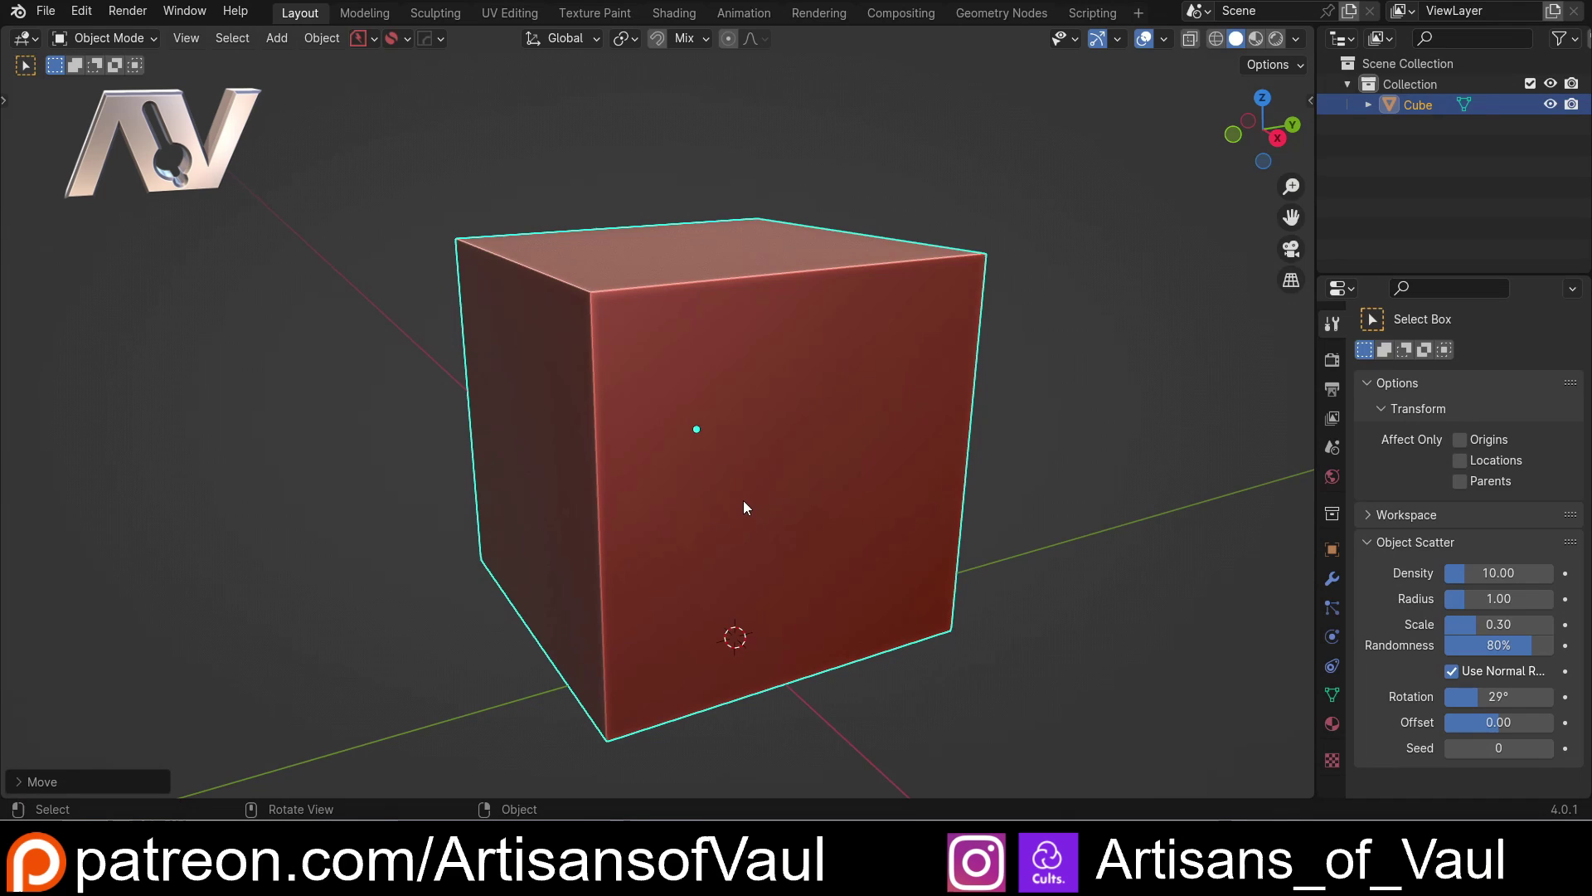
Bevel the cube's upper-left edge about 1.62 wide with 21 segments.
{"action": "key", "text": "Tab"}
{"action": "left_click", "coordinate": [806, 585]}
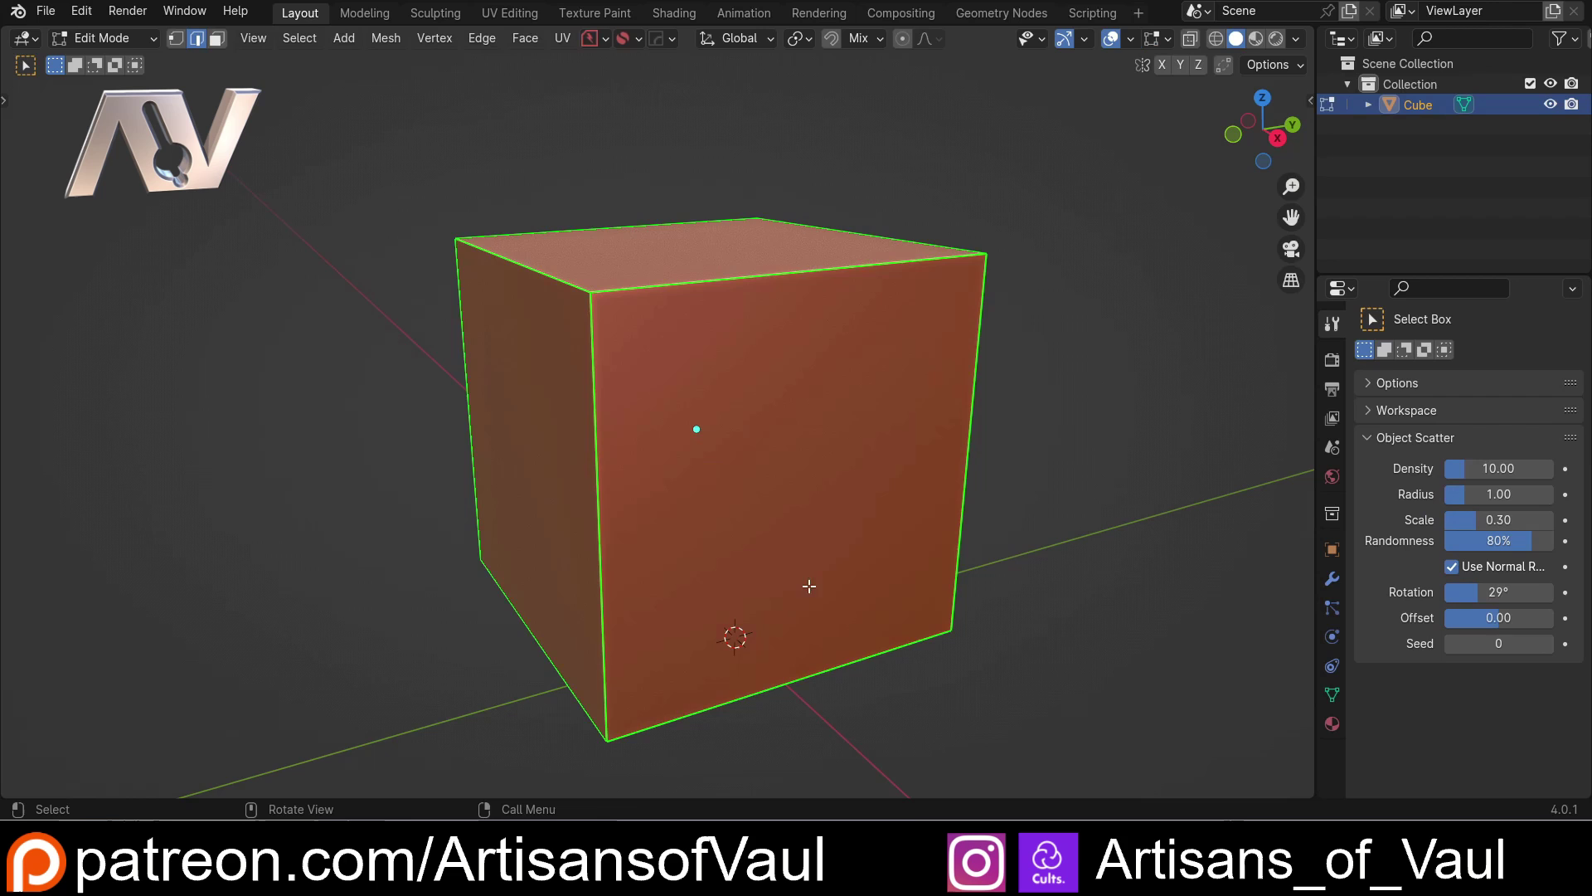
{"action": "left_click", "coordinate": [549, 290]}
{"action": "key", "text": "ctrl+b"}
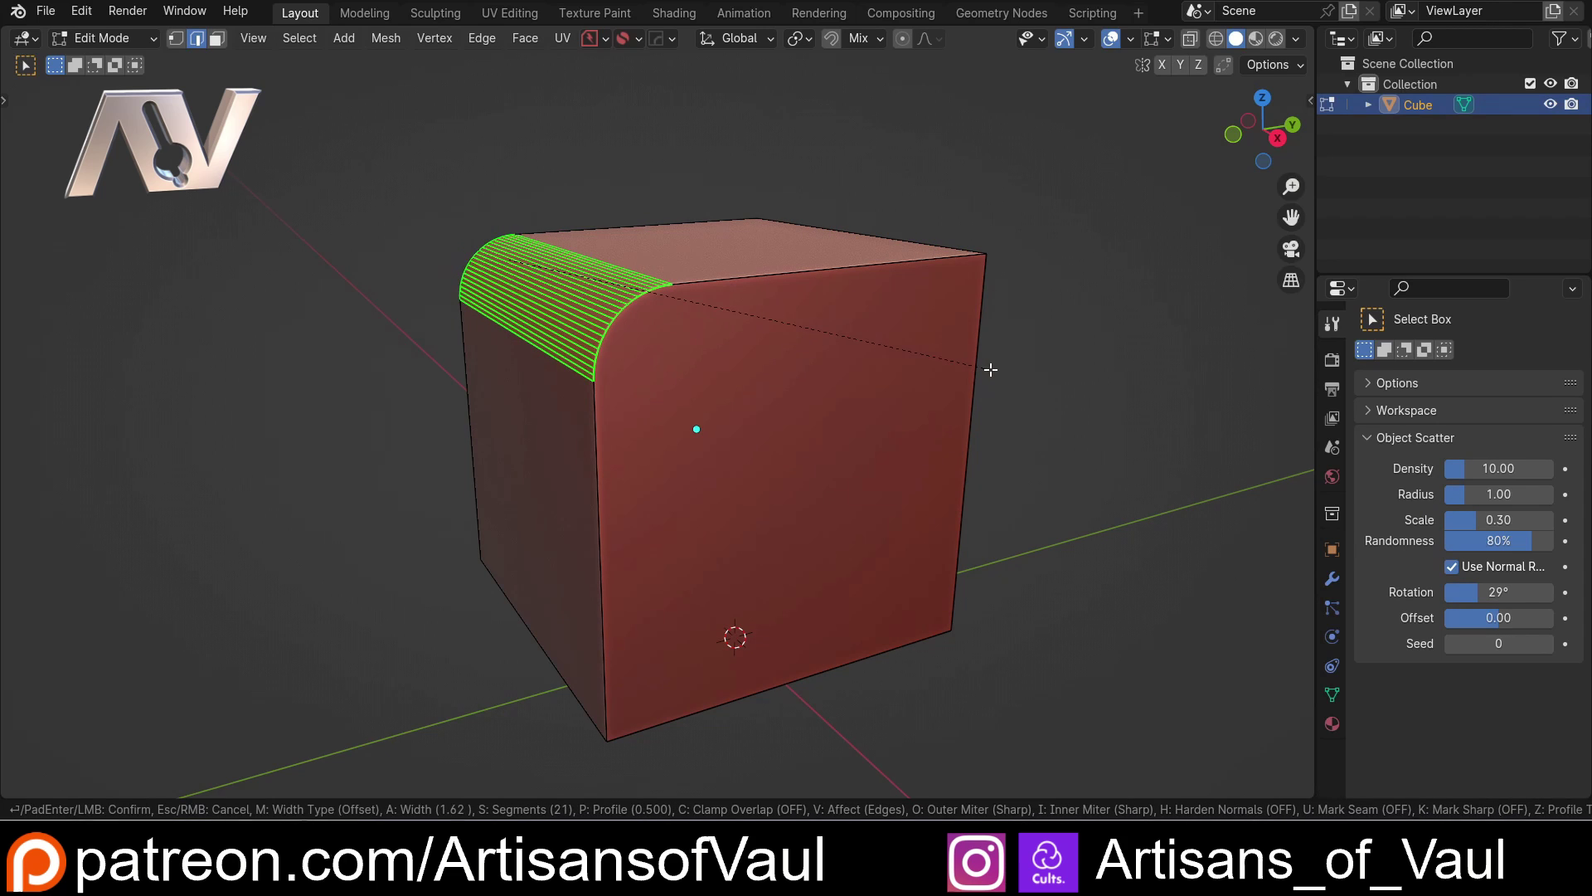
{"action": "left_click", "coordinate": [991, 369]}
Inset the cube's front face by about 2.2 so the inset overlaps itself near the bevelled corner.
{"action": "key", "text": "ctrl+Tab"}
{"action": "key", "text": "3"}
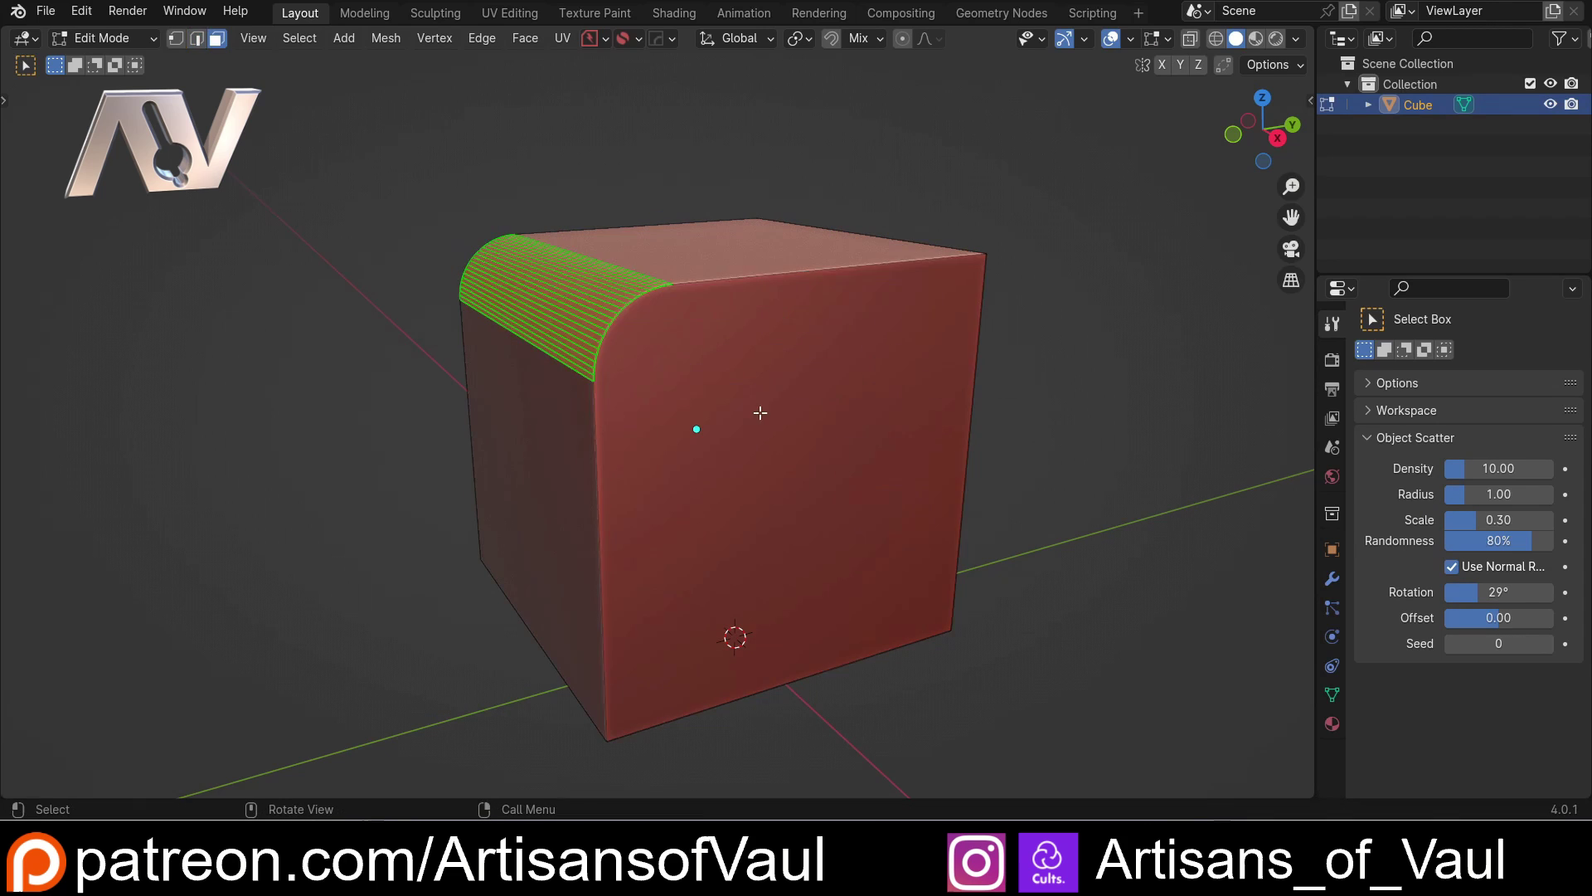
{"action": "left_click", "coordinate": [836, 408]}
{"action": "key", "text": "i"}
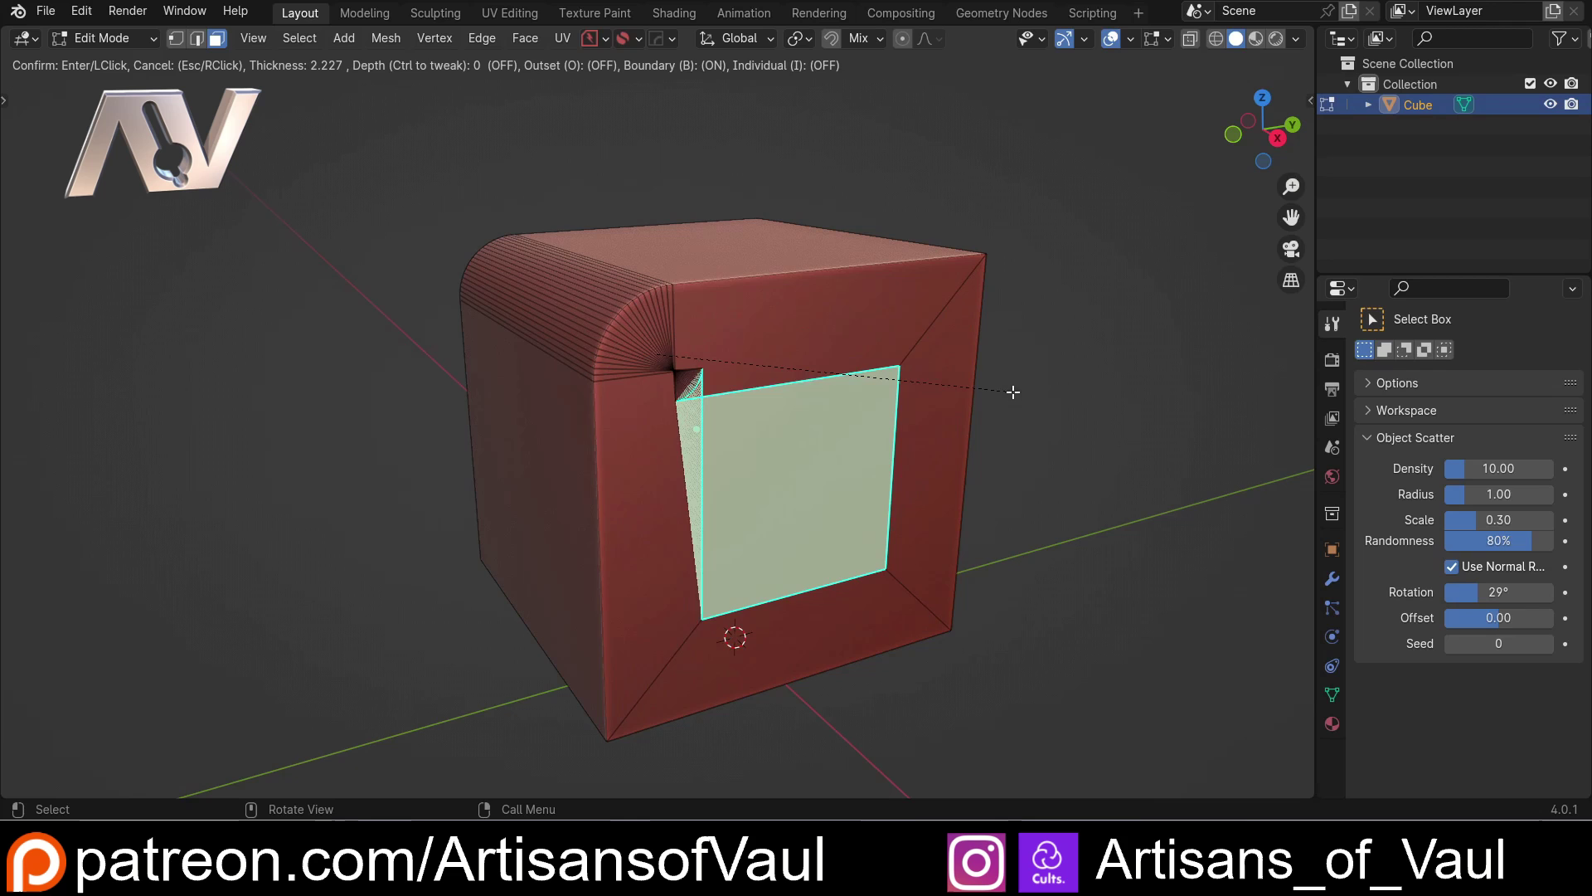
{"action": "left_click", "coordinate": [992, 387]}
Examine the overlapping inset corner by selecting the inner face and the border faces around it.
{"action": "scroll", "coordinate": [839, 510], "scroll_direction": "up", "scroll_amount": 3}
{"action": "middle_click_drag", "start_coordinate": [832, 461], "coordinate": [749, 412]}
{"action": "scroll", "coordinate": [738, 400], "scroll_direction": "up", "scroll_amount": 2}
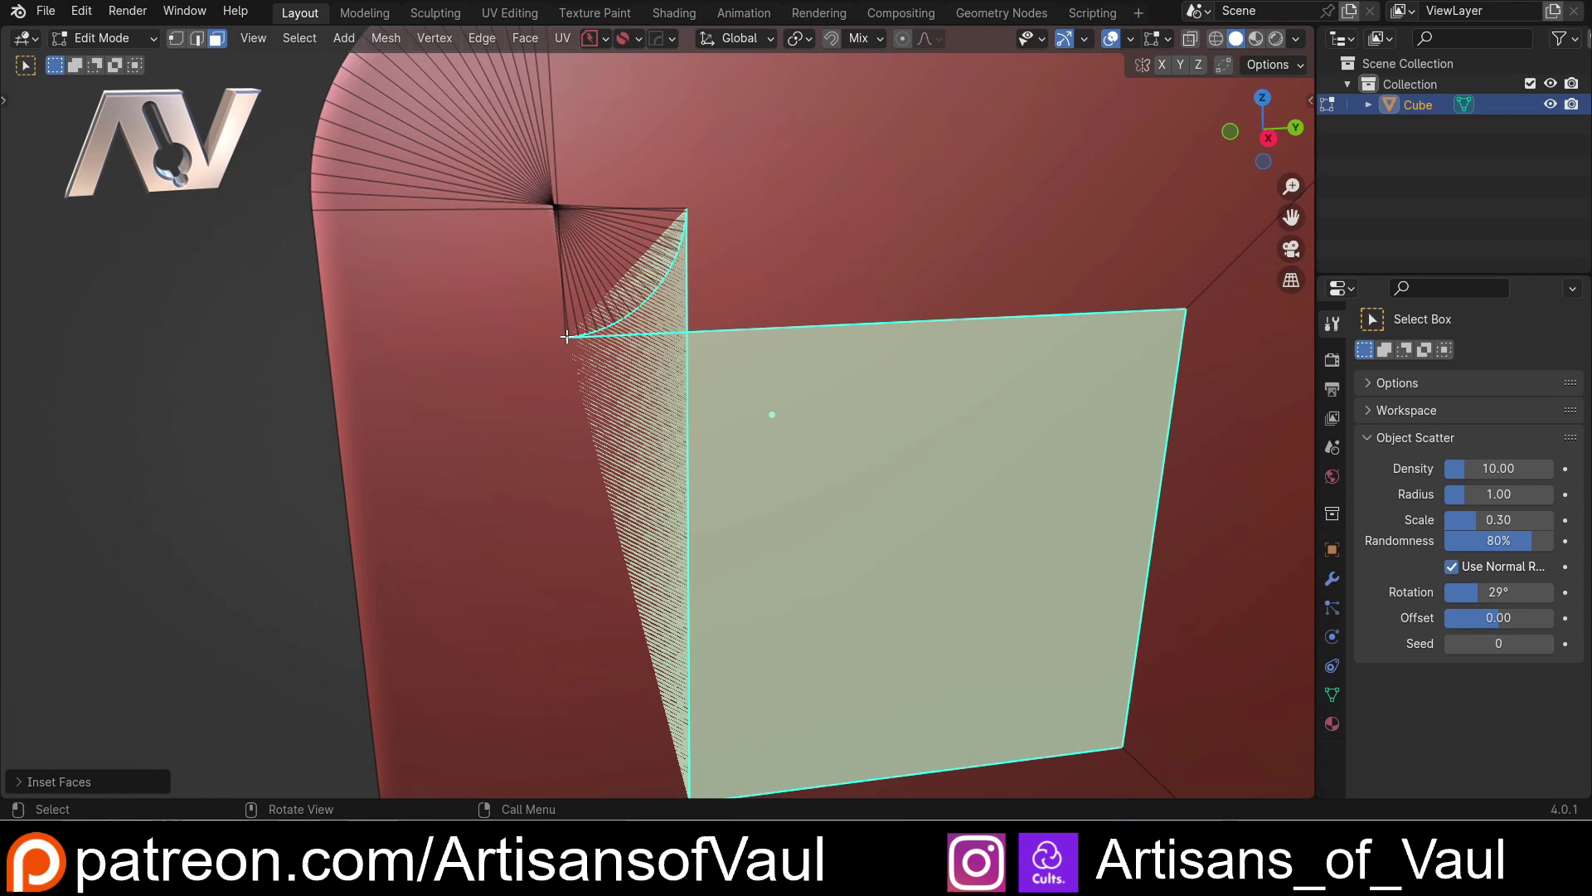
{"action": "key", "text": "ctrl+Tab"}
{"action": "left_click", "coordinate": [909, 341]}
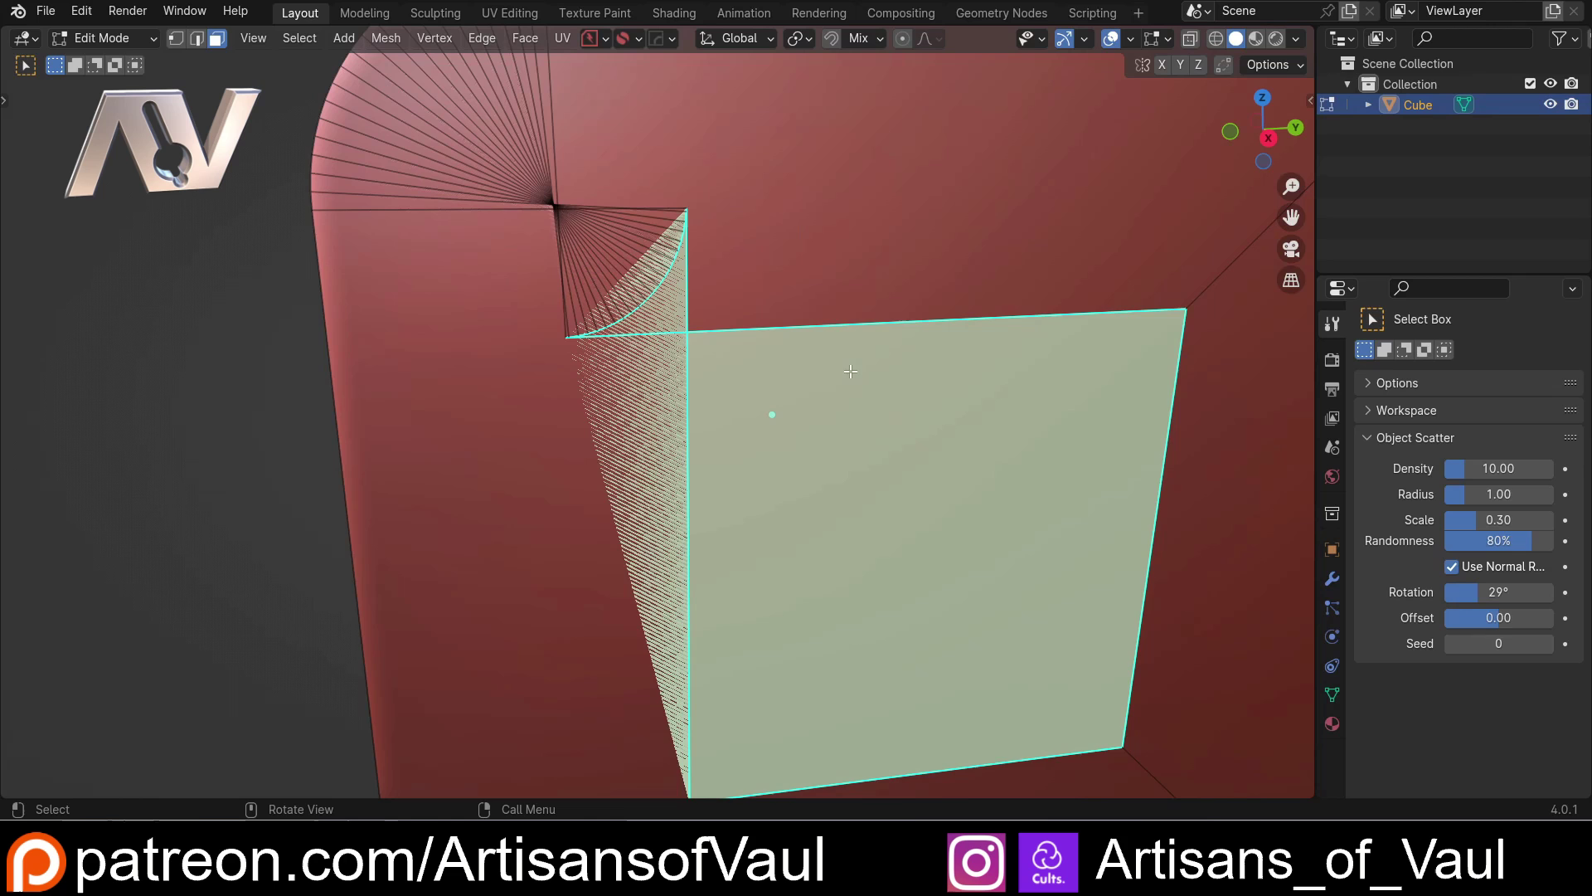
{"action": "left_click", "coordinate": [632, 401]}
{"action": "left_click", "coordinate": [829, 245]}
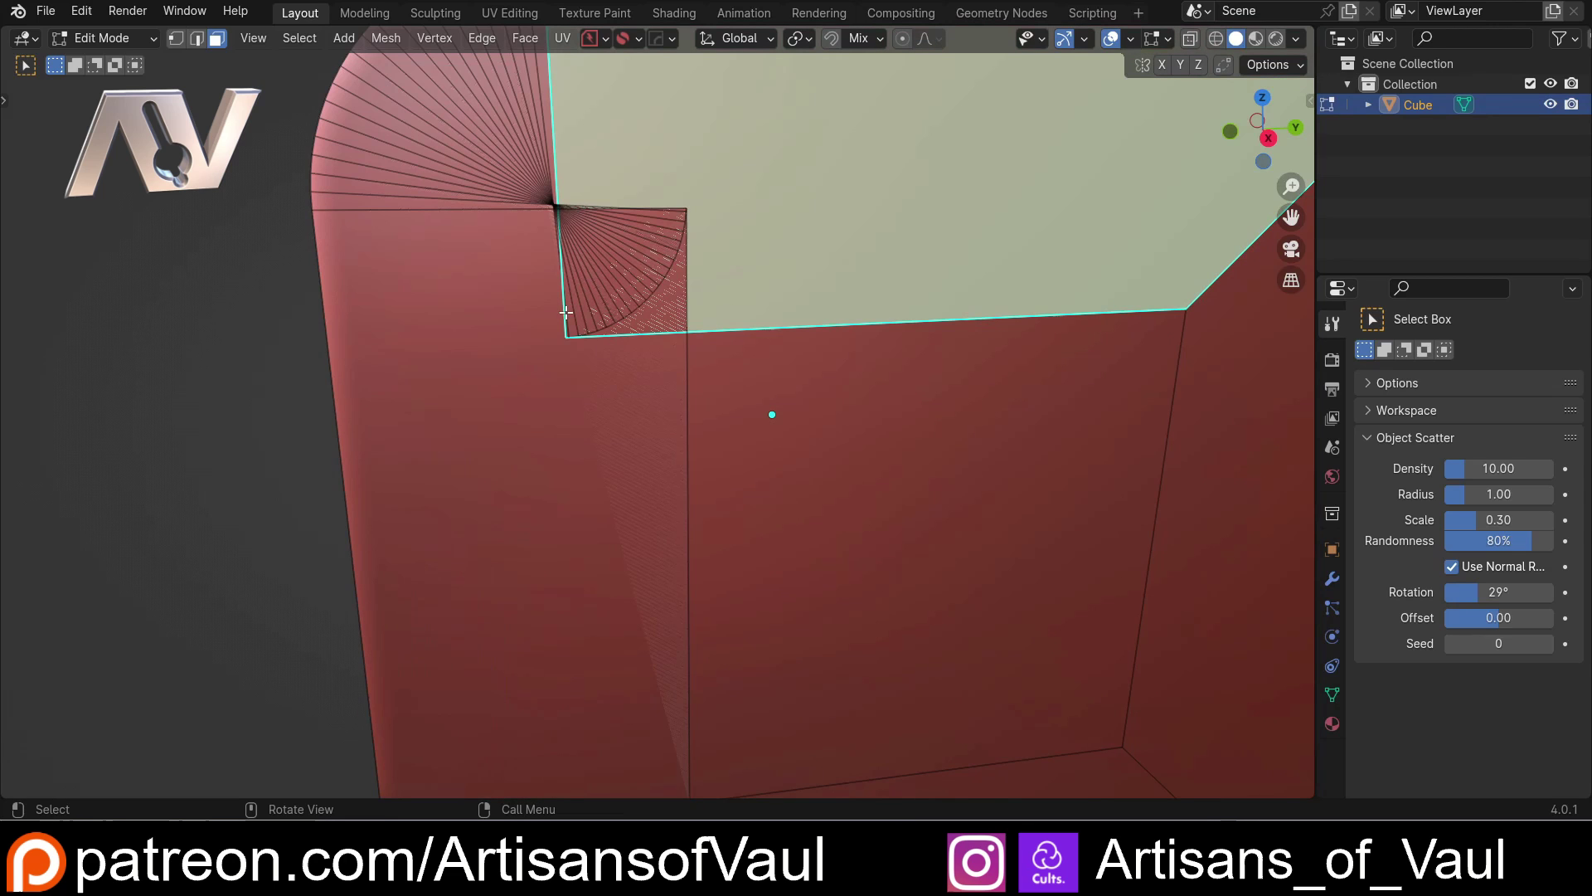
Trace the crossed edges of the inset by selecting the path from the left vertical edge through the arc to the upper edge.
{"action": "key", "text": "ctrl+Tab"}
{"action": "left_click", "coordinate": [700, 513]}
{"action": "left_click", "coordinate": [703, 310], "text": "ctrl"}
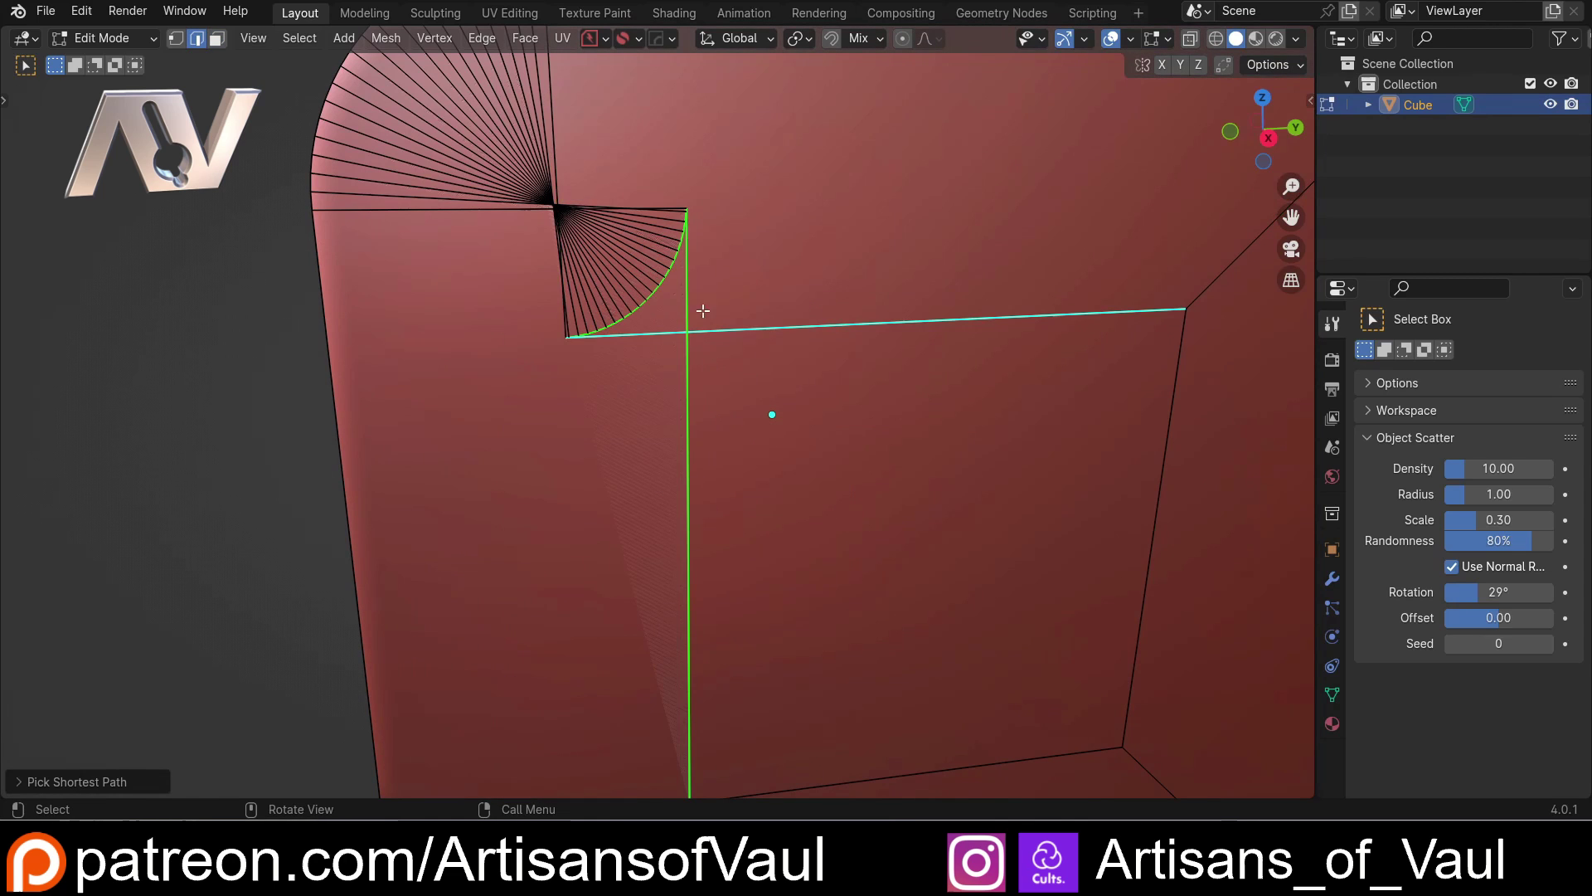
{"action": "scroll", "coordinate": [516, 321], "scroll_direction": "down", "scroll_amount": 5}
{"action": "middle_click_drag", "start_coordinate": [516, 321], "coordinate": [614, 327]}
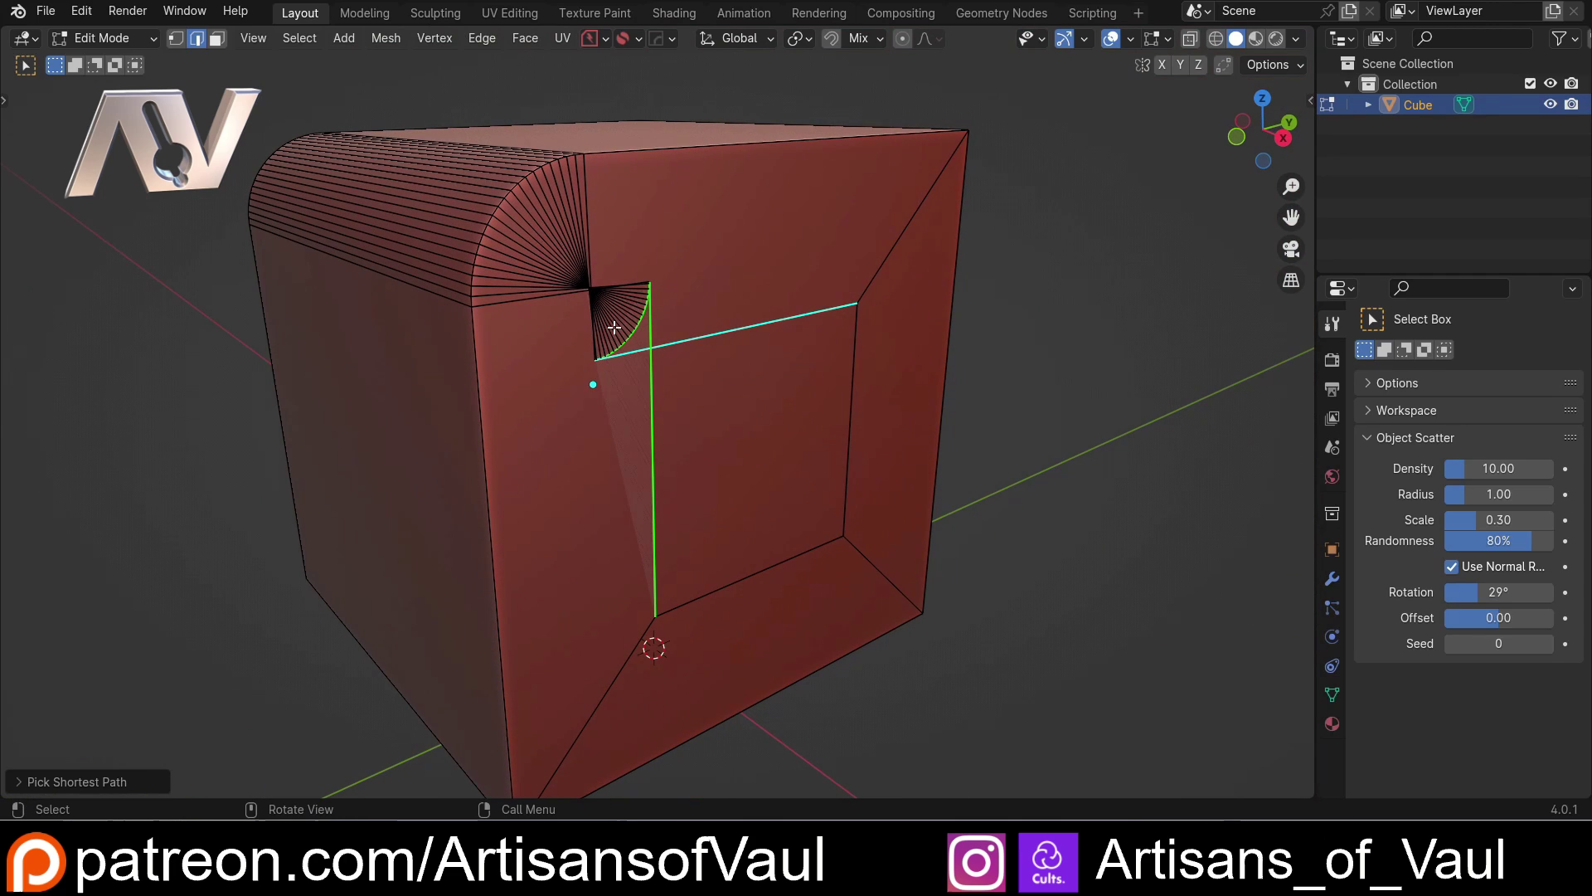
{"action": "scroll", "coordinate": [614, 326], "scroll_direction": "up", "scroll_amount": 6}
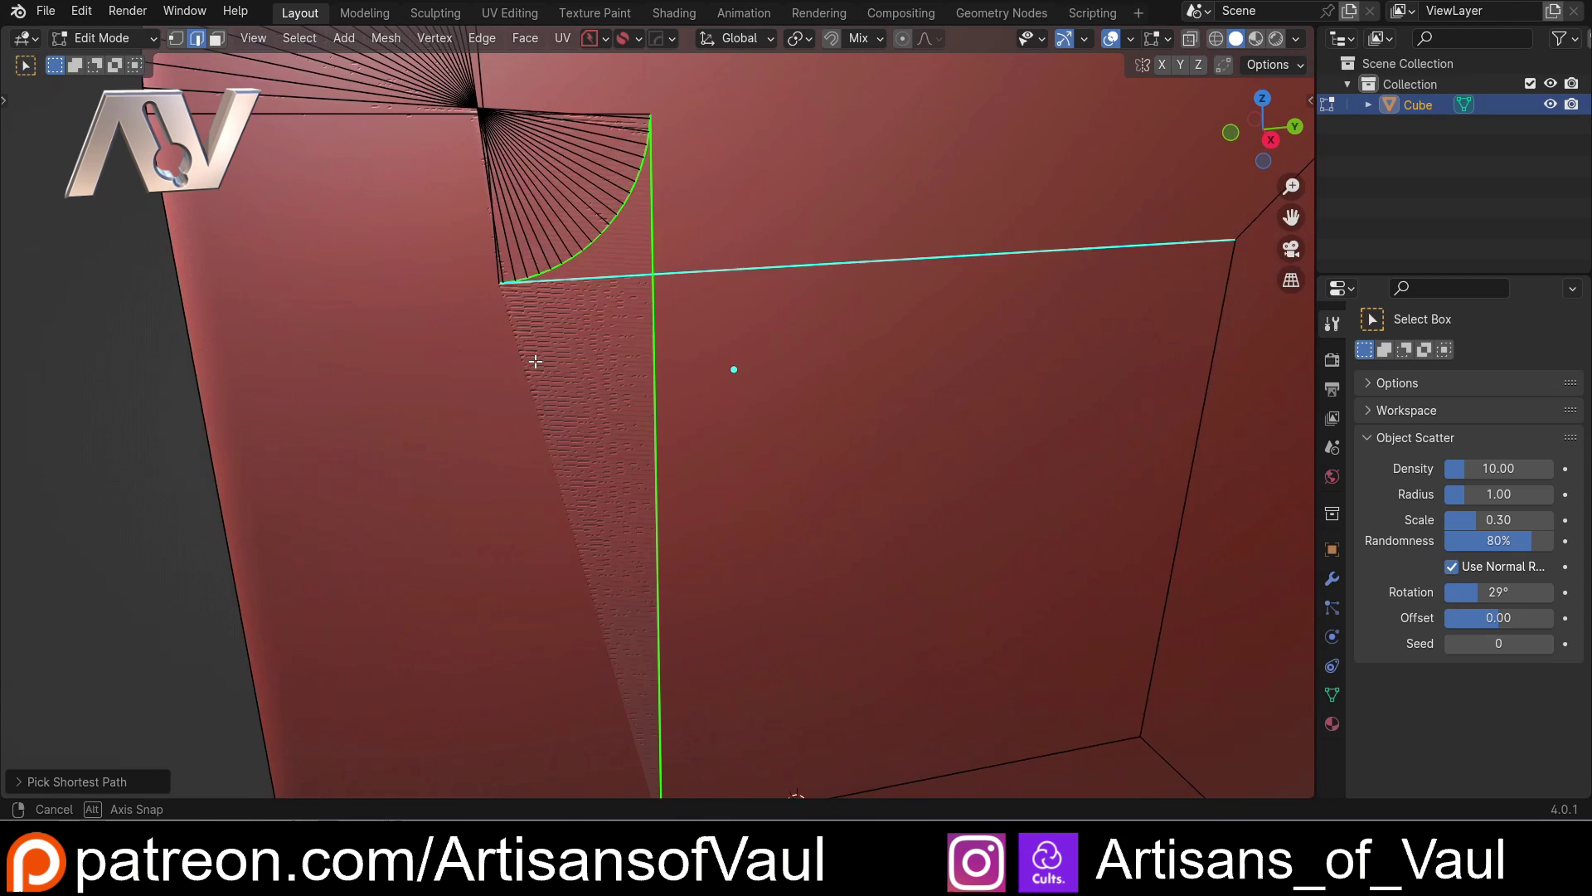
Check the left border face of the inset, and return to Object Mode to inspect the front face's shading.
{"action": "key", "text": "ctrl+Tab"}
{"action": "left_click", "coordinate": [813, 331]}
{"action": "scroll", "coordinate": [768, 370], "scroll_direction": "down", "scroll_amount": 5}
{"action": "key", "text": "ctrl+Tab"}
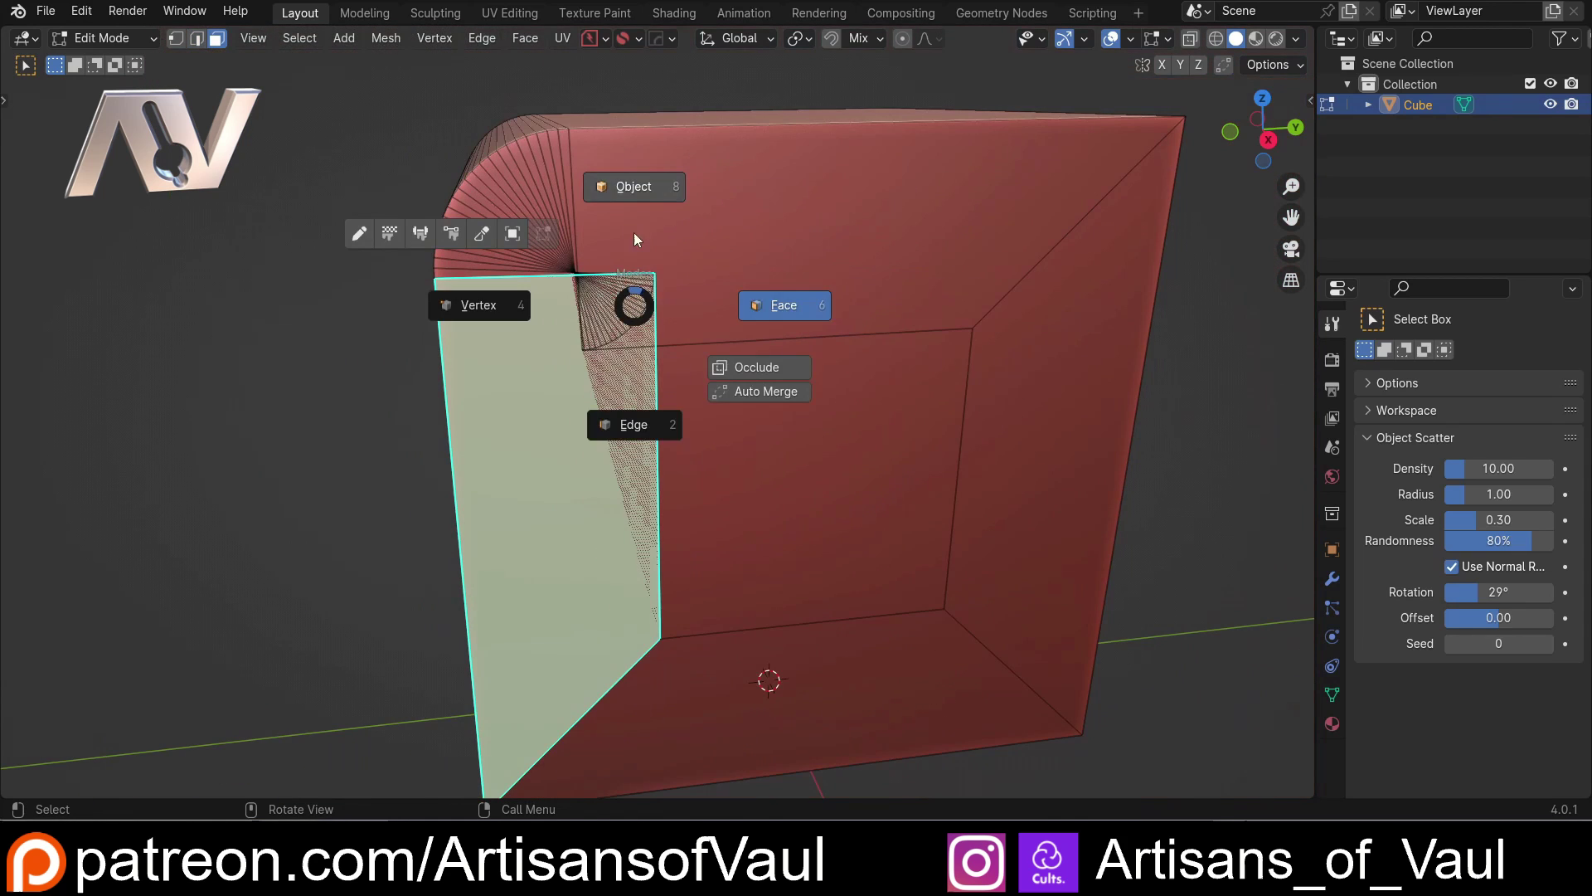
{"action": "left_click", "coordinate": [622, 191]}
{"action": "middle_click_drag", "start_coordinate": [794, 351], "coordinate": [749, 359]}
{"action": "scroll", "coordinate": [811, 353], "scroll_direction": "up", "scroll_amount": 3}
{"action": "scroll", "coordinate": [811, 354], "scroll_direction": "down", "scroll_amount": 5}
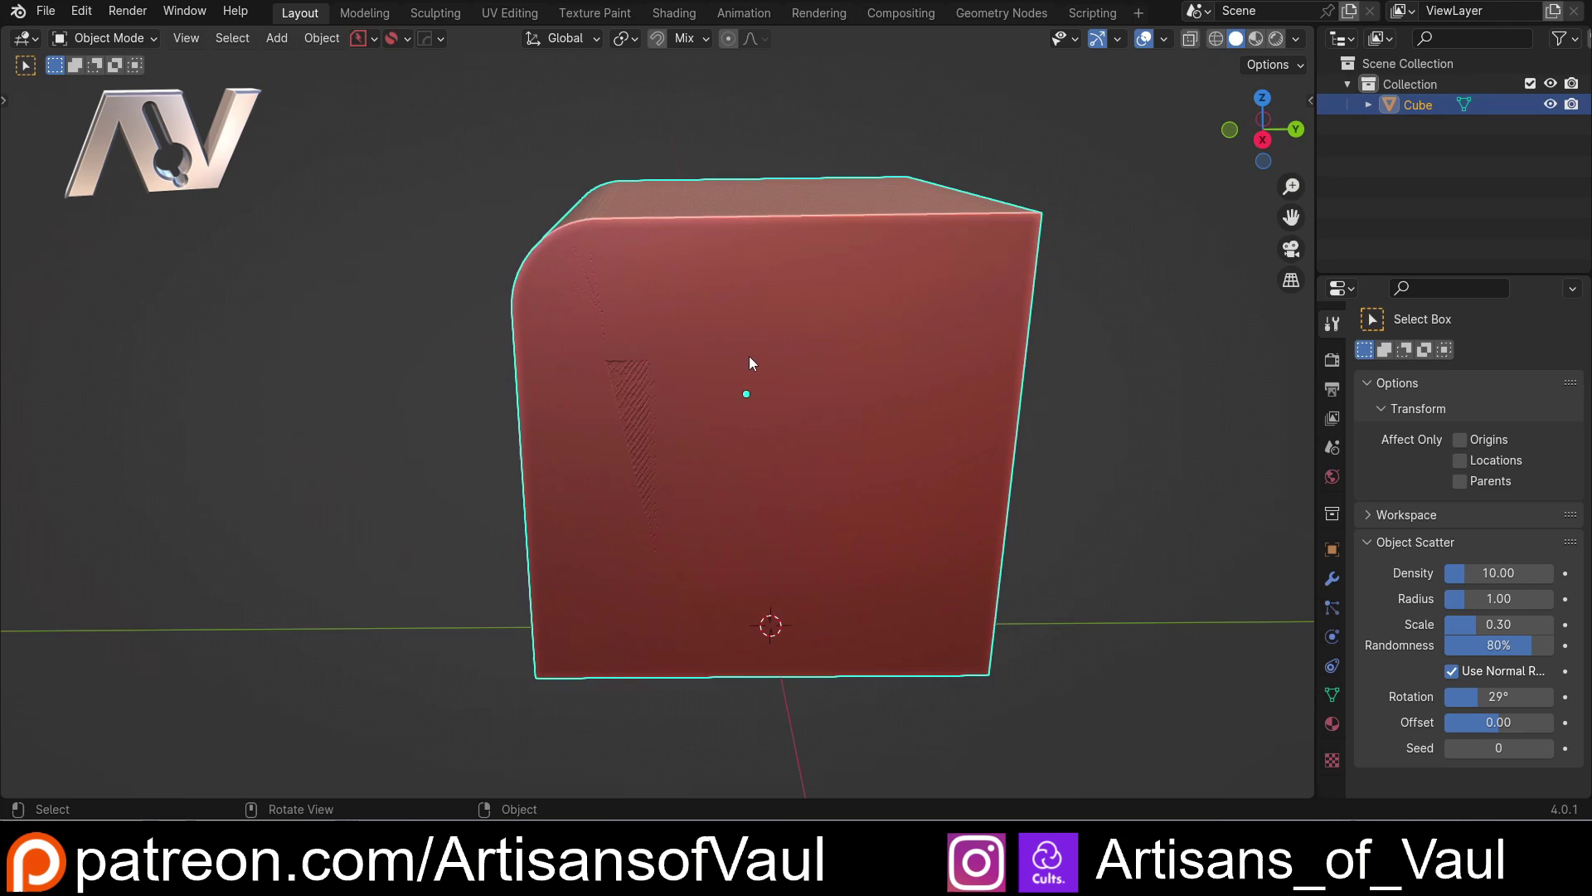
Duplicate the cube twice along the Y axis to have three spaced copies in a row.
{"action": "scroll", "coordinate": [749, 359], "scroll_direction": "down", "scroll_amount": 3}
{"action": "scroll", "coordinate": [711, 380], "scroll_direction": "down", "scroll_amount": 1}
{"action": "key", "text": "shift+d"}
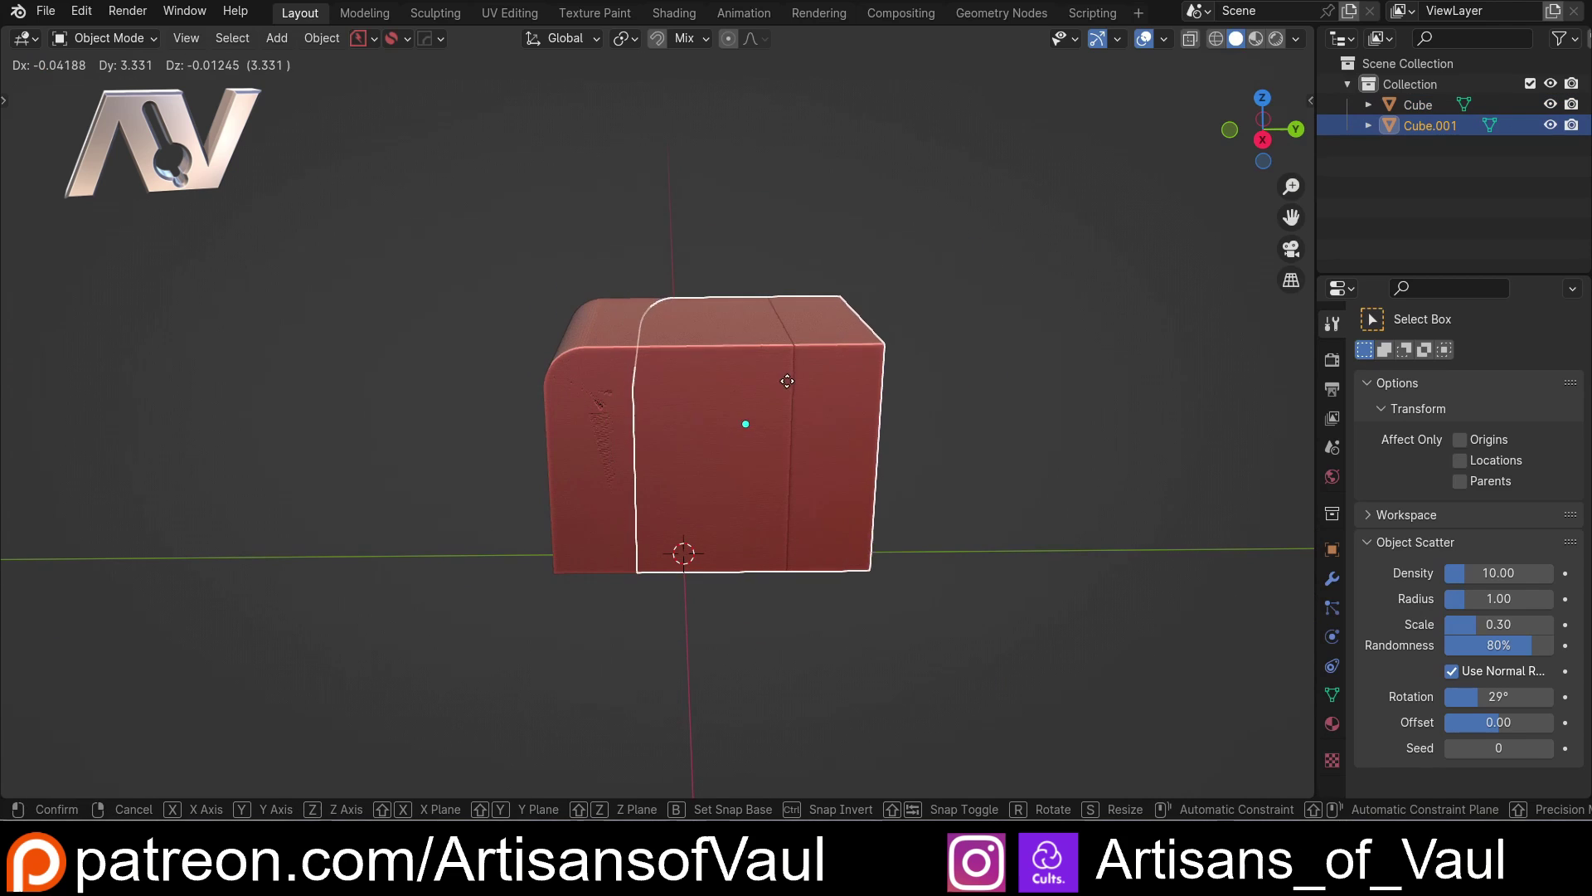
{"action": "key", "text": "y"}
{"action": "left_click", "coordinate": [1107, 426]}
{"action": "scroll", "coordinate": [997, 429], "scroll_direction": "down", "scroll_amount": 2}
{"action": "key", "text": "shift+r"}
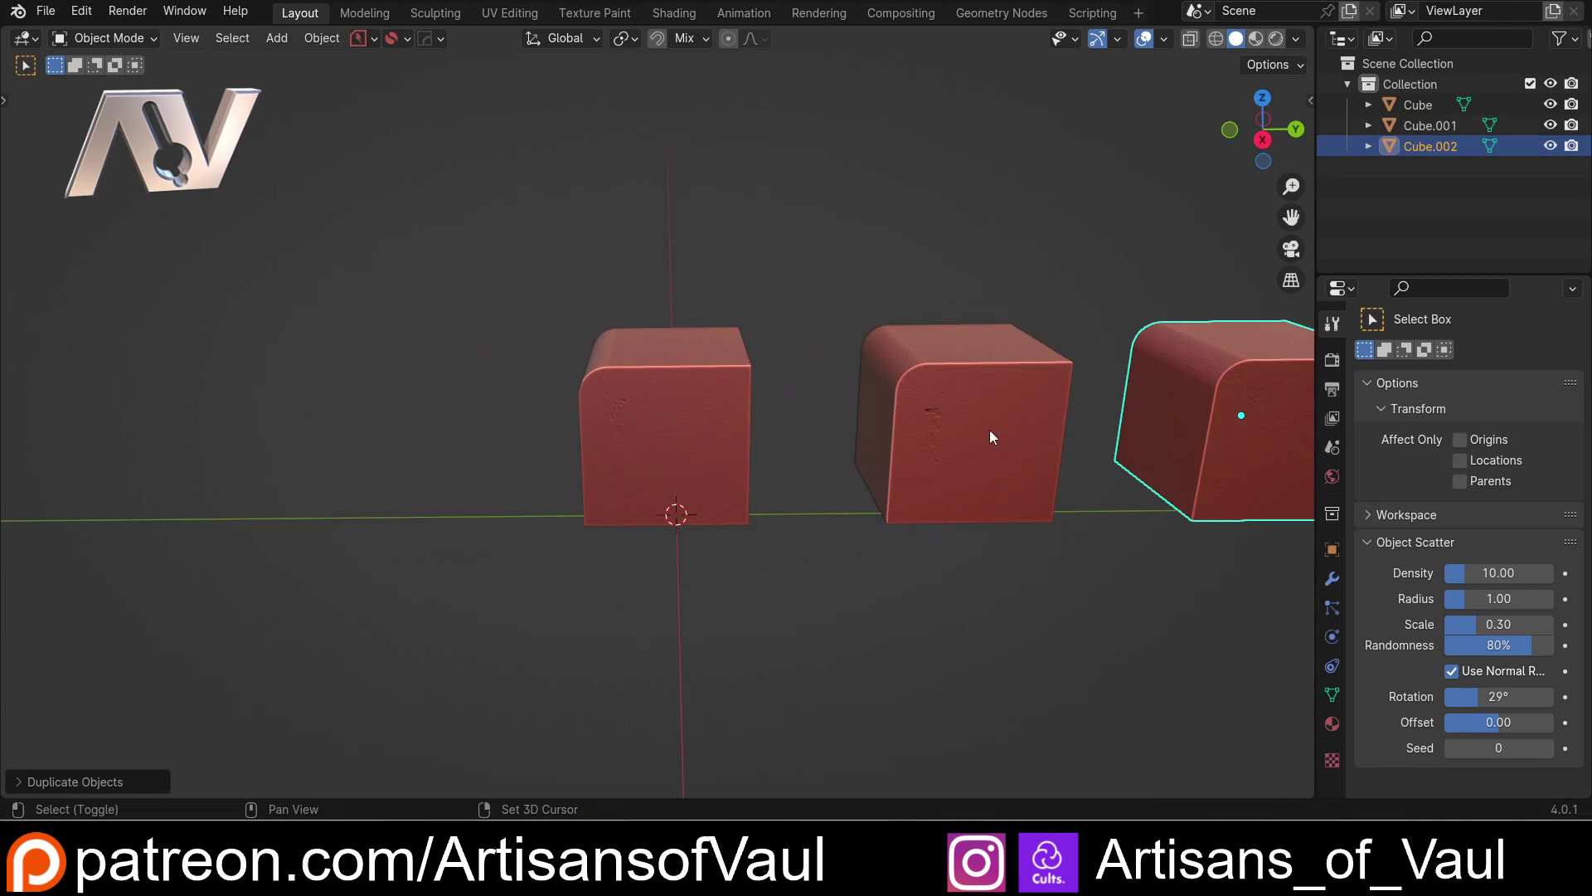
{"action": "scroll", "coordinate": [870, 504], "scroll_direction": "down", "scroll_amount": 1}
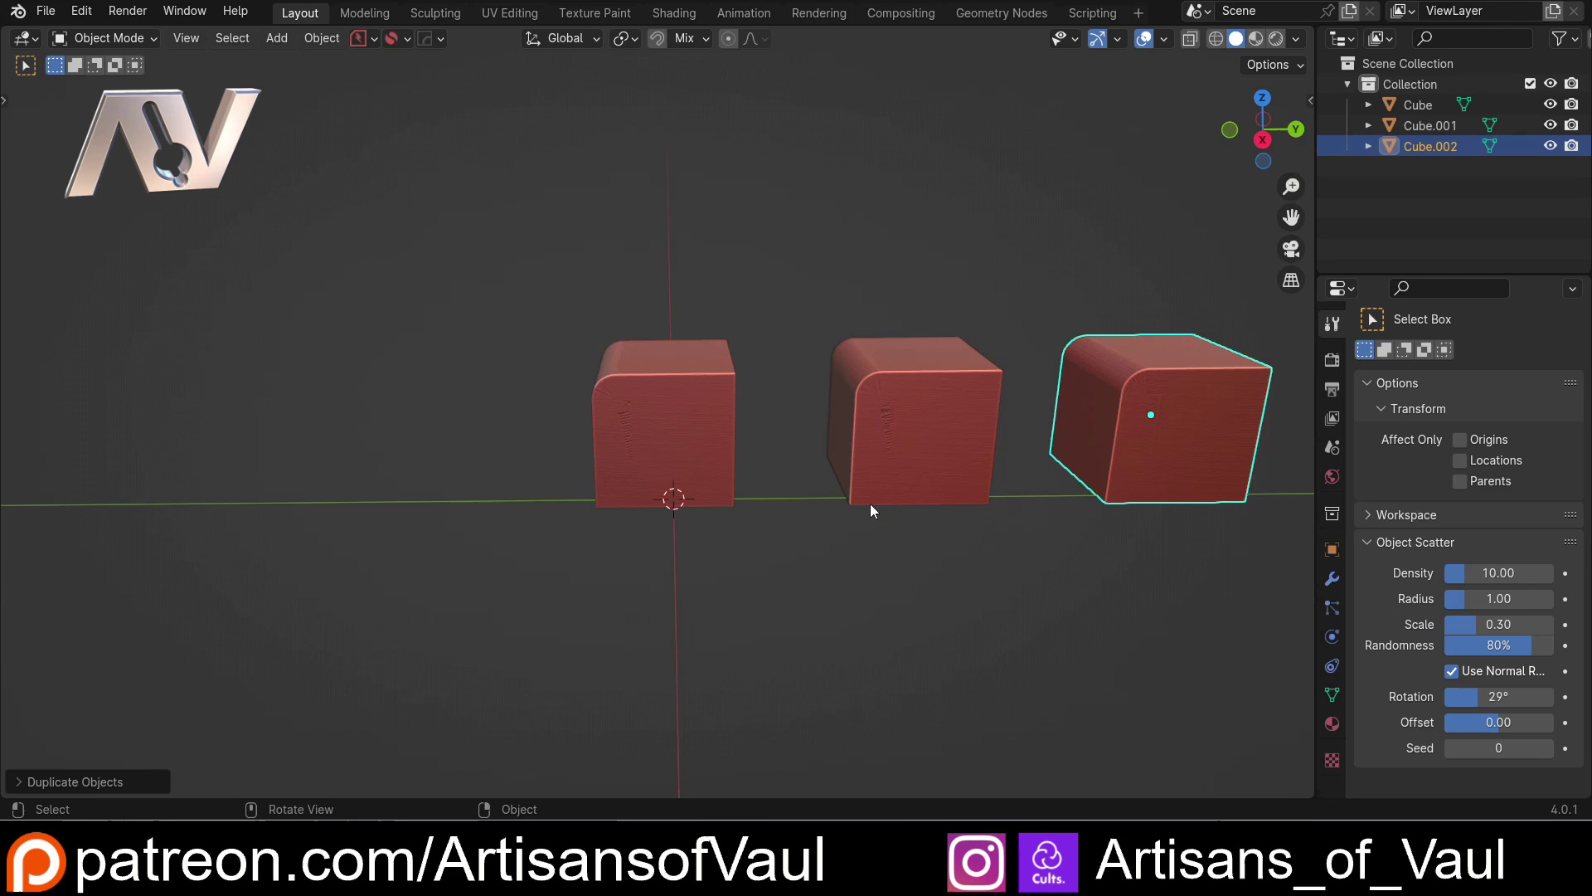
Select the original cube and enter Edit Mode with edge selection.
{"action": "scroll", "coordinate": [746, 494], "scroll_direction": "up", "scroll_amount": 4}
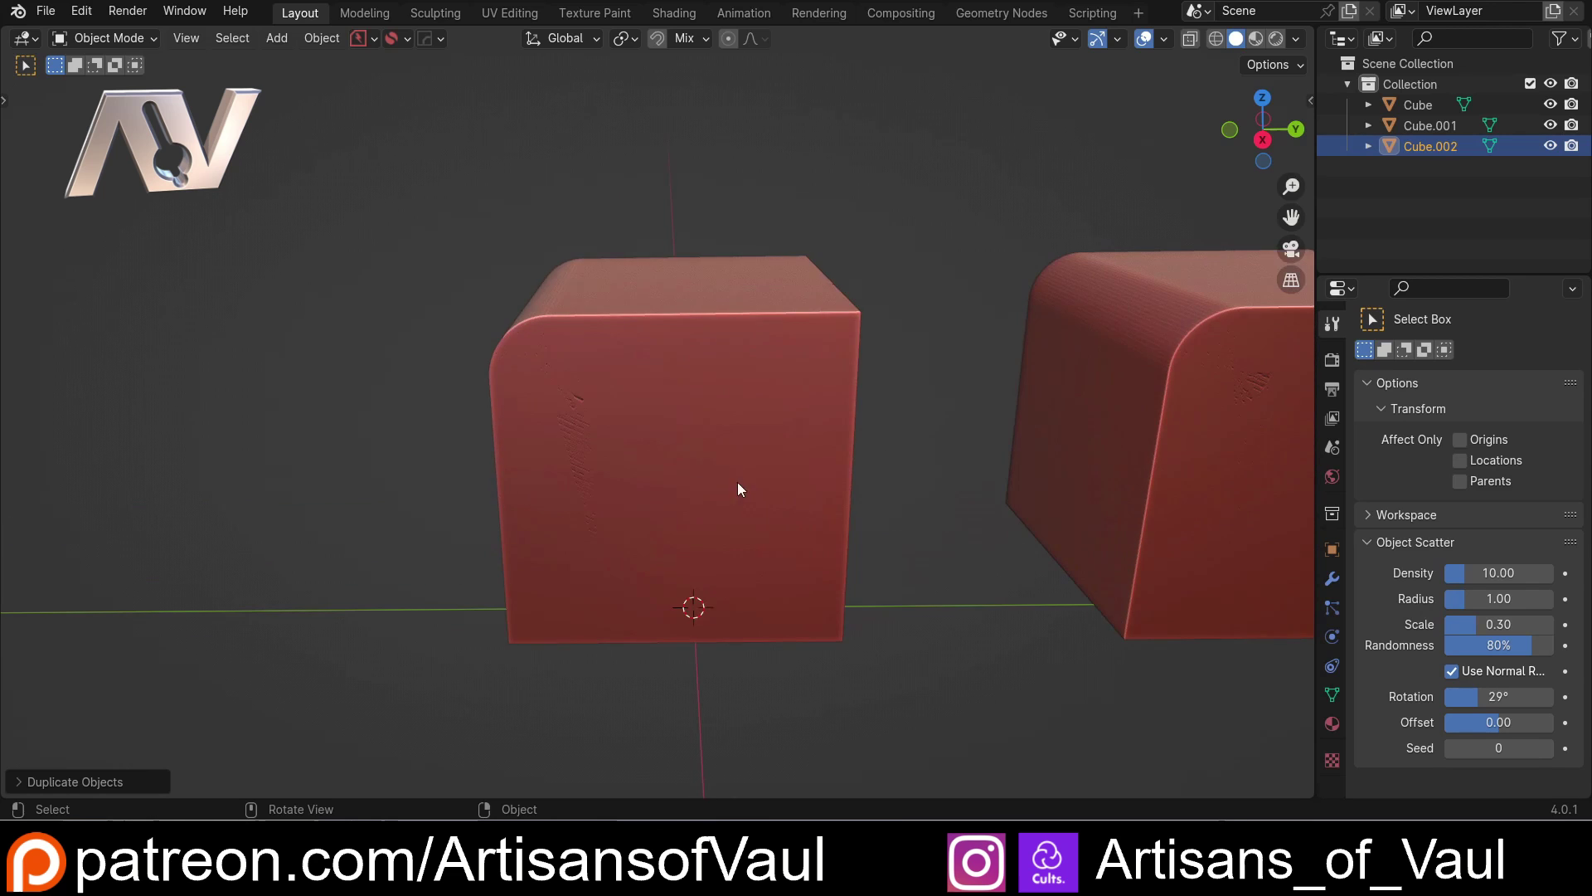
{"action": "middle_click_drag", "start_coordinate": [738, 490], "coordinate": [796, 445]}
{"action": "scroll", "coordinate": [776, 470], "scroll_direction": "up", "scroll_amount": 2}
{"action": "left_click", "coordinate": [797, 446]}
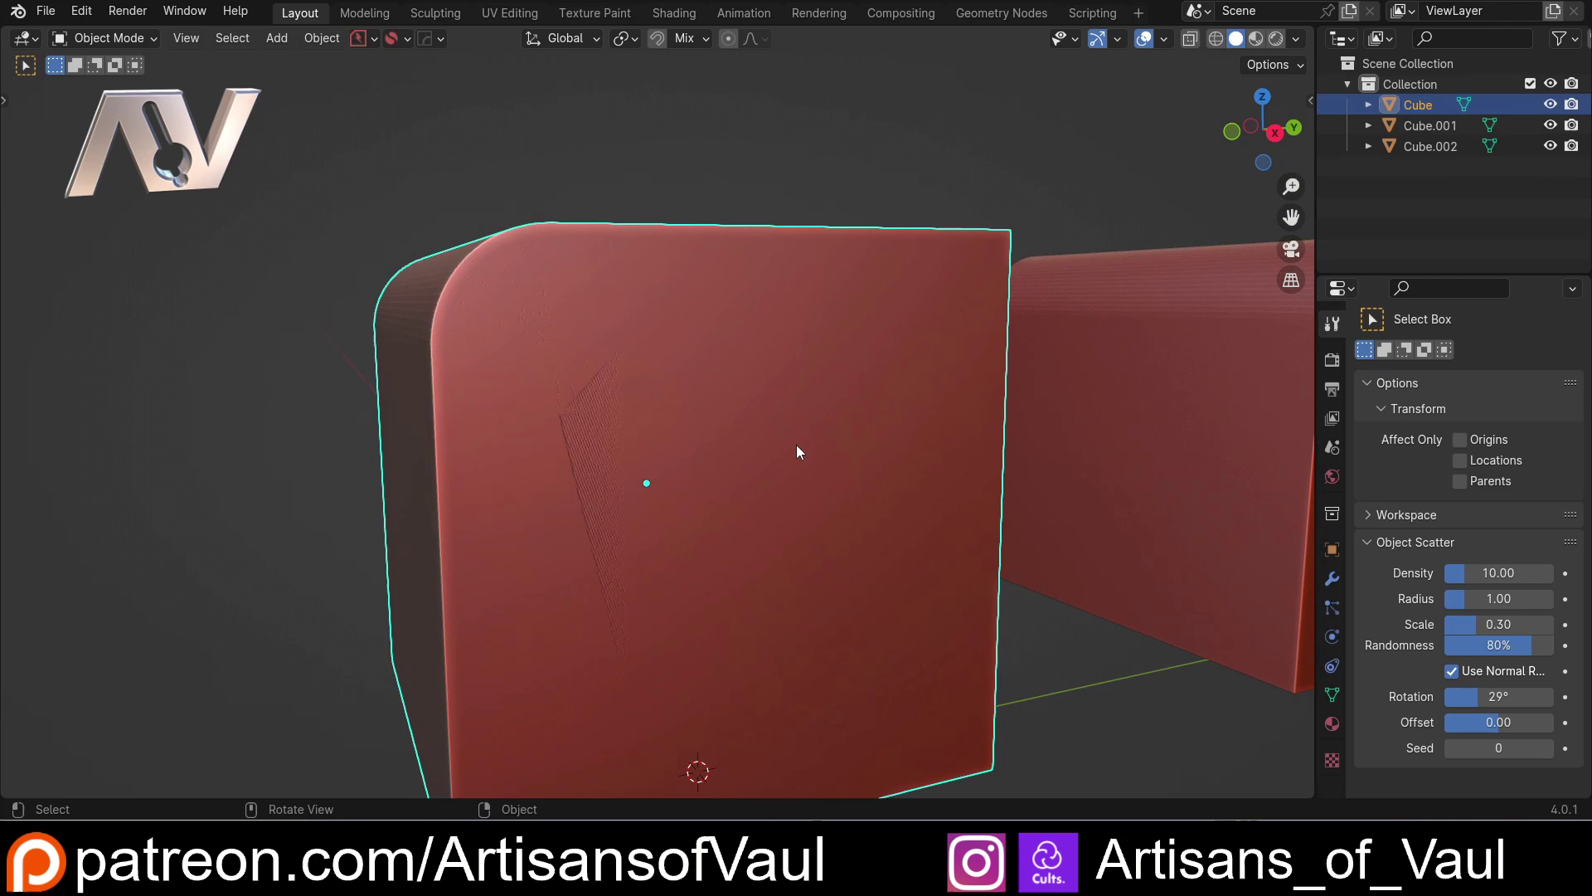
{"action": "key", "text": "ctrl+Tab"}
{"action": "left_click", "coordinate": [776, 543]}
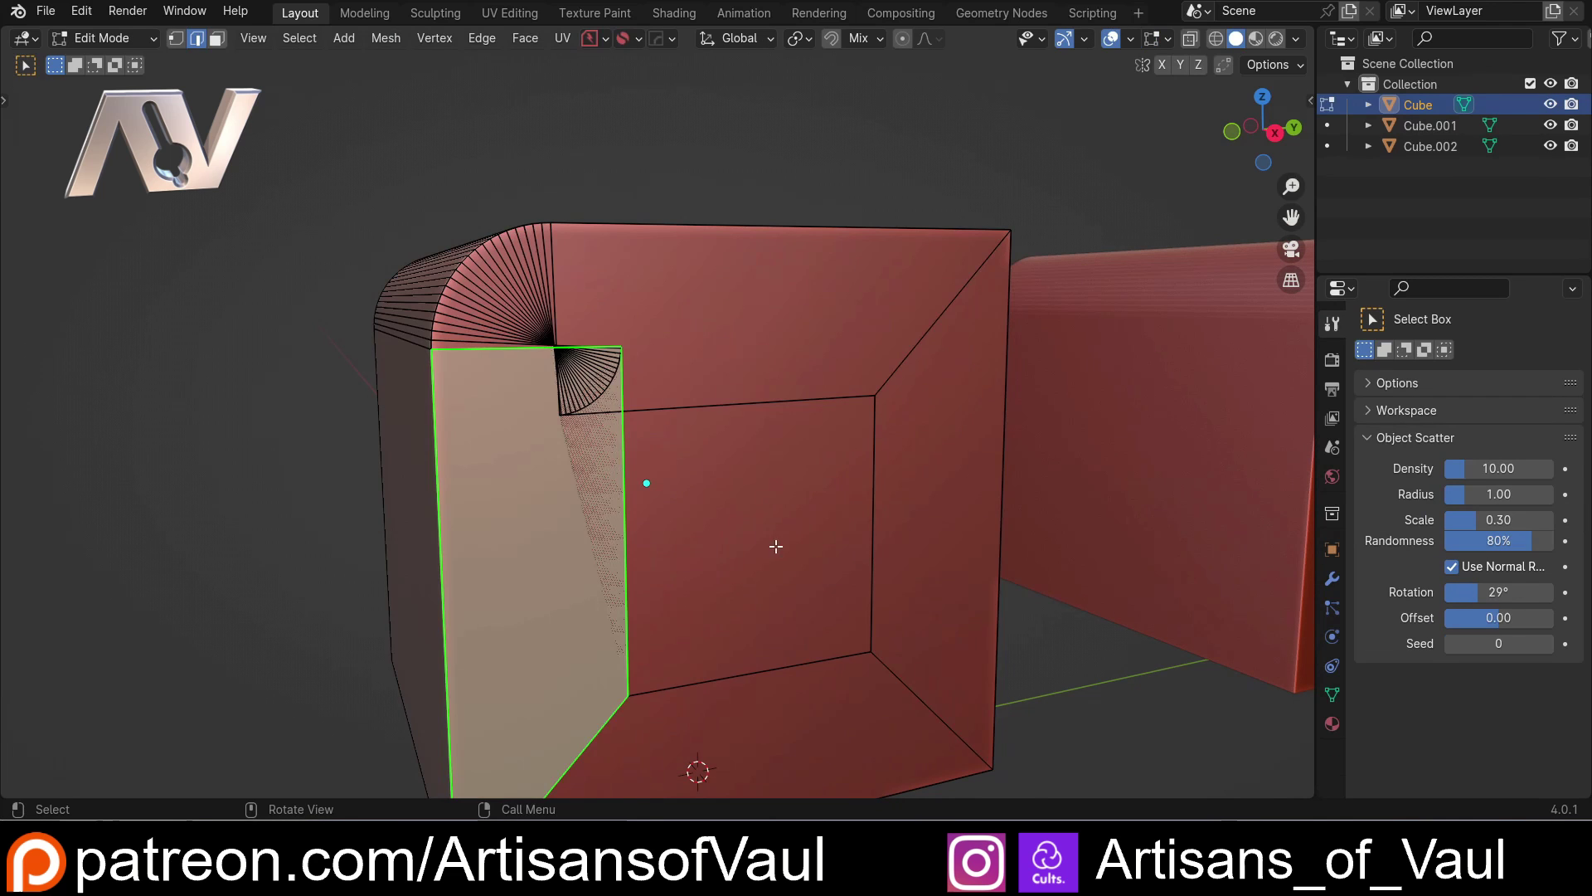
Examine the overlapping geometry around the inset's left vertical edge from several angles.
{"action": "left_click", "coordinate": [625, 492]}
{"action": "scroll", "coordinate": [655, 463], "scroll_direction": "up", "scroll_amount": 3}
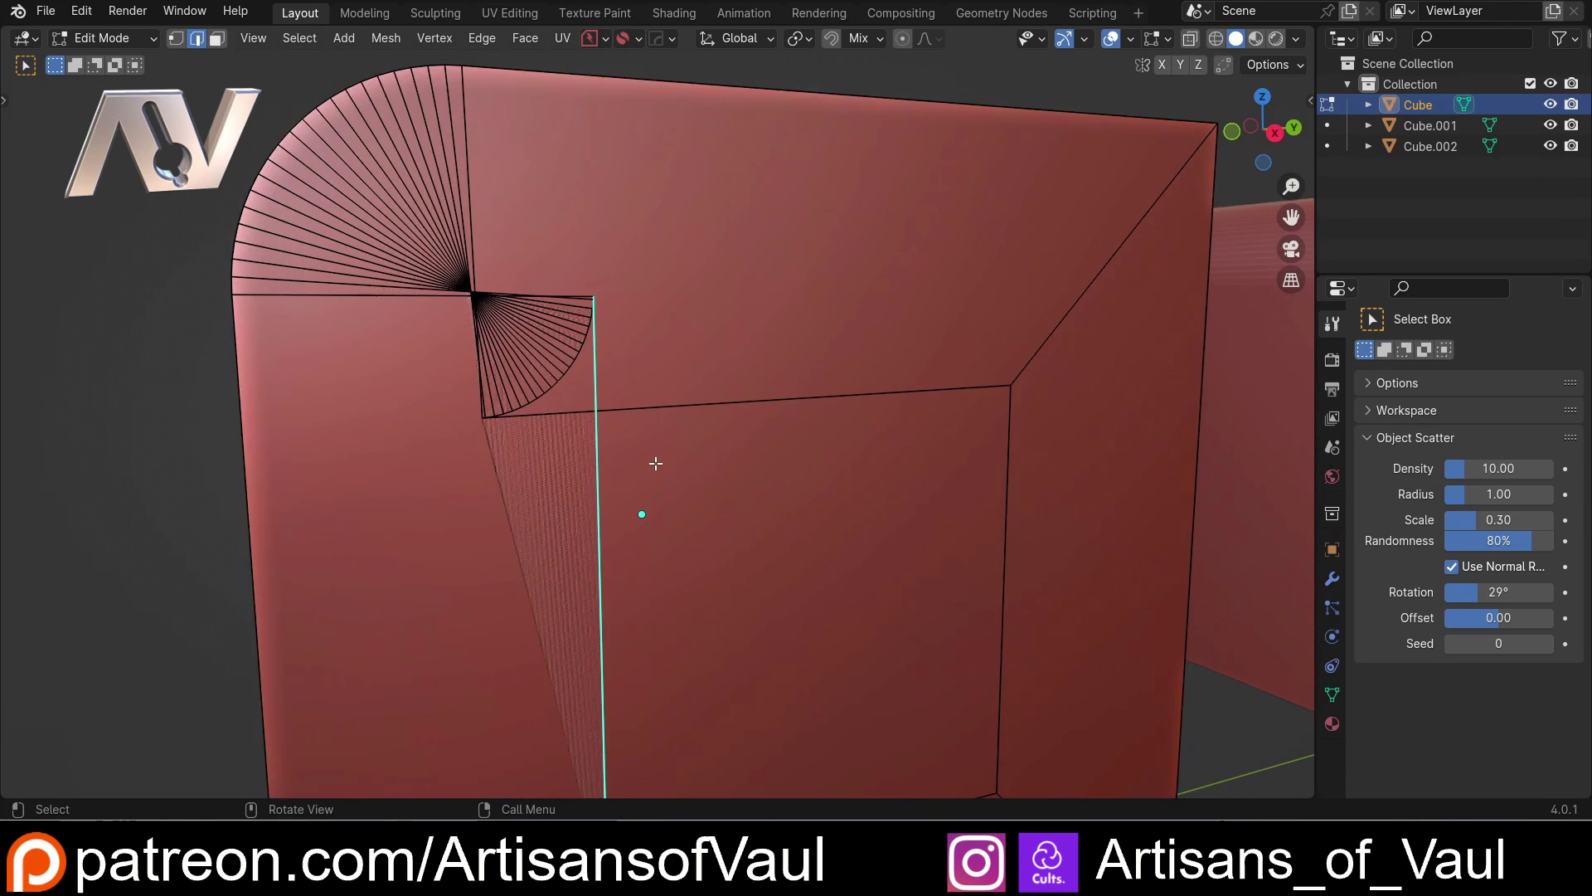
{"action": "middle_click_drag", "start_coordinate": [655, 462], "coordinate": [734, 433], "text": "shift"}
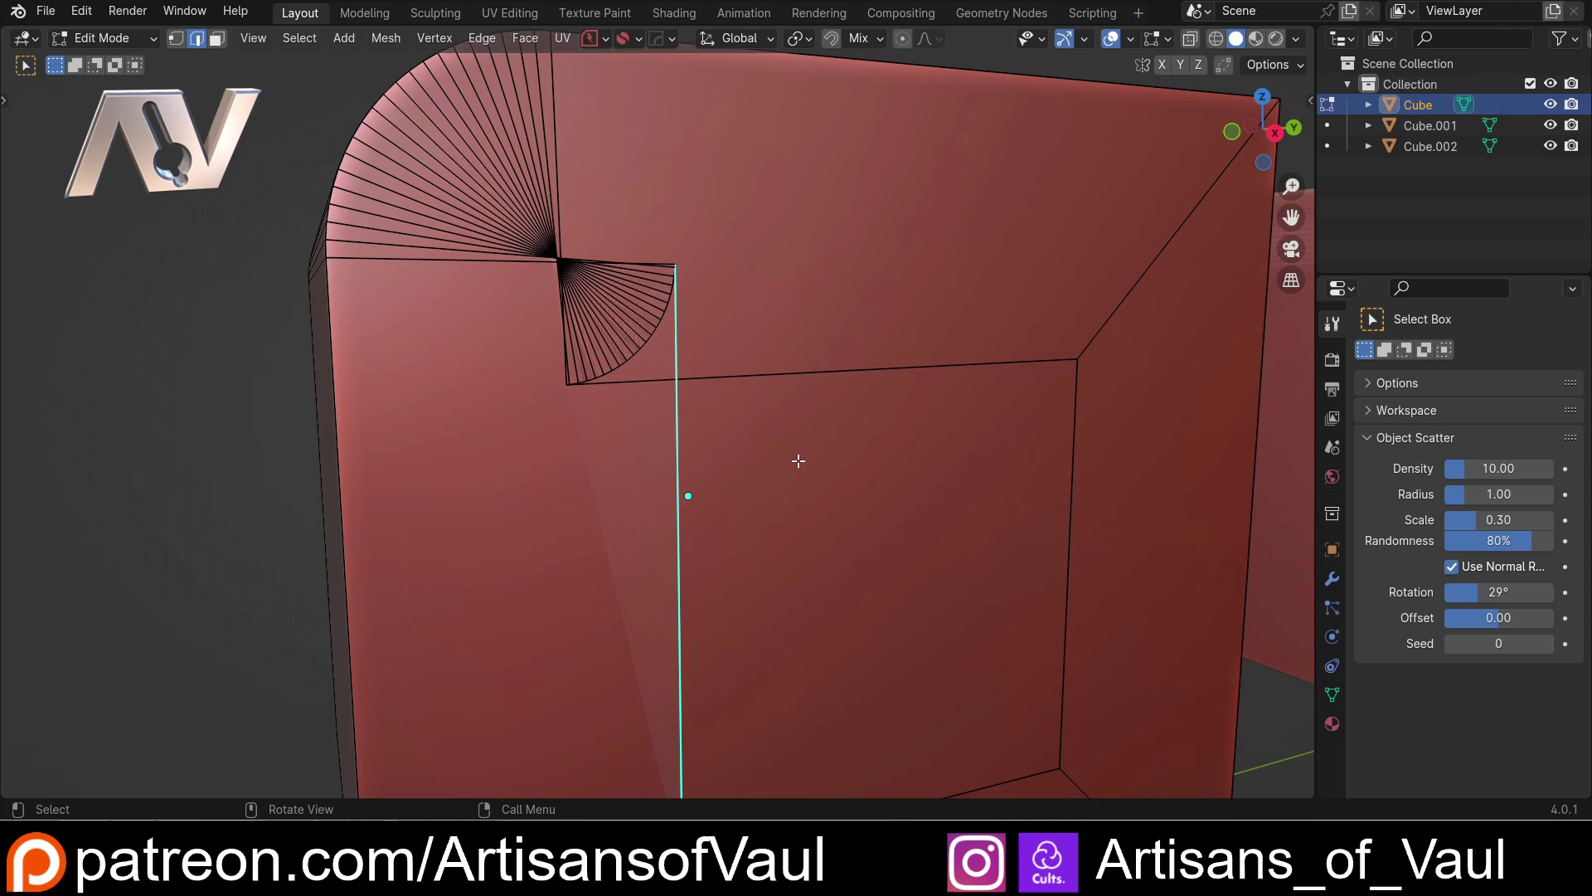
{"action": "middle_click_drag", "start_coordinate": [799, 456], "coordinate": [774, 421]}
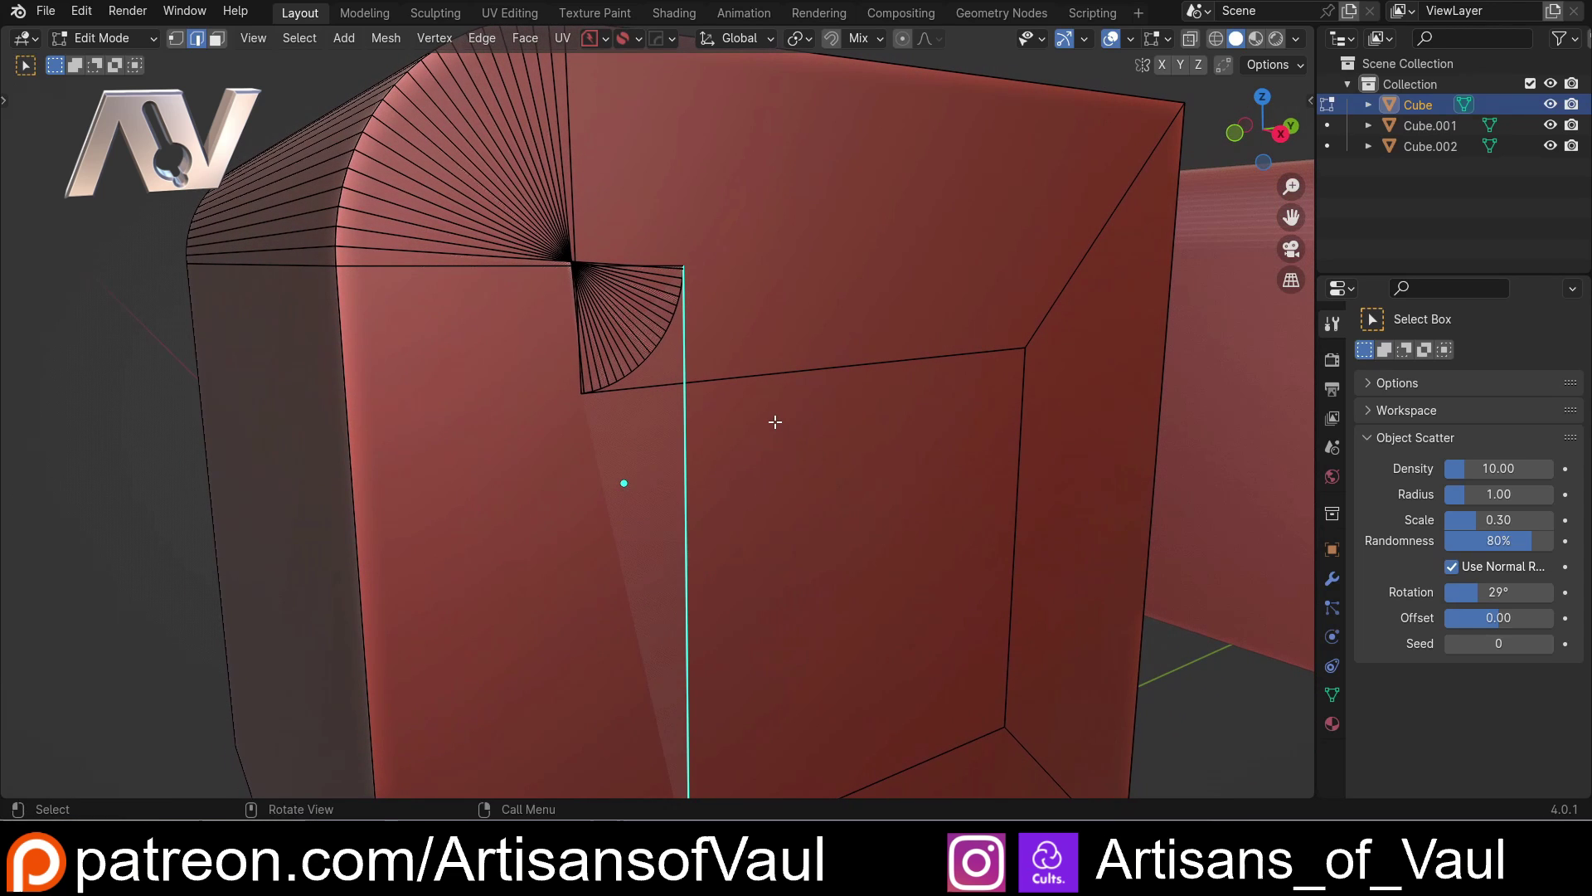
{"action": "middle_click_drag", "start_coordinate": [752, 426], "coordinate": [715, 408]}
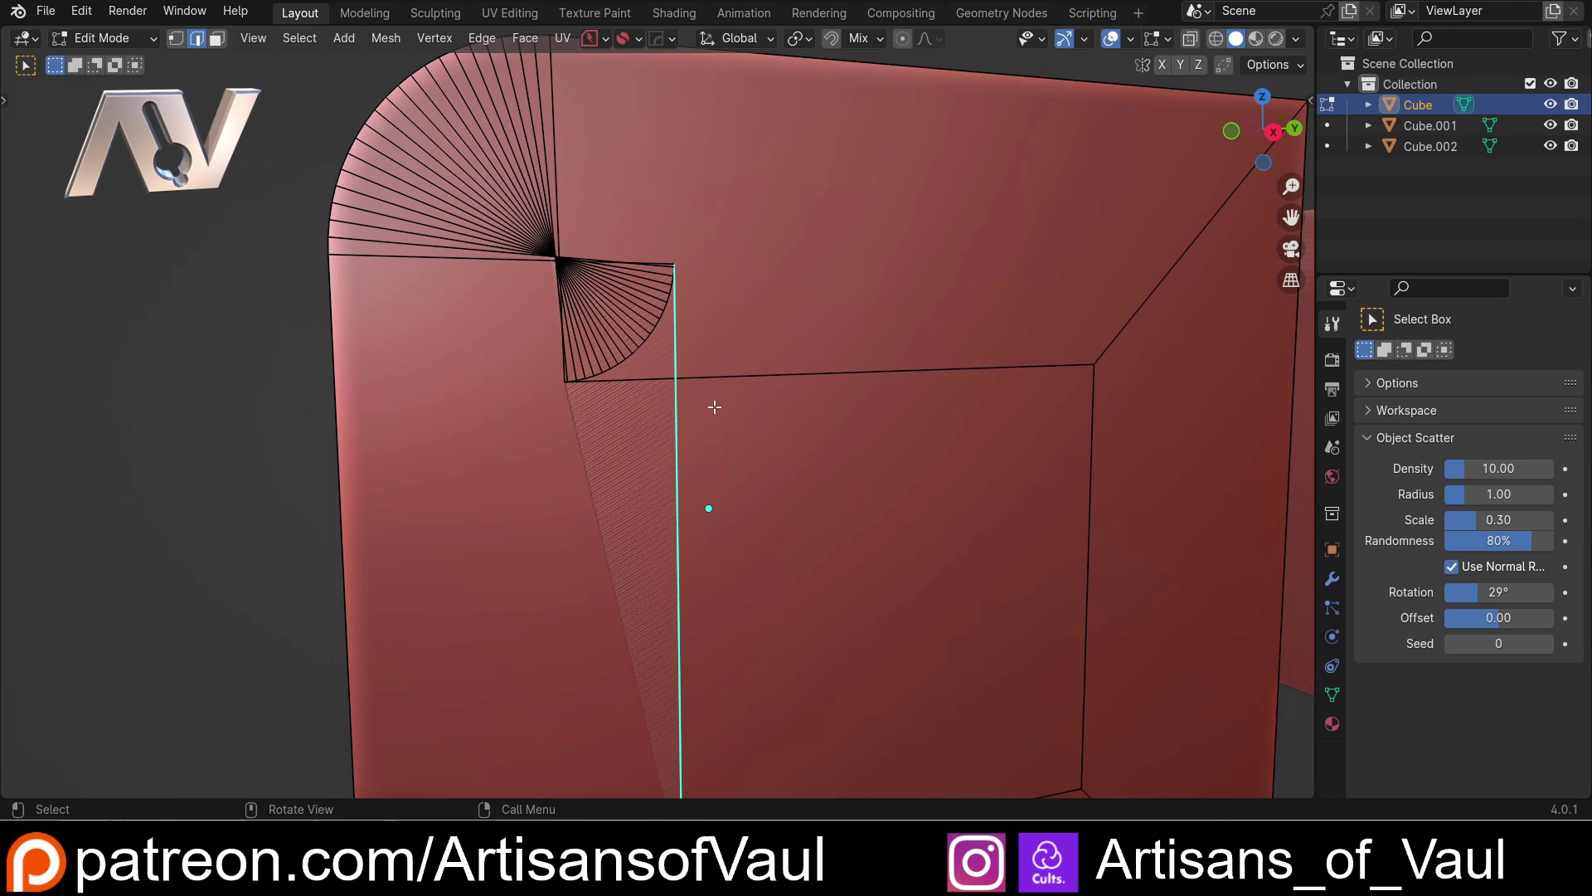
{"action": "scroll", "coordinate": [715, 407], "scroll_direction": "down", "scroll_amount": 3}
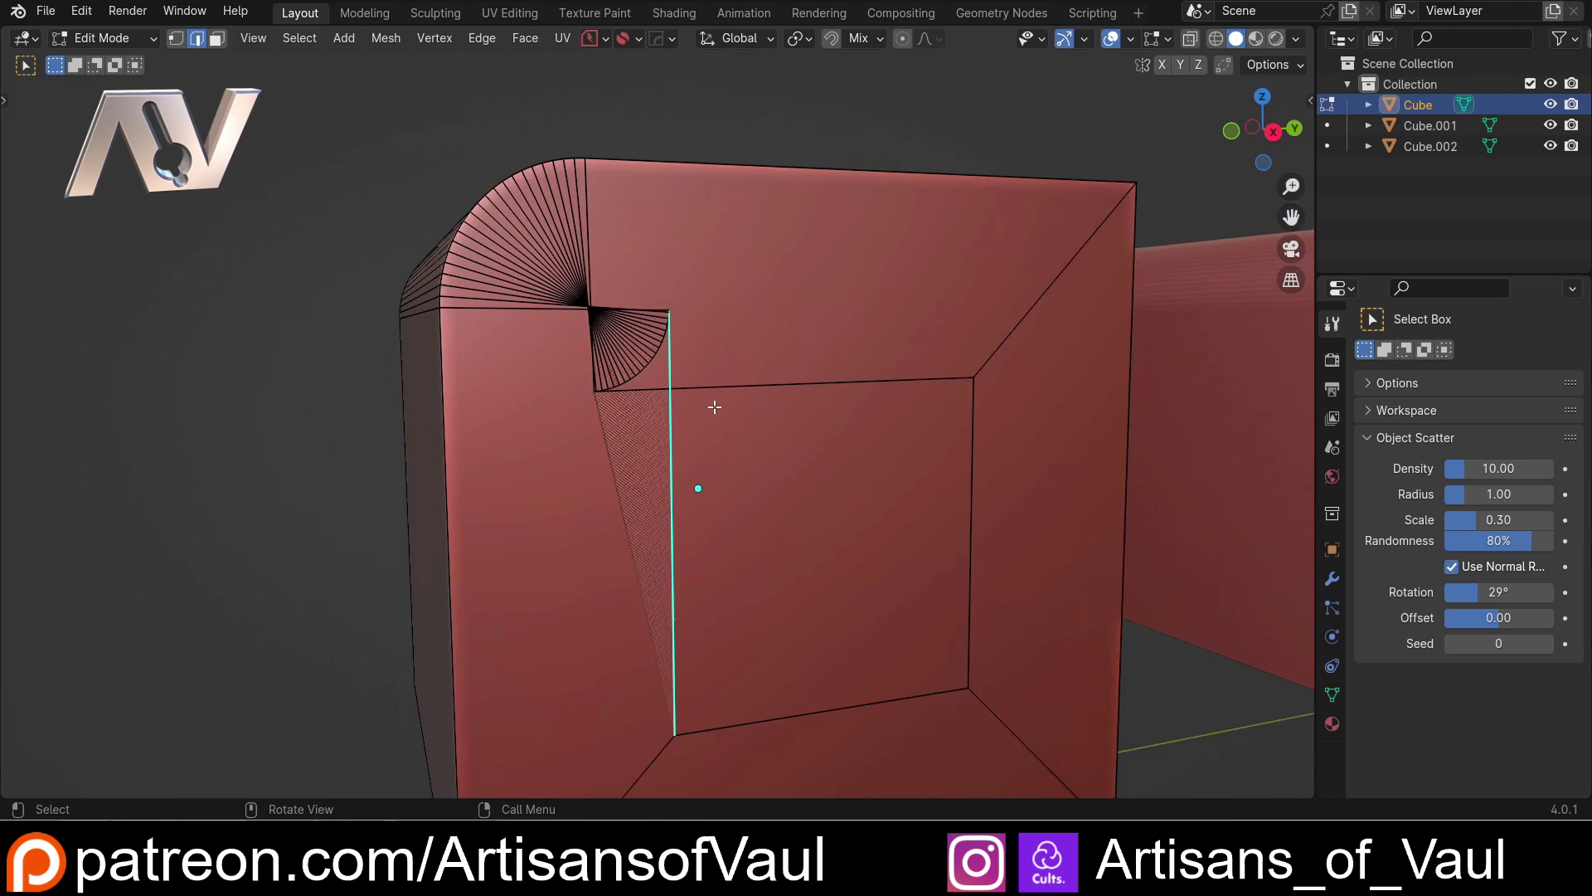
{"action": "scroll", "coordinate": [714, 407], "scroll_direction": "up", "scroll_amount": 1}
{"action": "middle_click_drag", "start_coordinate": [715, 407], "coordinate": [716, 383], "text": "shift"}
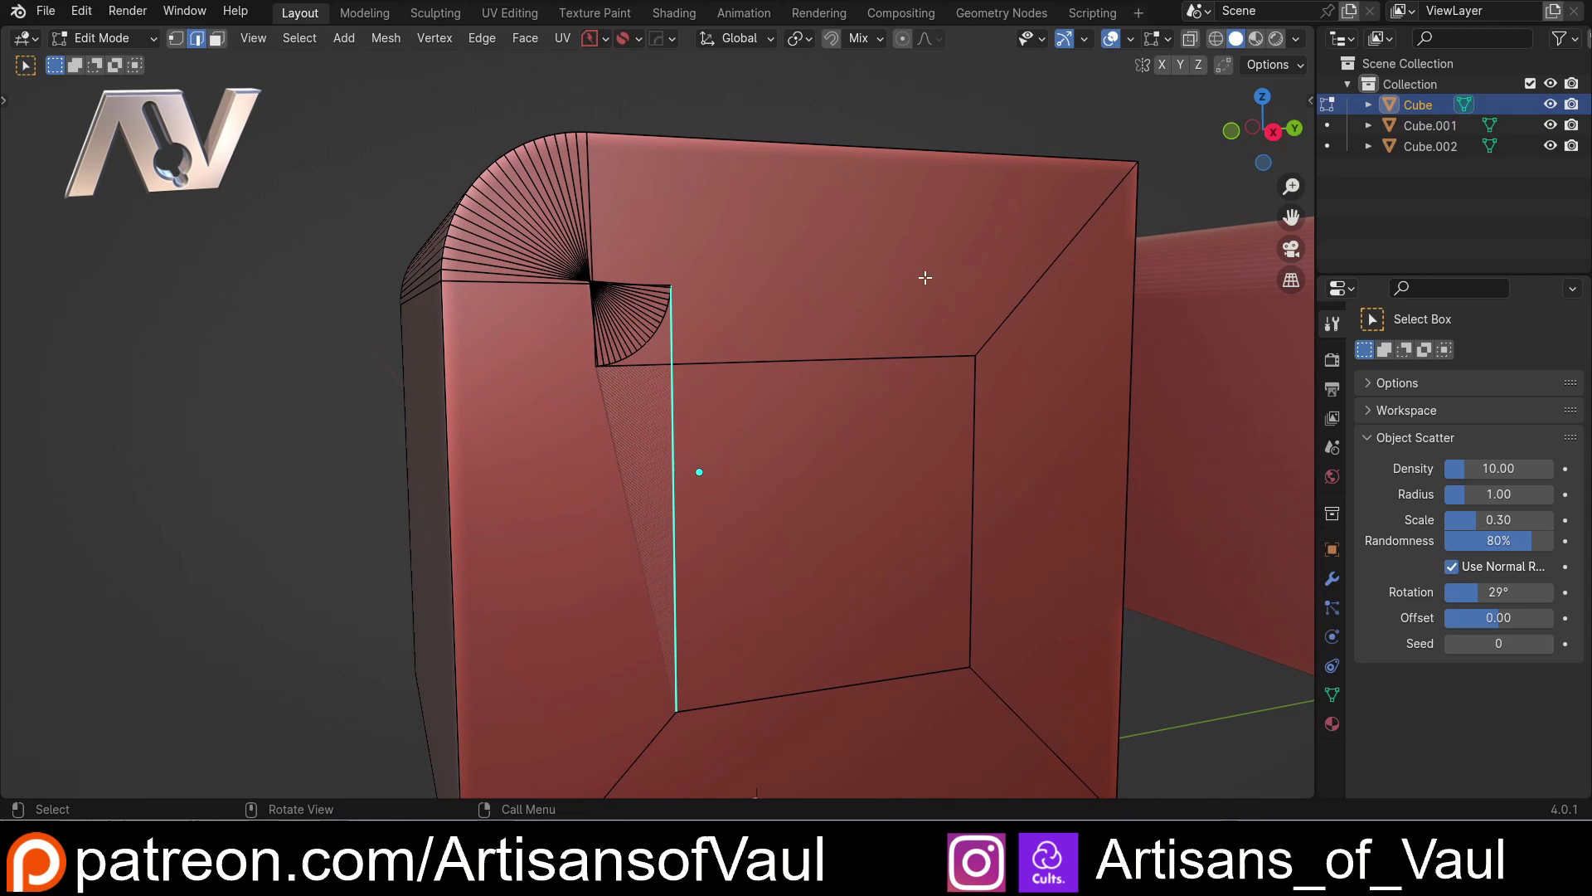
Select the shortest edge path from the inset's left vertical edge through the inverted arc to its upper horizontal edge.
{"action": "left_click", "coordinate": [725, 407]}
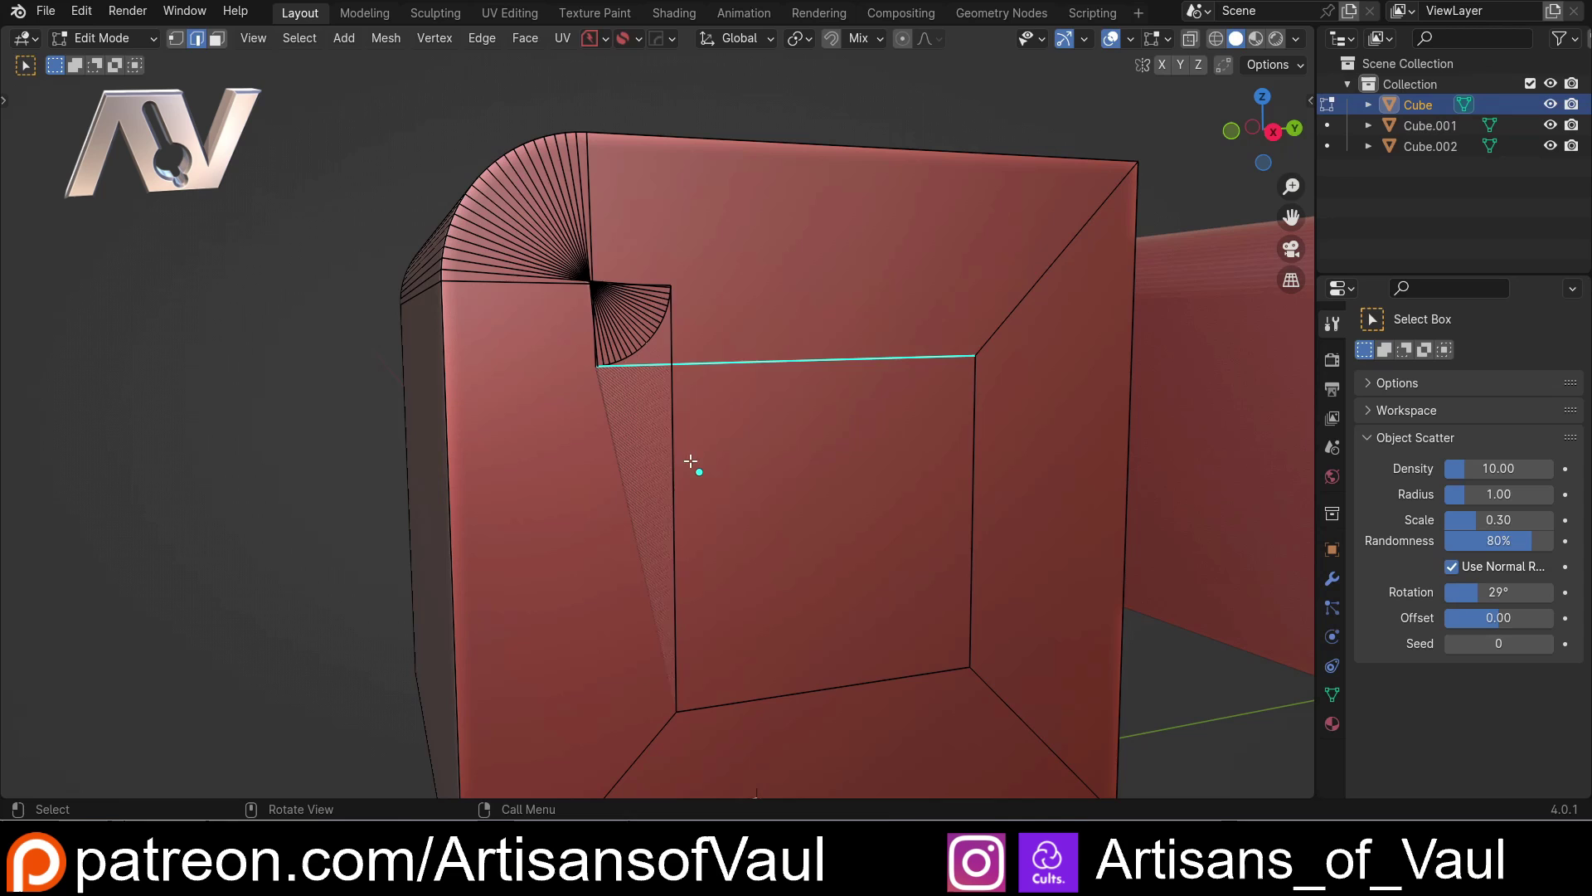
{"action": "left_click", "coordinate": [694, 465]}
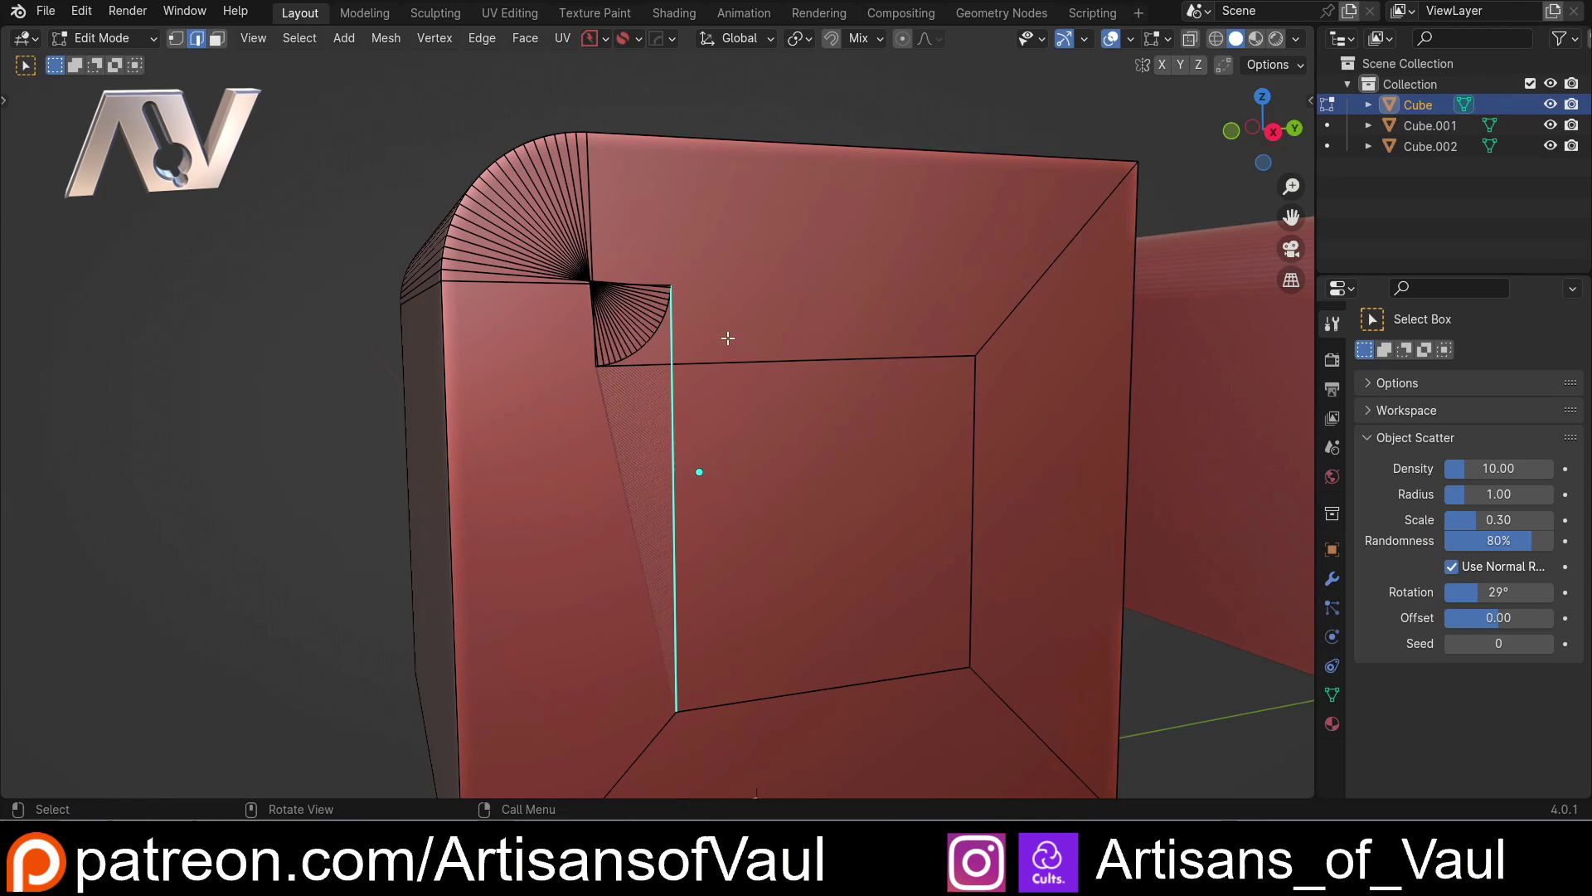
{"action": "left_click", "coordinate": [834, 358], "text": "ctrl"}
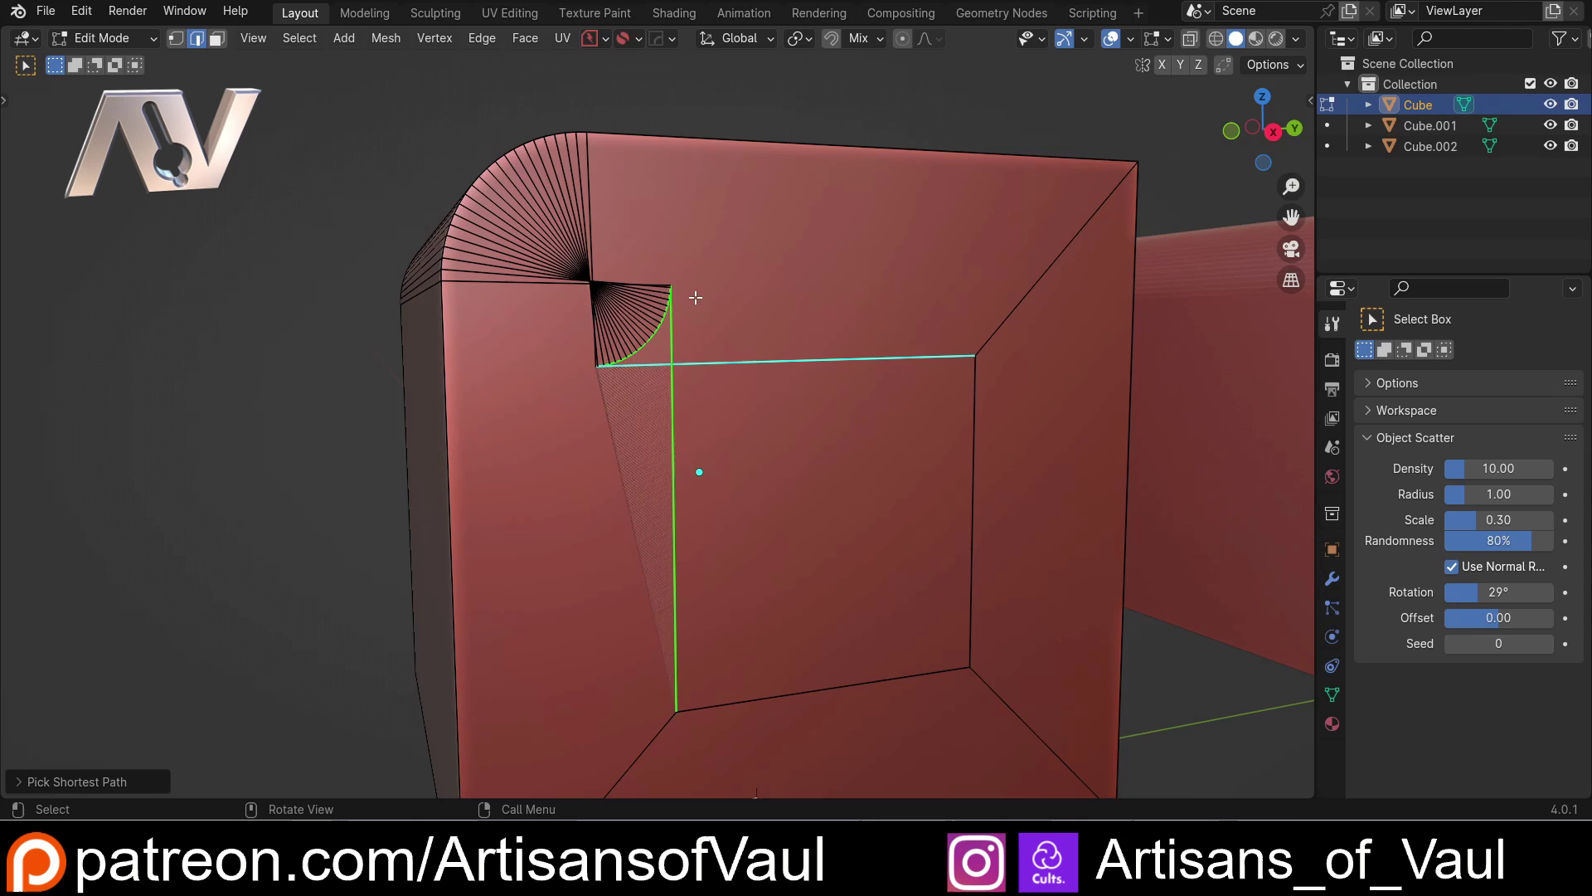
{"action": "scroll", "coordinate": [693, 302], "scroll_direction": "up", "scroll_amount": 3}
{"action": "scroll", "coordinate": [692, 251], "scroll_direction": "down", "scroll_amount": 4}
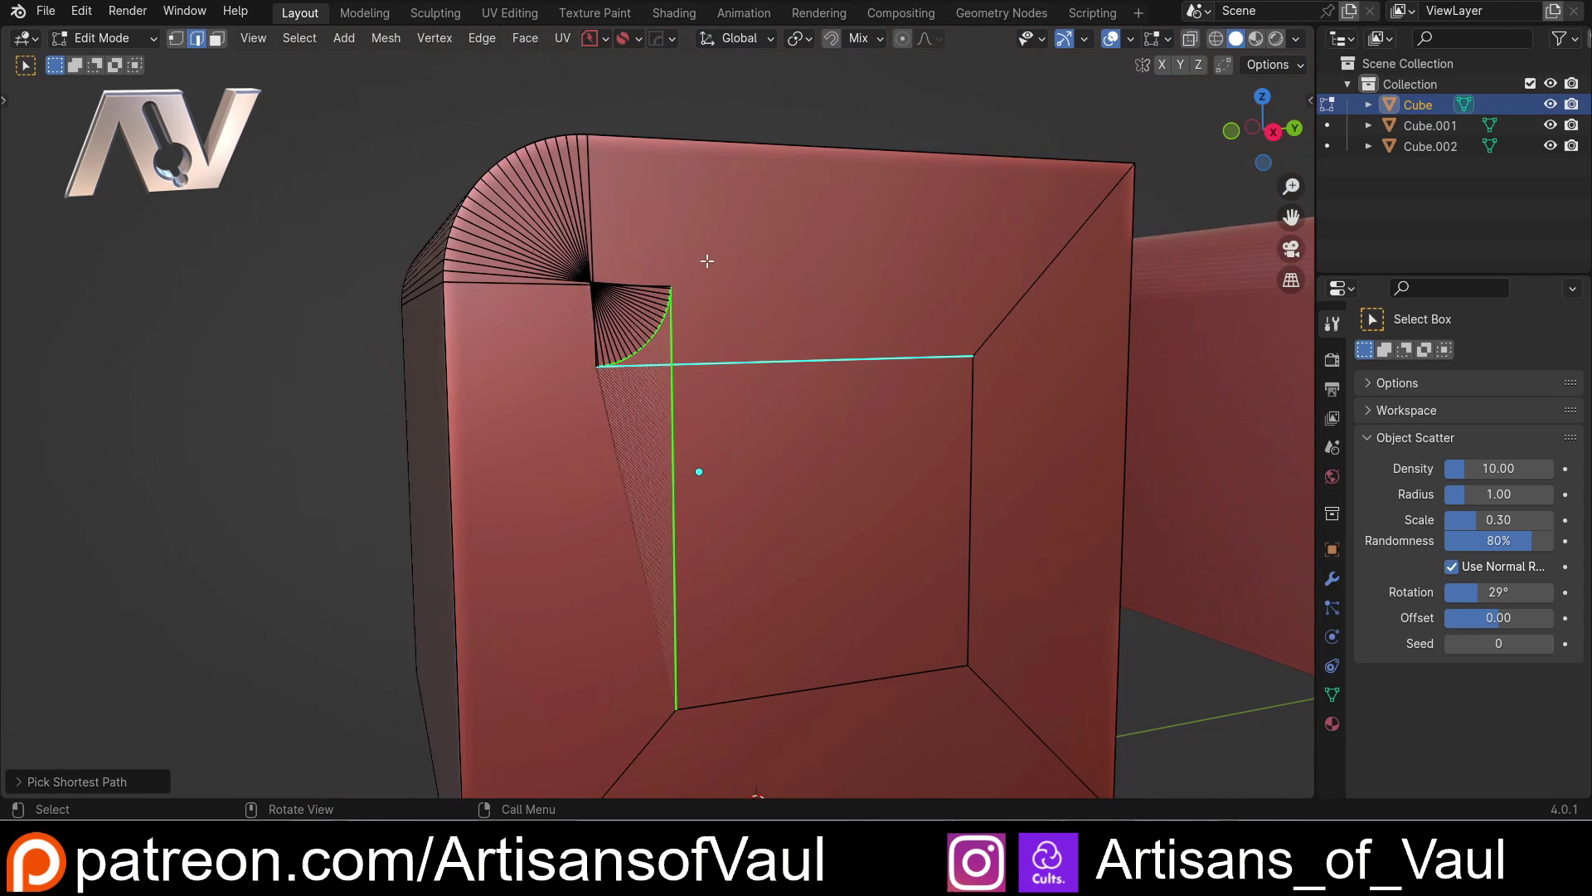
{"action": "middle_click_drag", "start_coordinate": [704, 259], "coordinate": [660, 294]}
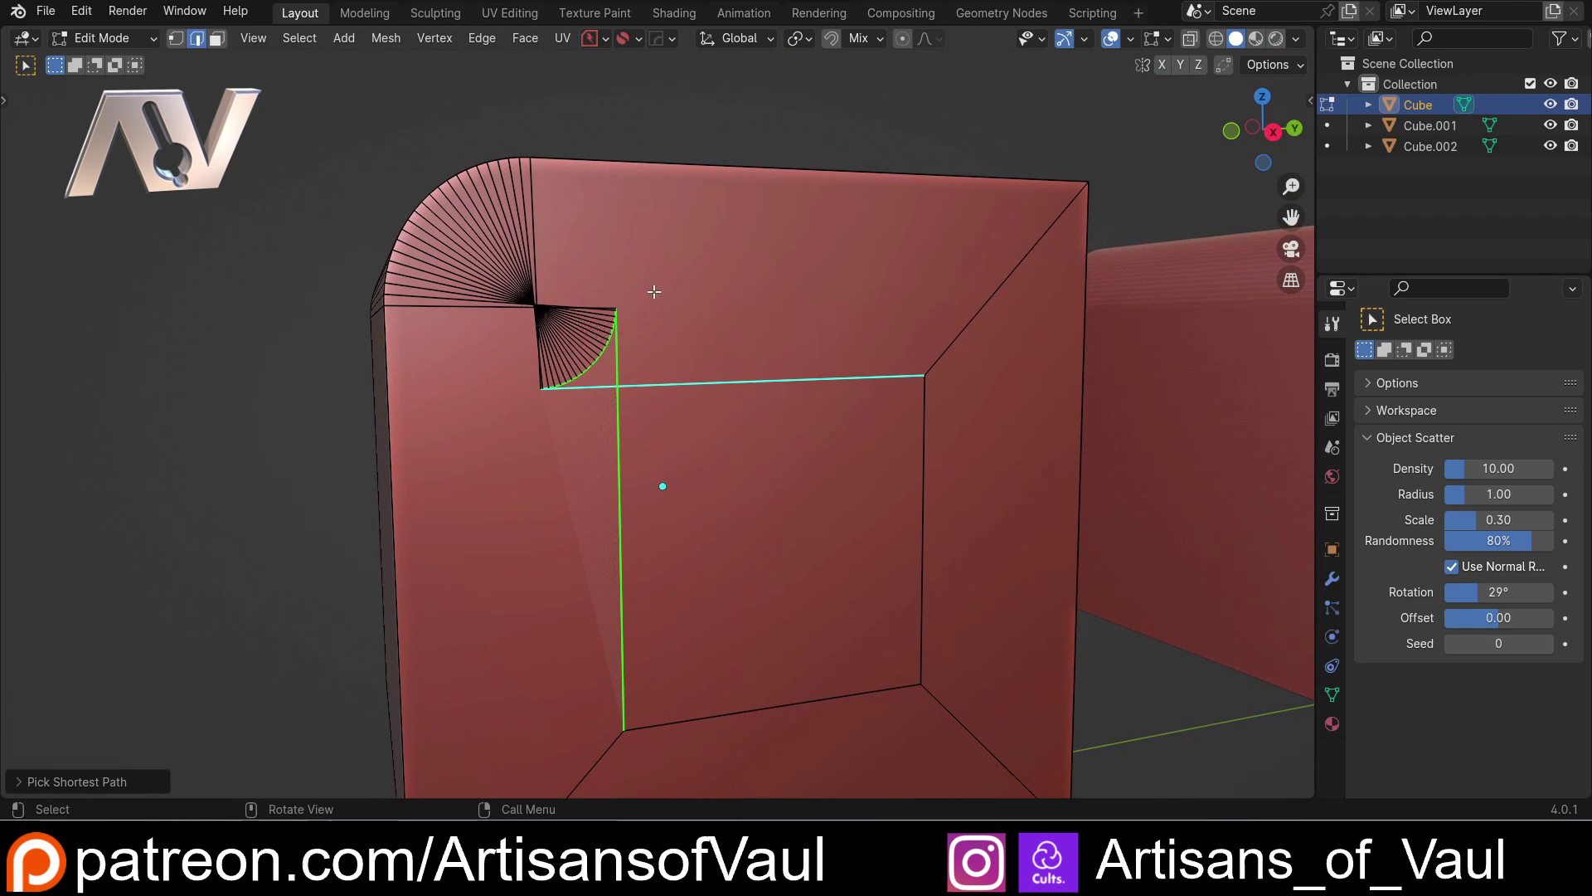
Run MESHmachine's Unf*ck on the selected edges to rebuild the inset corner as a smooth arc, with Merge off.
{"action": "key", "text": "y"}
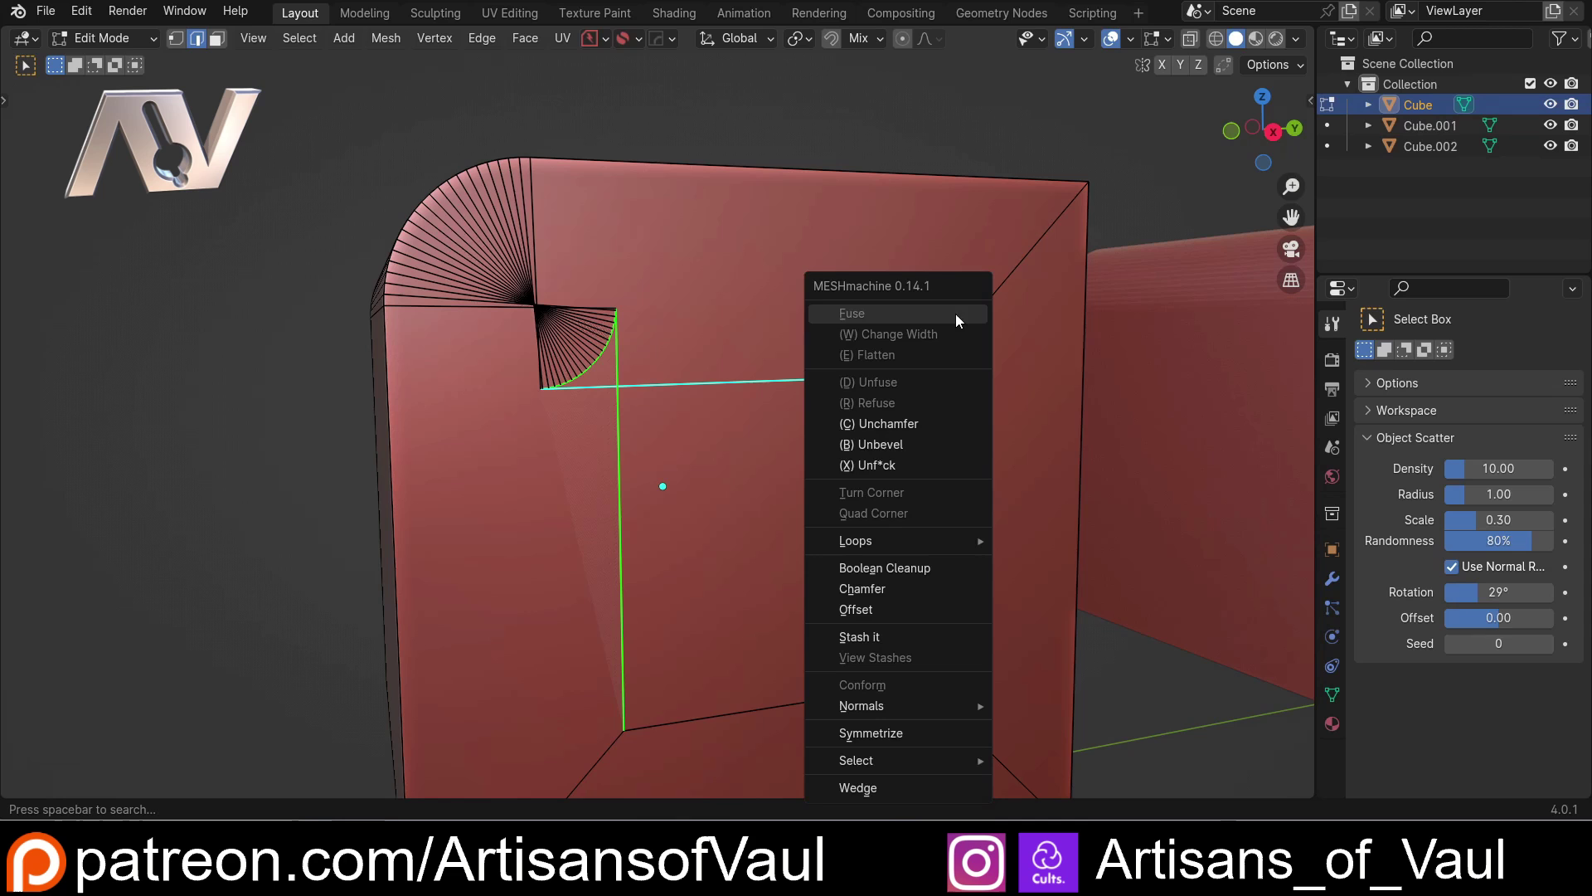
{"action": "left_click", "coordinate": [877, 466]}
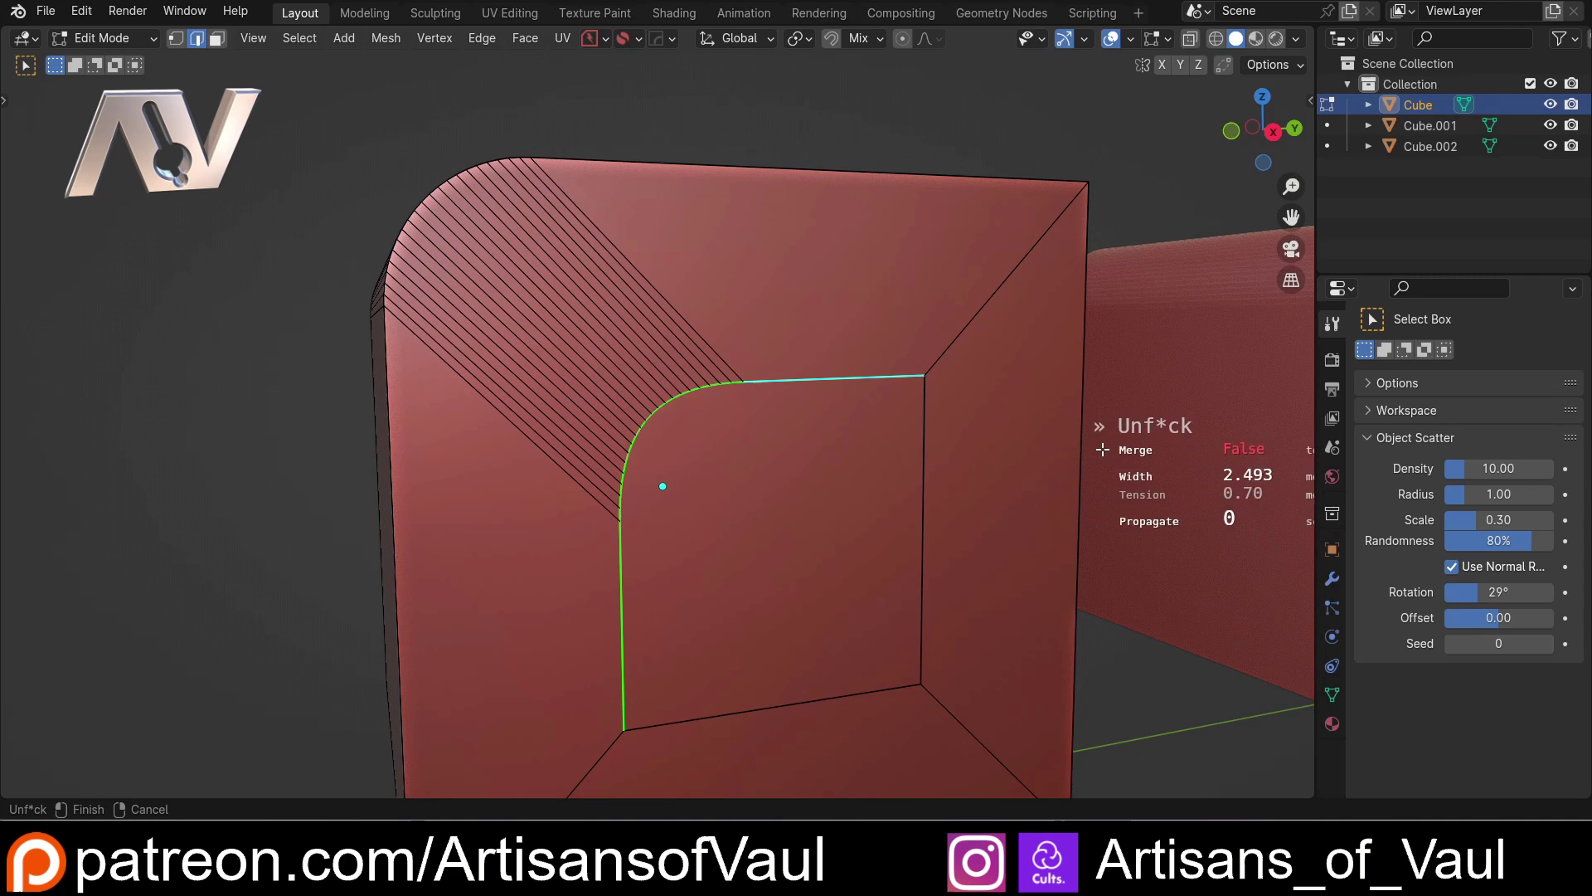
{"action": "left_click", "coordinate": [1051, 442]}
{"action": "middle_click_drag", "start_coordinate": [903, 413], "coordinate": [860, 409]}
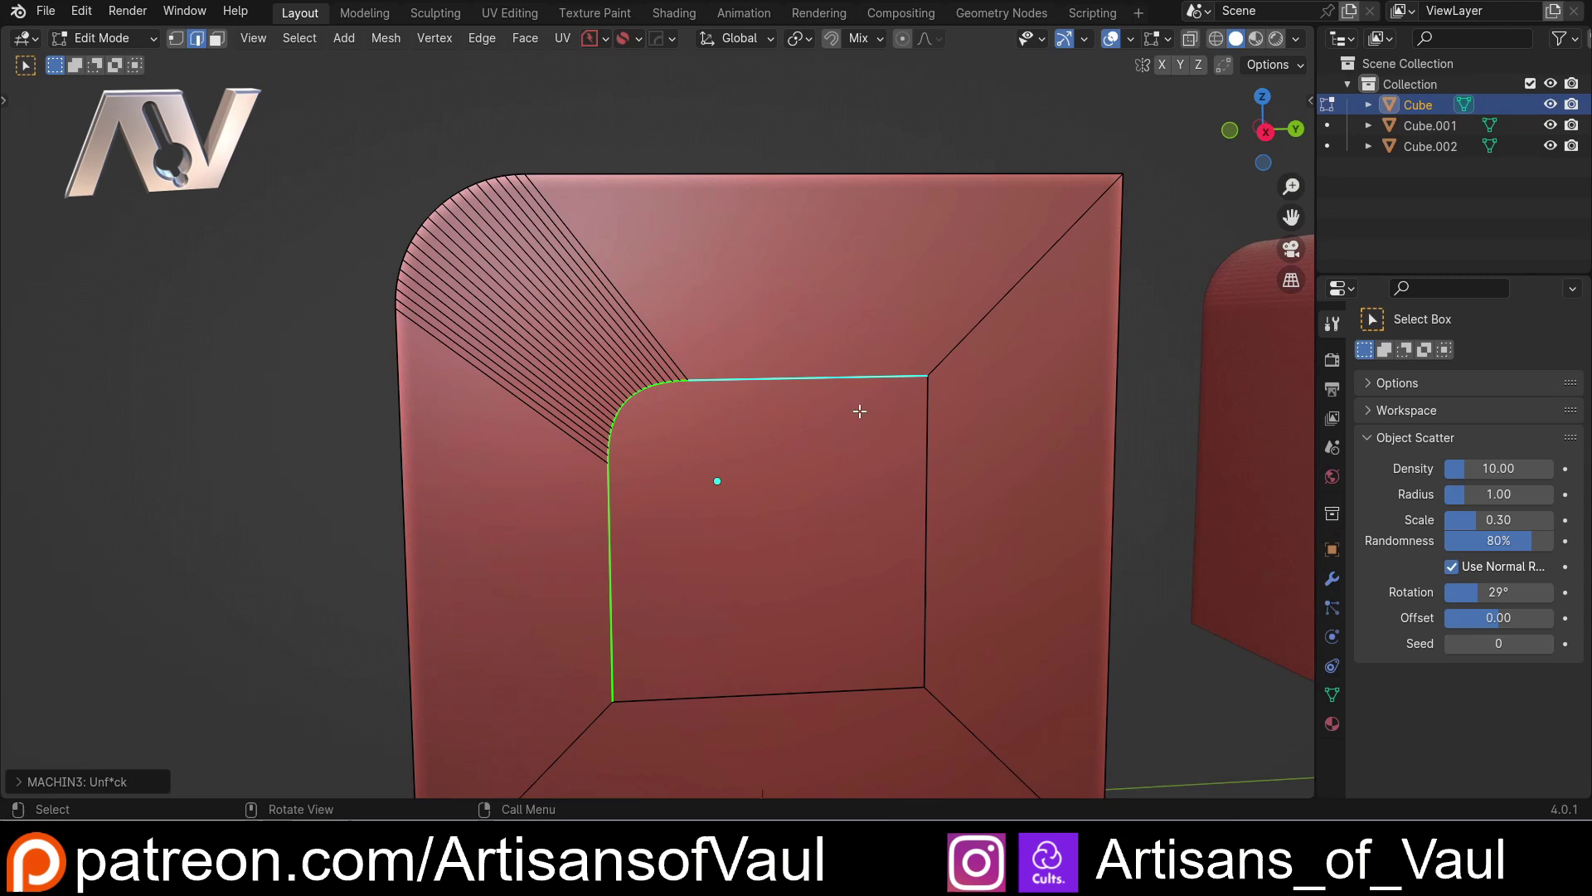
{"action": "middle_click_drag", "start_coordinate": [778, 455], "coordinate": [750, 332], "text": "shift"}
Compare the opposite edges of the inset by selecting the upper and lower pair, followed by the left and right pair.
{"action": "left_click", "coordinate": [771, 259]}
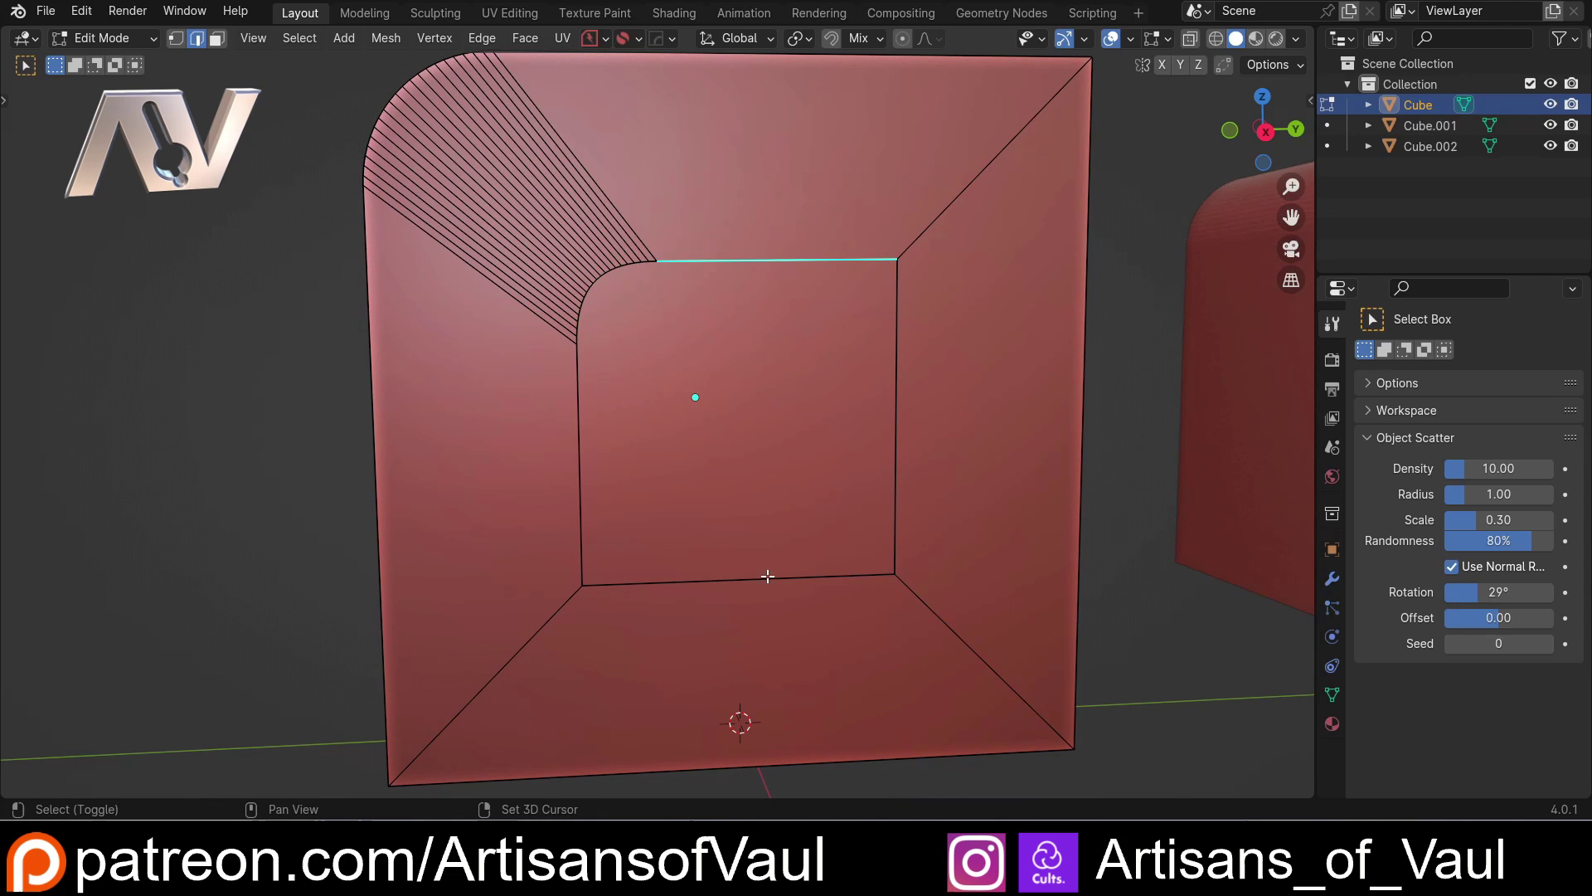
{"action": "left_click", "coordinate": [768, 578], "text": "shift"}
{"action": "left_click", "coordinate": [580, 458]}
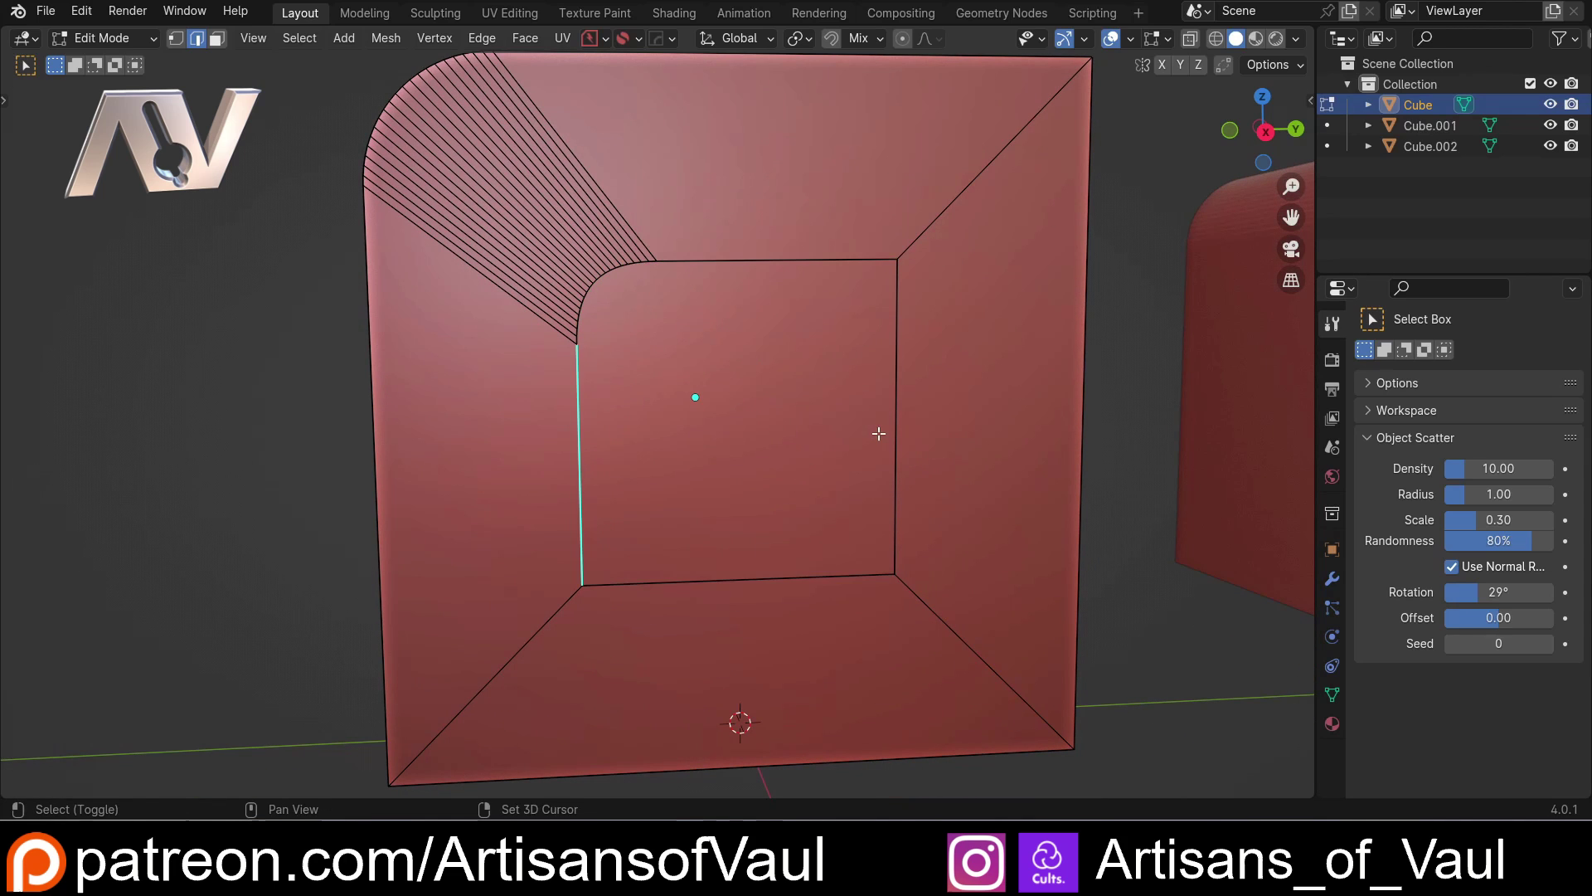
{"action": "left_click", "coordinate": [895, 426], "text": "shift"}
{"action": "scroll", "coordinate": [767, 467], "scroll_direction": "down", "scroll_amount": 4}
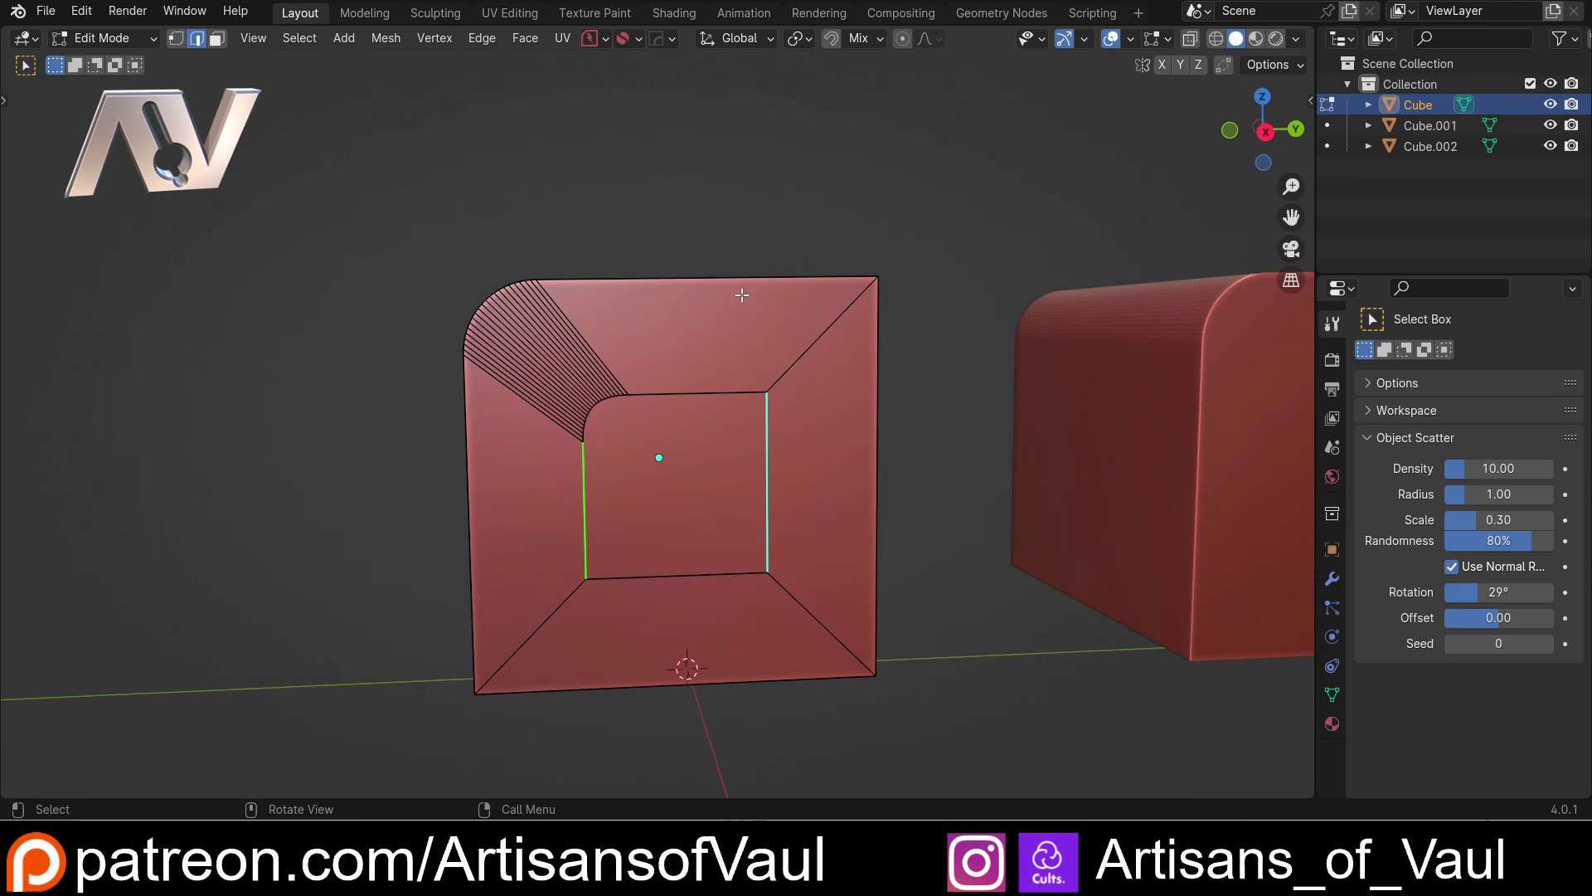
Compare the cube face's outer edges with the matching inset edges on the upper and right sides by selecting them in turn.
{"action": "scroll", "coordinate": [741, 296], "scroll_direction": "up", "scroll_amount": 3}
{"action": "left_click", "coordinate": [689, 224]}
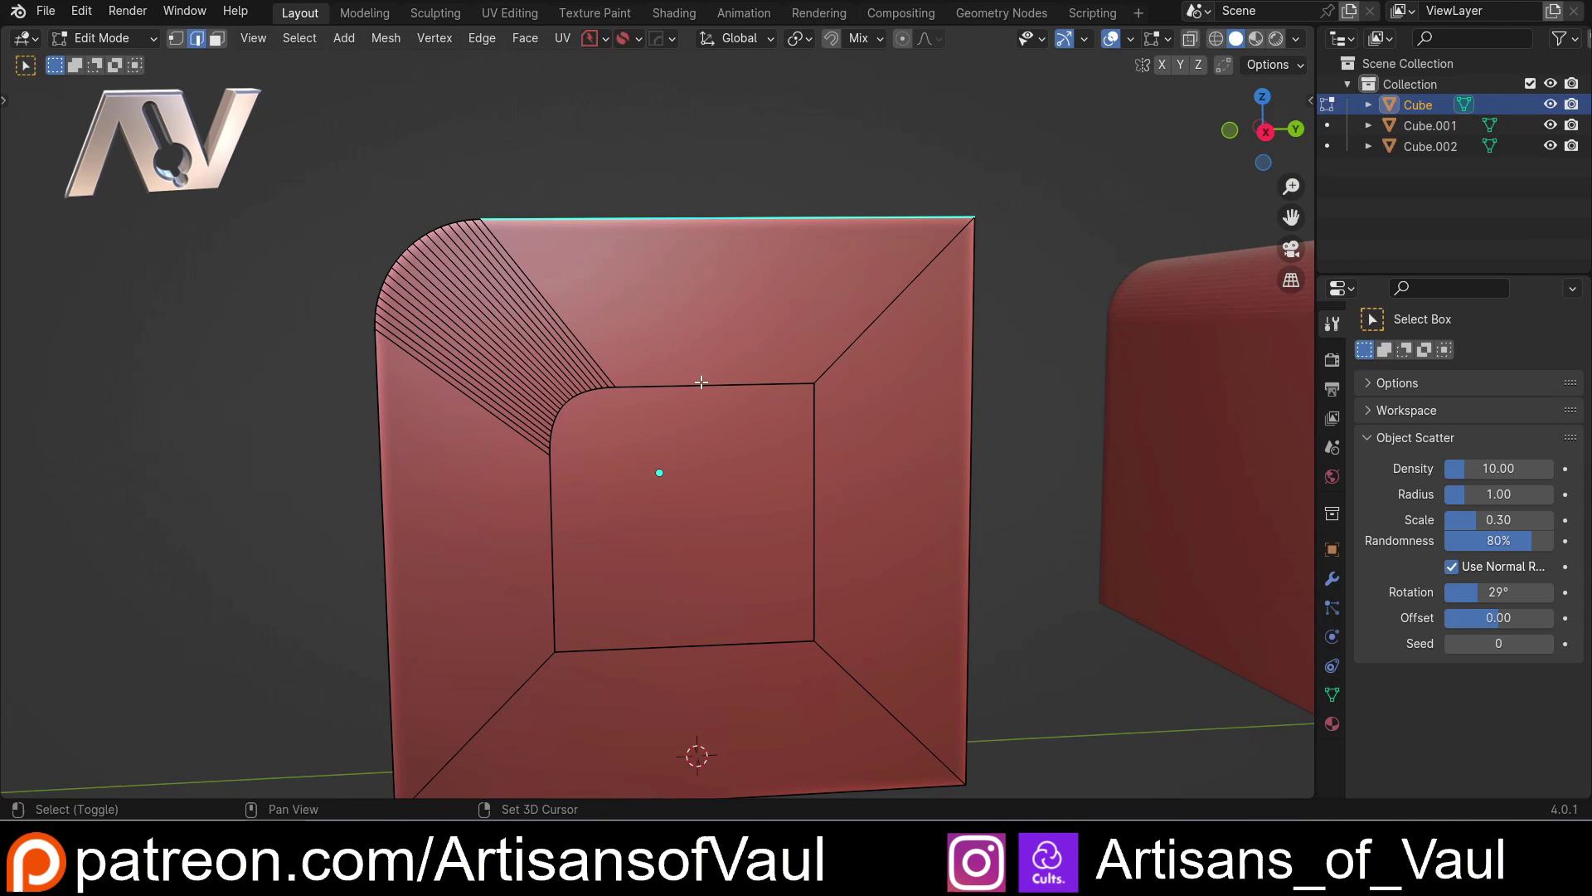
{"action": "left_click", "coordinate": [701, 383], "text": "shift"}
{"action": "left_click", "coordinate": [812, 510]}
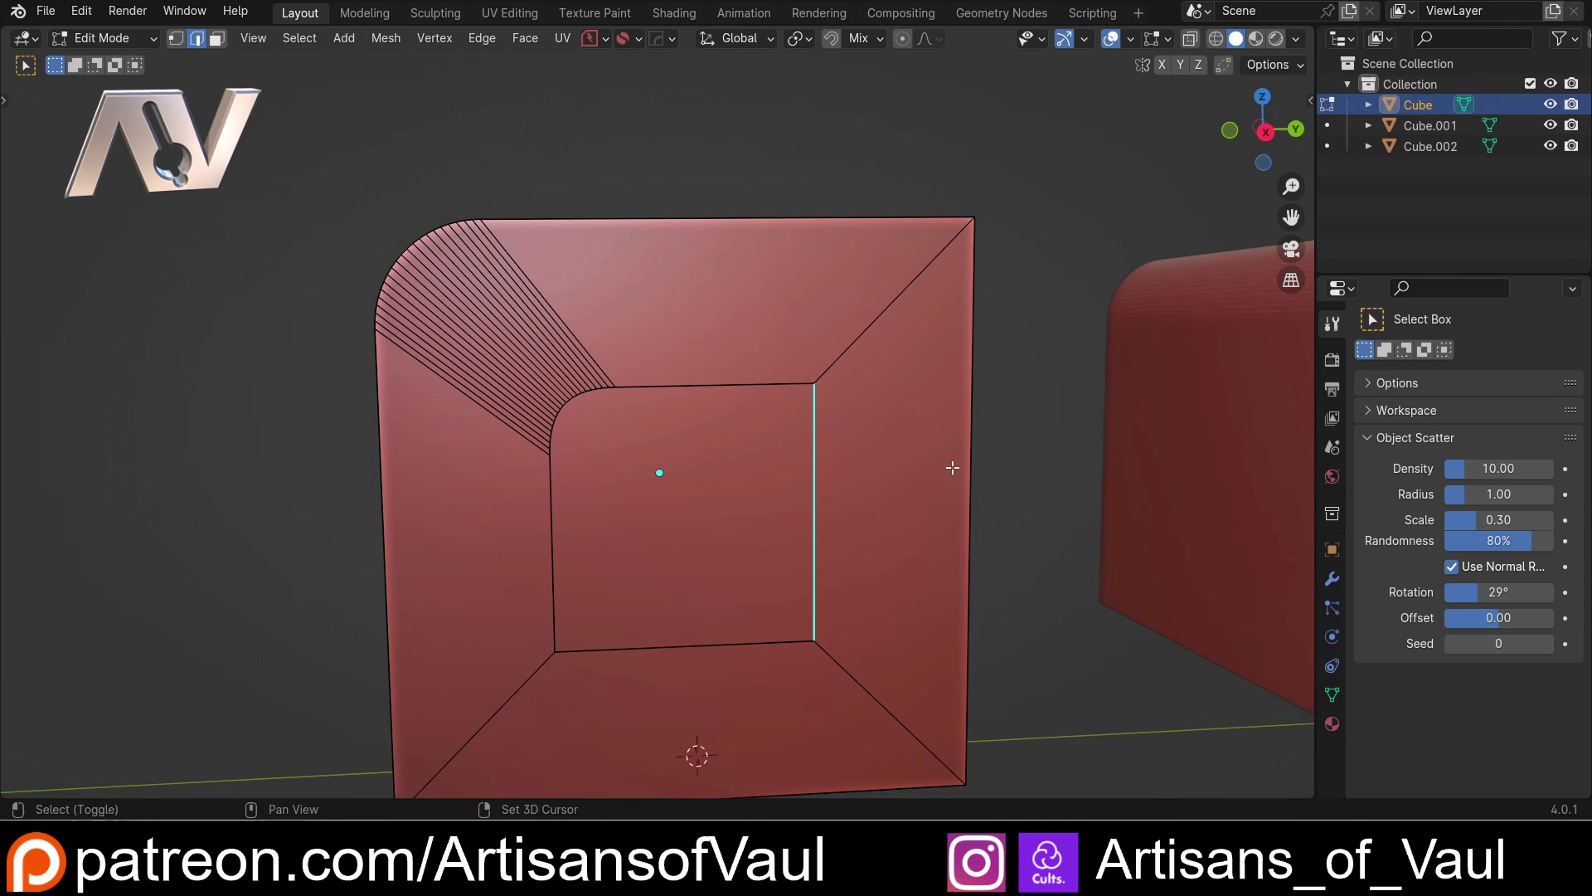
{"action": "left_click", "coordinate": [953, 467], "text": "shift"}
{"action": "mouse_move", "coordinate": [726, 498]}
{"action": "middle_mouse_down"}
{"action": "mouse_move", "coordinate": [719, 473]}
{"action": "mouse_move", "coordinate": [759, 479]}
{"action": "mouse_move", "coordinate": [661, 444]}
{"action": "mouse_move", "coordinate": [661, 465]}
{"action": "mouse_move", "coordinate": [738, 497]}
{"action": "middle_mouse_up"}
{"action": "scroll", "coordinate": [753, 475], "scroll_direction": "down", "scroll_amount": 2}
{"action": "scroll", "coordinate": [771, 481], "scroll_direction": "up", "scroll_amount": 2}
Dissolve the inset's edges on the cube's front face so it is a single face again.
{"action": "left_click", "coordinate": [801, 466], "text": "alt"}
{"action": "left_click", "coordinate": [869, 494]}
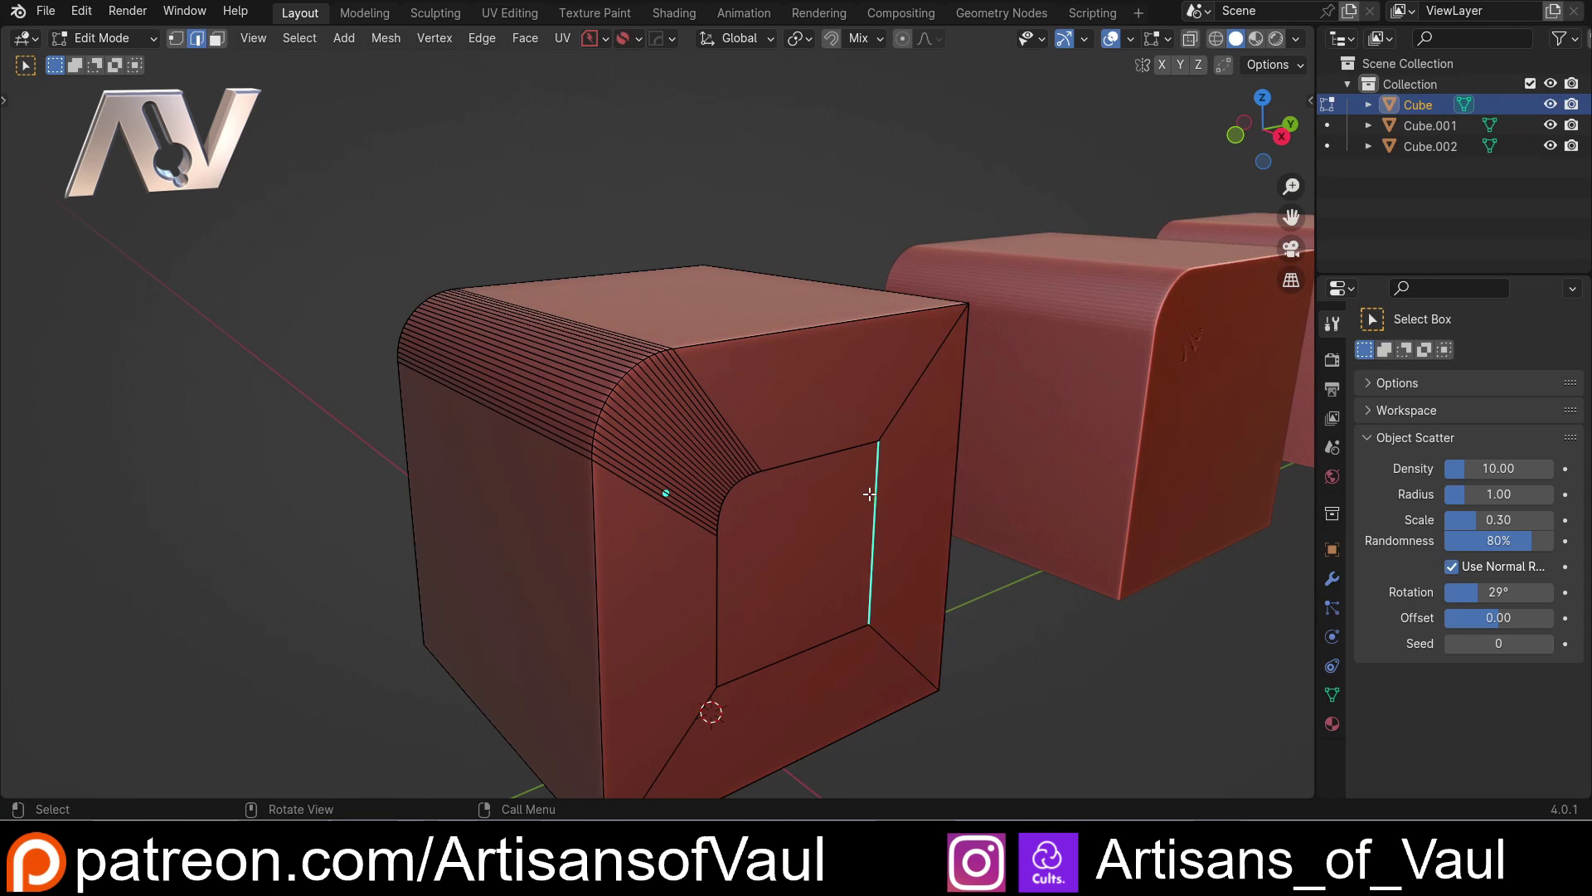
{"action": "left_click", "coordinate": [796, 655], "text": "ctrl"}
{"action": "key", "text": "ctrl+x"}
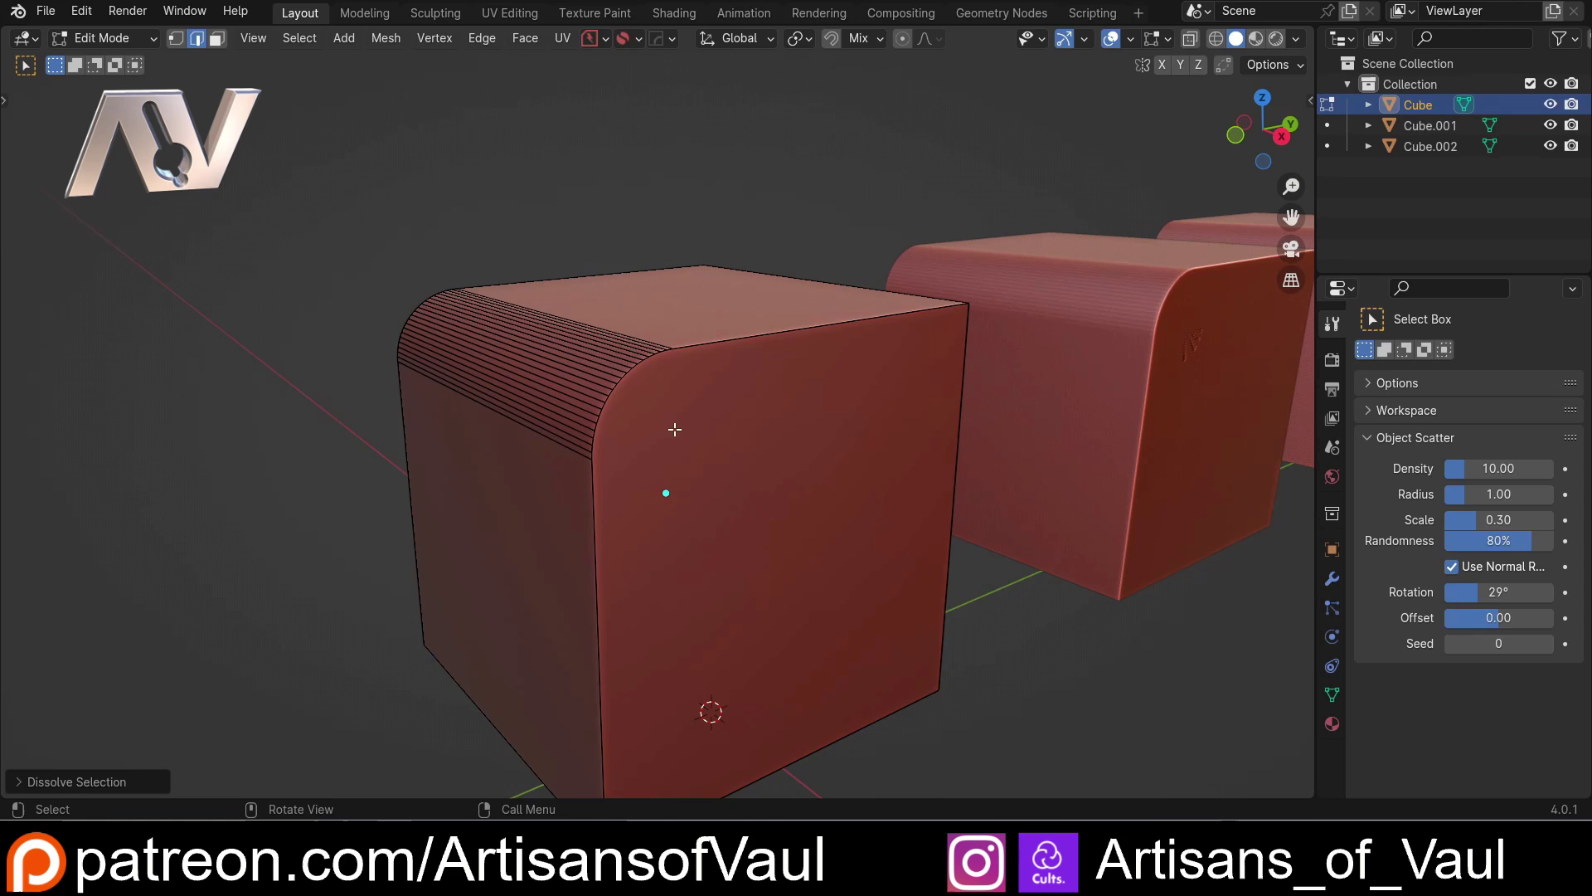
Bevel the front face's perimeter edges with 21 segments, wide enough for the bevel to overlap itself at the rounded corner.
{"action": "key", "text": "Tab"}
{"action": "left_click", "coordinate": [788, 583]}
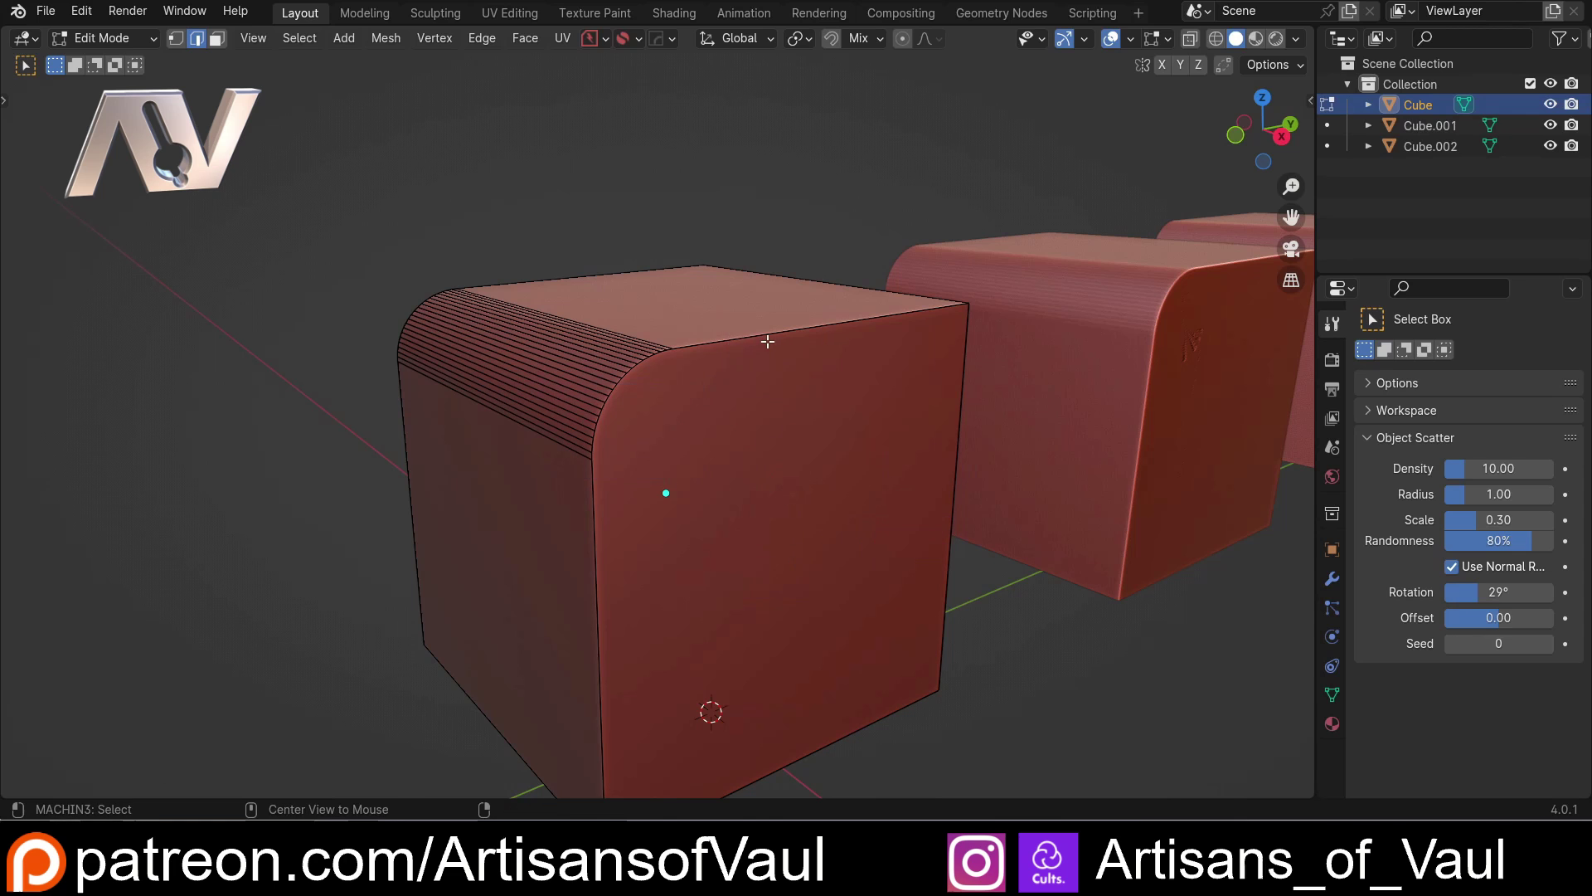
{"action": "left_click", "coordinate": [766, 339], "text": "alt"}
{"action": "key", "text": "ctrl+b"}
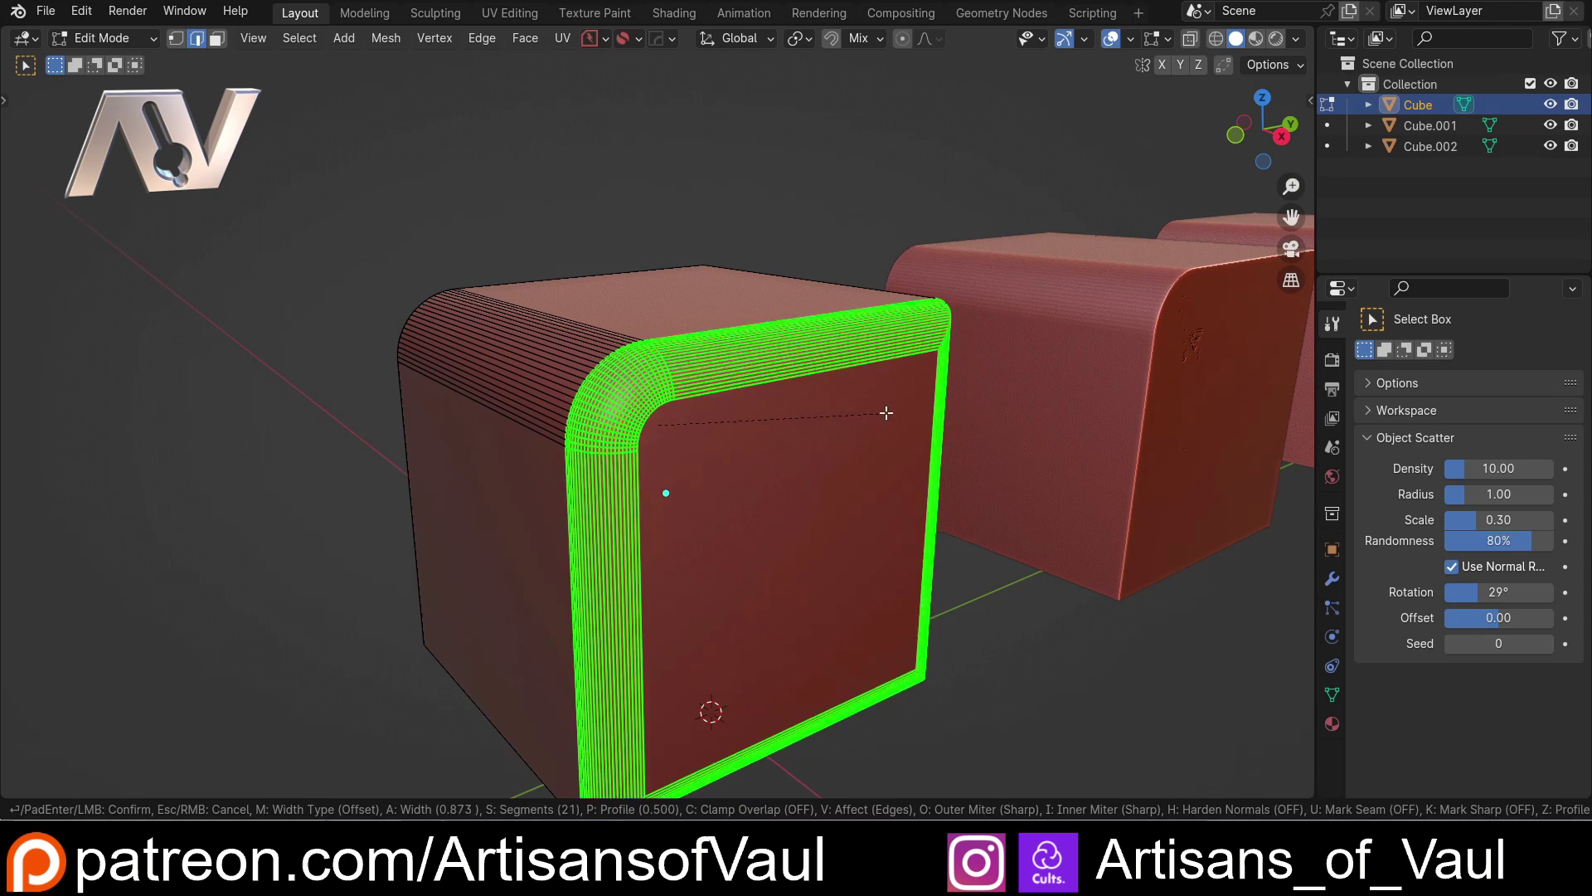
{"action": "left_click", "coordinate": [969, 410]}
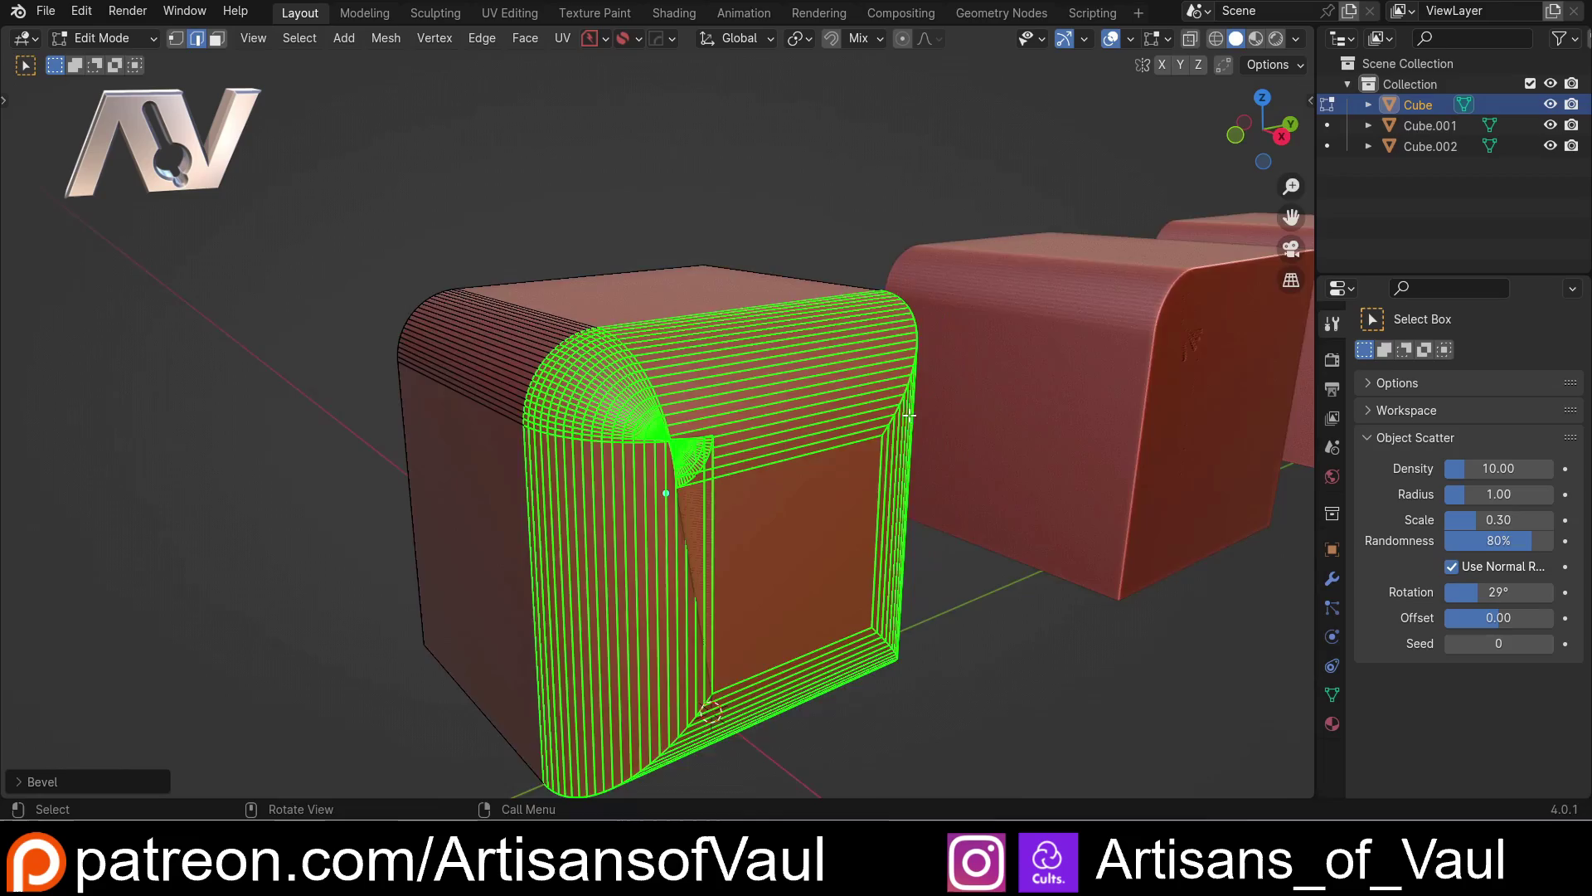
Select the shortest edge path from the bevel's inner upper edge through the inverted arc to its inner left vertical edge.
{"action": "scroll", "coordinate": [763, 437], "scroll_direction": "up", "scroll_amount": 4}
{"action": "middle_click_drag", "start_coordinate": [762, 437], "coordinate": [681, 365]}
{"action": "key", "text": "Tab"}
{"action": "left_click", "coordinate": [785, 523]}
{"action": "left_click", "coordinate": [763, 356], "text": "alt"}
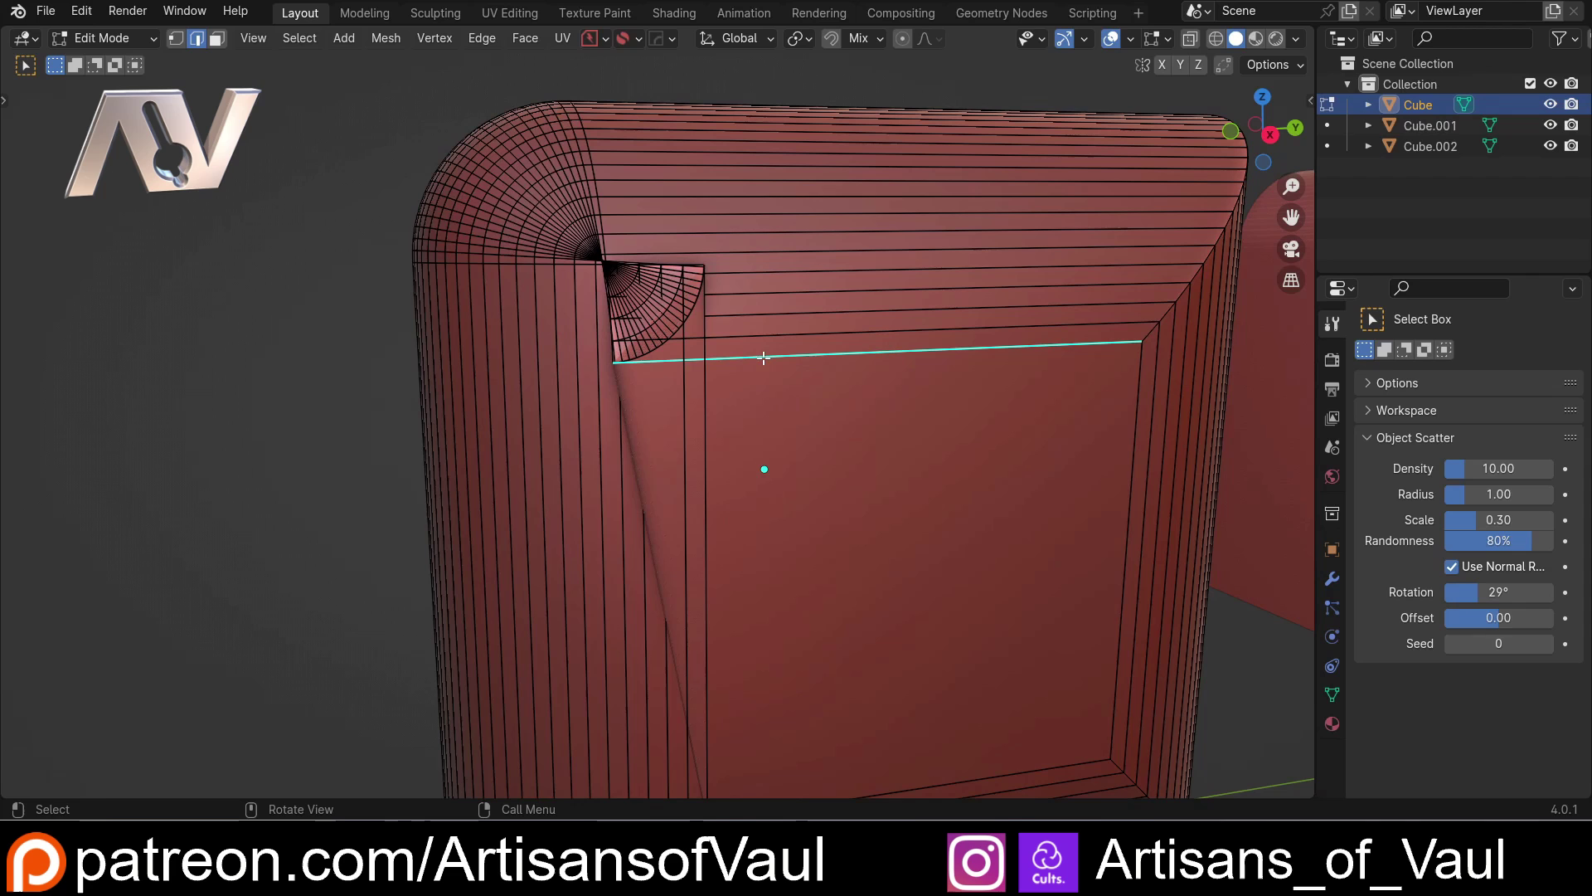
{"action": "left_click", "coordinate": [707, 413], "text": "ctrl"}
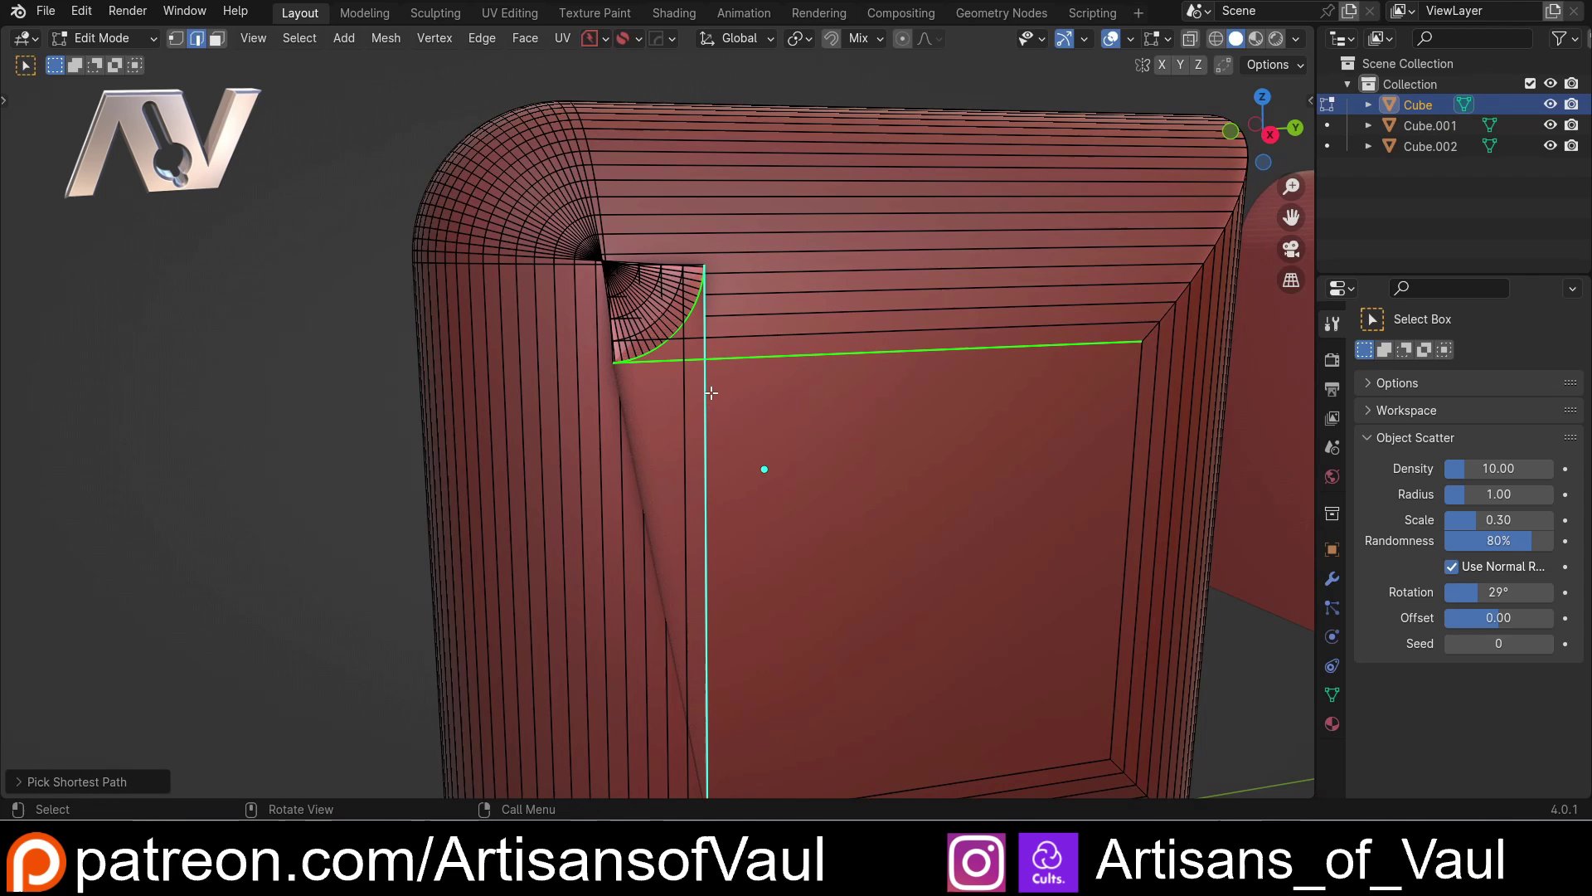
Run MESHmachine's Unf*ck on the selected path with Merge off, a width of about 2.03 and Propagate 17.
{"action": "scroll", "coordinate": [749, 391], "scroll_direction": "up", "scroll_amount": 1}
{"action": "middle_click_drag", "start_coordinate": [813, 413], "coordinate": [753, 449], "text": "shift"}
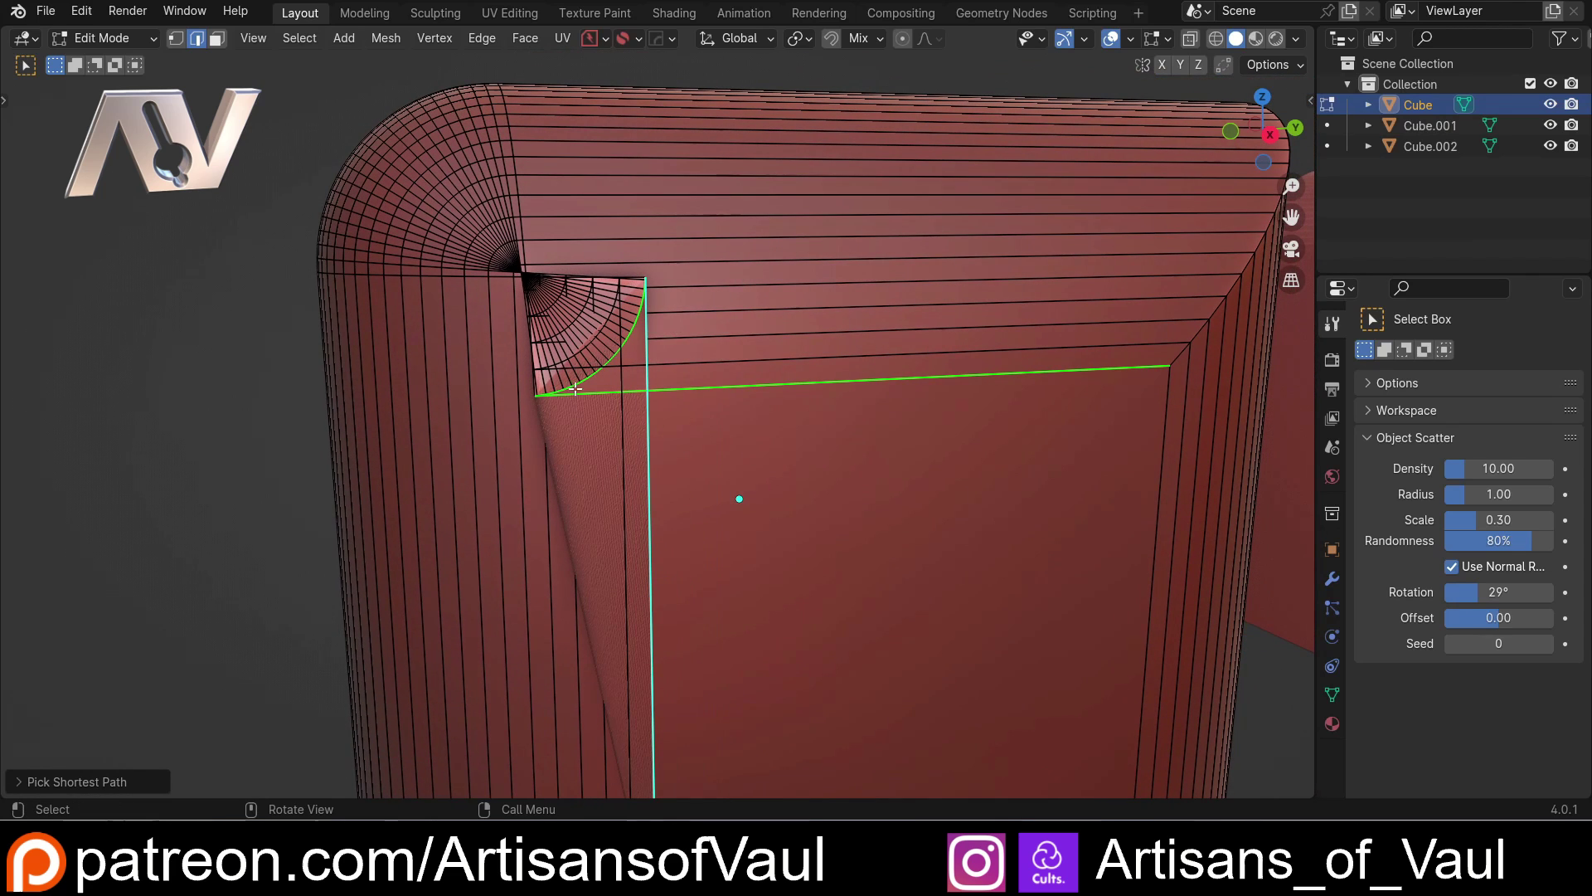
{"action": "key", "text": "y"}
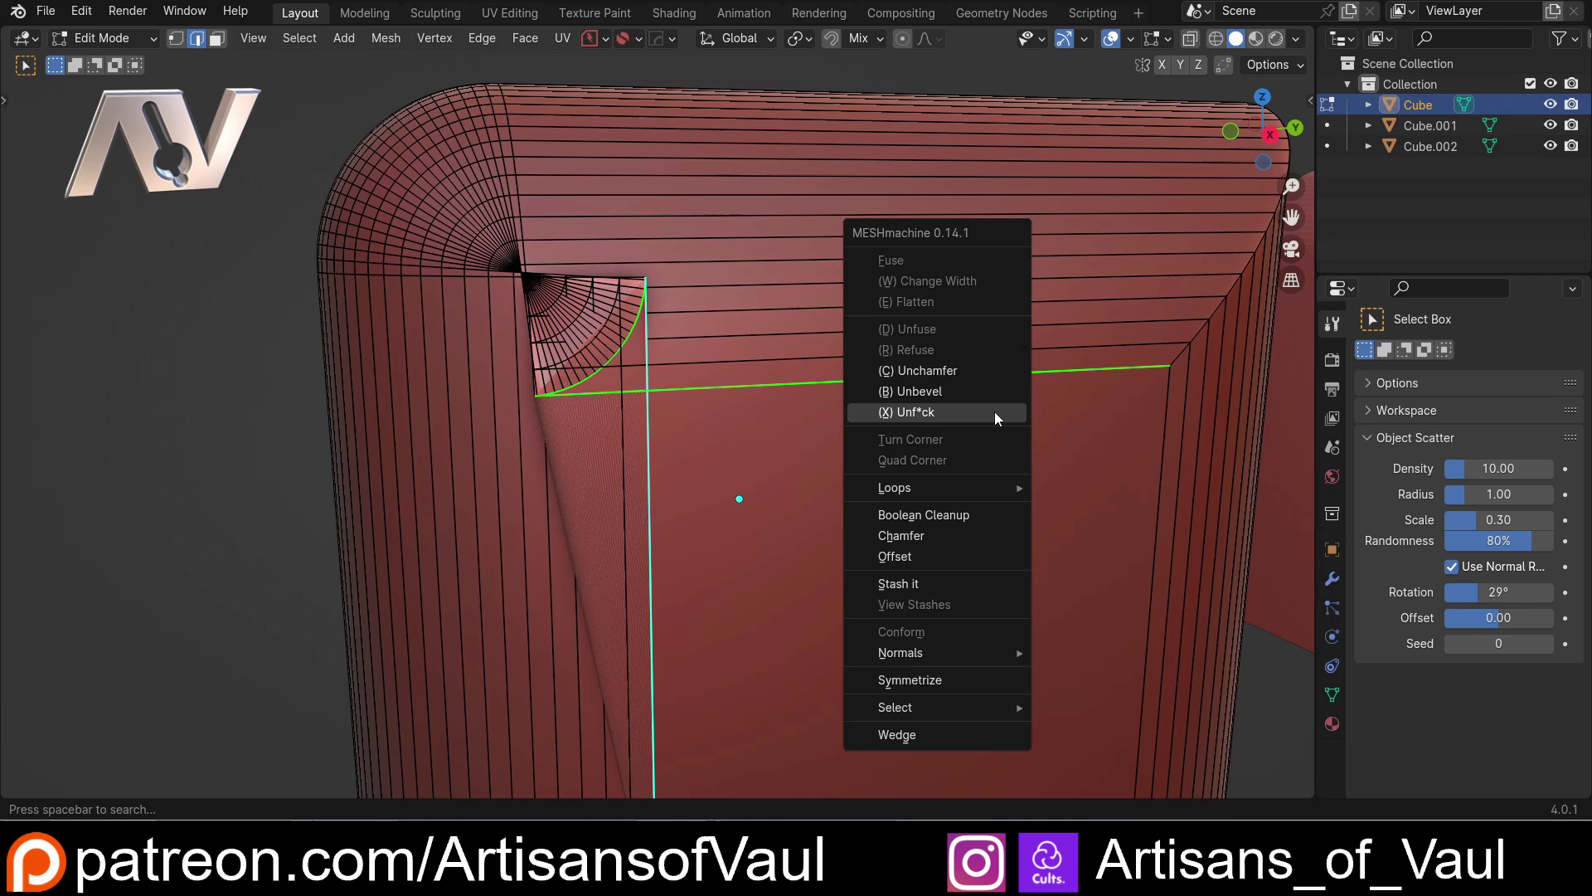
{"action": "left_click", "coordinate": [993, 411]}
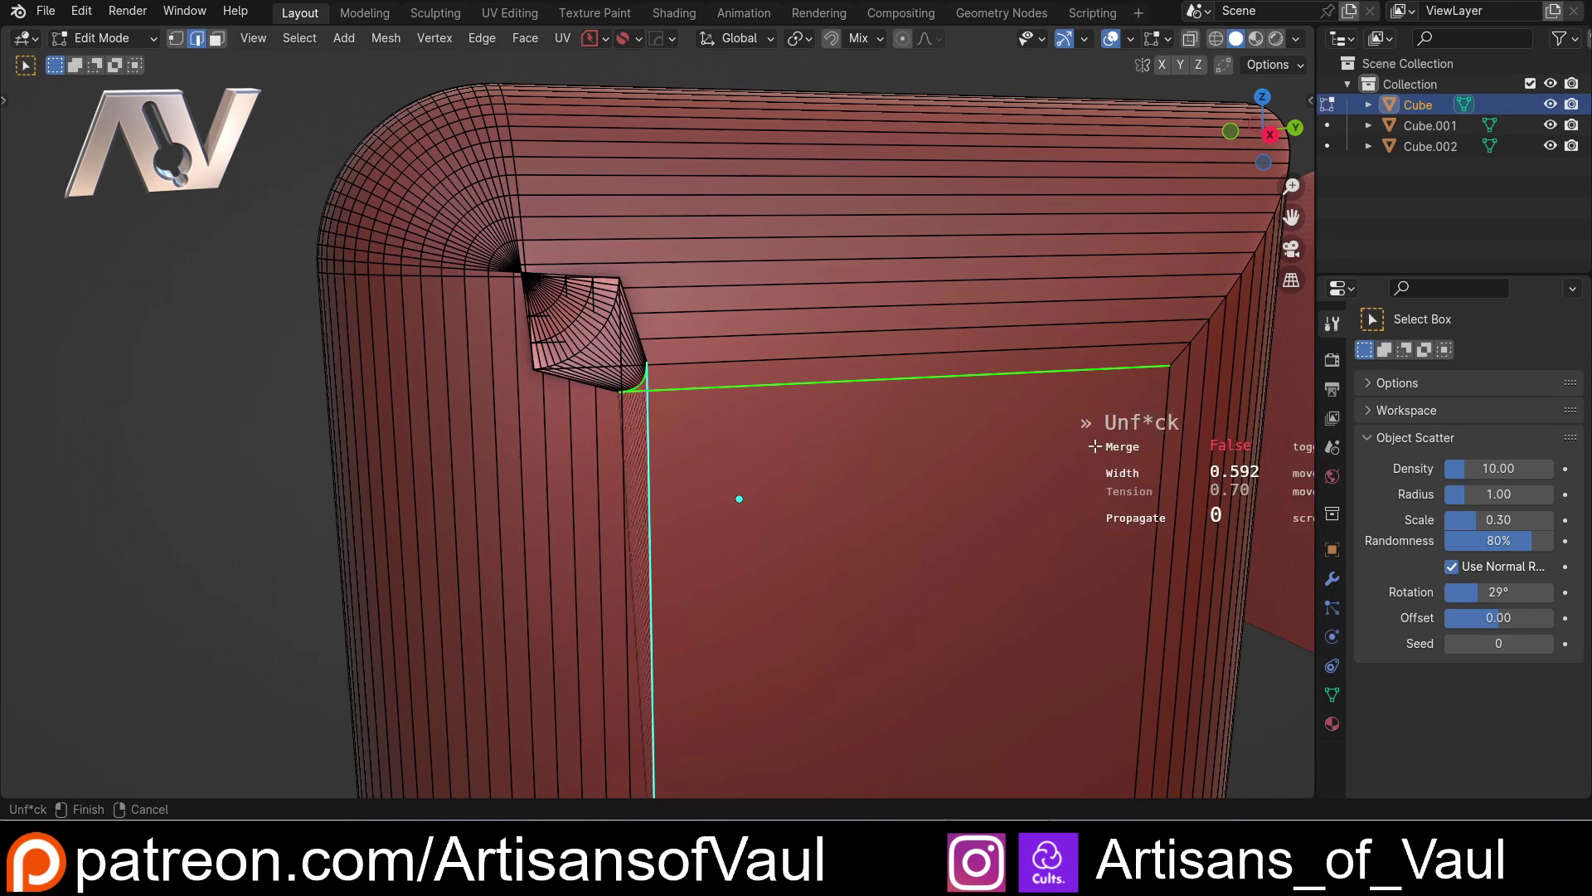
{"action": "left_click", "coordinate": [1156, 568]}
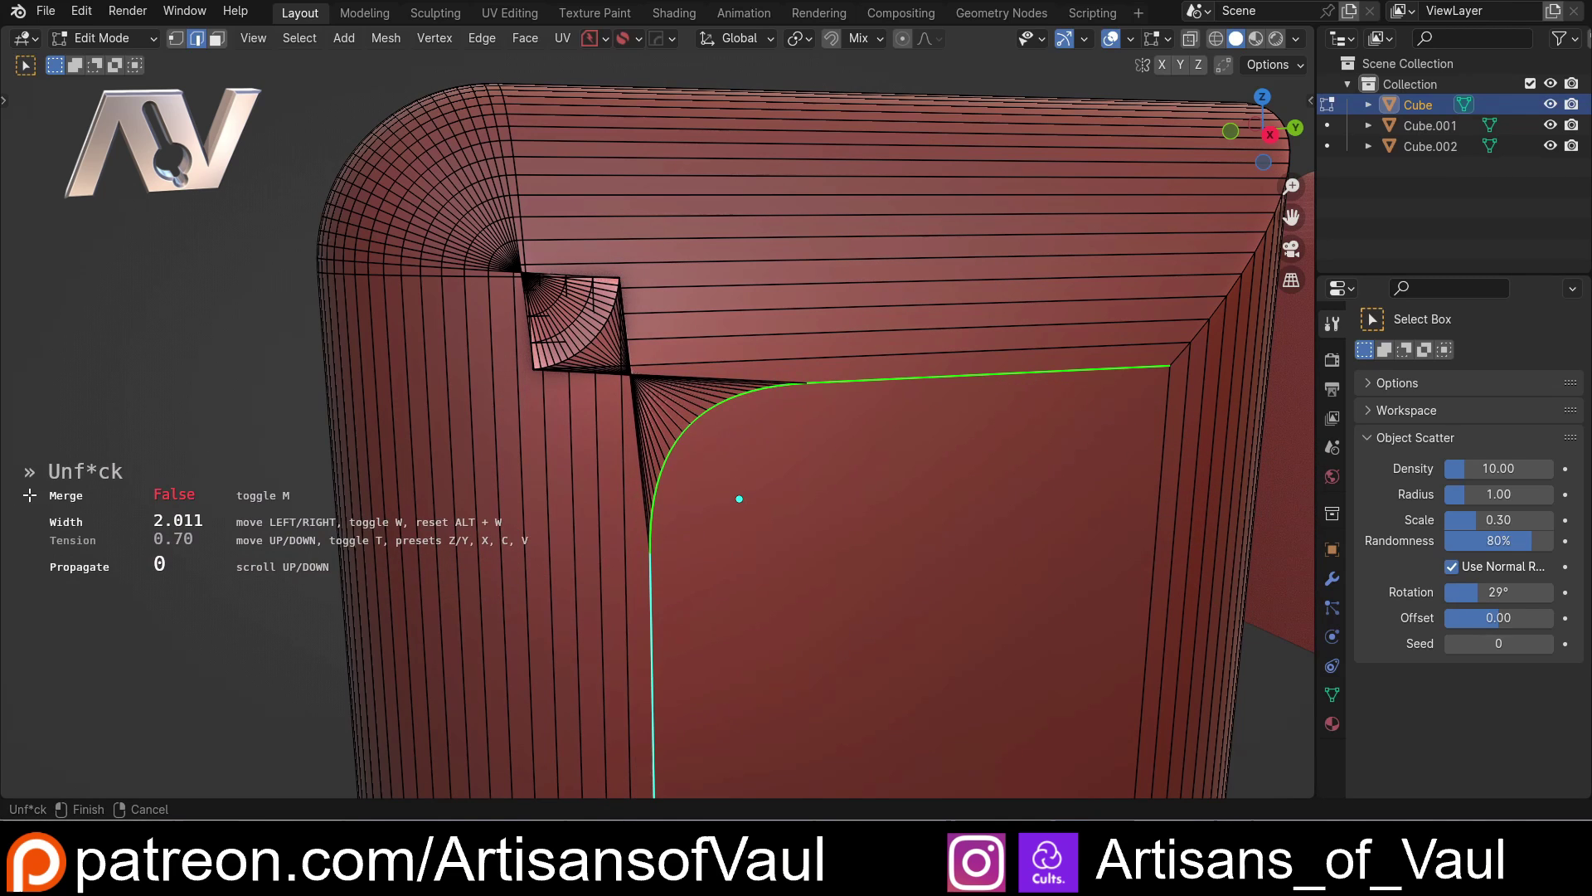
{"action": "scroll", "coordinate": [33, 495], "scroll_direction": "up", "scroll_amount": 4}
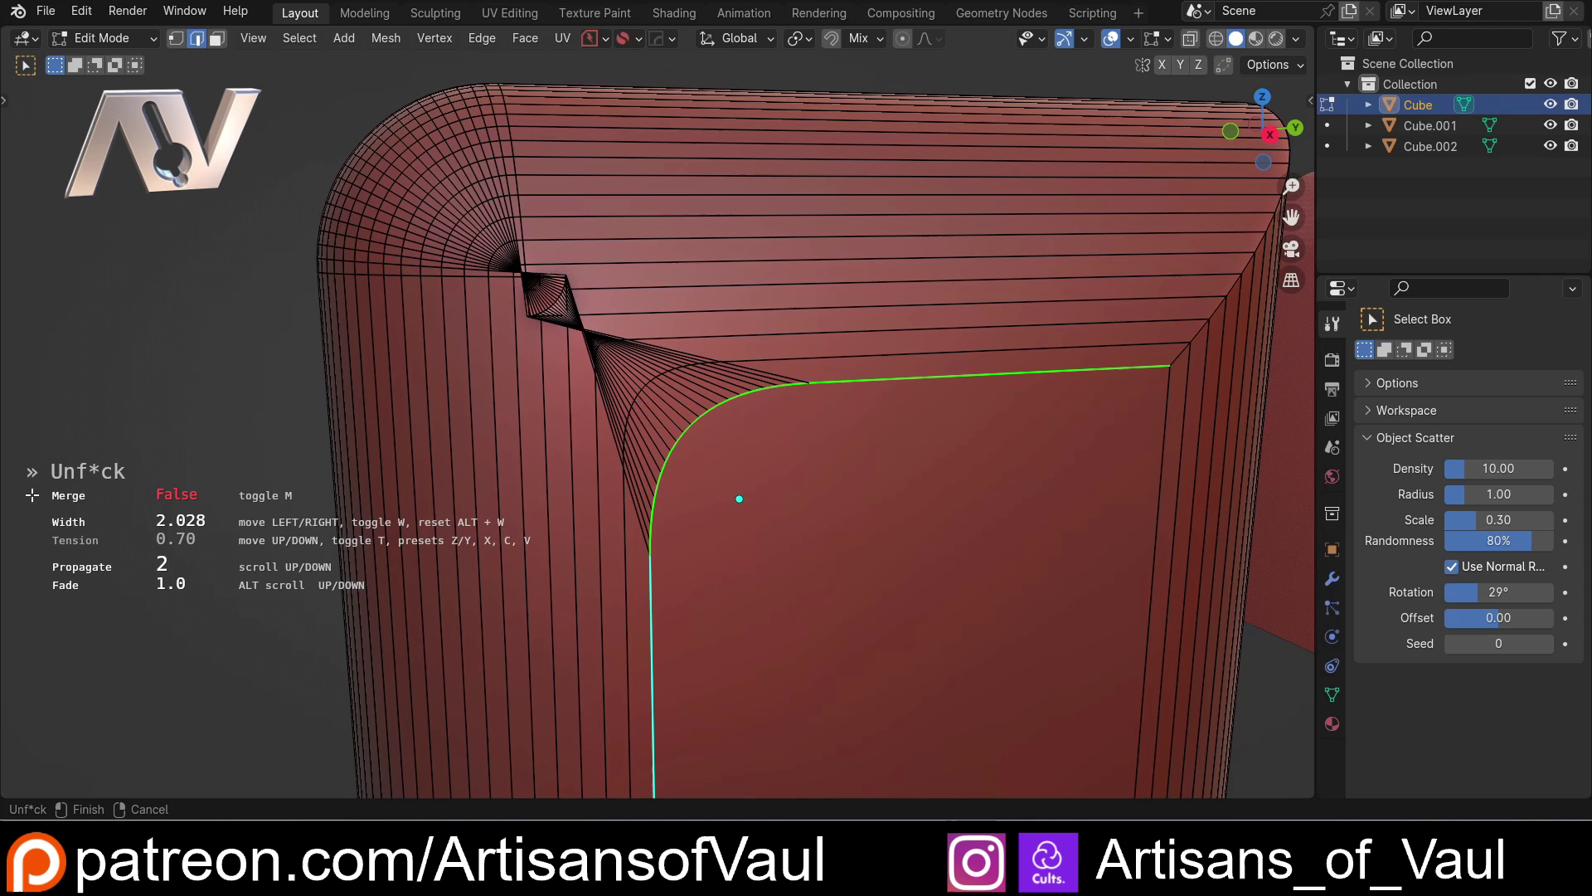
{"action": "scroll", "coordinate": [32, 495], "scroll_direction": "up", "scroll_amount": 7}
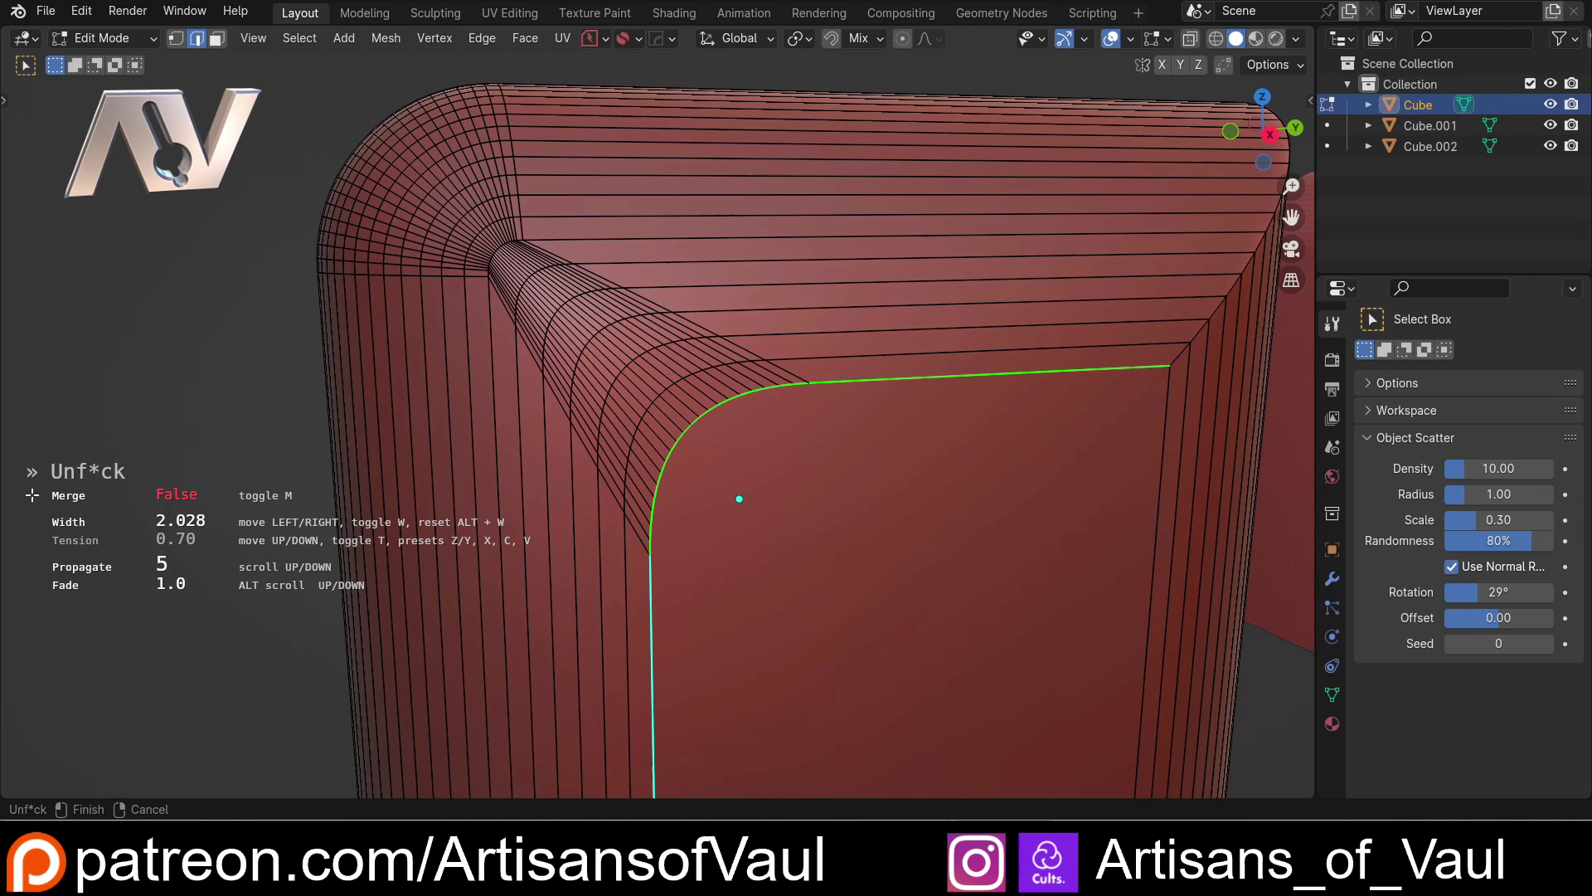
{"action": "scroll", "coordinate": [32, 495], "scroll_direction": "up", "scroll_amount": 5}
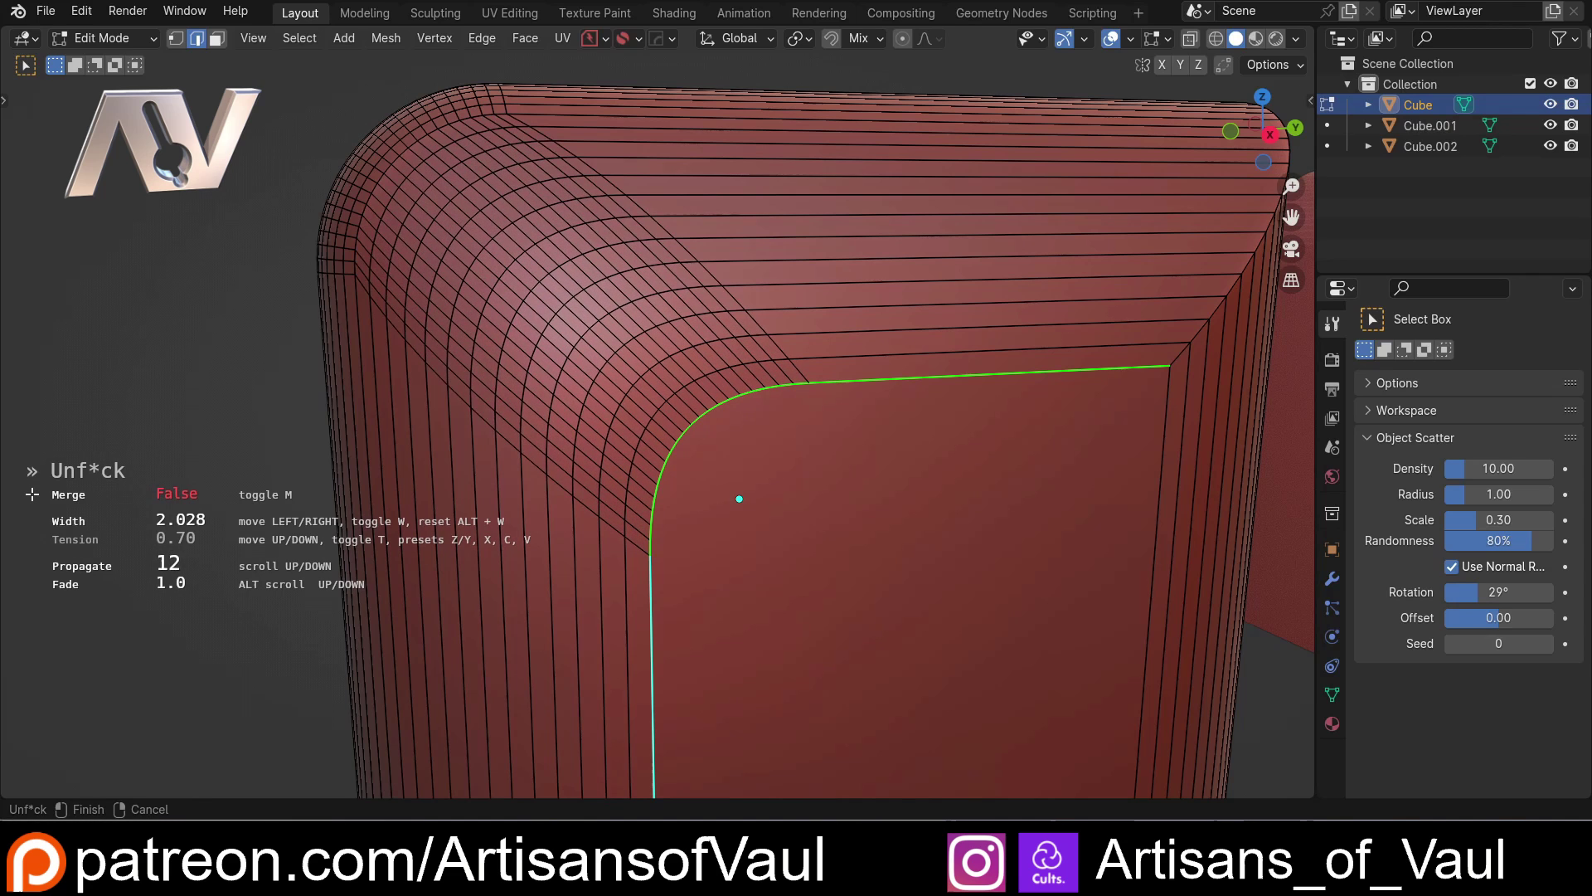
{"action": "scroll", "coordinate": [33, 495], "scroll_direction": "up", "scroll_amount": 1}
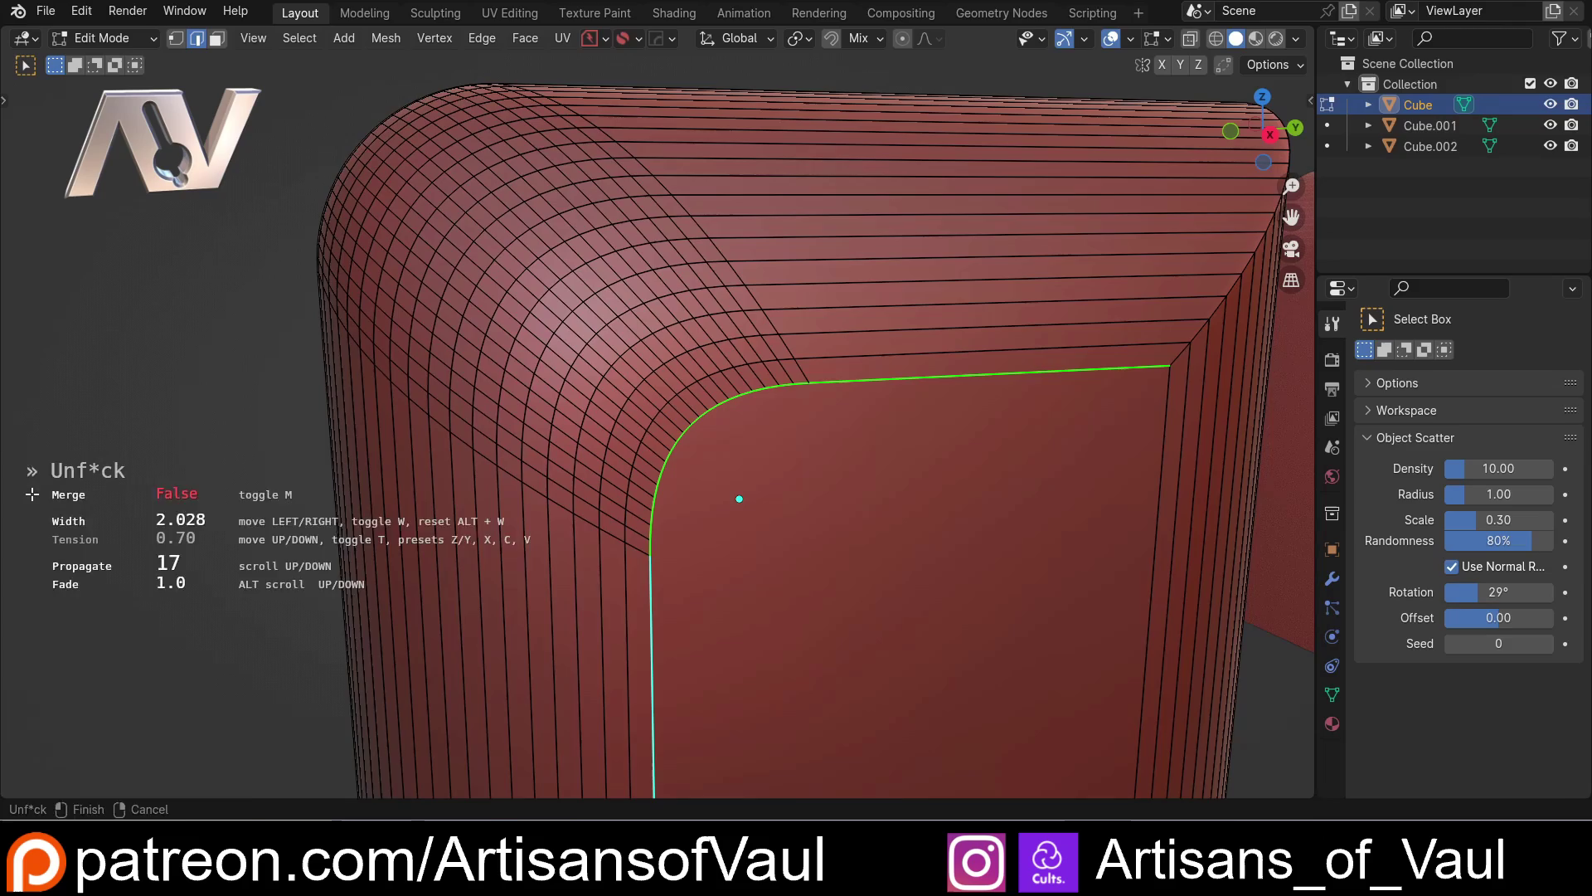
{"action": "left_click", "coordinate": [32, 495]}
Return the cube to Object Mode and examine the repaired bevel corner's shading from several angles.
{"action": "middle_click_drag", "start_coordinate": [224, 445], "coordinate": [399, 479]}
{"action": "key", "text": "Tab"}
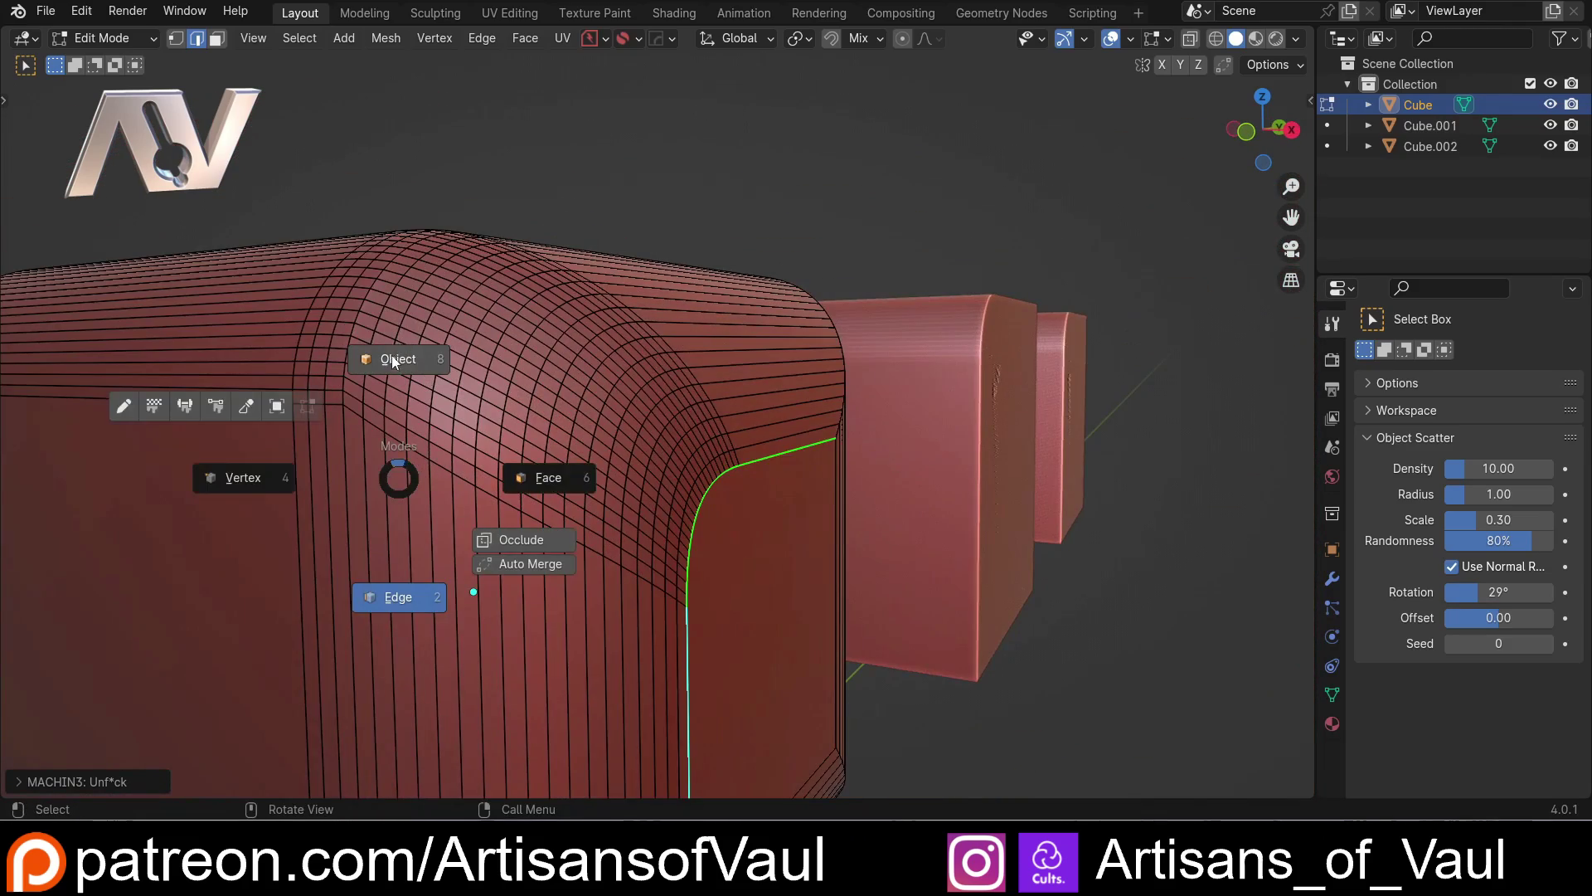
{"action": "left_click", "coordinate": [392, 355]}
{"action": "scroll", "coordinate": [387, 365], "scroll_direction": "down", "scroll_amount": 4}
{"action": "middle_click_drag", "start_coordinate": [539, 448], "coordinate": [452, 458]}
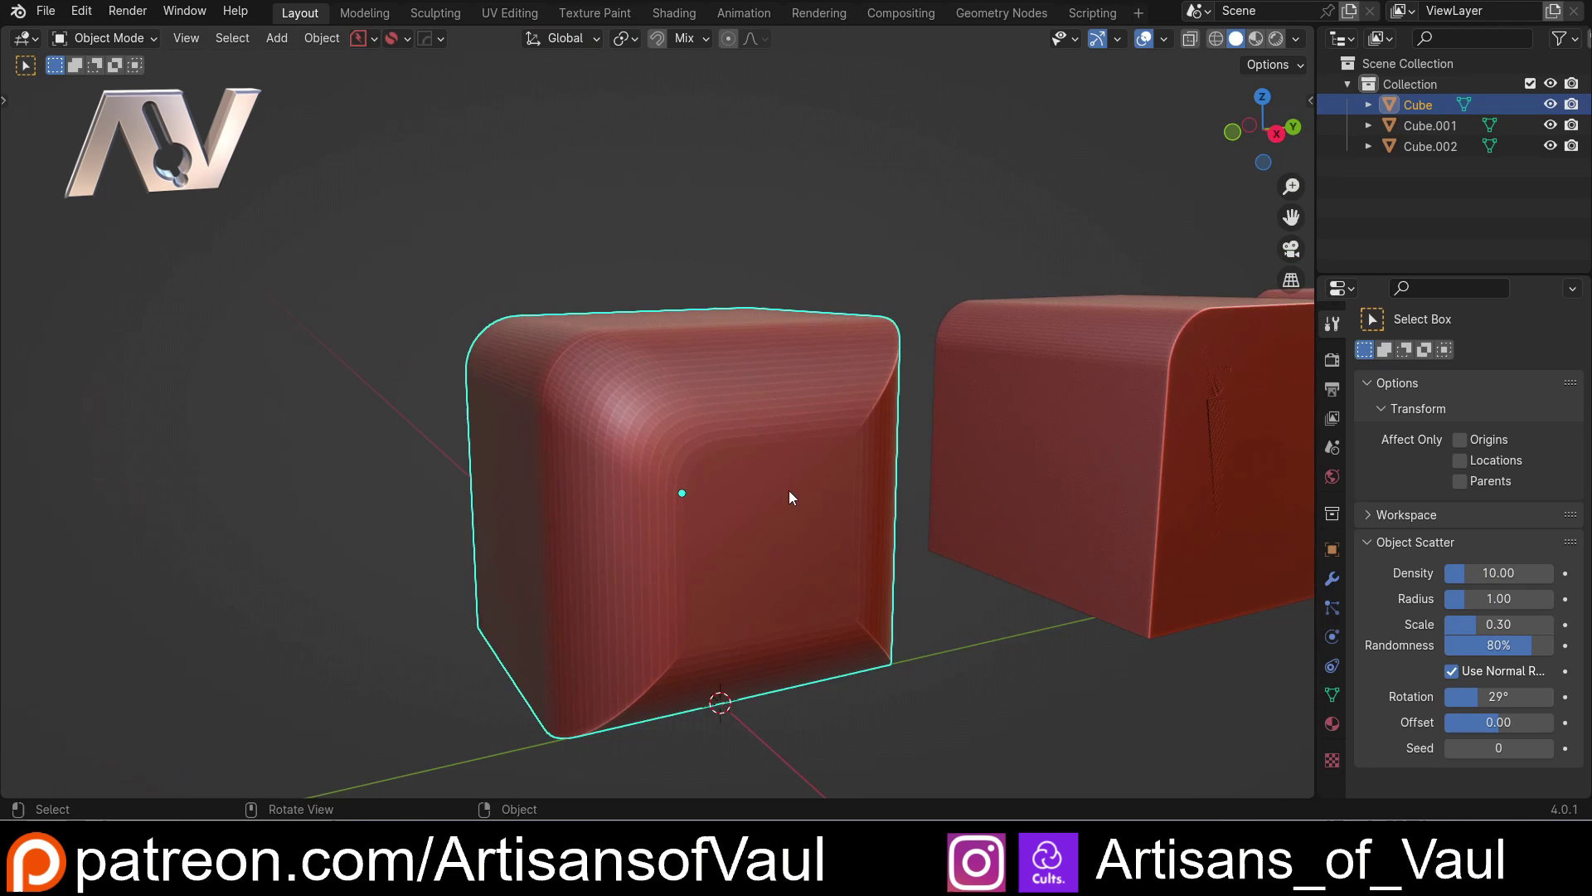
{"action": "middle_click_drag", "start_coordinate": [788, 490], "coordinate": [859, 374]}
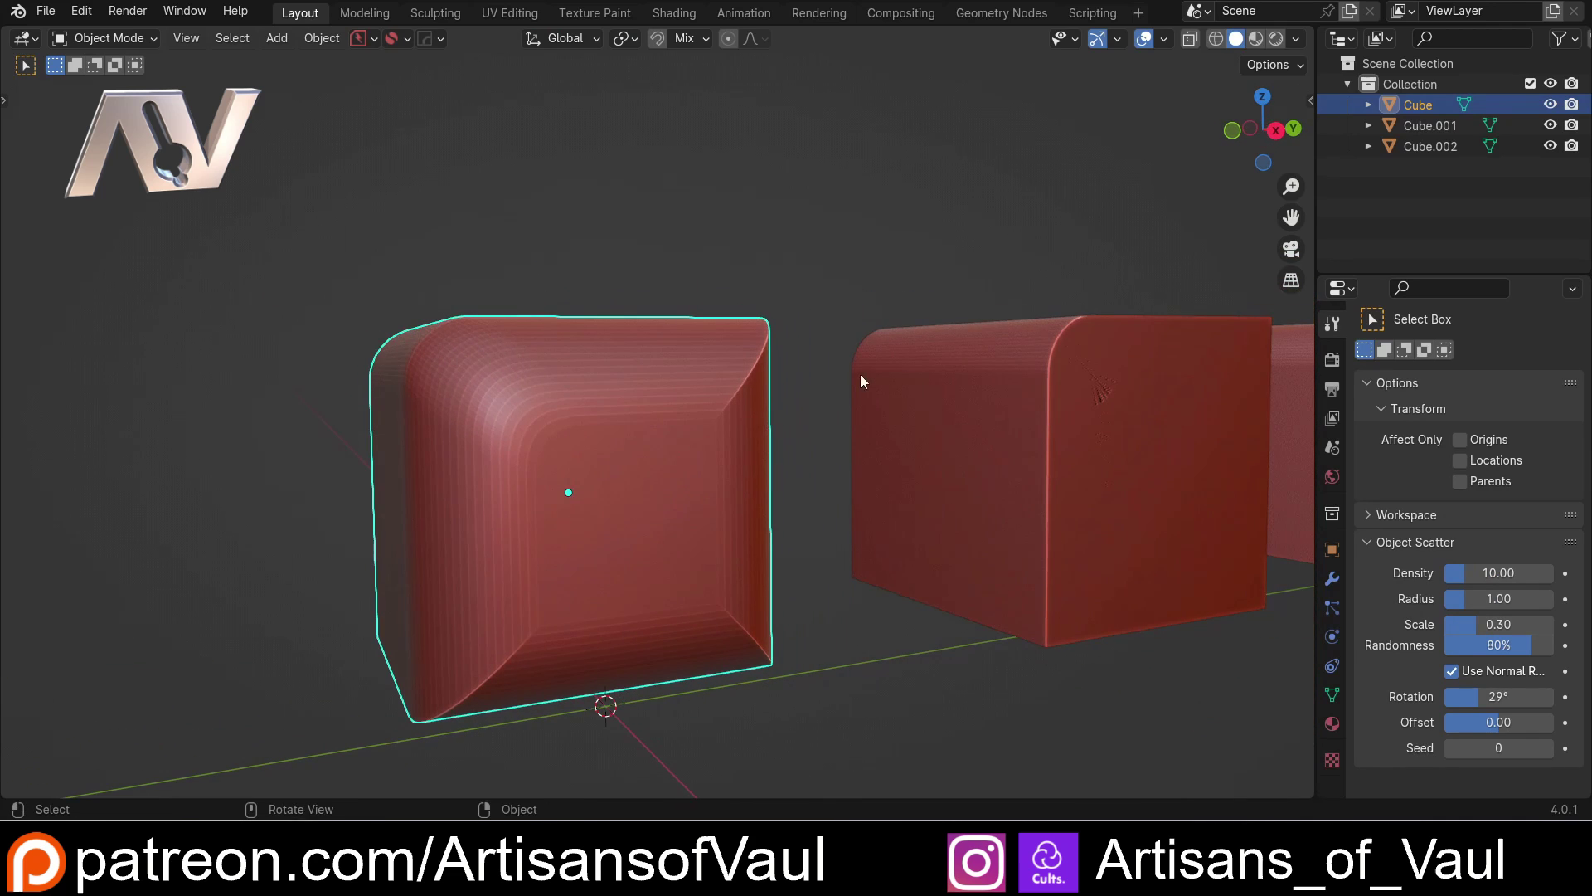
{"action": "middle_click_drag", "start_coordinate": [569, 492], "coordinate": [564, 531]}
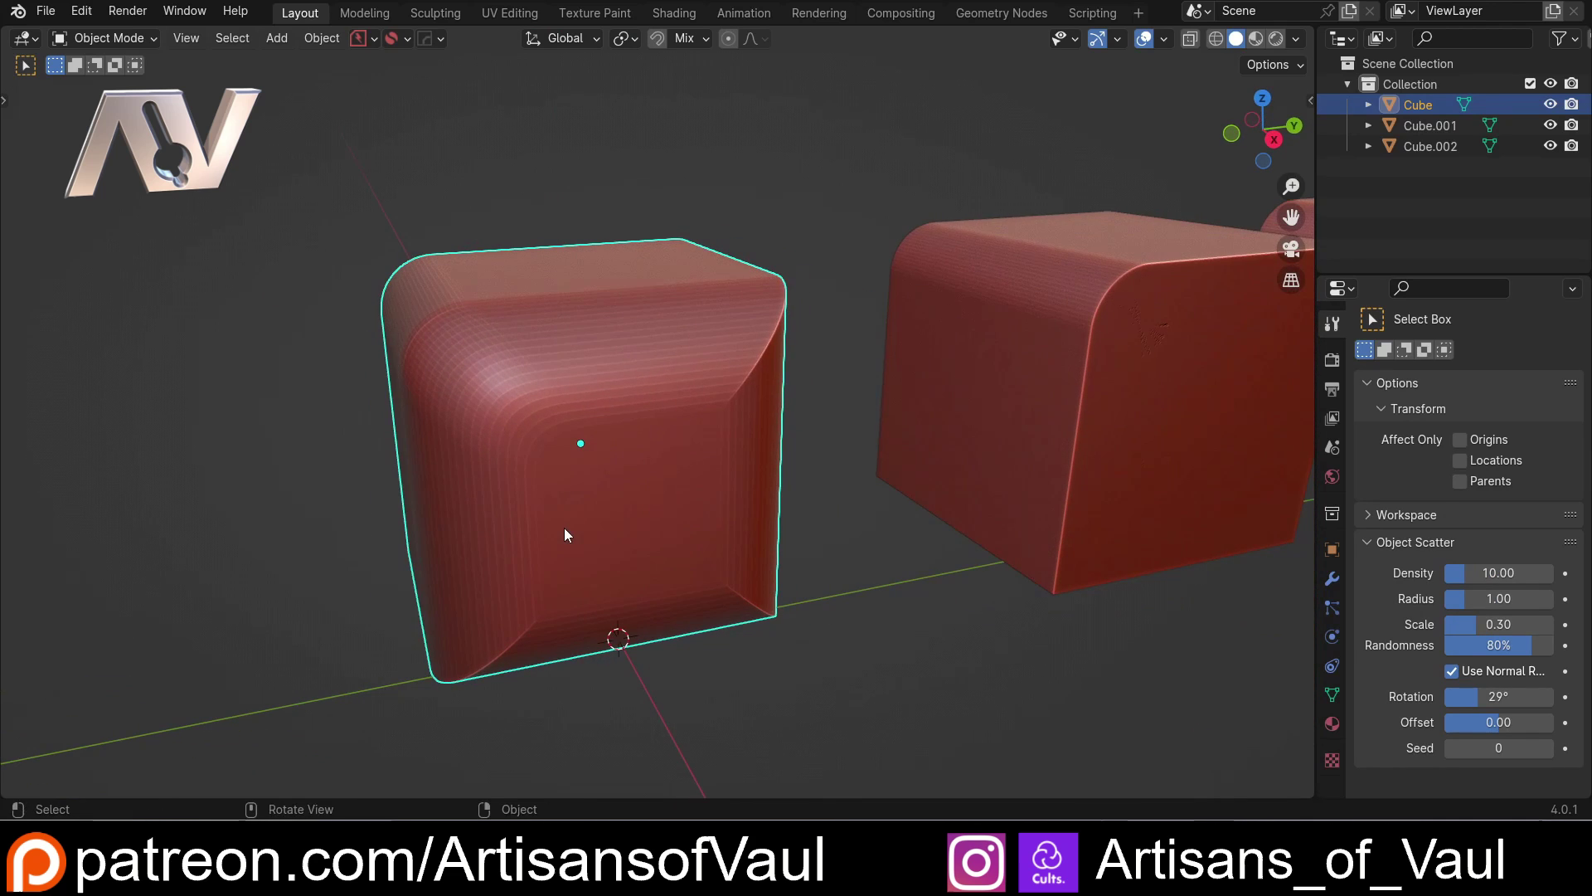
{"action": "middle_click_drag", "start_coordinate": [414, 406], "coordinate": [490, 417]}
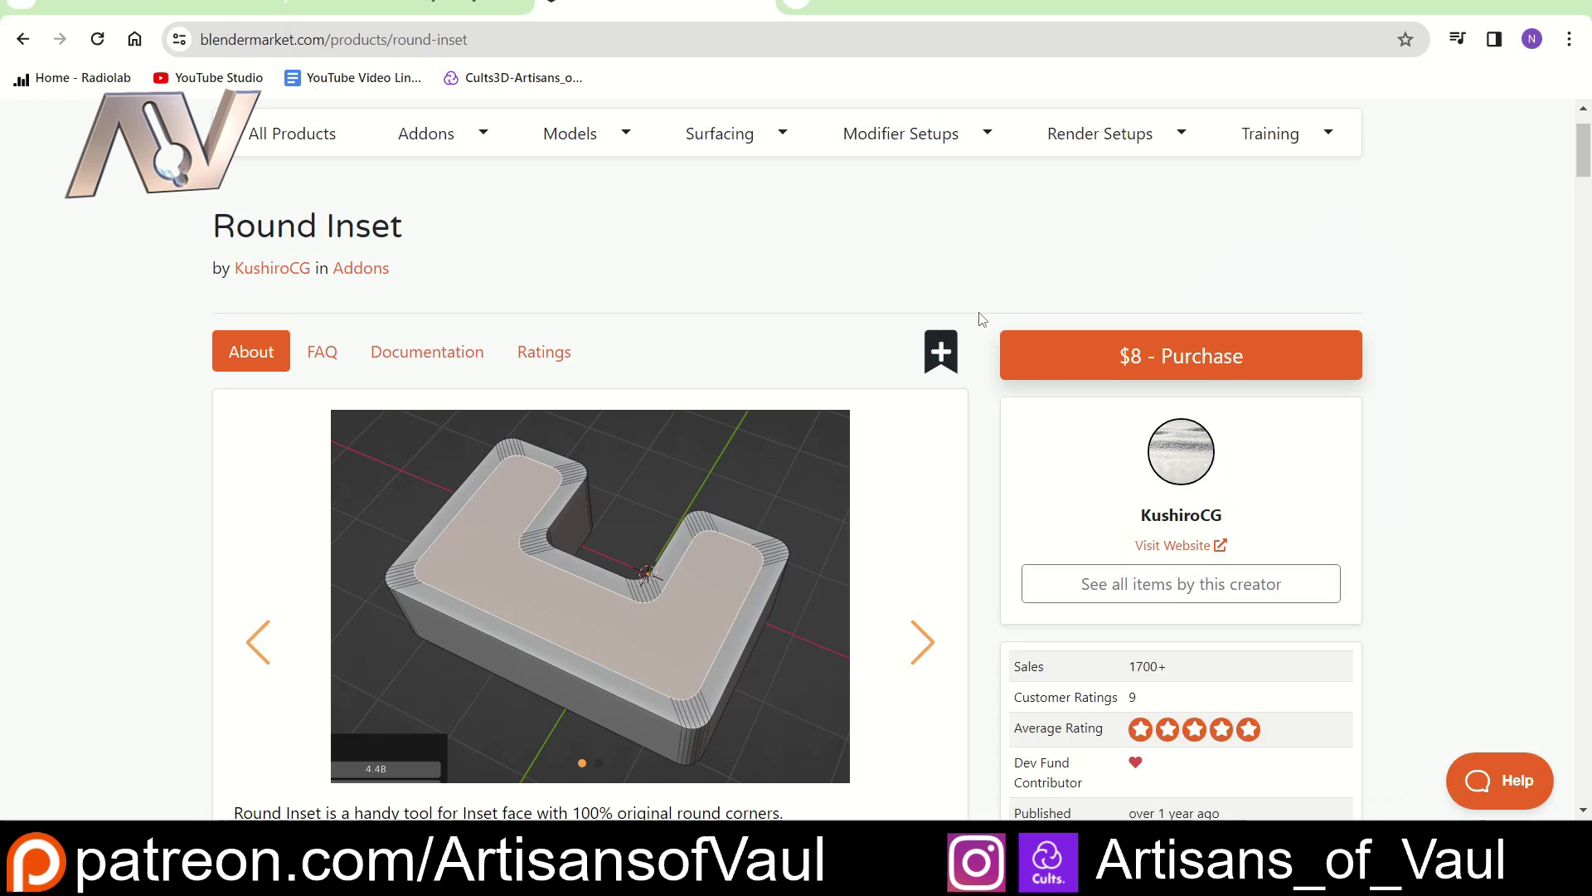
Review the Round Inset add-on's Blender Market page, including its examples beside Blender's built-in Inset tool.
{"action": "scroll", "coordinate": [981, 319], "scroll_direction": "down", "scroll_amount": 6}
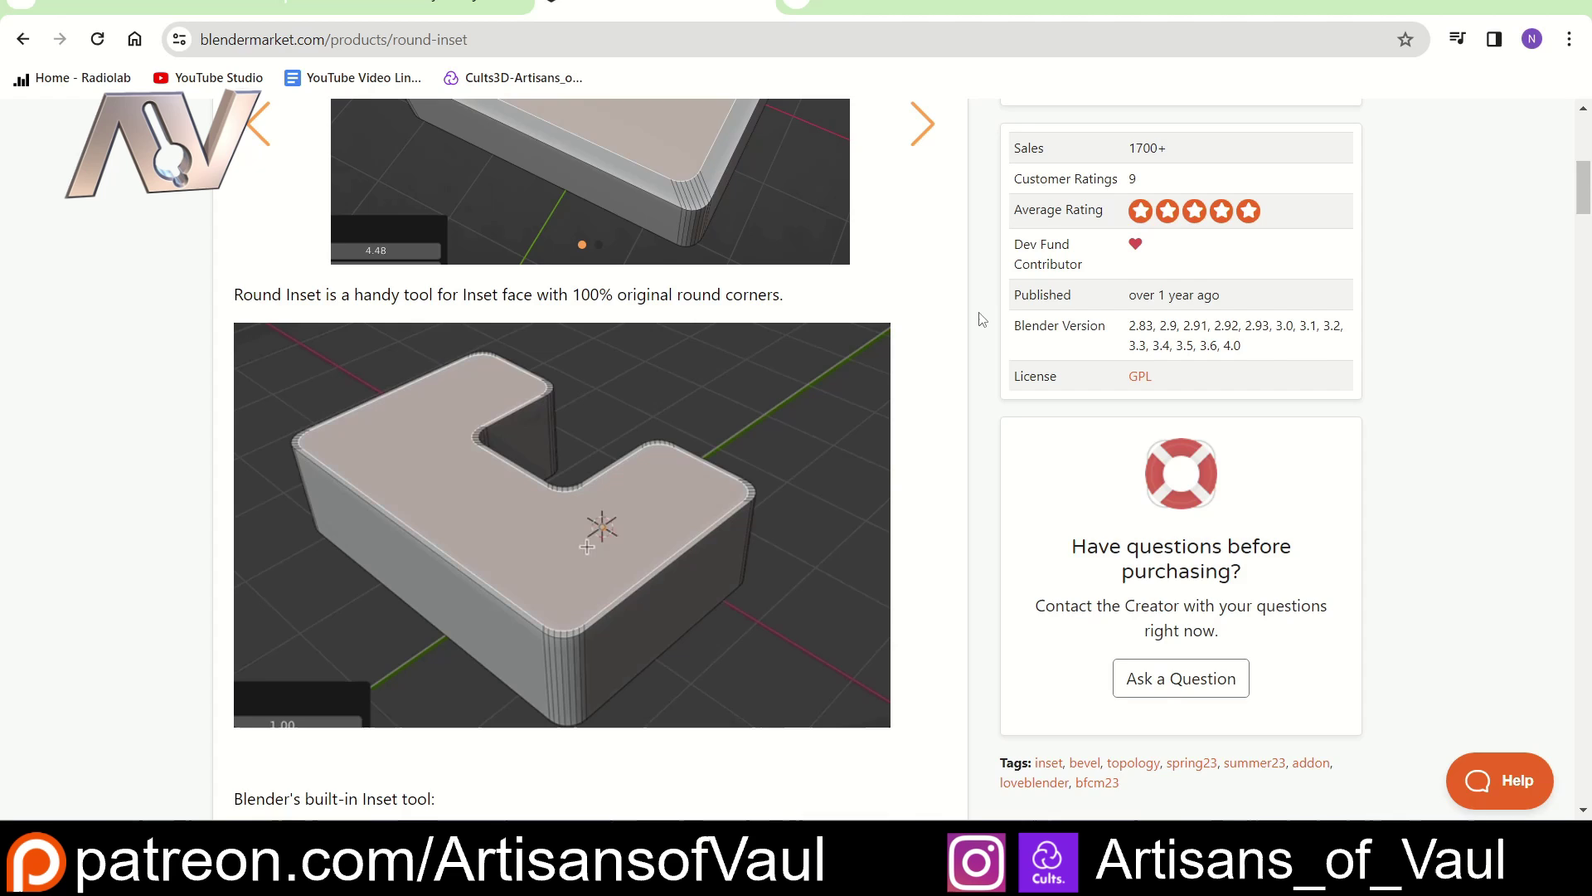
{"action": "scroll", "coordinate": [981, 319], "scroll_direction": "down", "scroll_amount": 1}
{"action": "scroll", "coordinate": [981, 319], "scroll_direction": "down", "scroll_amount": 7}
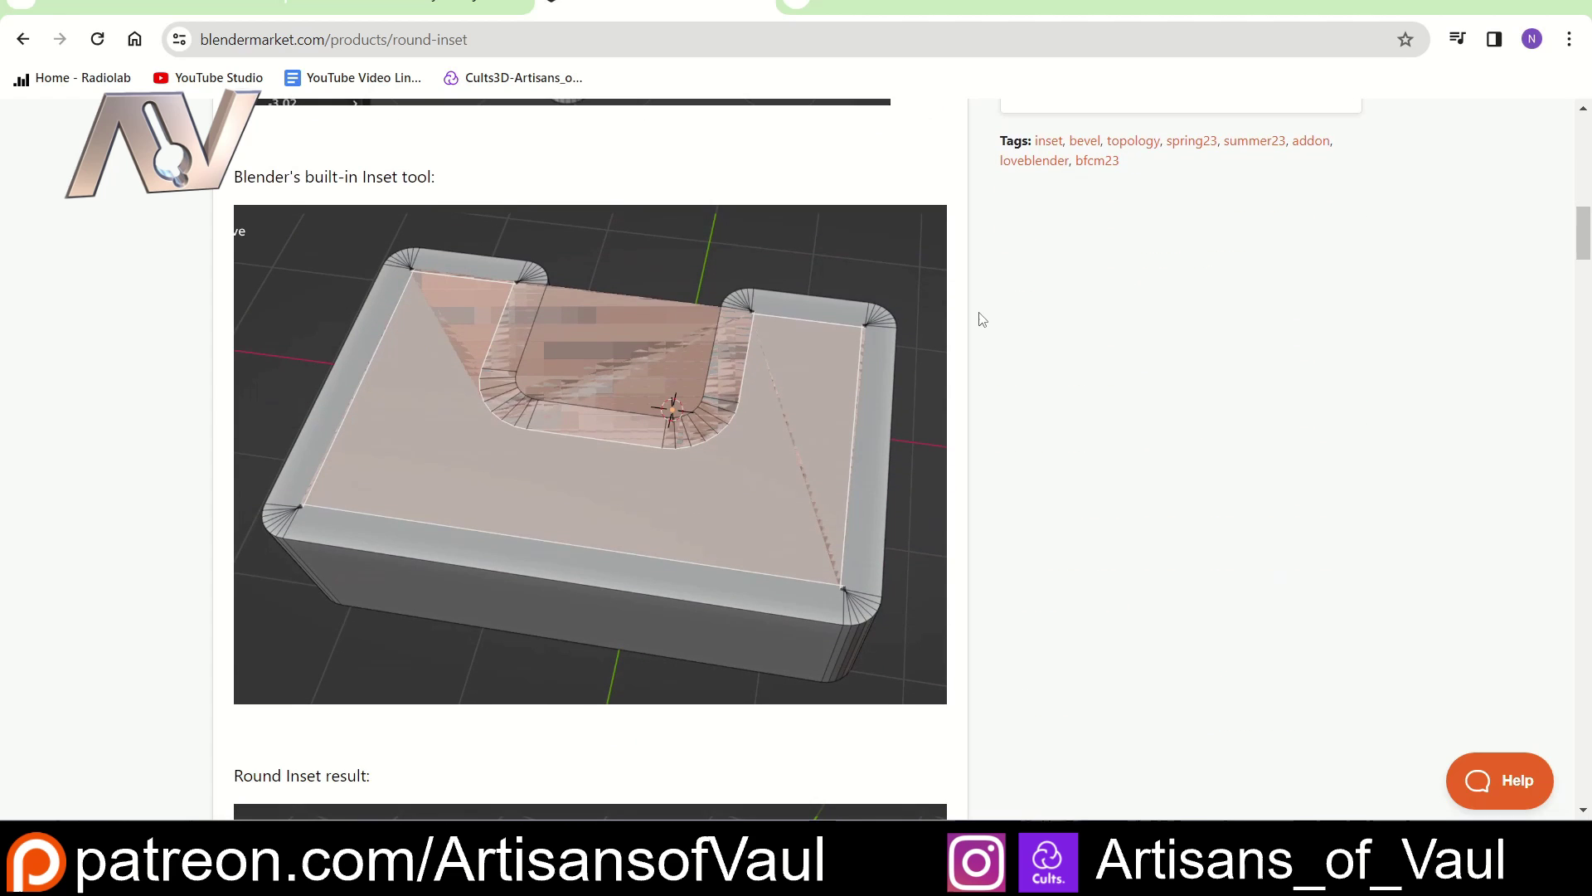
{"action": "scroll", "coordinate": [981, 319], "scroll_direction": "down", "scroll_amount": 7}
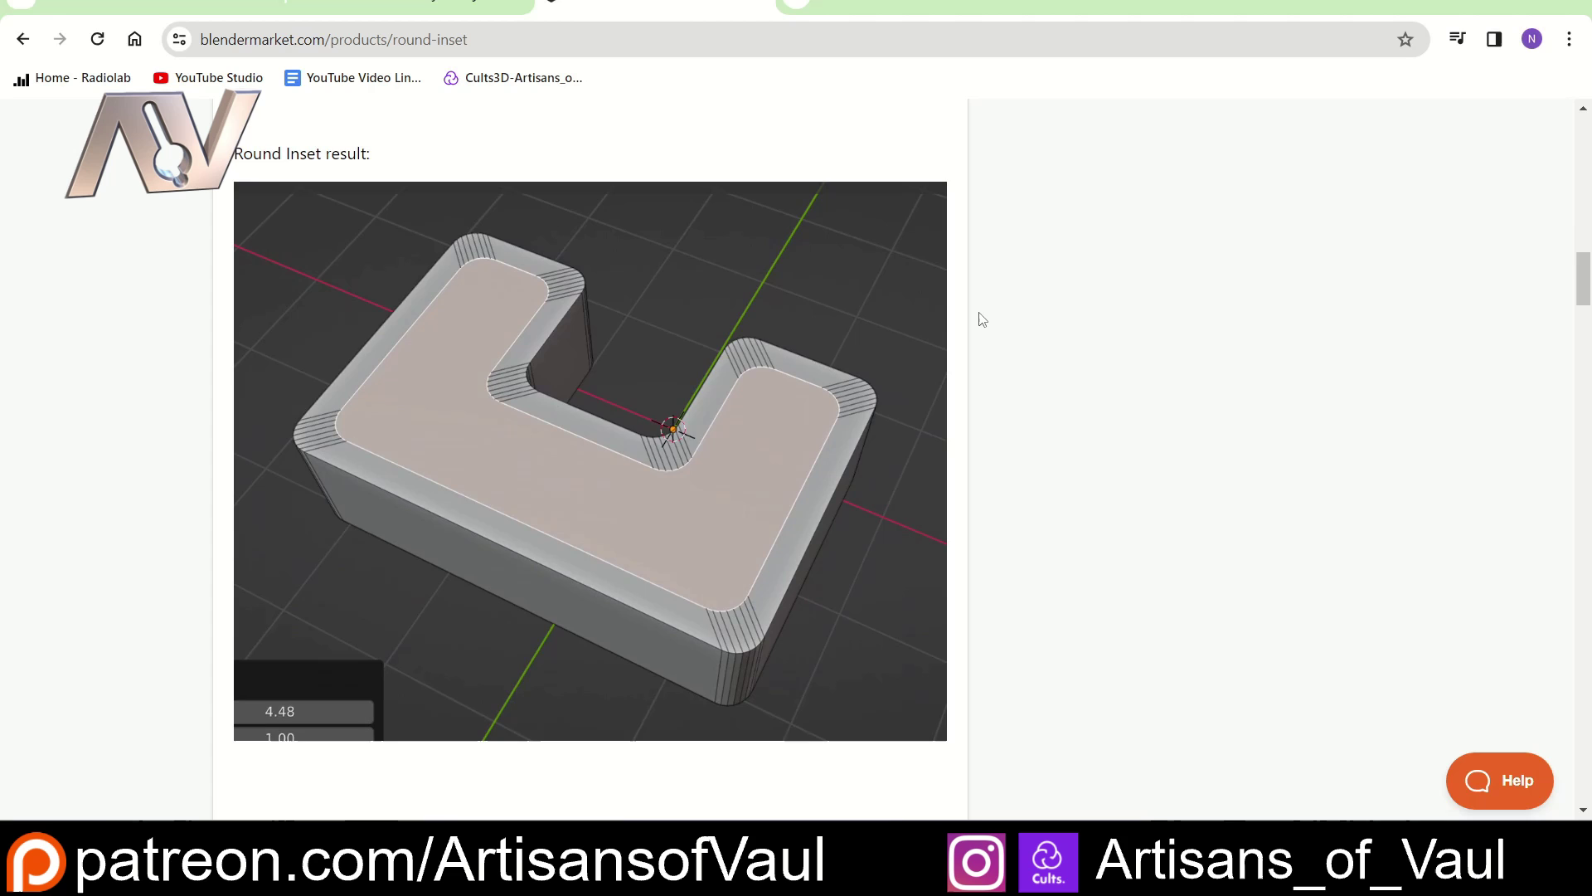
{"action": "scroll", "coordinate": [981, 319], "scroll_direction": "down", "scroll_amount": 7}
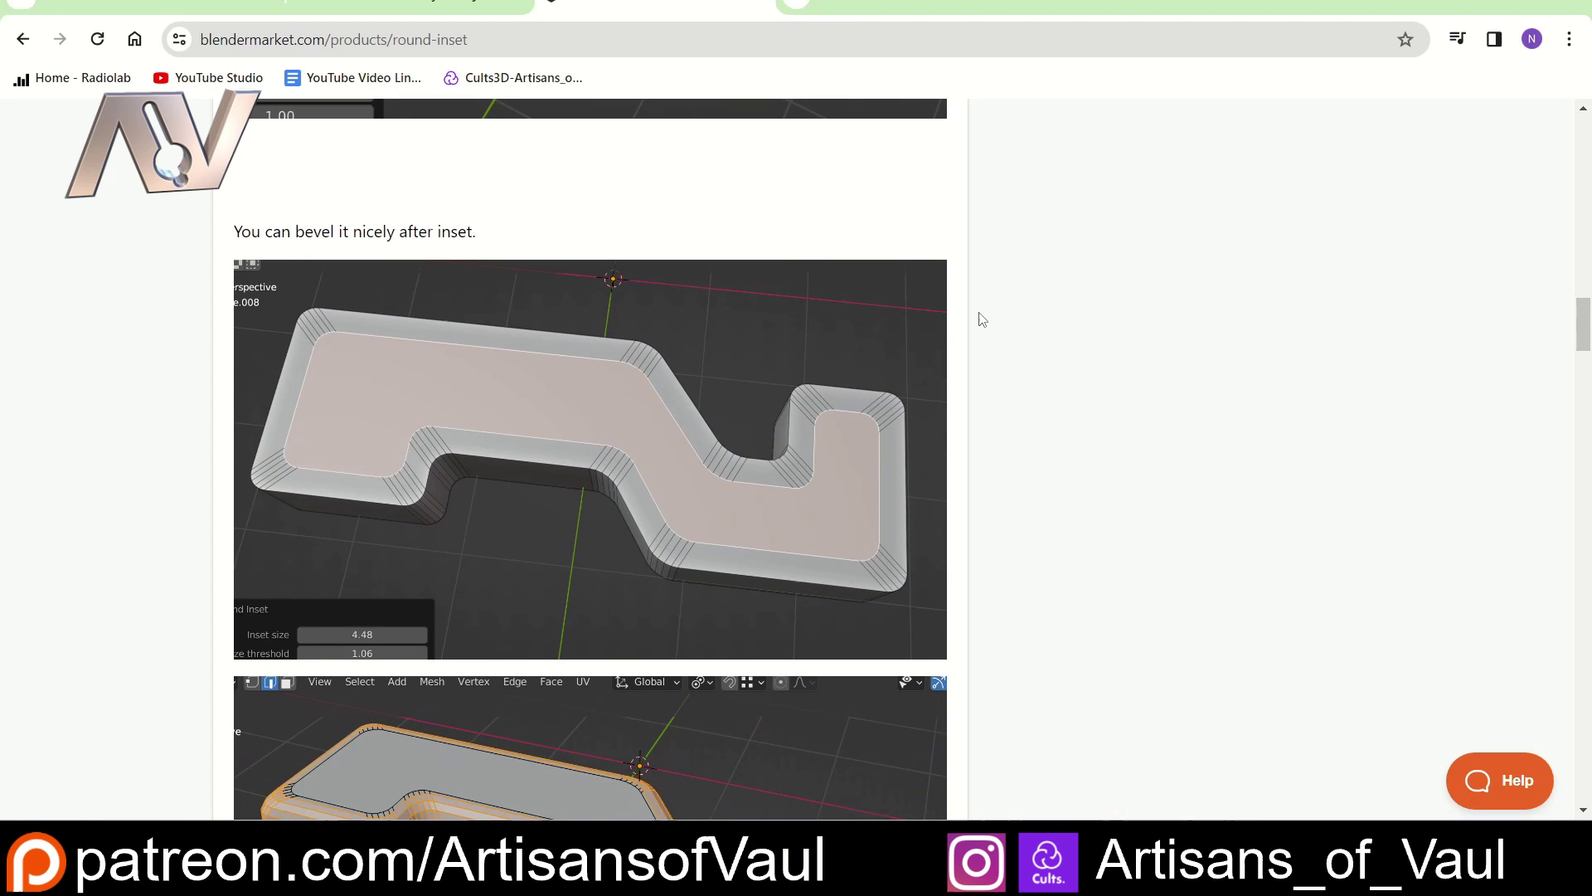
{"action": "scroll", "coordinate": [982, 319], "scroll_direction": "down", "scroll_amount": 5}
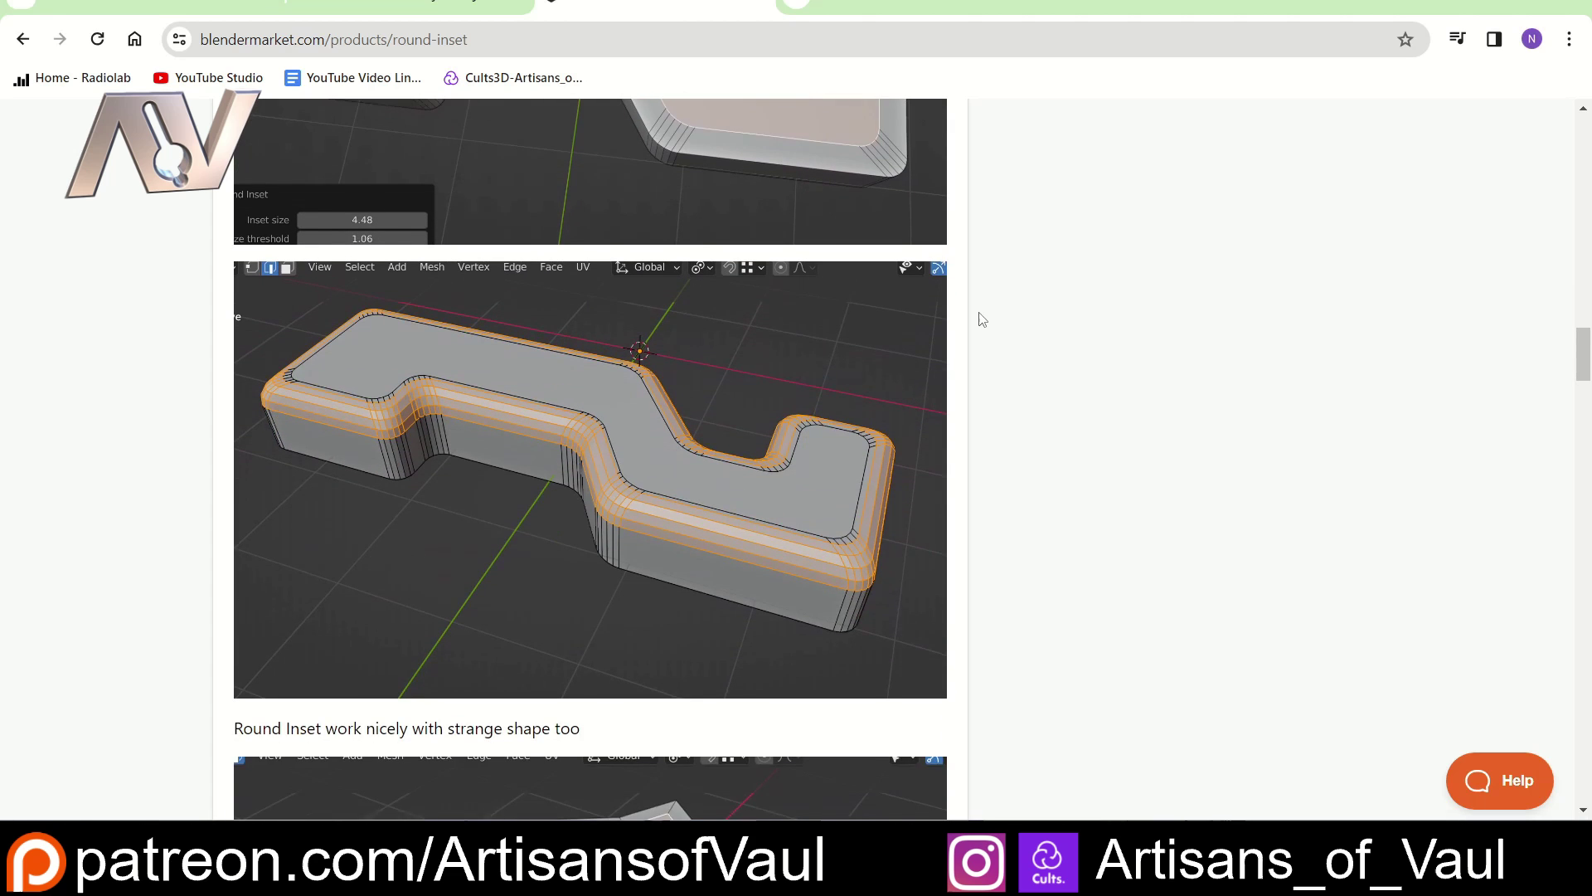
{"action": "scroll", "coordinate": [983, 320], "scroll_direction": "down", "scroll_amount": 6}
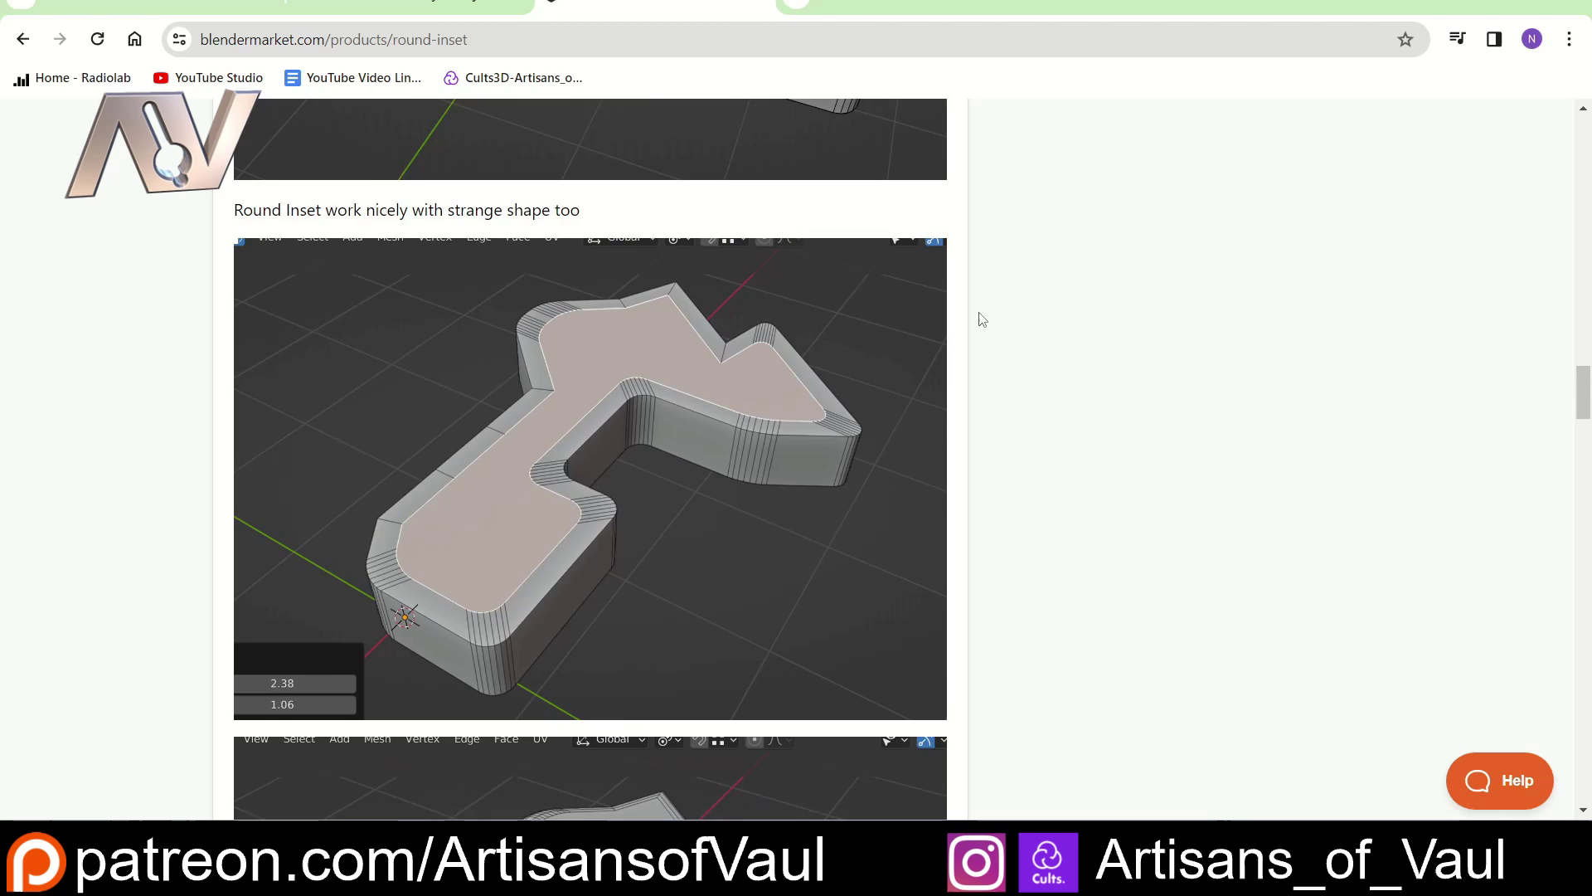
{"action": "scroll", "coordinate": [983, 320], "scroll_direction": "down", "scroll_amount": 3}
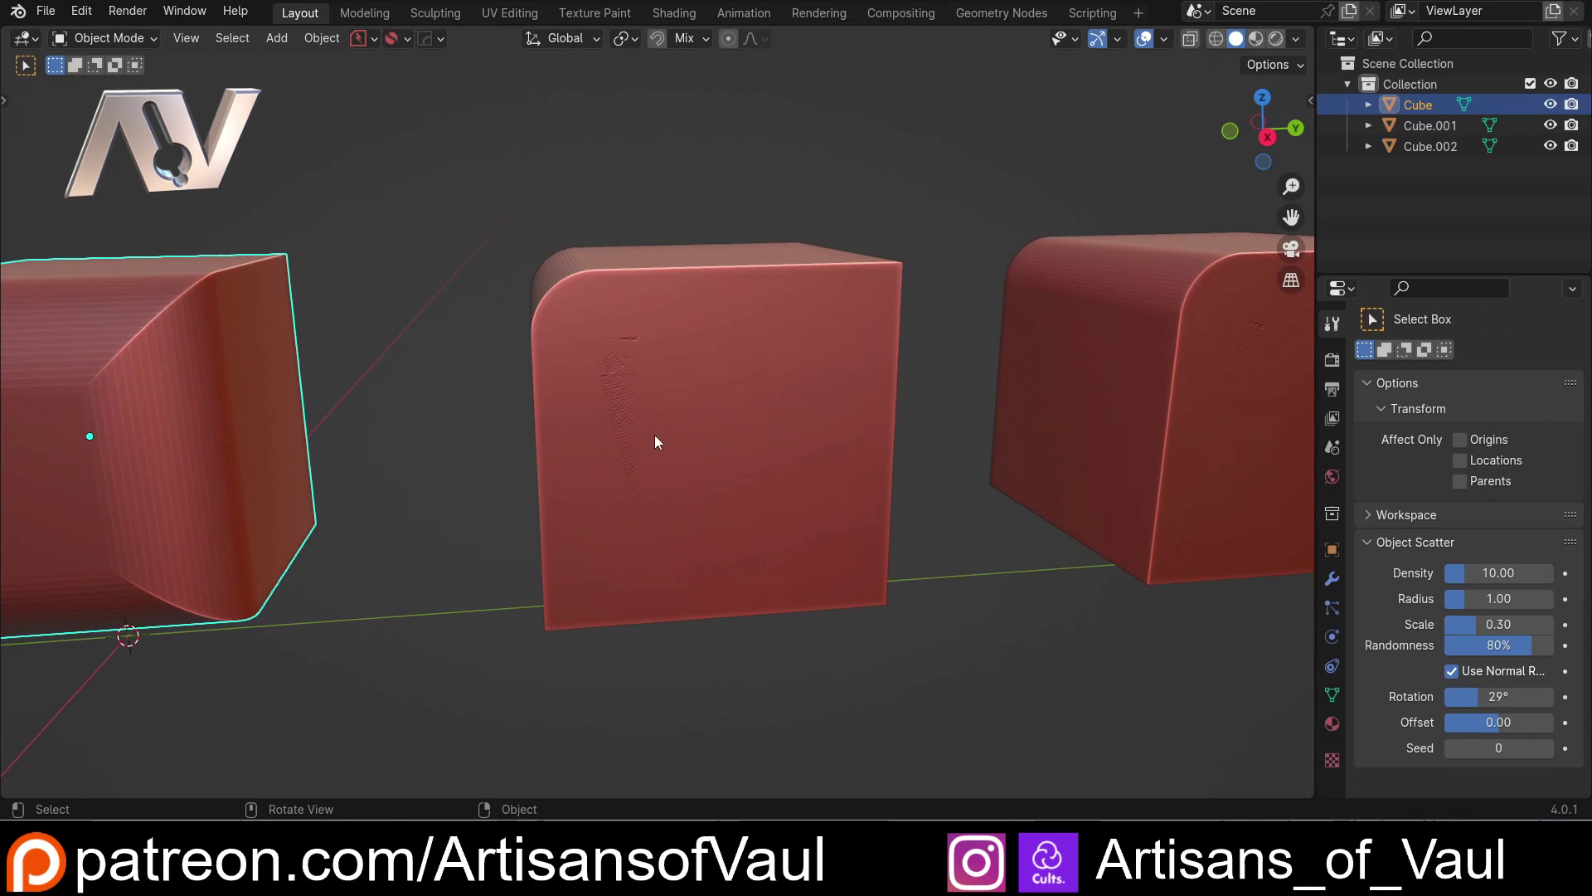
Select the middle cube, Cube.001, and enter Edit Mode with vertex selection.
{"action": "scroll", "coordinate": [628, 414], "scroll_direction": "up", "scroll_amount": 3}
{"action": "left_click", "coordinate": [620, 419]}
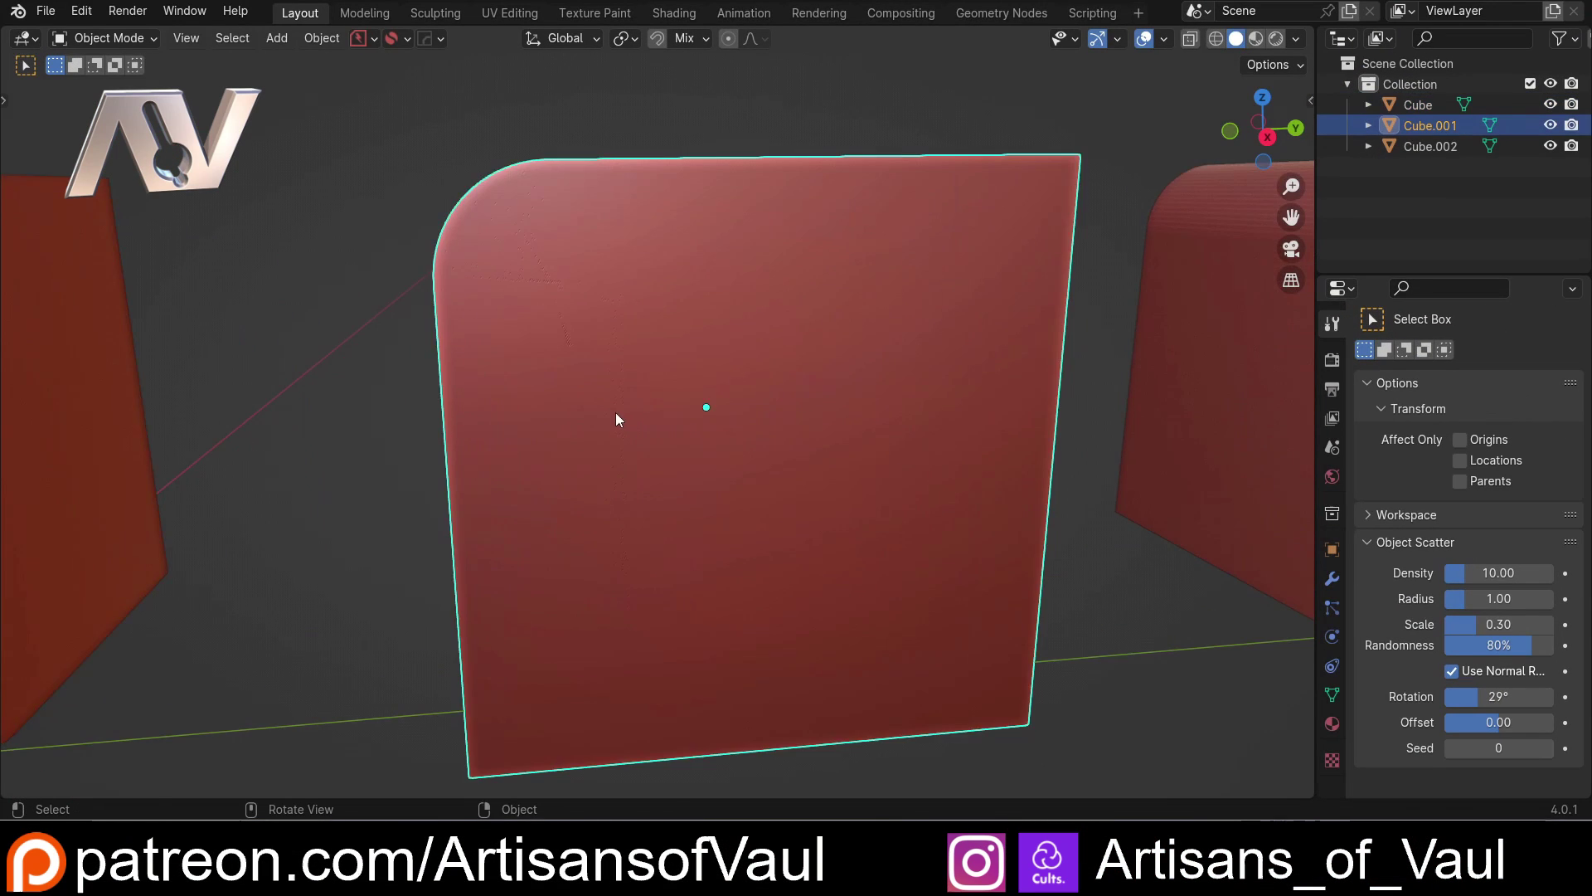
{"action": "middle_click_drag", "start_coordinate": [620, 418], "coordinate": [659, 421]}
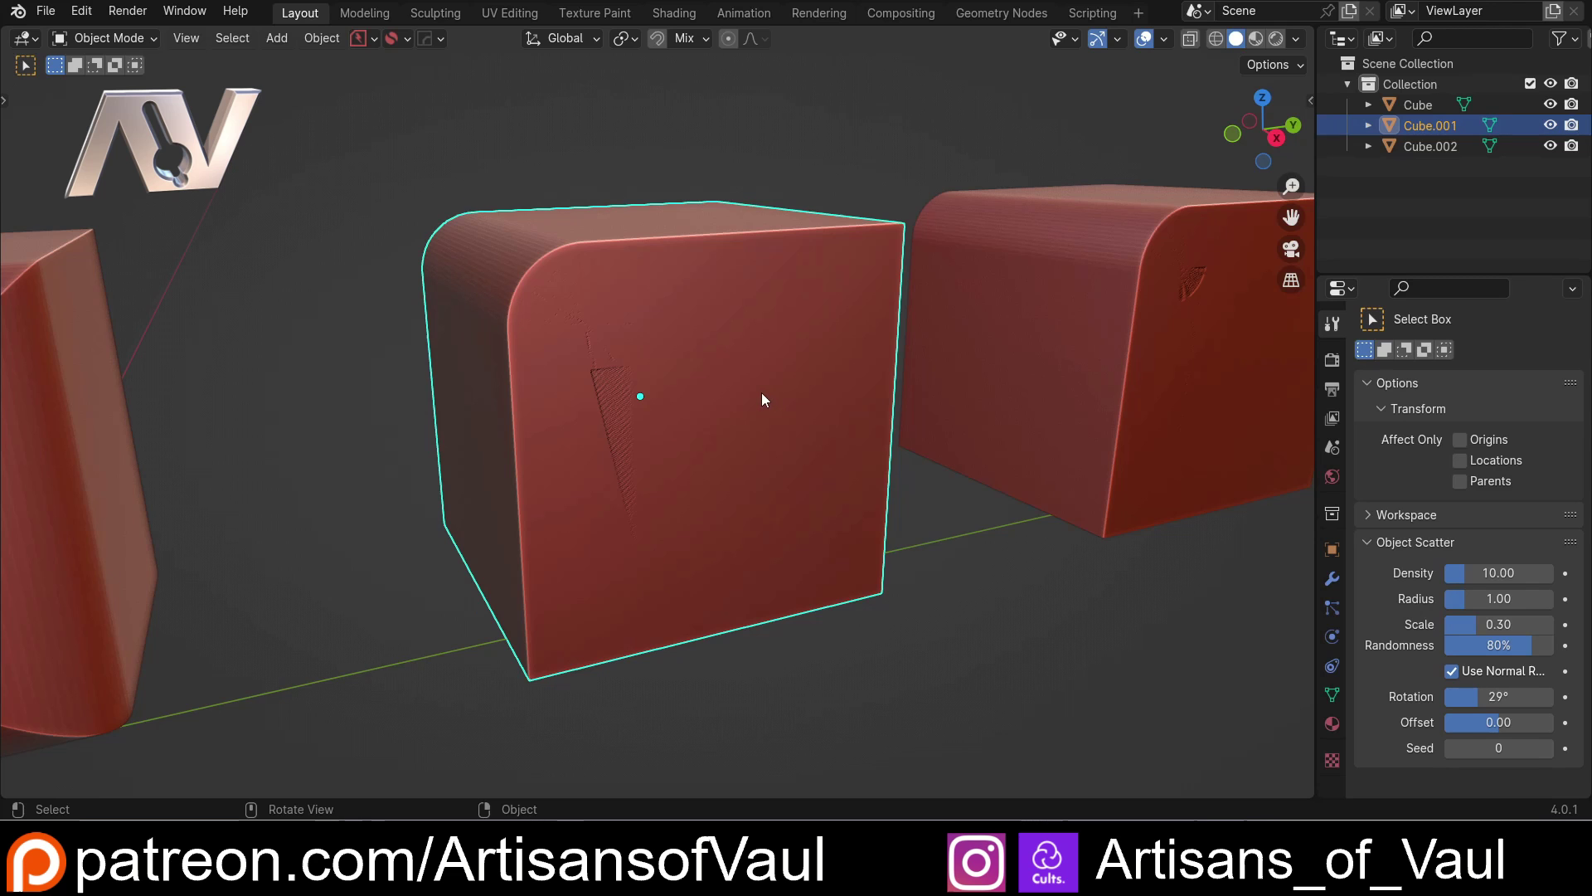
{"action": "key", "text": "Tab"}
{"action": "left_click", "coordinate": [609, 390]}
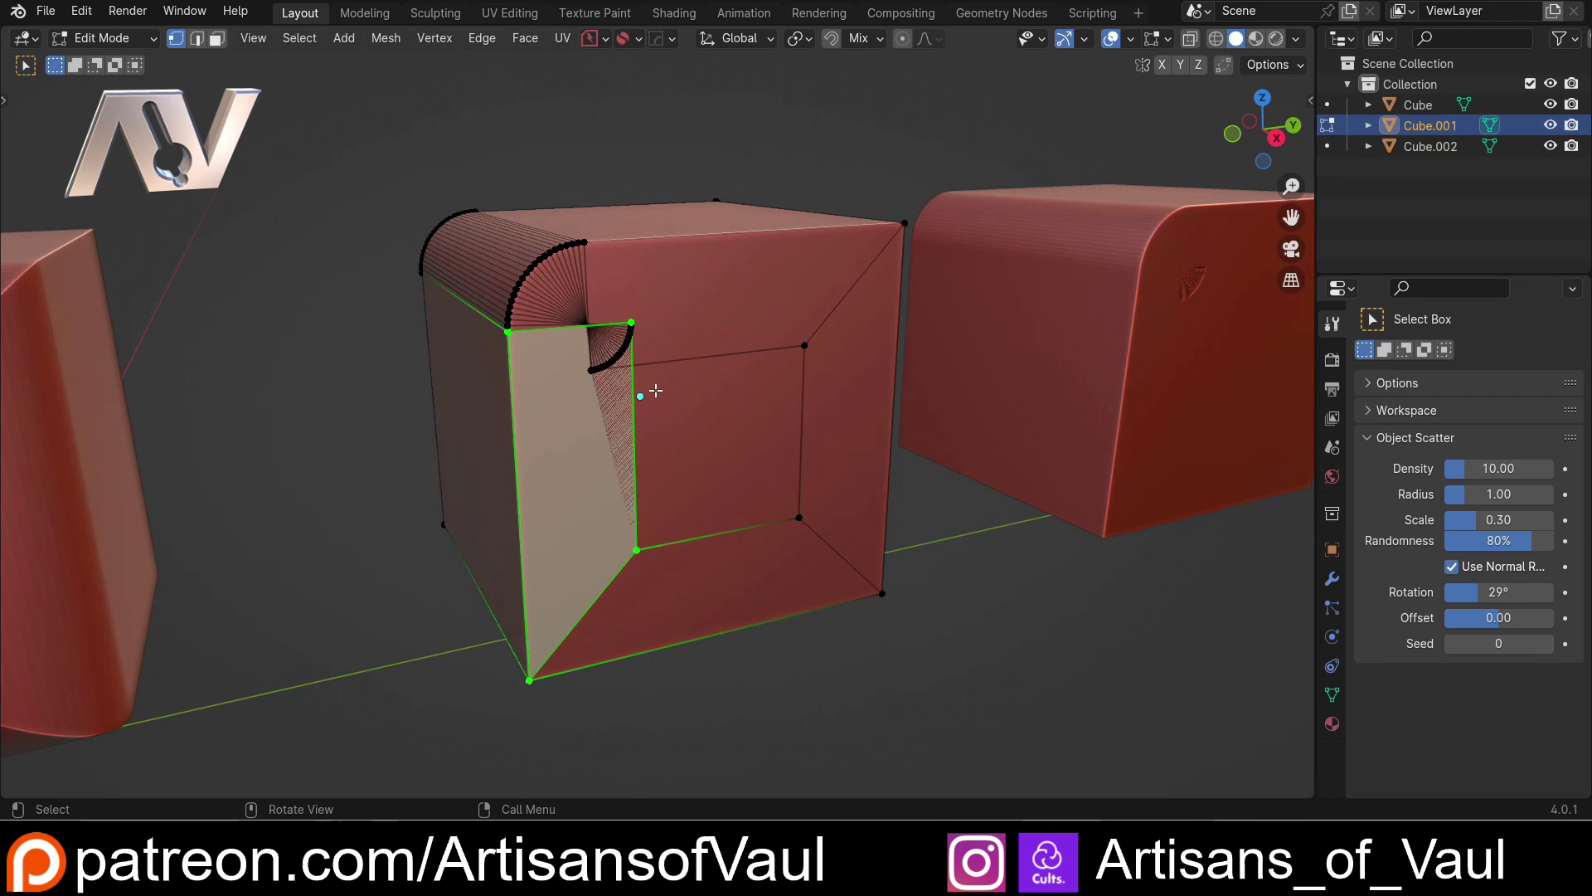
In wireframe display, select all vertices of the inset's overlapping inner arc and merge them at center.
{"action": "scroll", "coordinate": [655, 390], "scroll_direction": "up", "scroll_amount": 3}
{"action": "middle_click_drag", "start_coordinate": [652, 387], "coordinate": [607, 429]}
{"action": "mouse_move", "coordinate": [607, 430]}
{"action": "middle_mouse_down"}
{"action": "mouse_move", "coordinate": [661, 416]}
{"action": "mouse_move", "coordinate": [602, 402]}
{"action": "middle_mouse_up"}
{"action": "key", "text": "shift+z"}
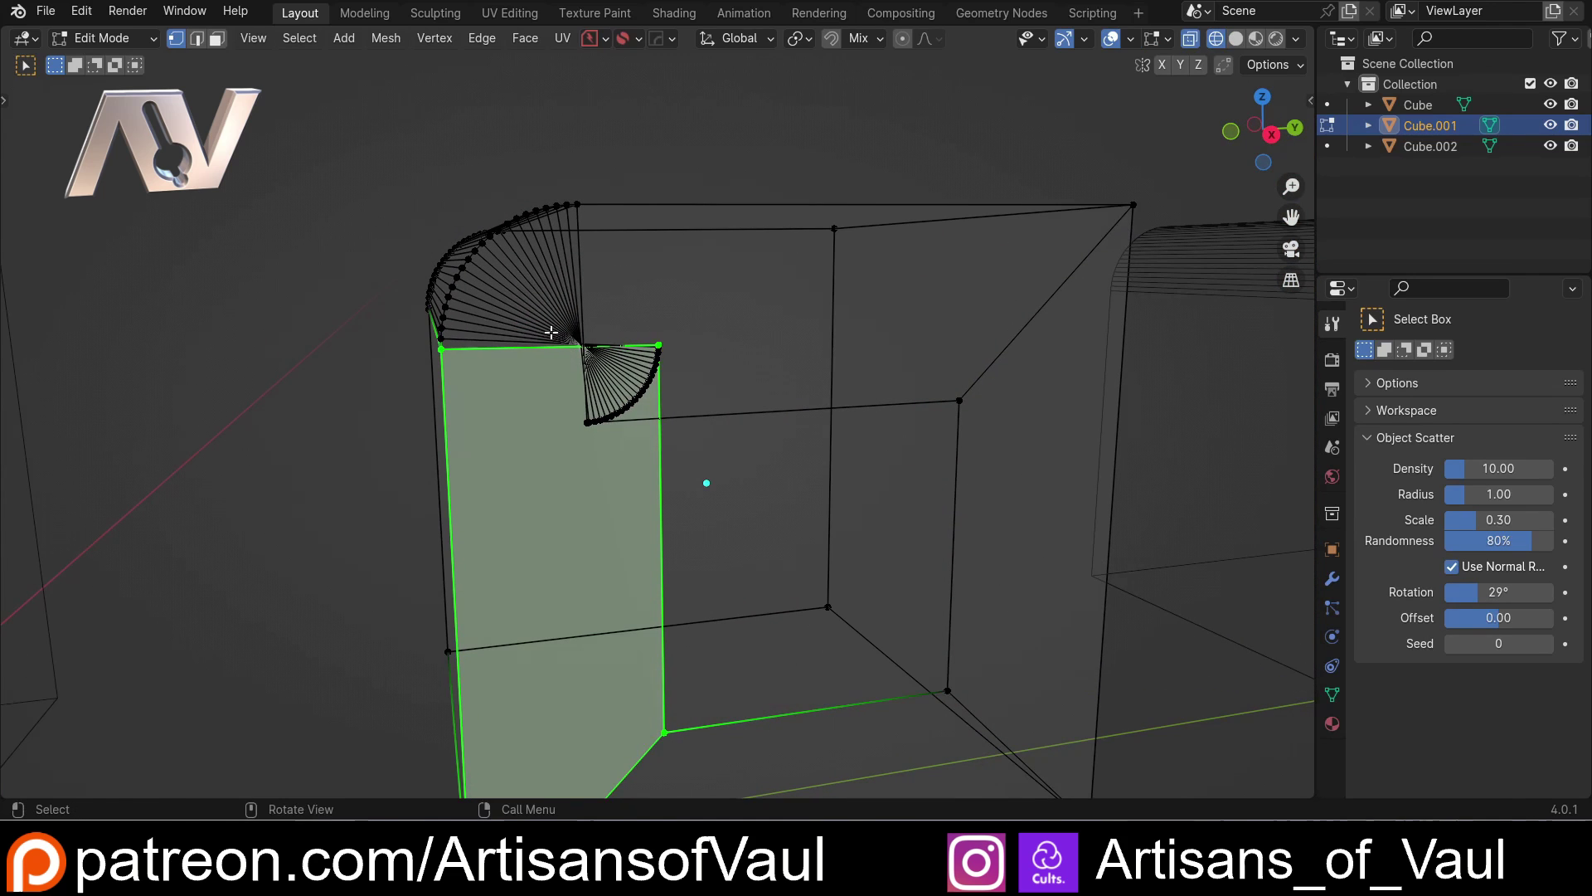
{"action": "left_click_drag", "start_coordinate": [552, 332], "coordinate": [696, 465]}
{"action": "mouse_move", "coordinate": [696, 464]}
{"action": "middle_mouse_down"}
{"action": "mouse_move", "coordinate": [643, 455]}
{"action": "mouse_move", "coordinate": [711, 444]}
{"action": "middle_mouse_up"}
{"action": "key", "text": "m"}
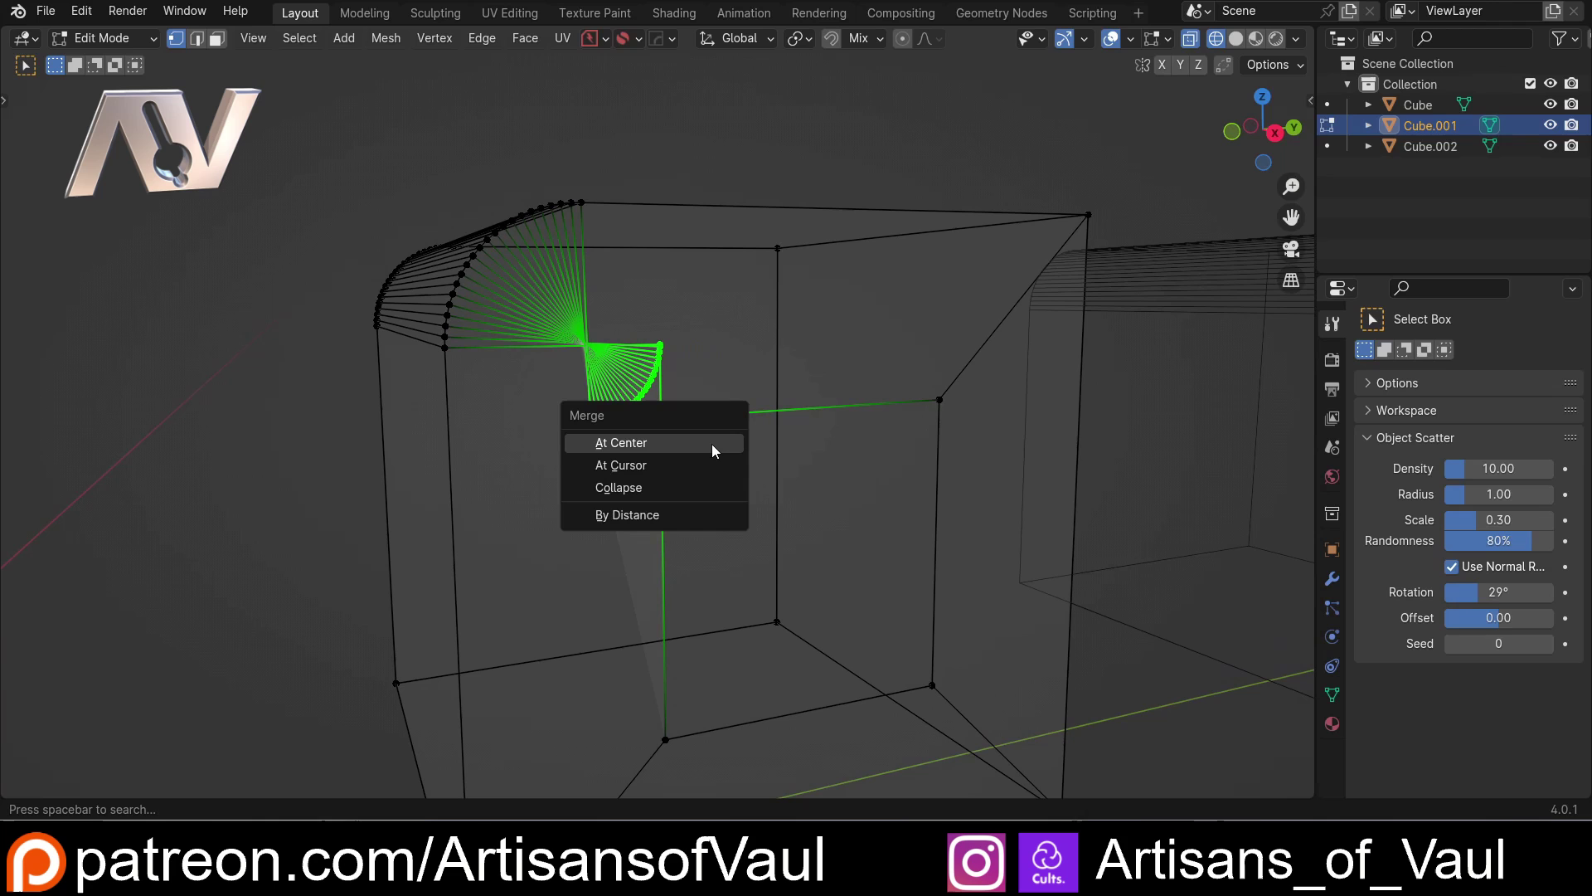
{"action": "left_click", "coordinate": [712, 446]}
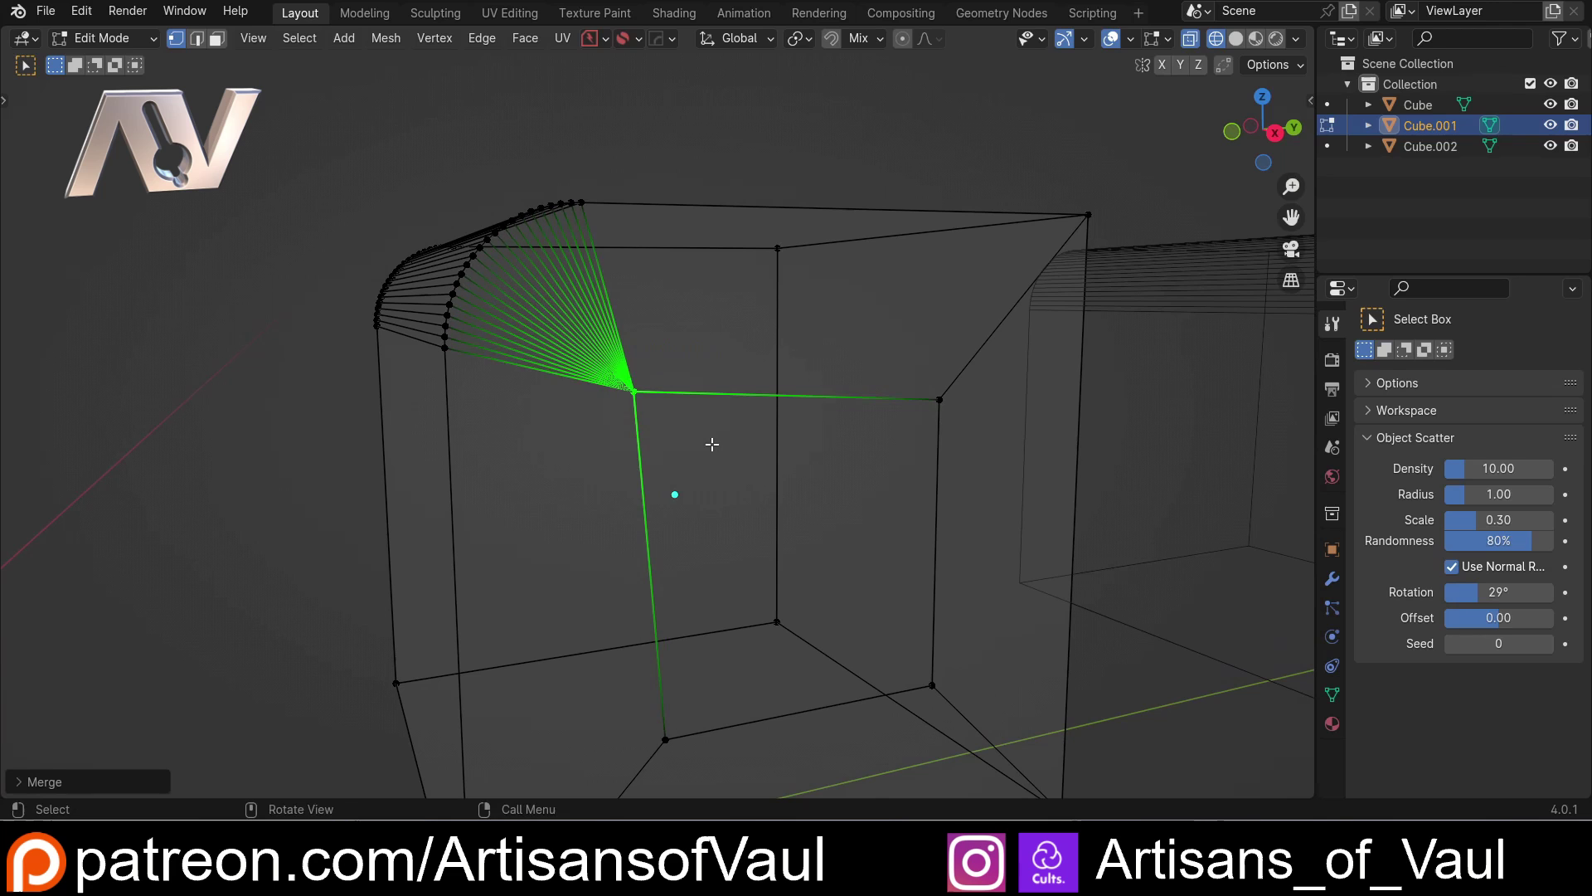
Return to solid display with edge selection and compare the inset's inner edges with the cube's outer edges.
{"action": "key", "text": "shift+z"}
{"action": "mouse_move", "coordinate": [712, 444]}
{"action": "middle_mouse_down"}
{"action": "mouse_move", "coordinate": [654, 381]}
{"action": "mouse_move", "coordinate": [700, 359]}
{"action": "middle_mouse_up"}
{"action": "key", "text": "Tab"}
{"action": "left_click", "coordinate": [713, 457]}
{"action": "left_click", "coordinate": [708, 342]}
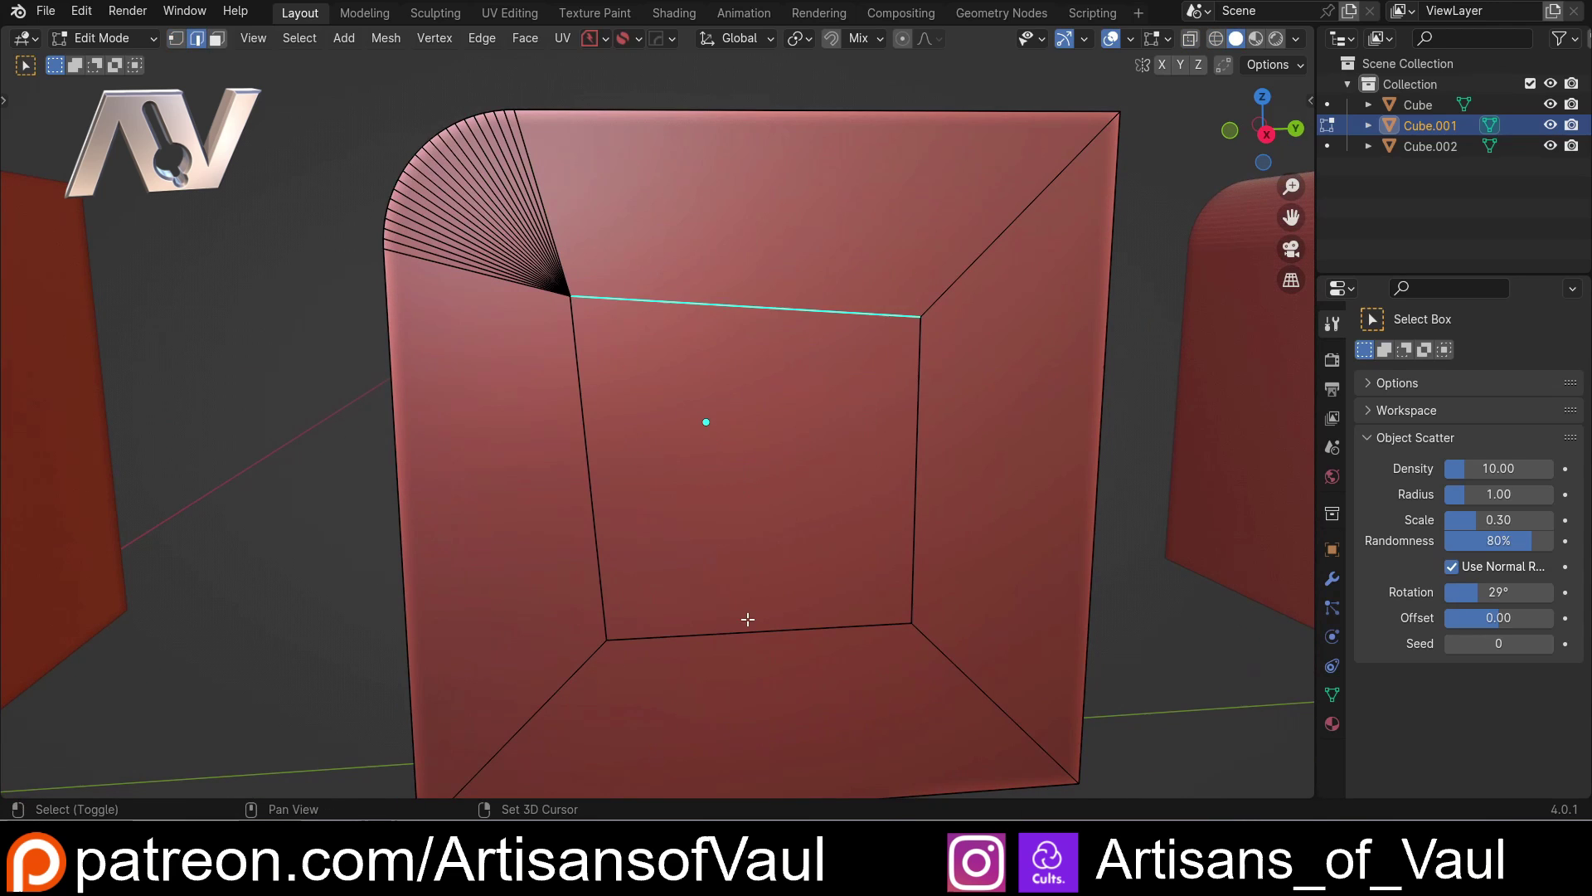
{"action": "left_click", "coordinate": [747, 617], "text": "shift"}
{"action": "left_click", "coordinate": [584, 438]}
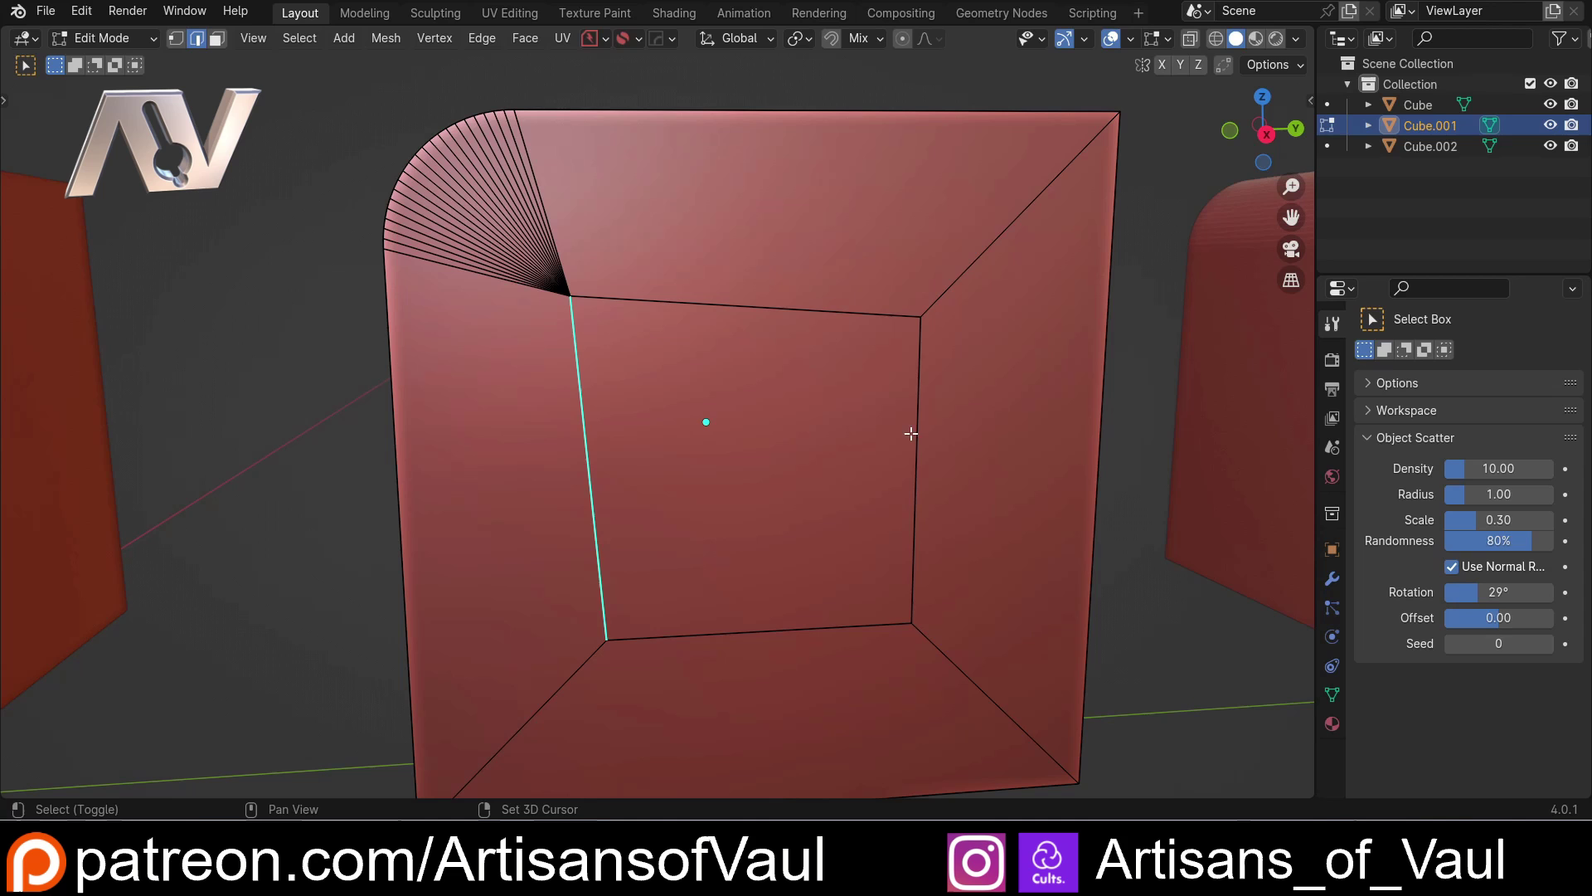
{"action": "left_click", "coordinate": [912, 434], "text": "shift"}
{"action": "left_click", "coordinate": [763, 300]}
{"action": "left_click", "coordinate": [754, 160], "text": "shift"}
{"action": "scroll", "coordinate": [705, 277], "scroll_direction": "down", "scroll_amount": 2}
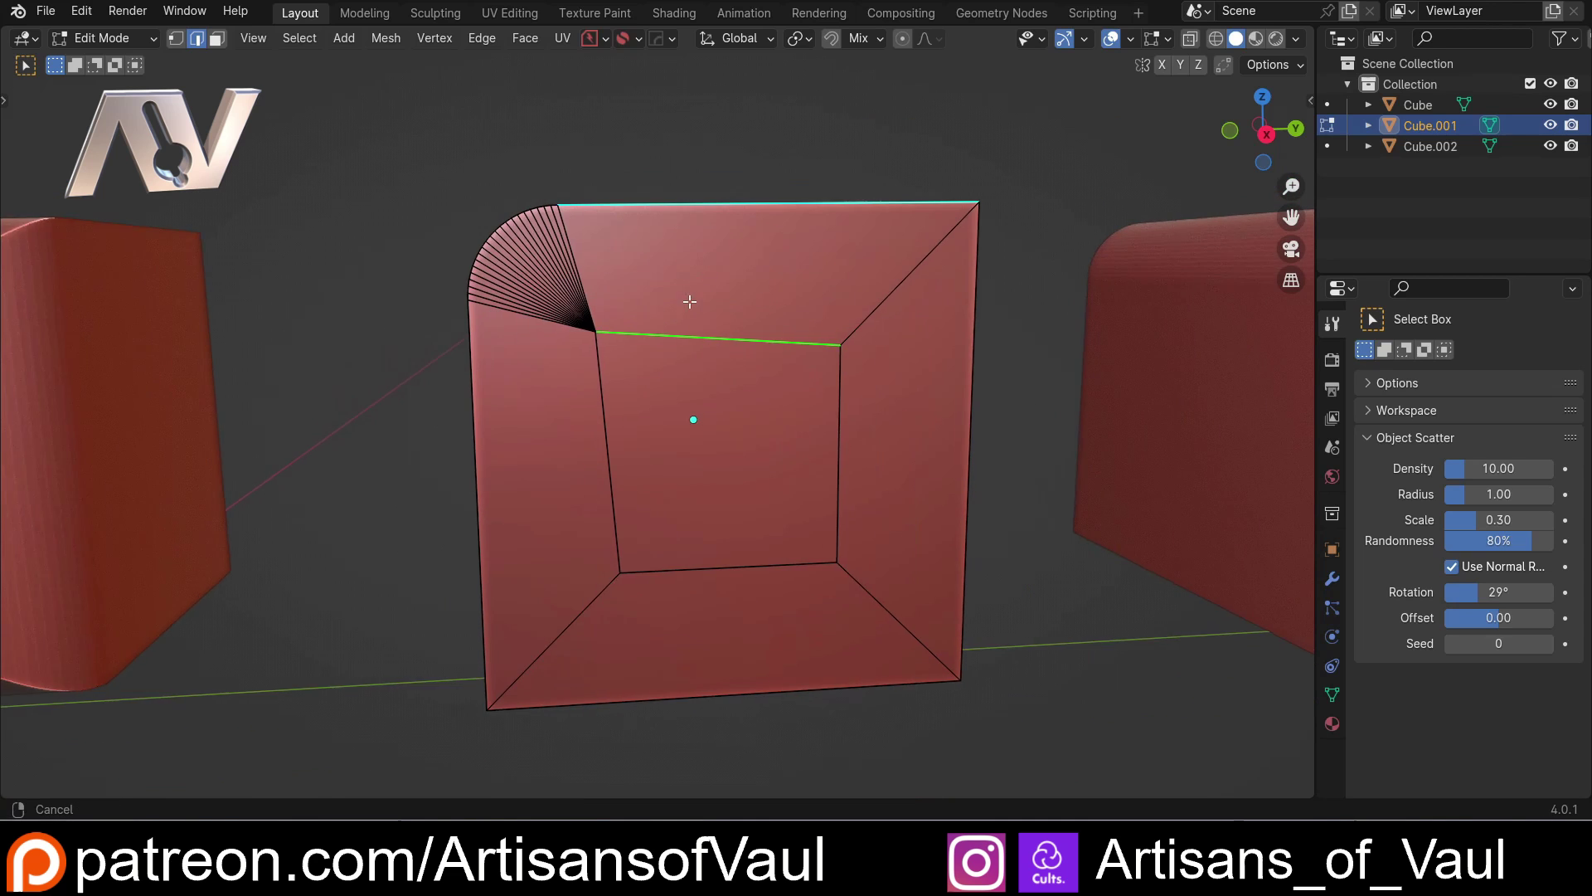
{"action": "scroll", "coordinate": [597, 341], "scroll_direction": "up", "scroll_amount": 2}
{"action": "scroll", "coordinate": [590, 369], "scroll_direction": "down", "scroll_amount": 2}
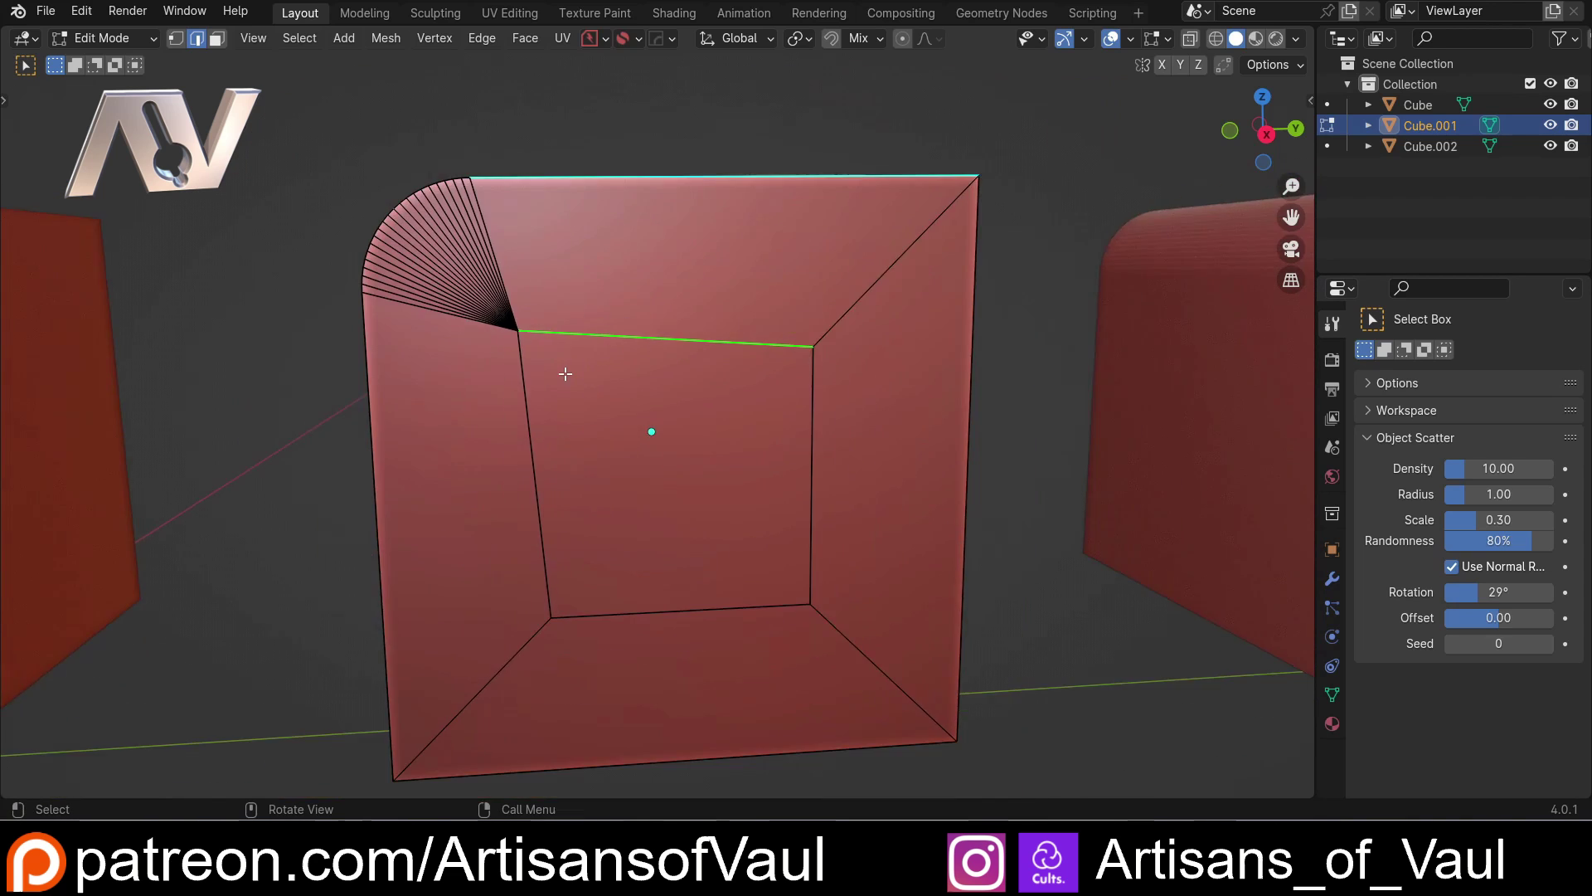
Switch to face selection and select the inset's inner face.
{"action": "middle_click_drag", "start_coordinate": [565, 370], "coordinate": [654, 388]}
{"action": "key", "text": "ctrl+Tab"}
{"action": "left_click", "coordinate": [843, 401]}
{"action": "left_click", "coordinate": [680, 432]}
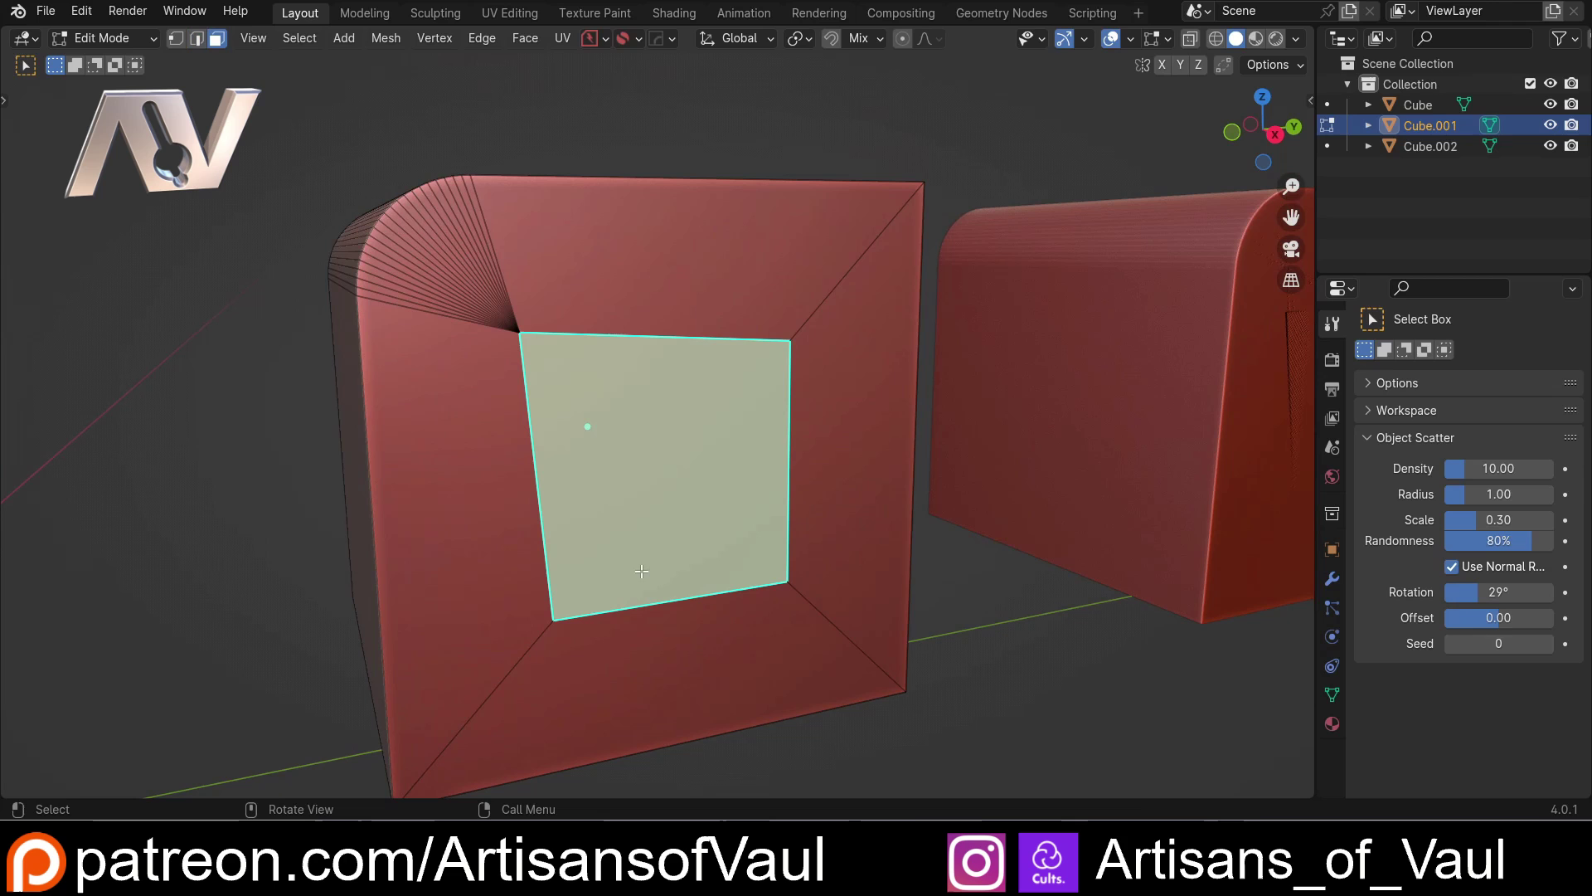
{"action": "scroll", "coordinate": [572, 407], "scroll_direction": "up", "scroll_amount": 2}
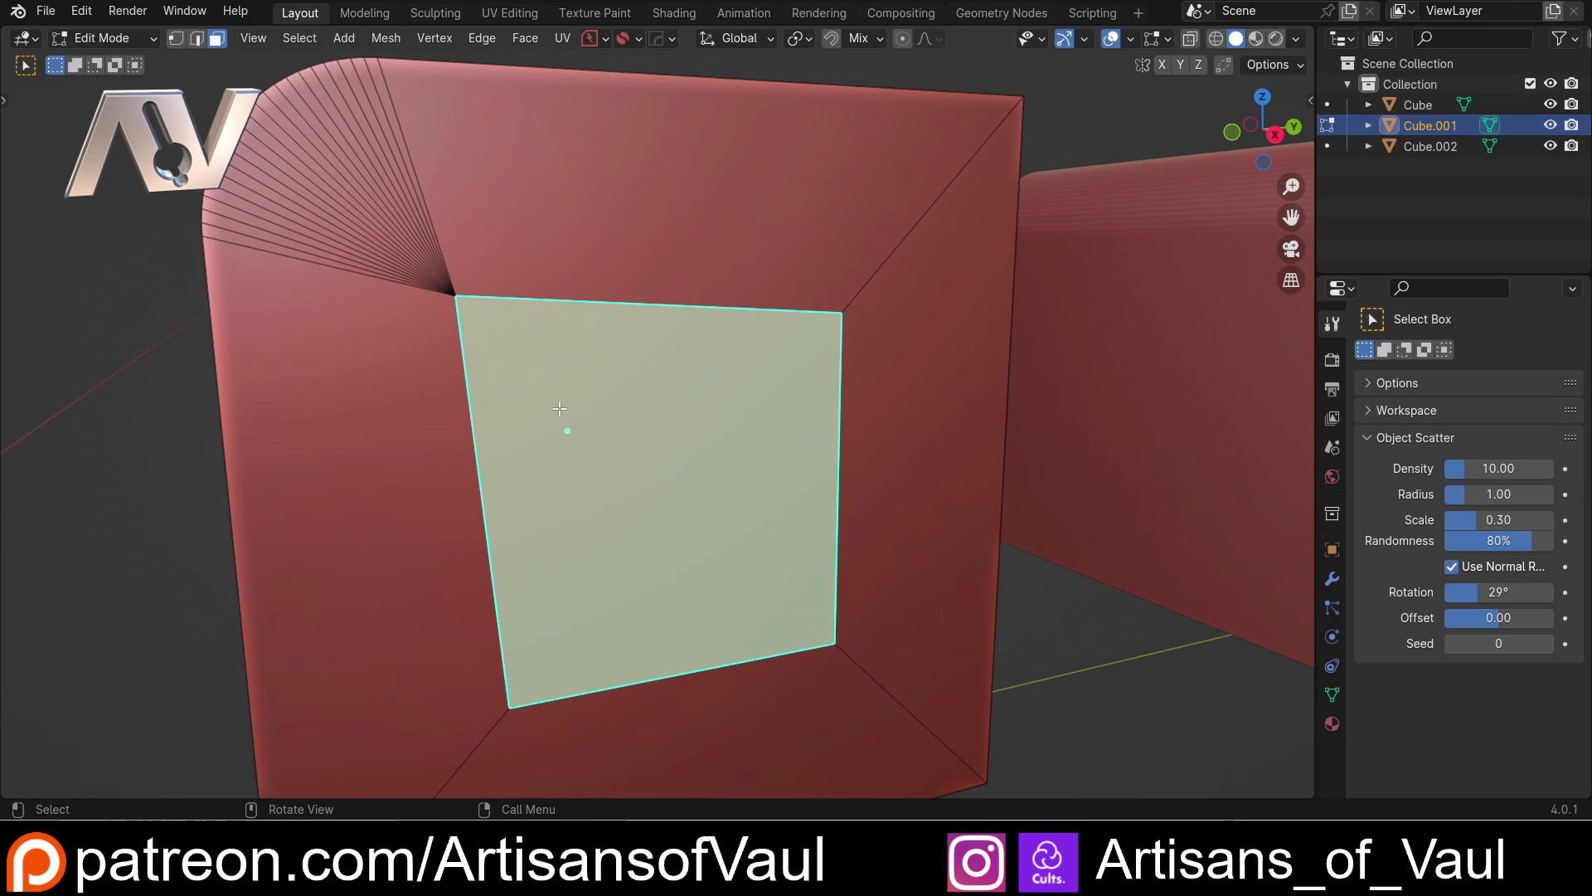
Switch to vertex selection and examine the merged corner vertex's alignment with the inset's other corners.
{"action": "key", "text": "ctrl+Tab"}
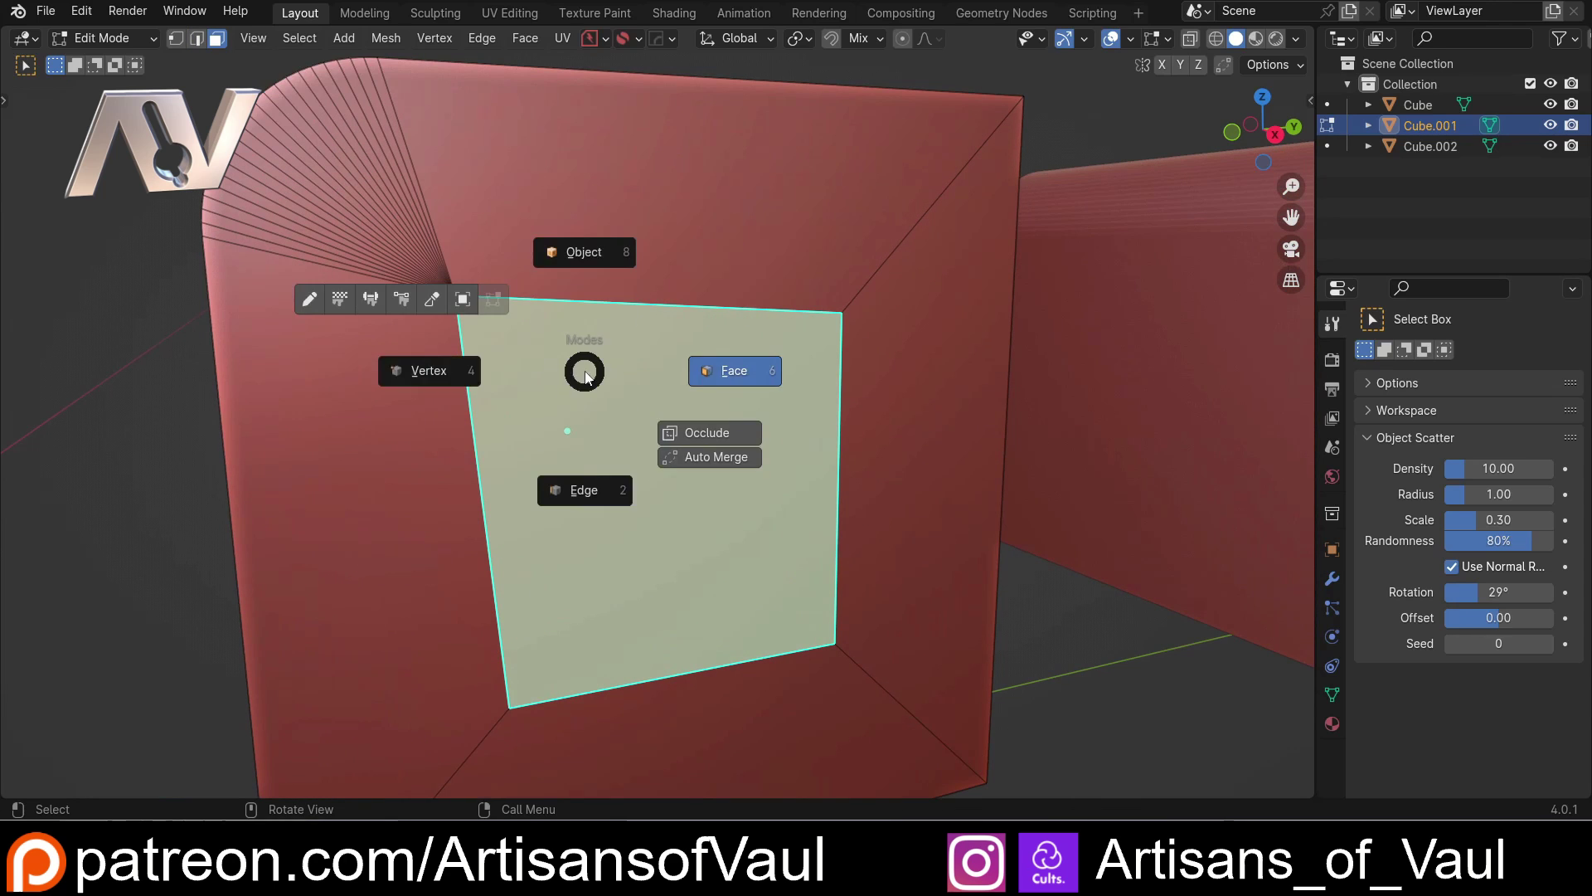
{"action": "left_click", "coordinate": [424, 372]}
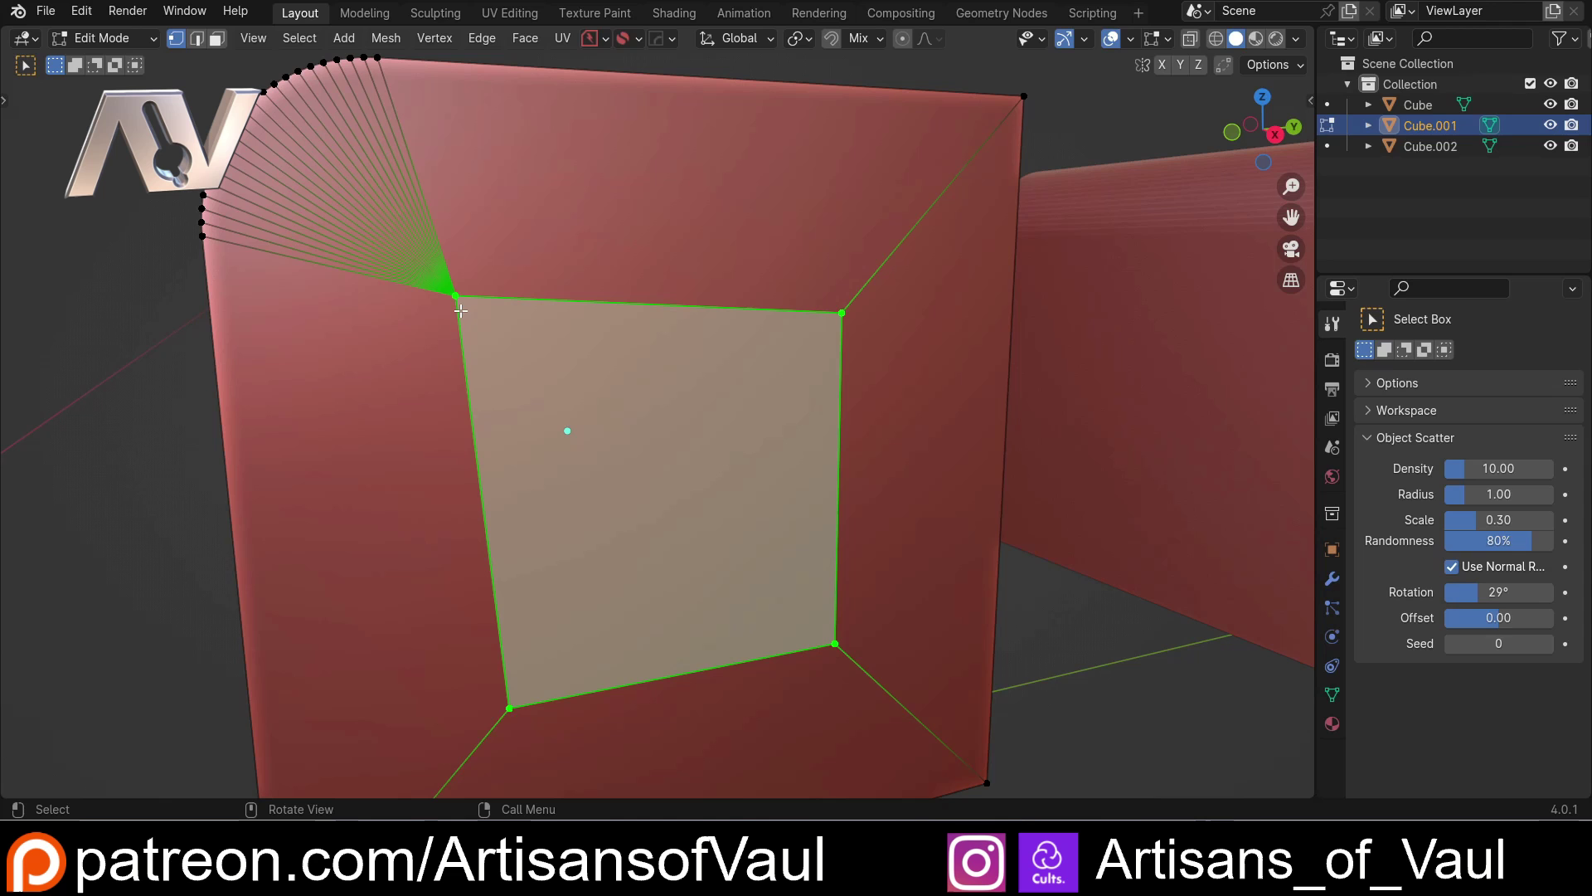
{"action": "middle_click_drag", "start_coordinate": [460, 309], "coordinate": [406, 312]}
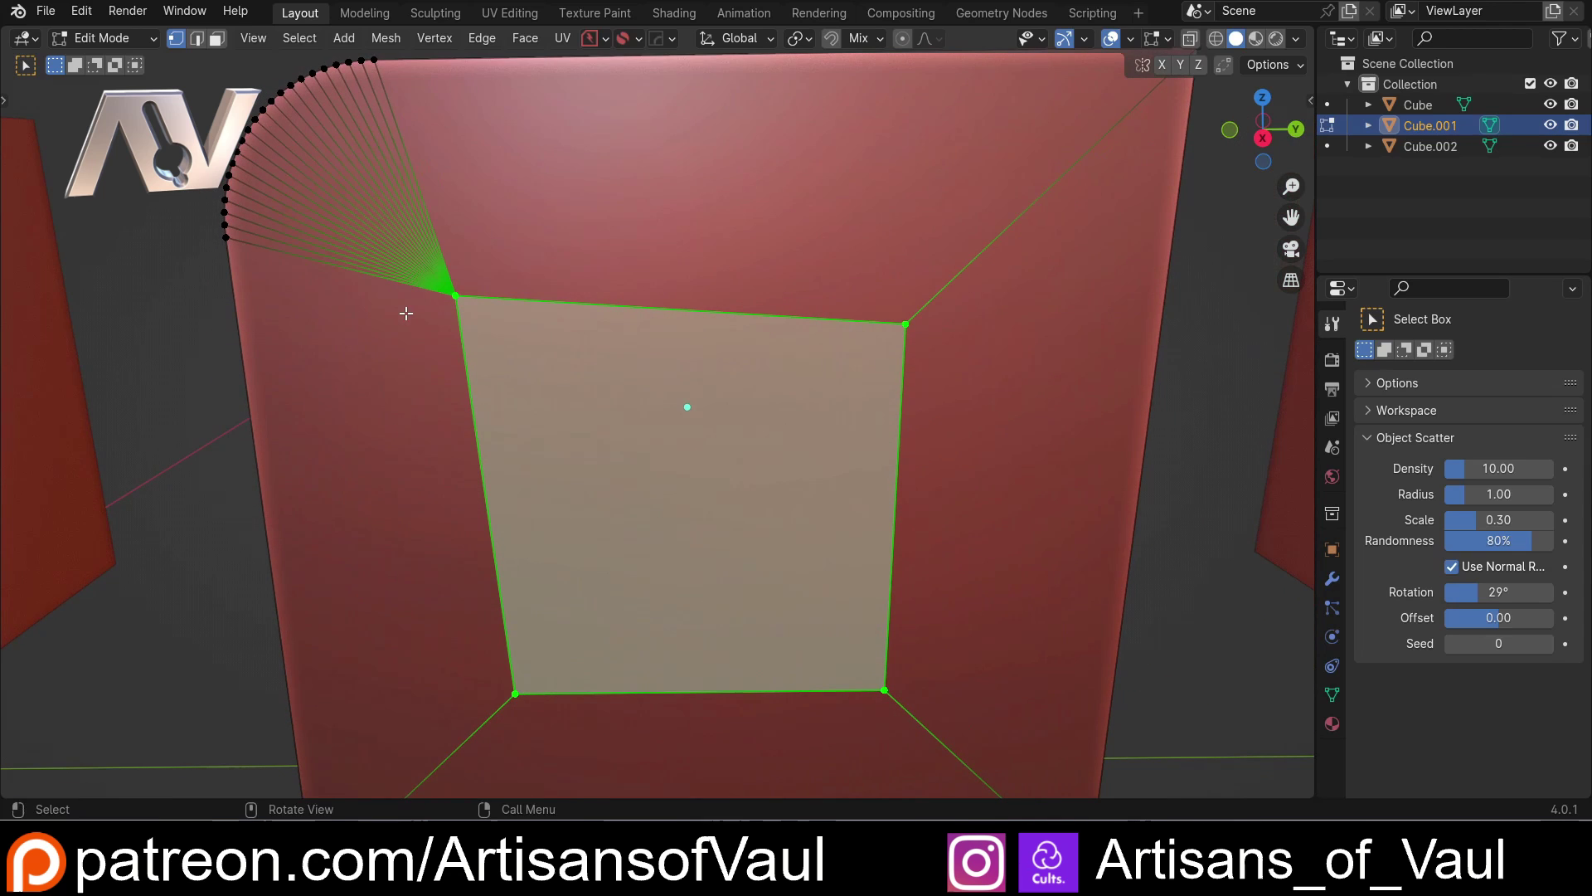
{"action": "middle_click_drag", "start_coordinate": [428, 379], "coordinate": [478, 356]}
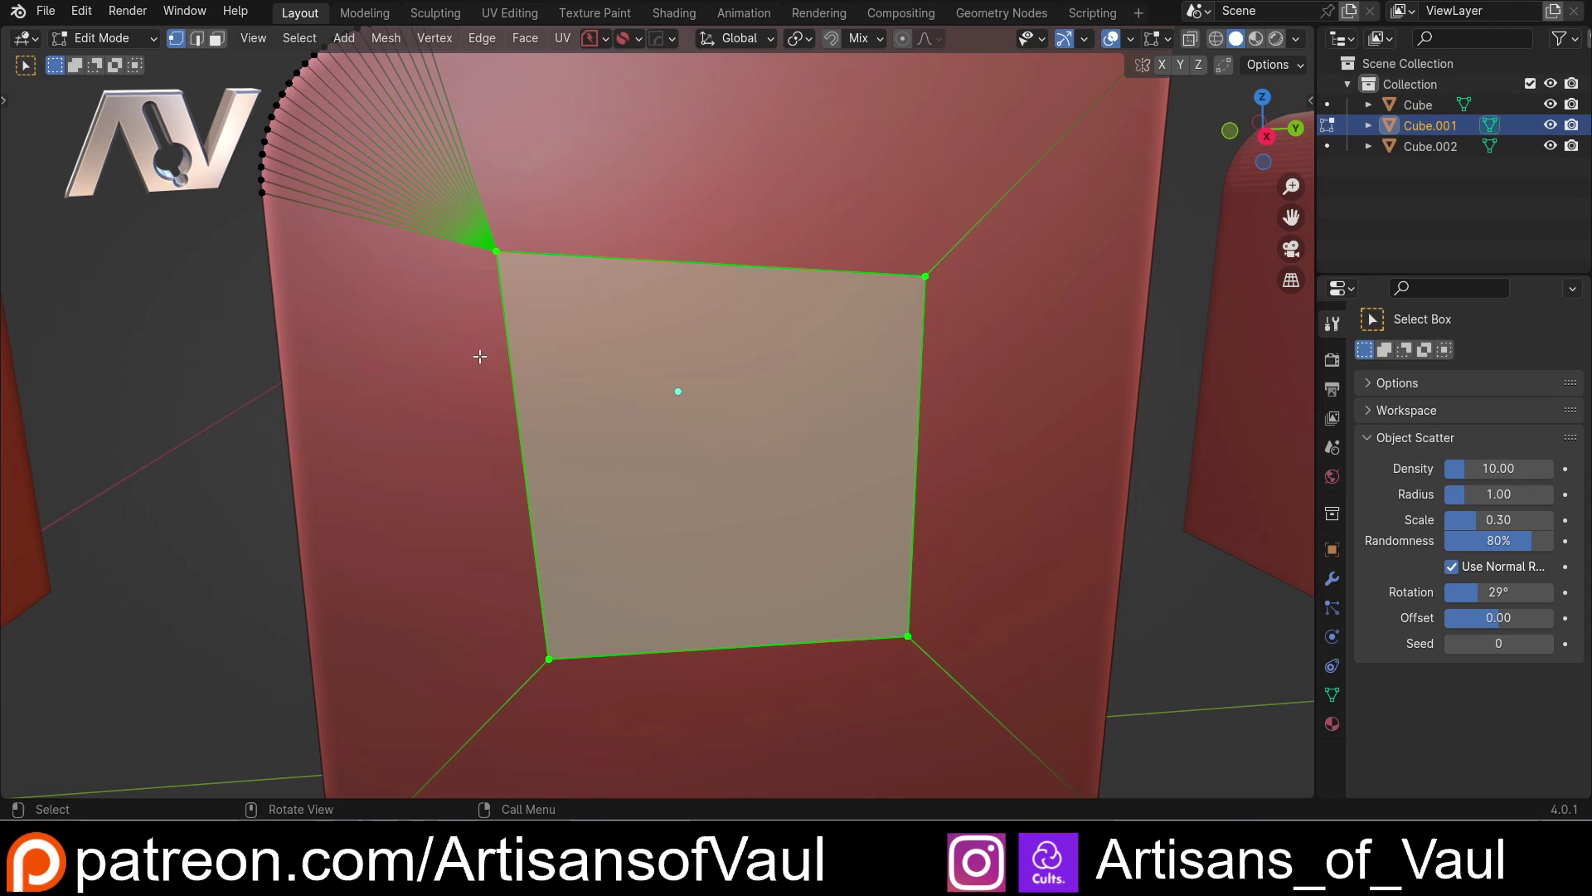
{"action": "middle_click_drag", "start_coordinate": [469, 452], "coordinate": [495, 470]}
Open the add-on preferences, search for "mach" and expand the MACHIN3tools entry.
{"action": "left_click", "coordinate": [82, 11]}
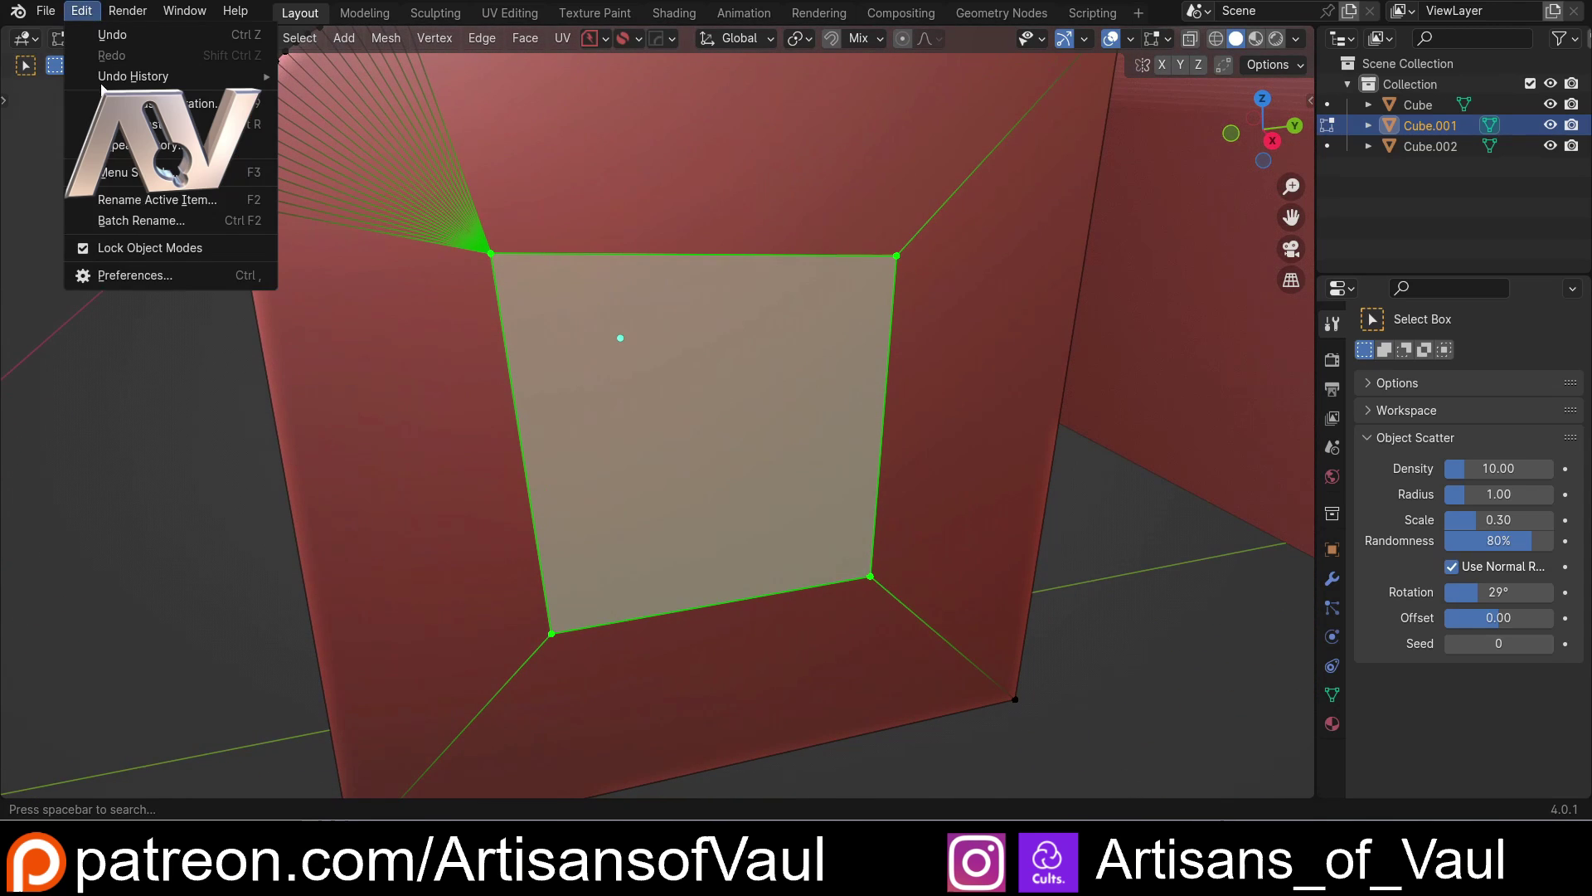
{"action": "left_click", "coordinate": [107, 276]}
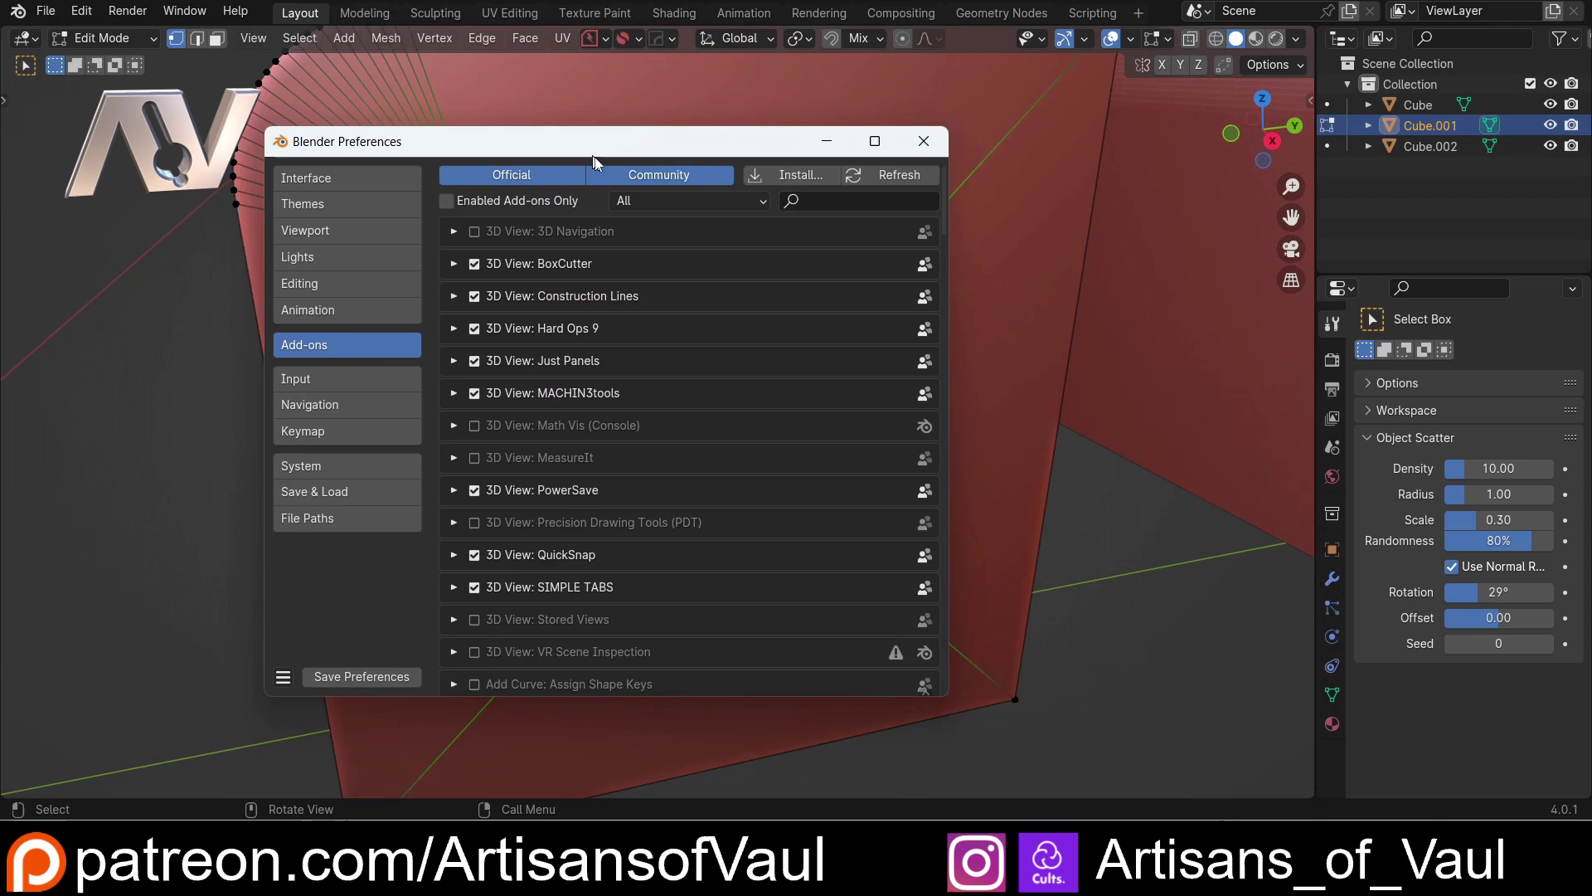
{"action": "left_click", "coordinate": [902, 236]}
{"action": "type", "text": "mach"}
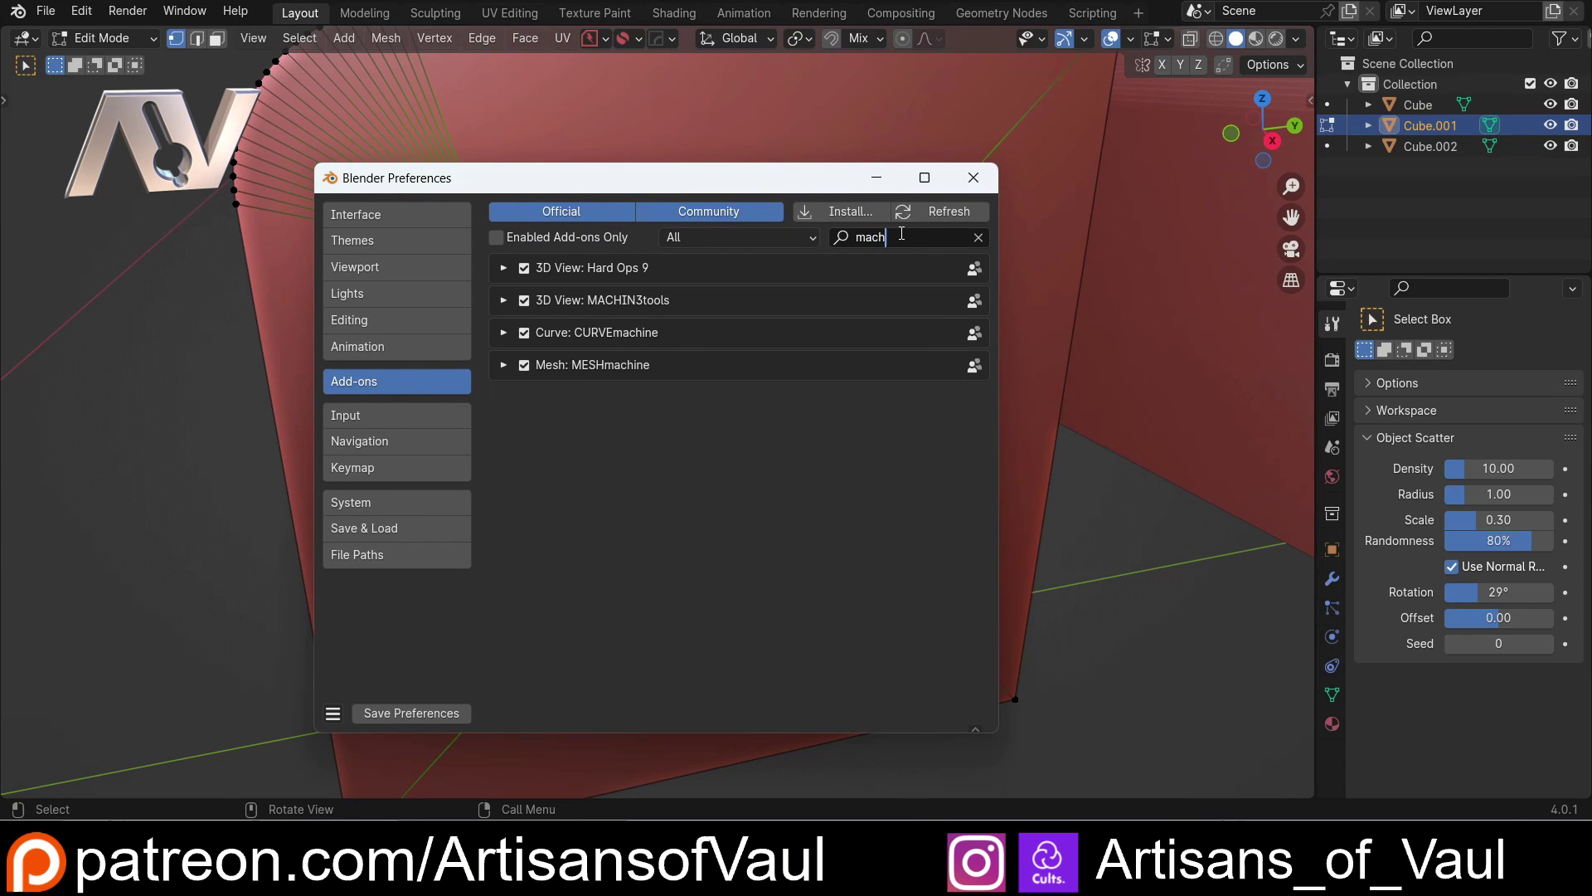
{"action": "left_click", "coordinate": [503, 300]}
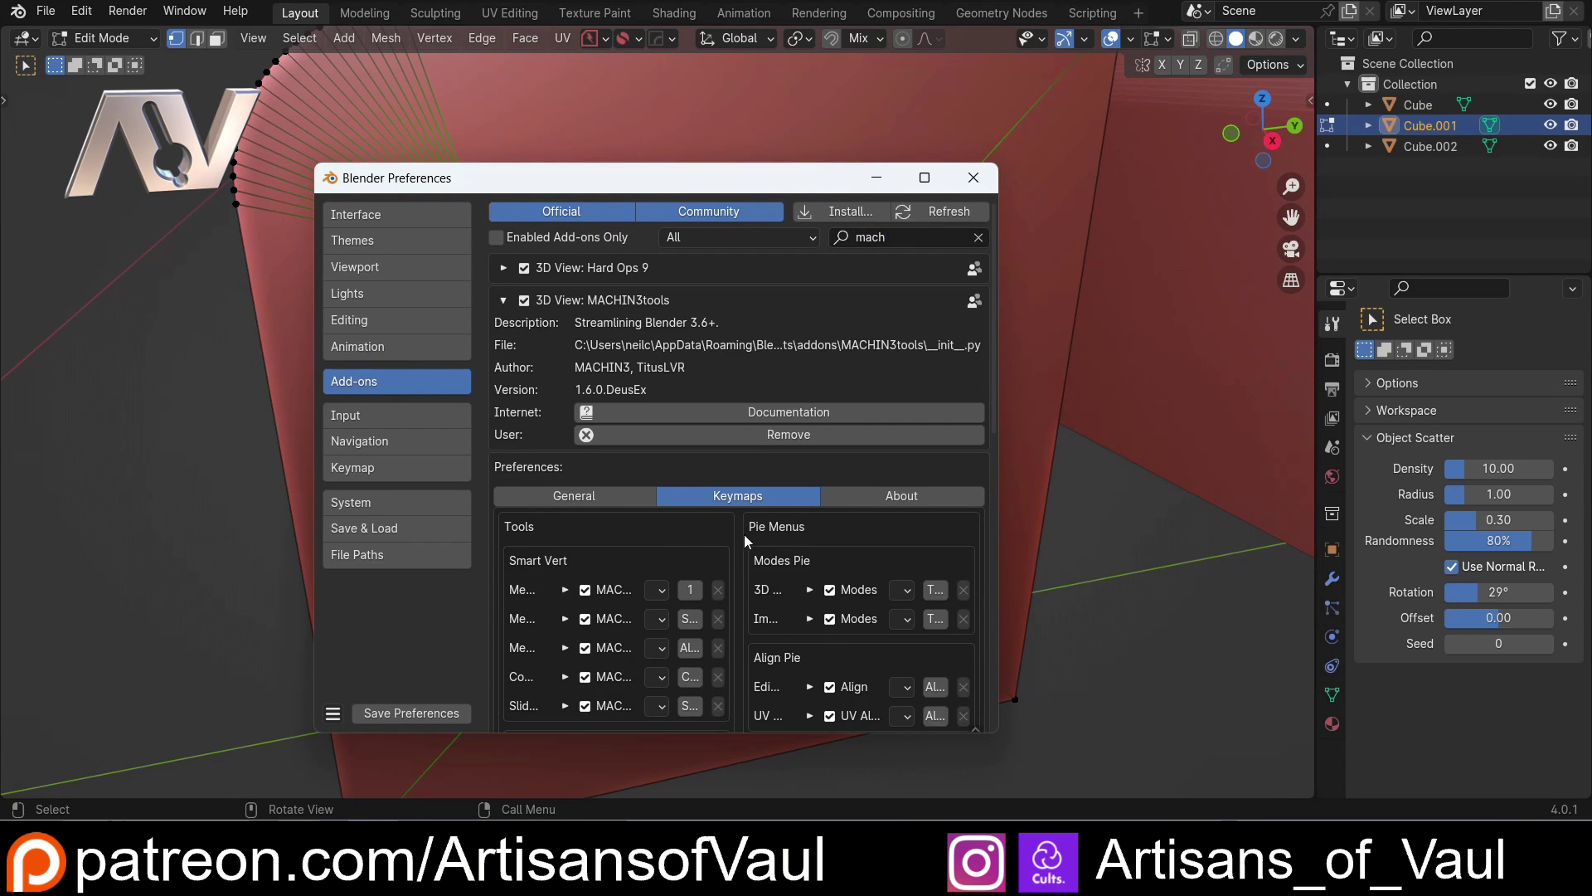
Review the MACHIN3tools general settings for its activated tools and pie menus, including Alignments Pie, and close the preferences.
{"action": "scroll", "coordinate": [743, 515], "scroll_direction": "down", "scroll_amount": 2}
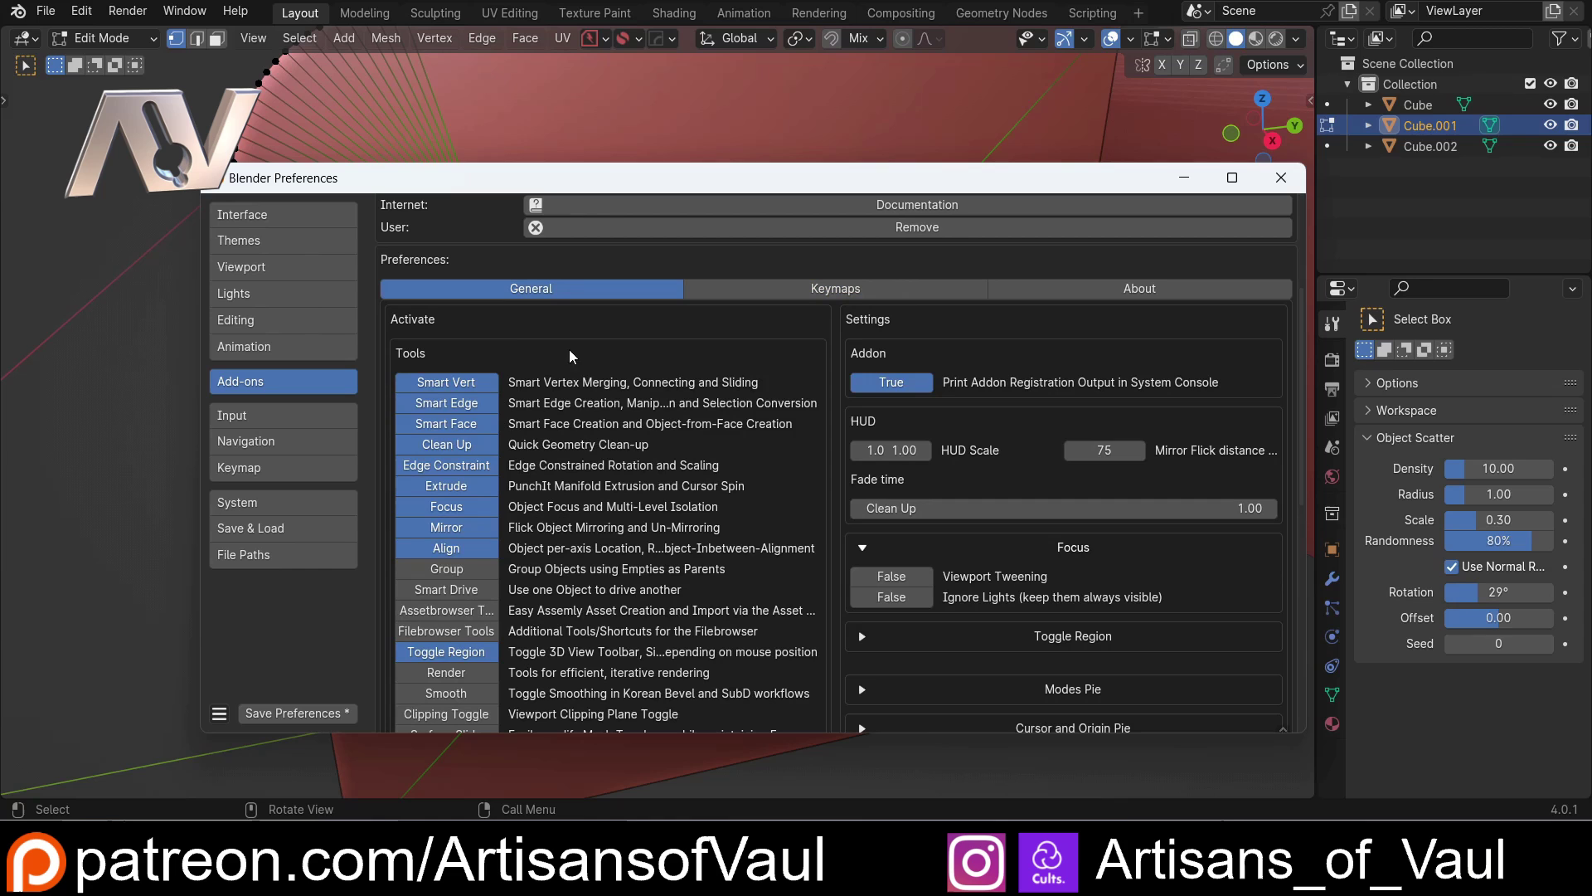
{"action": "scroll", "coordinate": [450, 530], "scroll_direction": "down", "scroll_amount": 12}
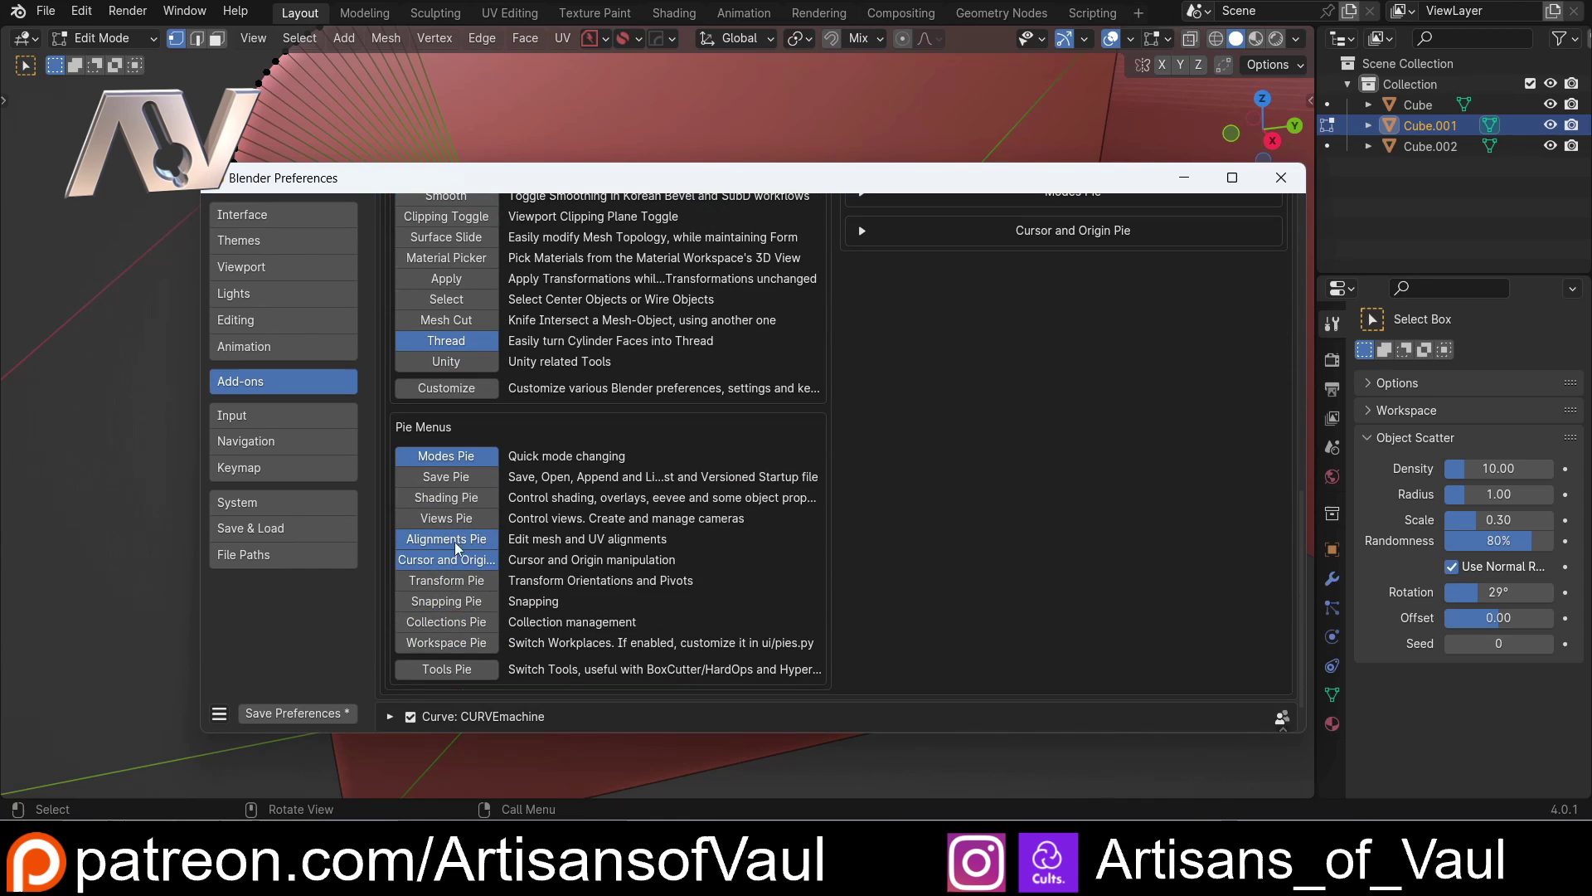
{"action": "scroll", "coordinate": [465, 539], "scroll_direction": "up", "scroll_amount": 9}
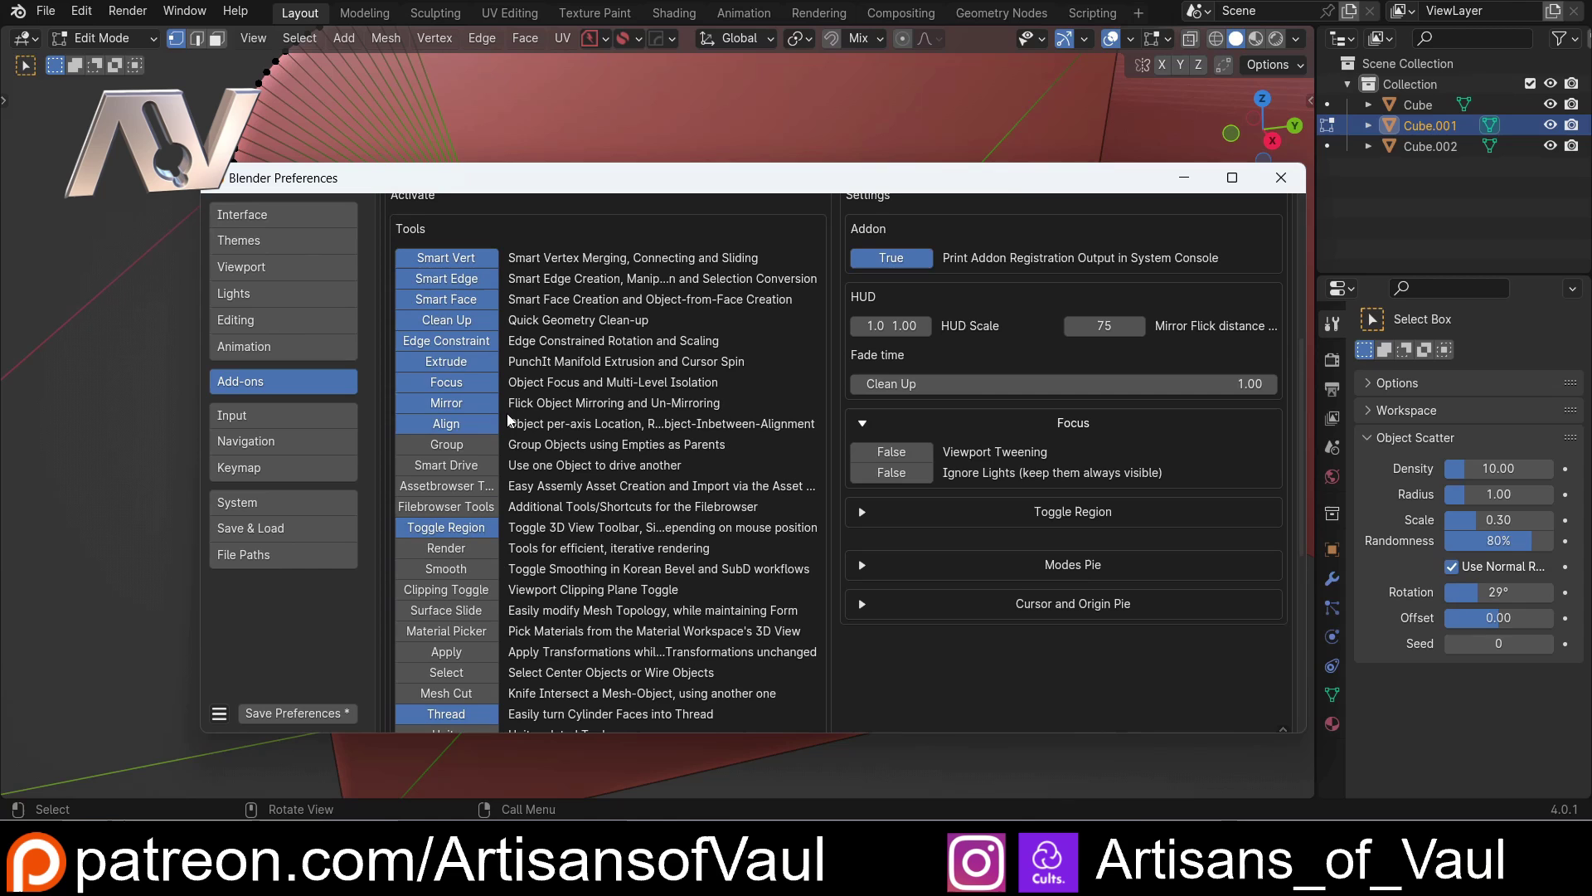
{"action": "scroll", "coordinate": [524, 447], "scroll_direction": "down", "scroll_amount": 8}
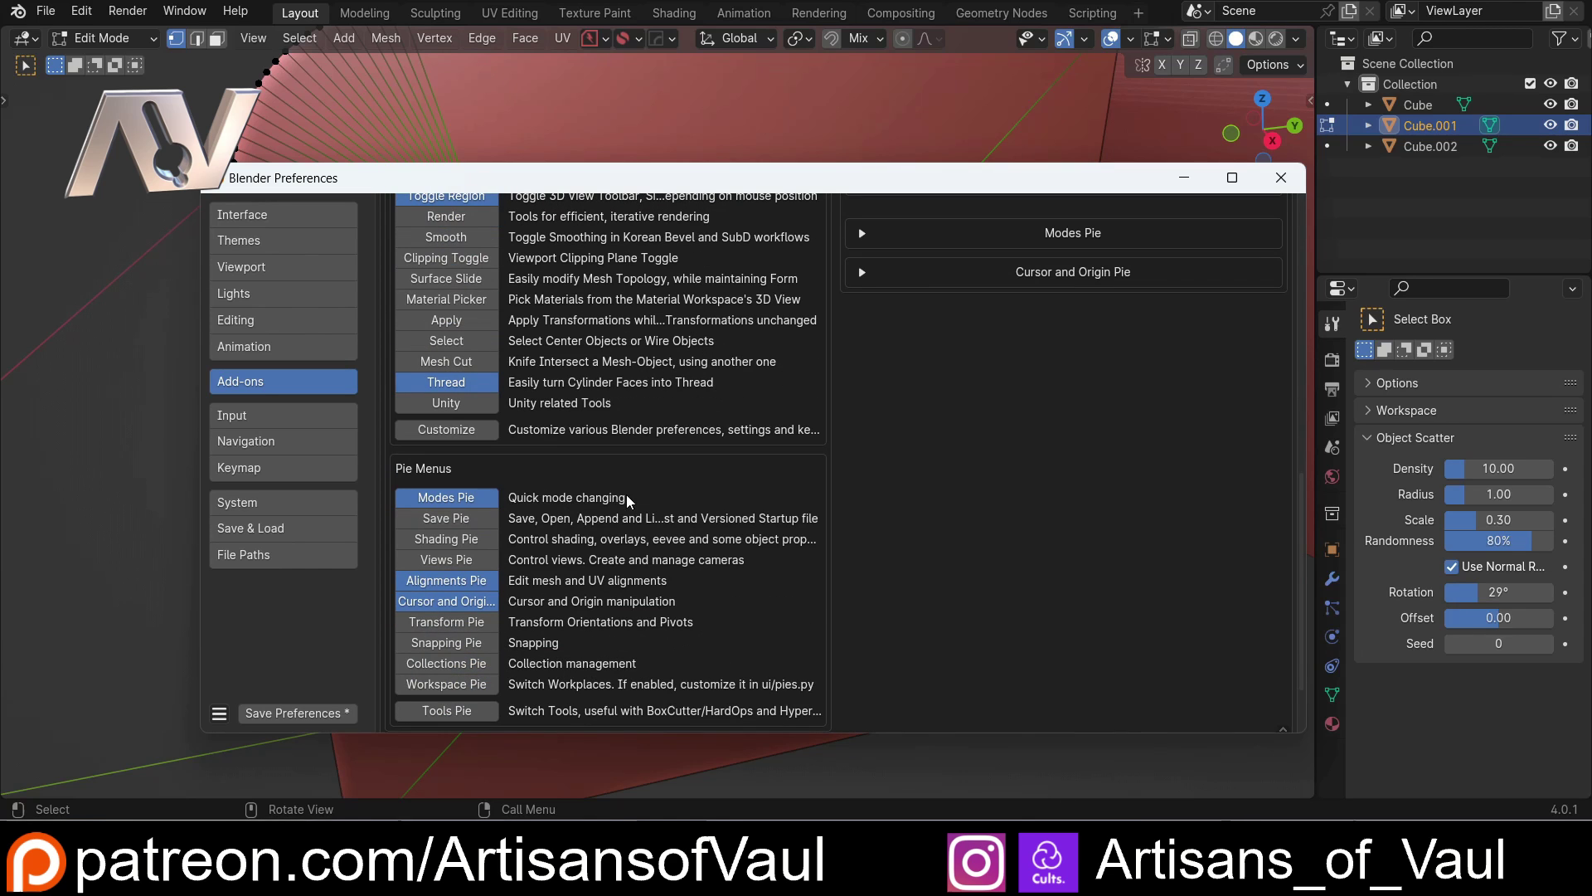
{"action": "left_click", "coordinate": [1282, 180]}
Align the merged corner vertex with the inset's lower-left vertex using the Align pie's Right option.
{"action": "scroll", "coordinate": [643, 381], "scroll_direction": "down", "scroll_amount": 2}
{"action": "middle_click_drag", "start_coordinate": [612, 364], "coordinate": [585, 322]}
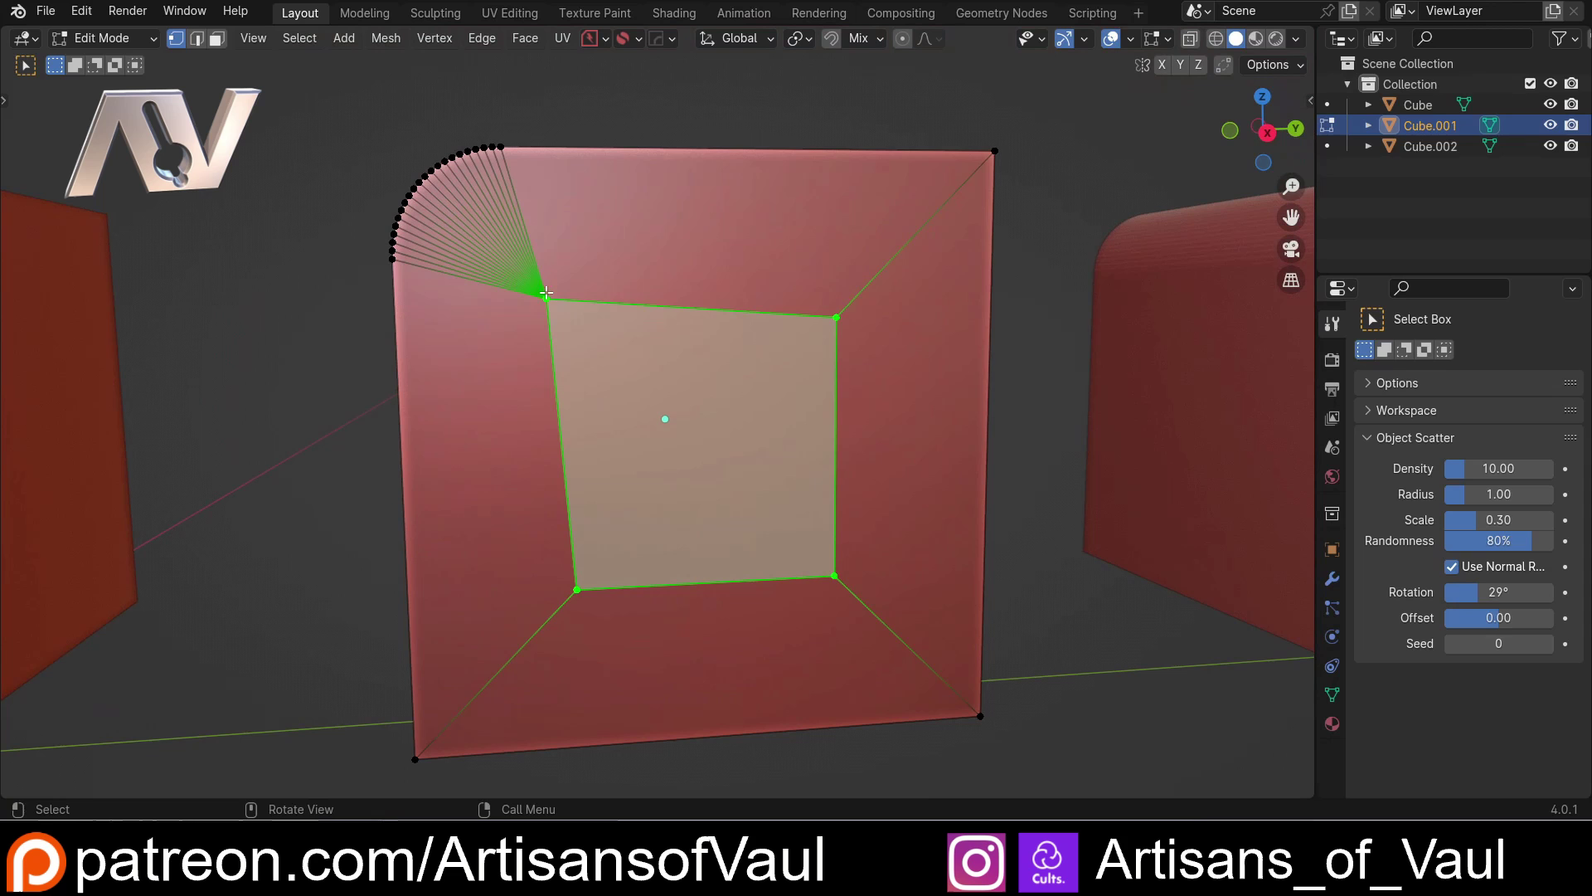
{"action": "left_click", "coordinate": [547, 294]}
{"action": "middle_click_drag", "start_coordinate": [561, 473], "coordinate": [616, 424]}
{"action": "left_click", "coordinate": [579, 588], "text": "shift"}
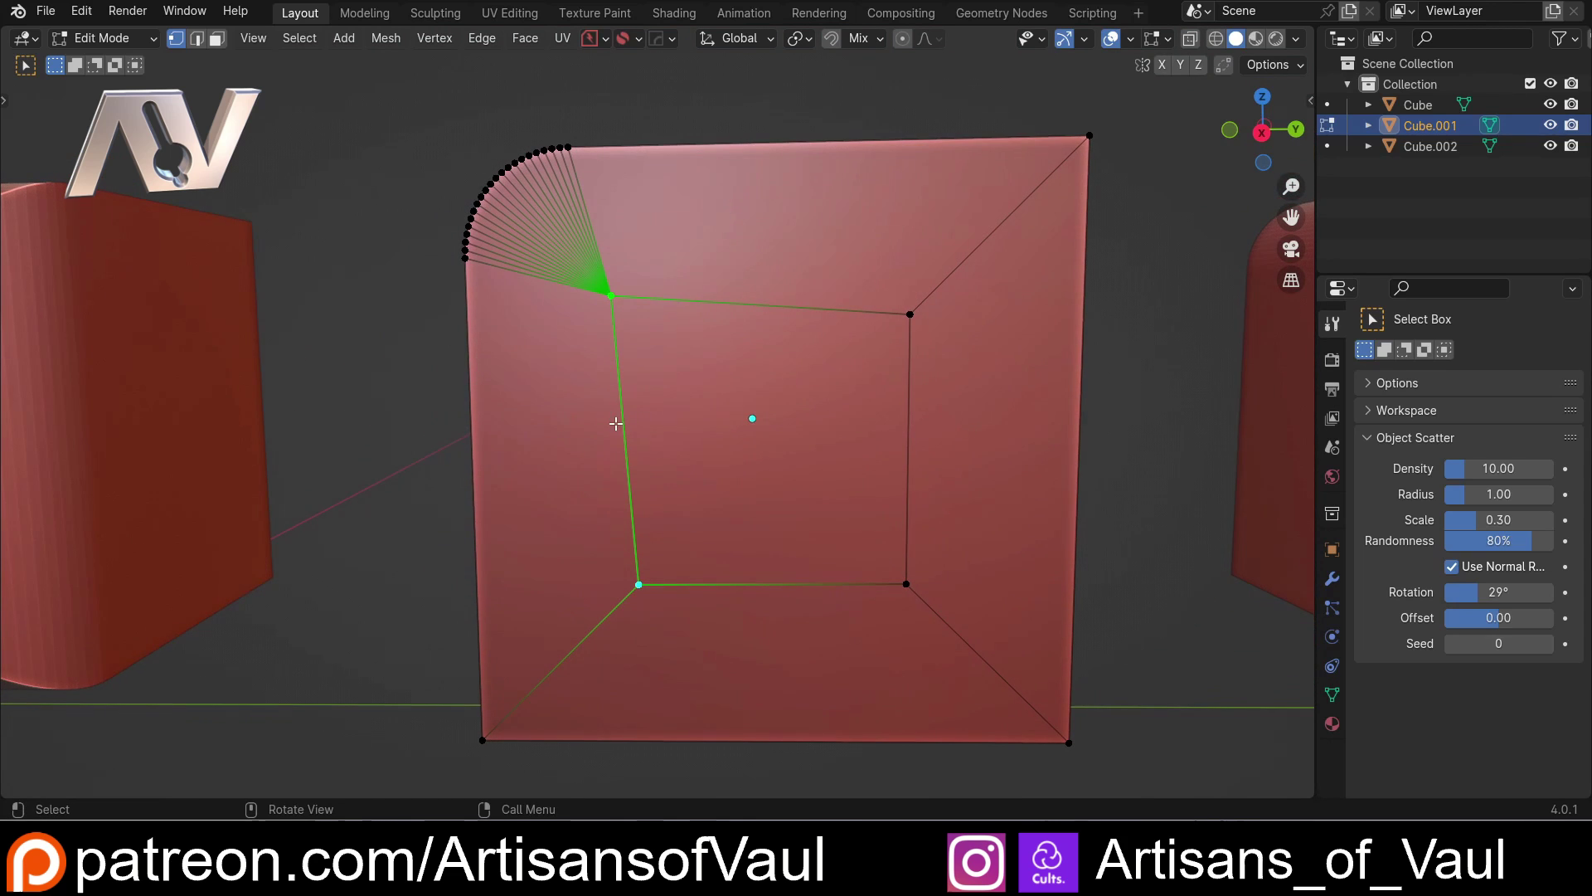
{"action": "key", "text": "alt+x"}
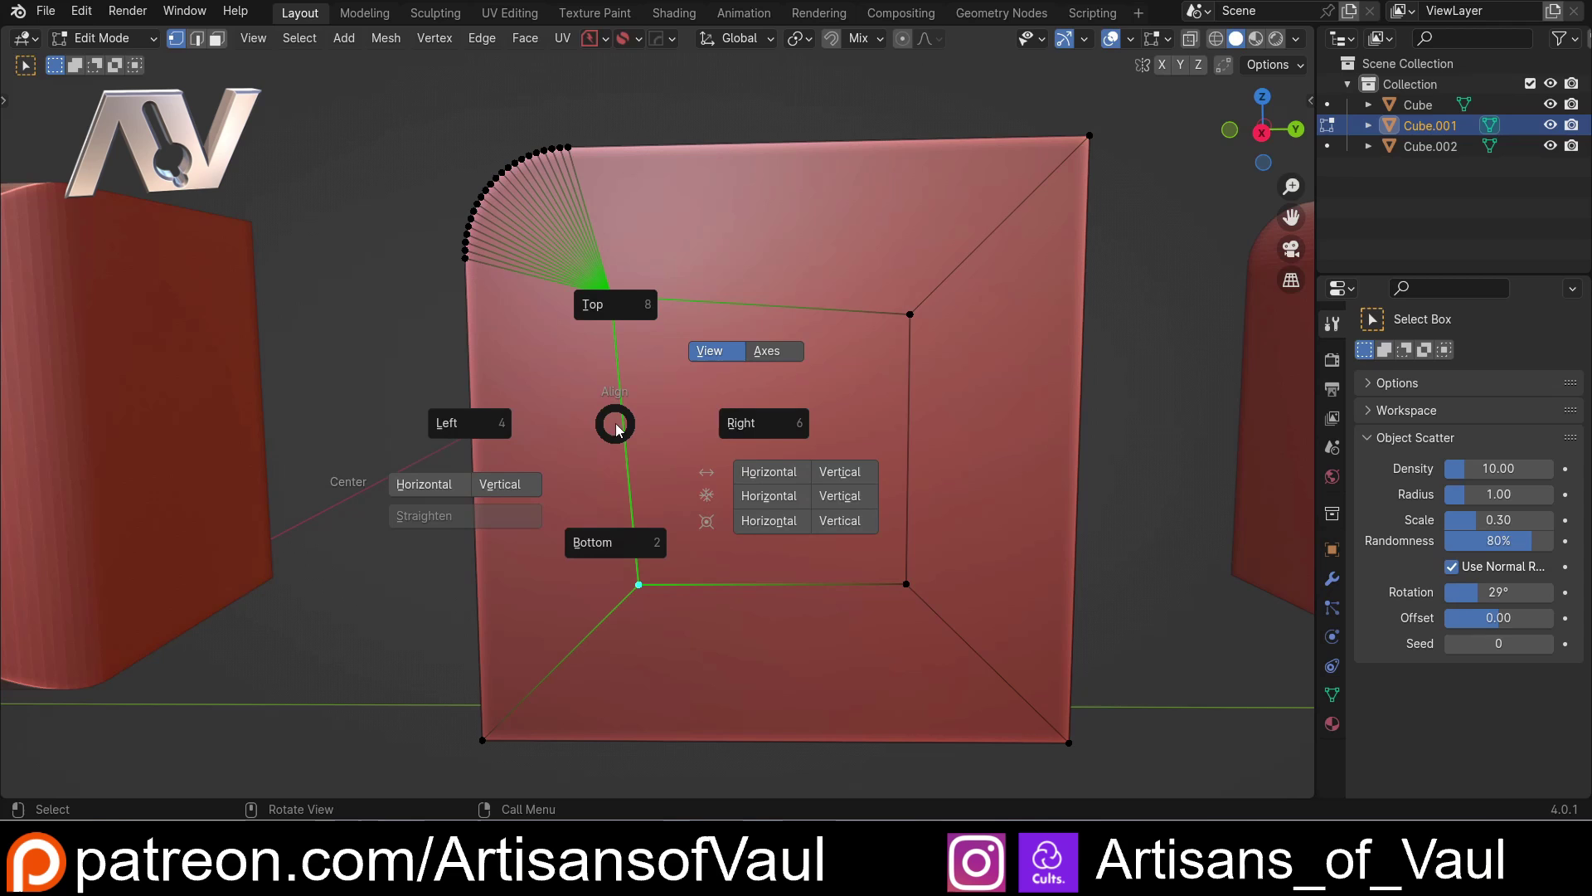
{"action": "left_click", "coordinate": [803, 431]}
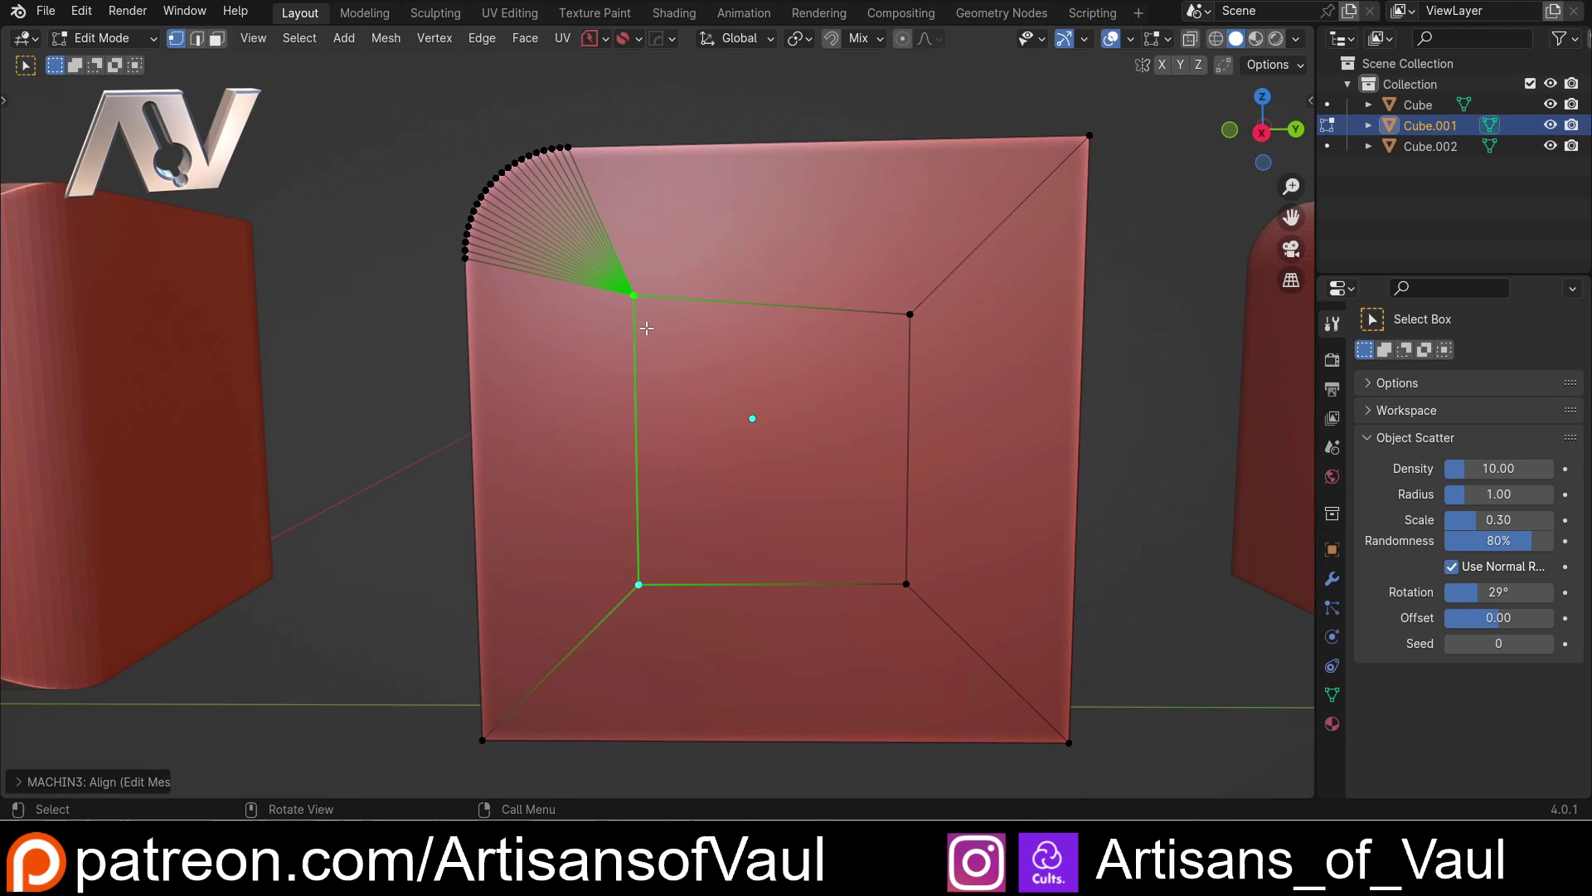
Align the merged corner vertex with the inset's upper-right vertex using the Bottom option, and return to Object Mode.
{"action": "left_click", "coordinate": [635, 296]}
{"action": "left_click", "coordinate": [910, 313], "text": "shift"}
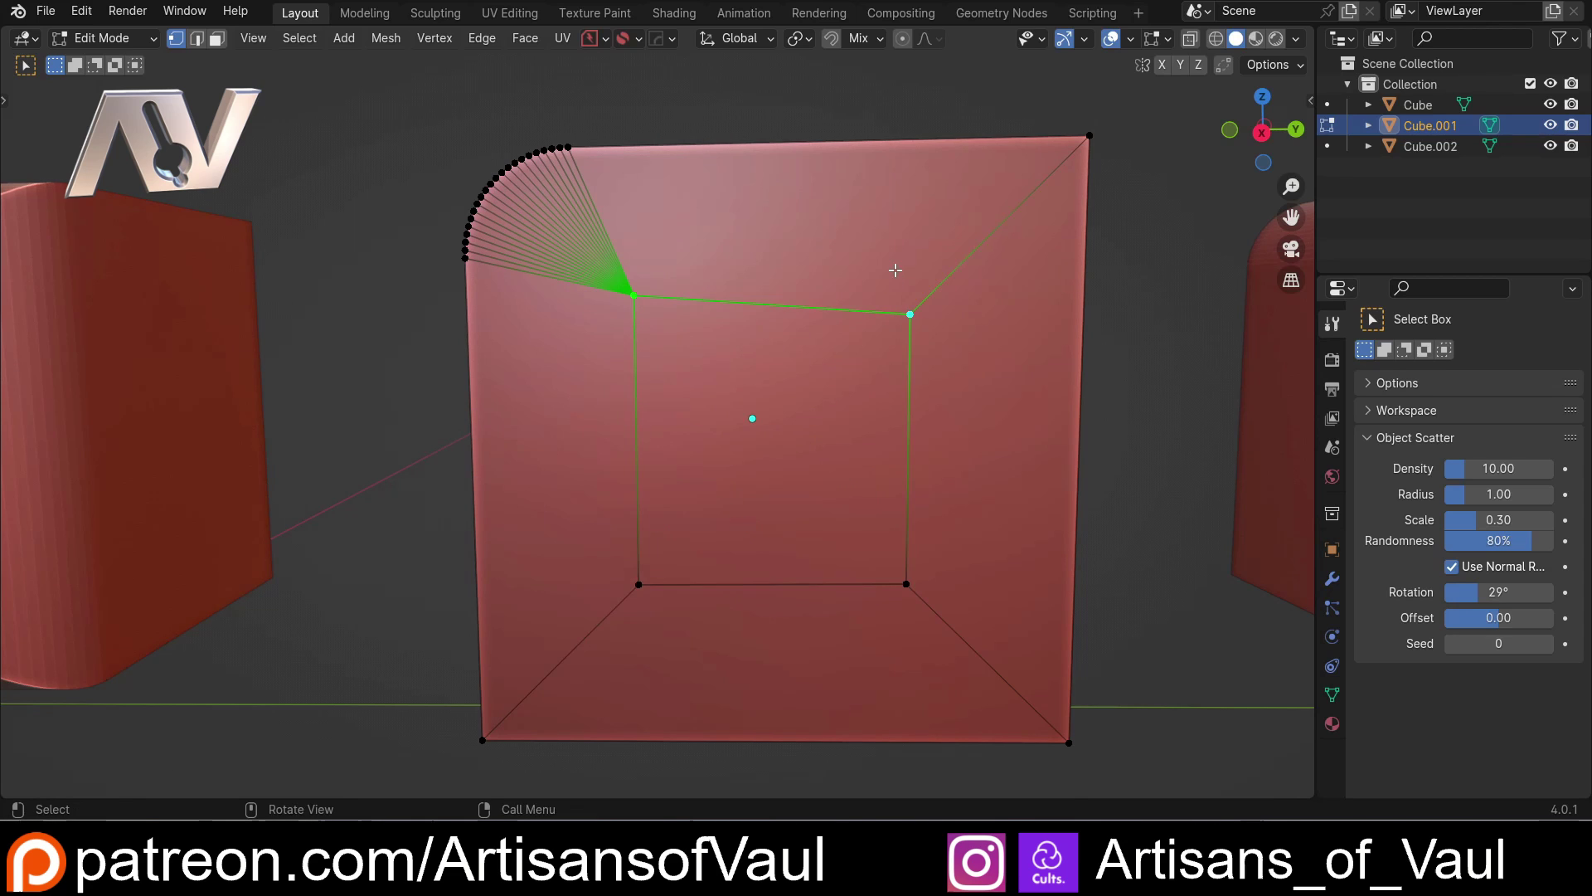
{"action": "key", "text": "alt+x"}
{"action": "left_click", "coordinate": [887, 393]}
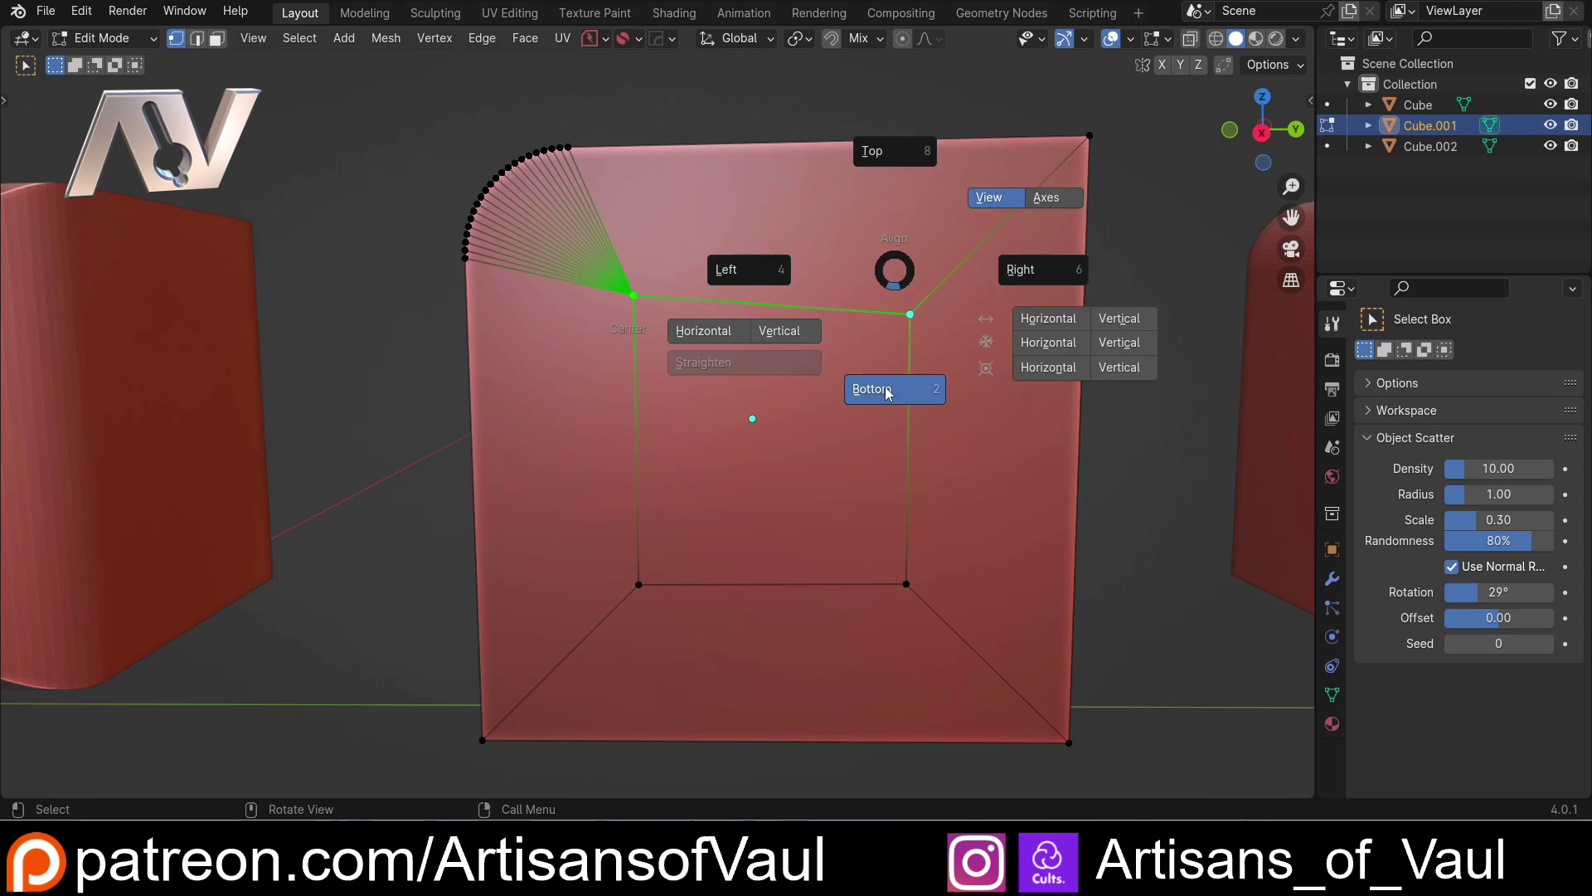
{"action": "key", "text": "Tab"}
{"action": "left_click", "coordinate": [889, 247]}
{"action": "scroll", "coordinate": [841, 235], "scroll_direction": "down", "scroll_amount": 3}
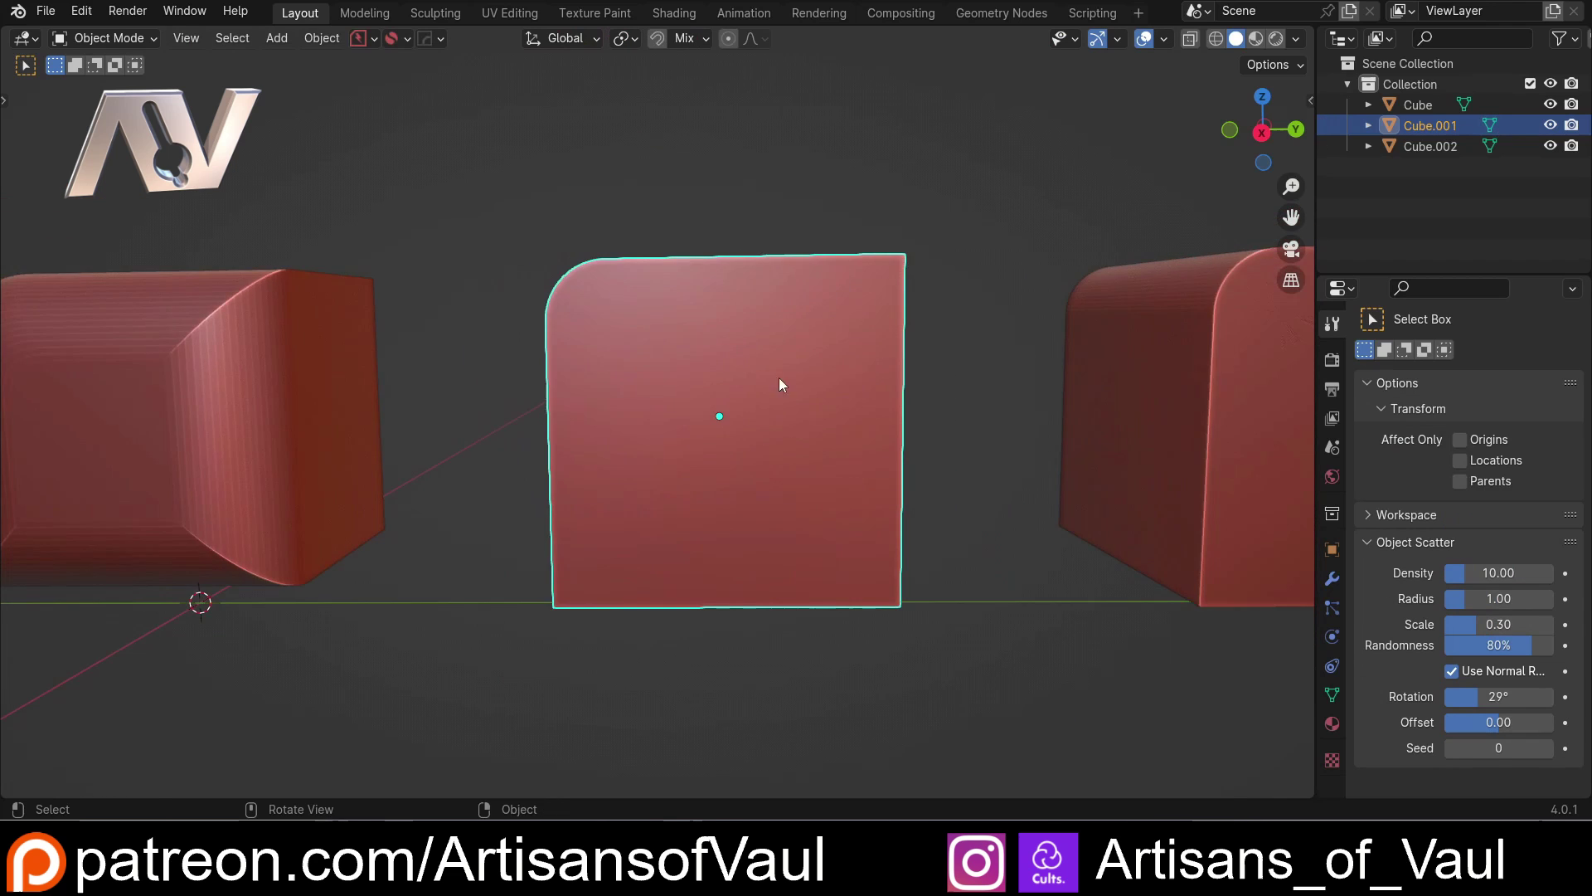
In face selection, extrude the squared inner face outward into a block and return to Object Mode.
{"action": "middle_click_drag", "start_coordinate": [780, 379], "coordinate": [824, 384]}
{"action": "key", "text": "Tab"}
{"action": "left_click", "coordinate": [954, 384]}
{"action": "left_click", "coordinate": [758, 438]}
{"action": "mouse_move", "coordinate": [759, 438]}
{"action": "middle_mouse_down"}
{"action": "mouse_move", "coordinate": [779, 441]}
{"action": "mouse_move", "coordinate": [750, 441]}
{"action": "middle_mouse_up"}
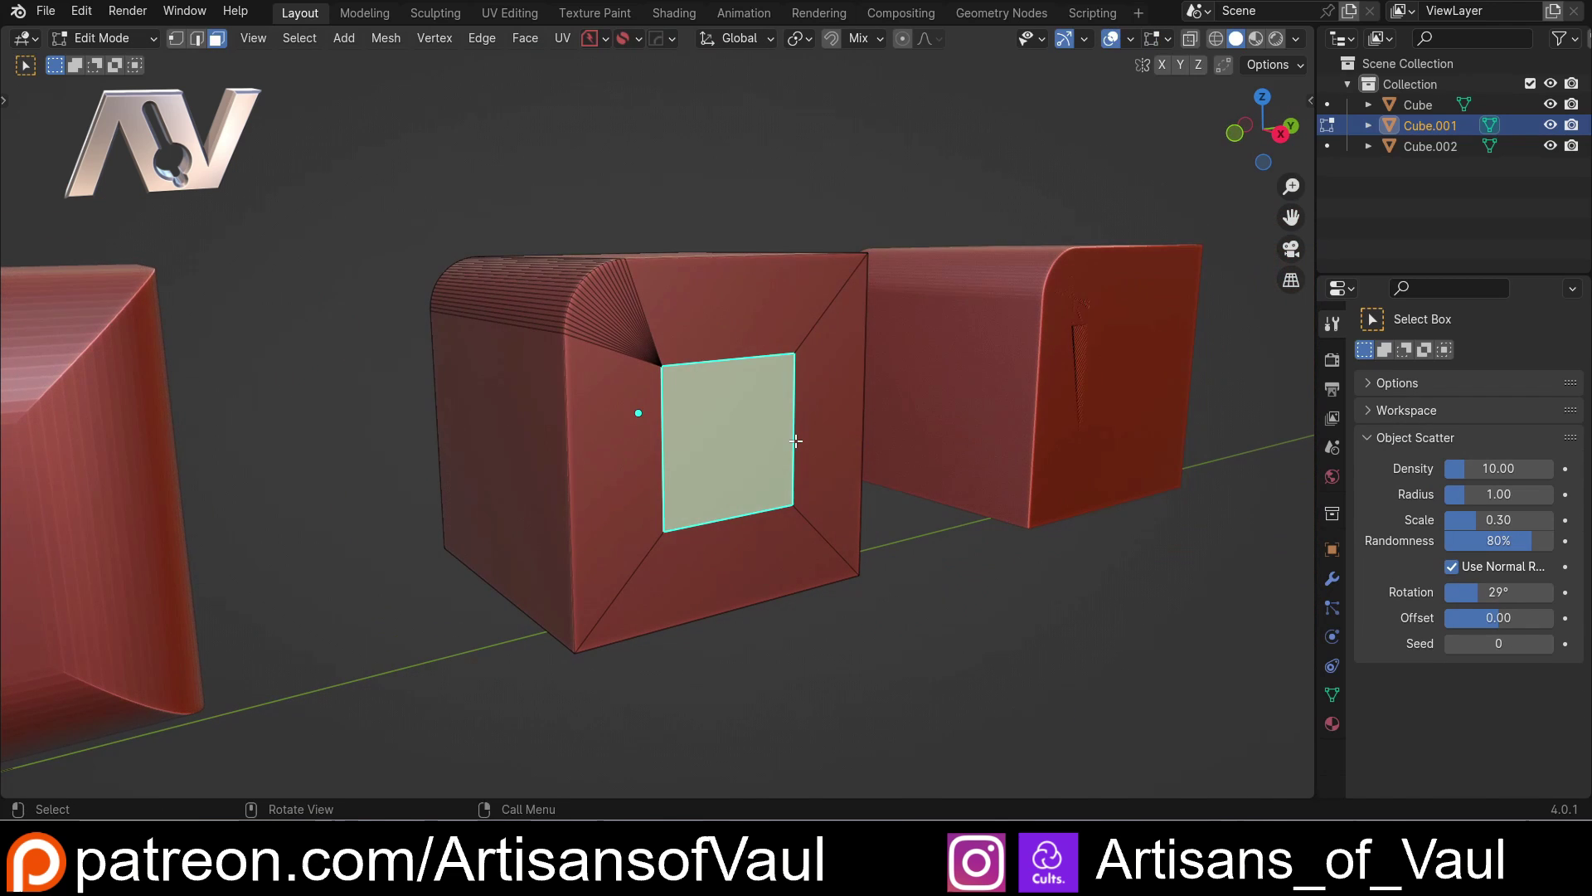
{"action": "key", "text": "e"}
{"action": "left_click", "coordinate": [852, 476]}
{"action": "key", "text": "Tab"}
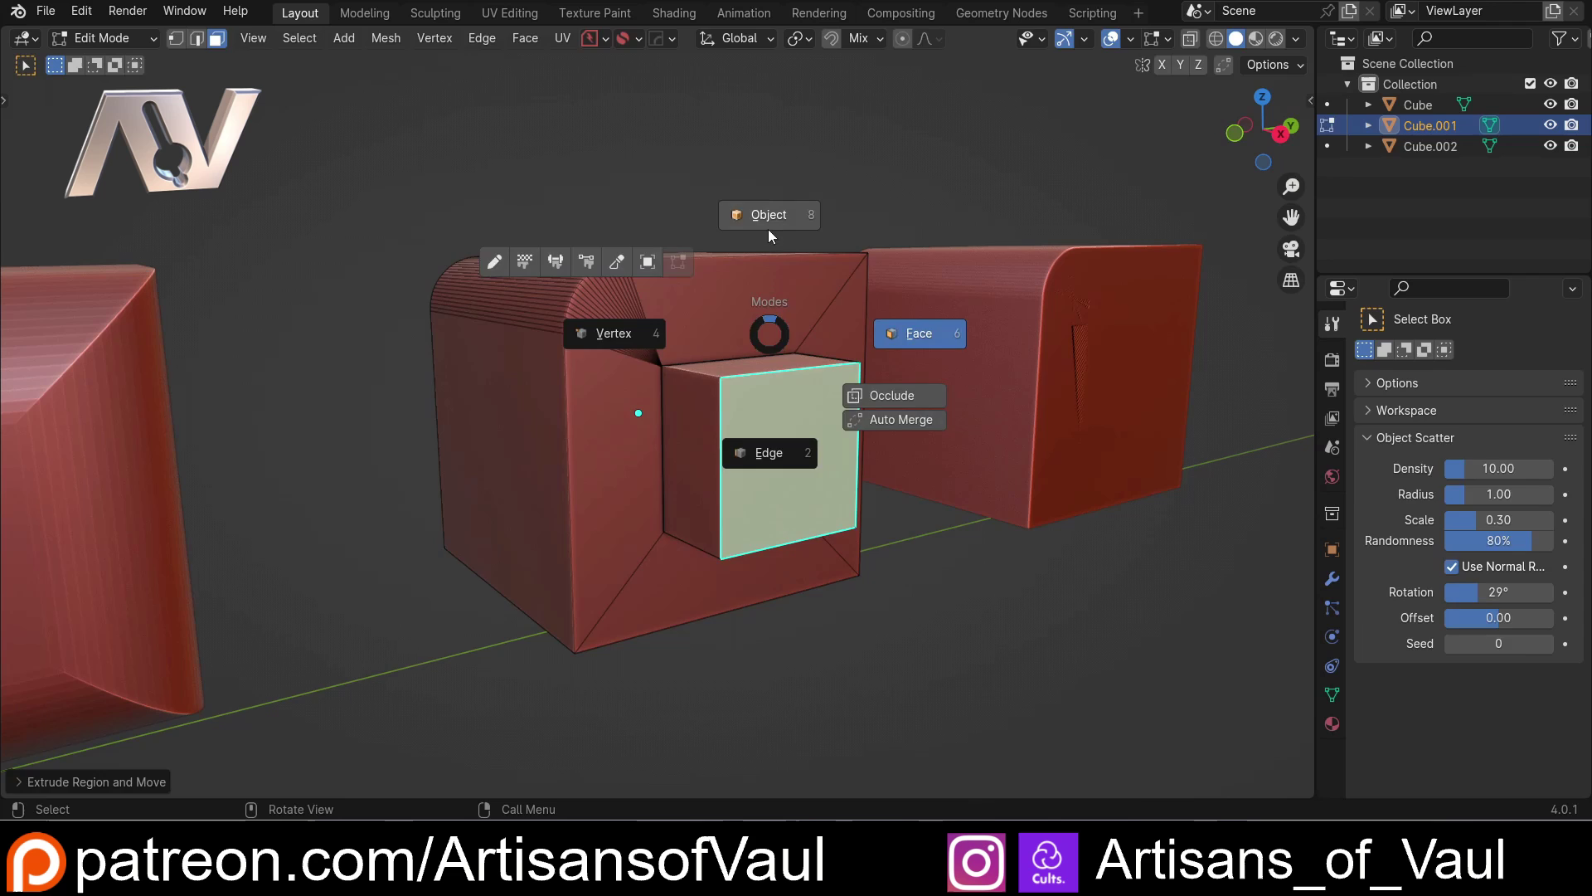
{"action": "left_click", "coordinate": [768, 217]}
Examine the extruded block's shading and the corner topology in vertex selection, returning to Object Mode.
{"action": "scroll", "coordinate": [734, 440], "scroll_direction": "down", "scroll_amount": 2}
{"action": "scroll", "coordinate": [721, 423], "scroll_direction": "up", "scroll_amount": 2}
{"action": "scroll", "coordinate": [712, 408], "scroll_direction": "up", "scroll_amount": 1}
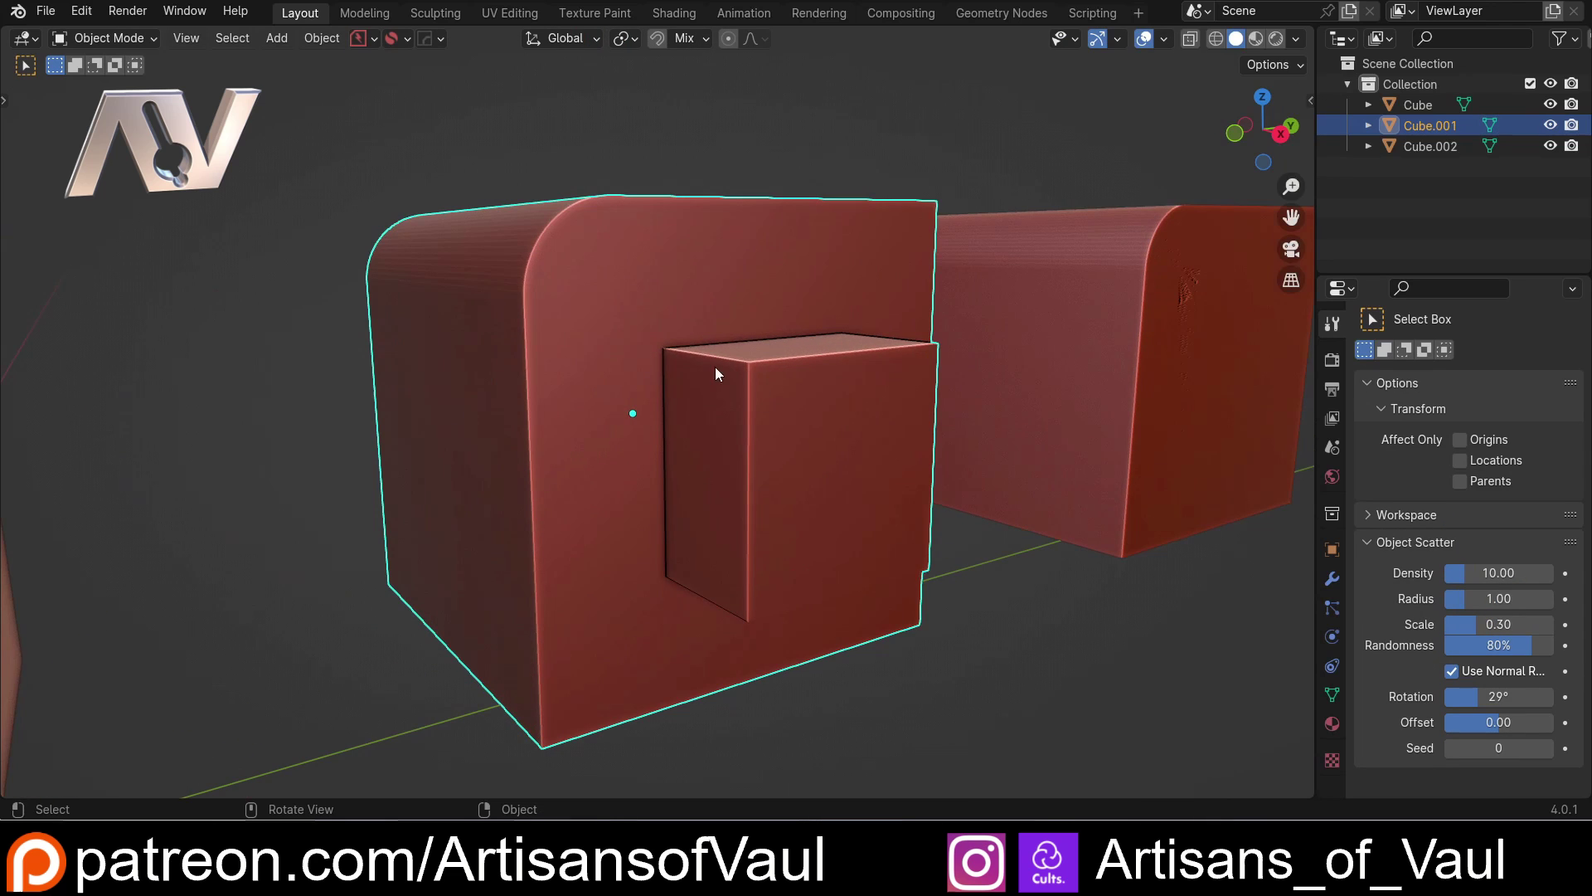
{"action": "key", "text": "Tab"}
{"action": "left_click", "coordinate": [576, 365]}
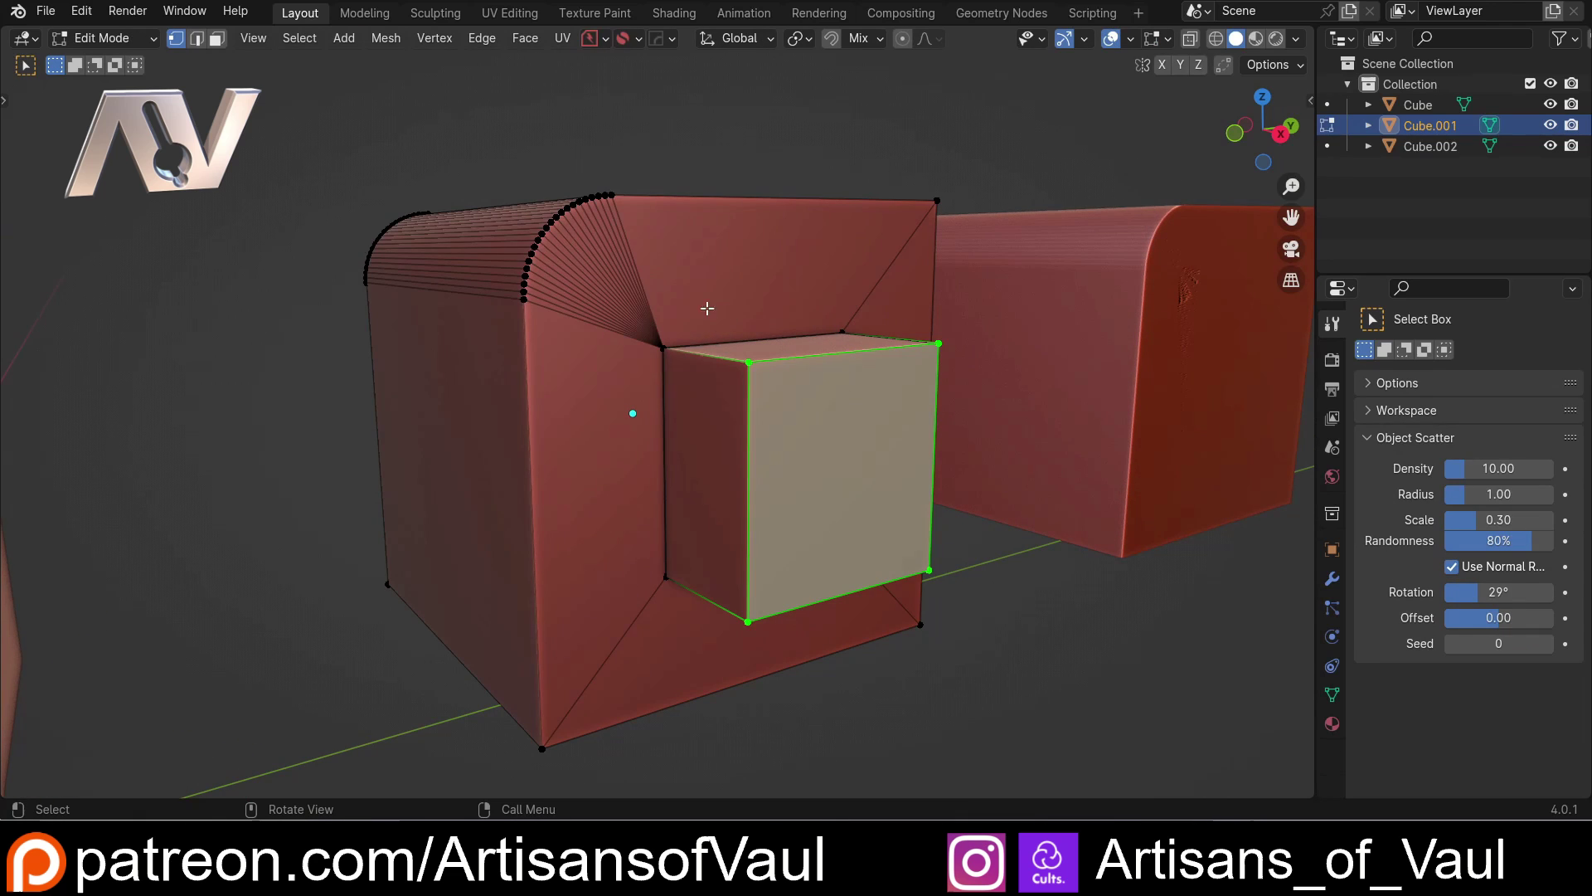
{"action": "key", "text": "Tab"}
{"action": "left_click", "coordinate": [707, 192]}
{"action": "scroll", "coordinate": [630, 332], "scroll_direction": "down", "scroll_amount": 3}
{"action": "scroll", "coordinate": [546, 450], "scroll_direction": "up", "scroll_amount": 2}
Duplicate Cube.002 and place the copy farther along the Y axis.
{"action": "left_click", "coordinate": [497, 431]}
{"action": "middle_click_drag", "start_coordinate": [568, 434], "coordinate": [584, 469]}
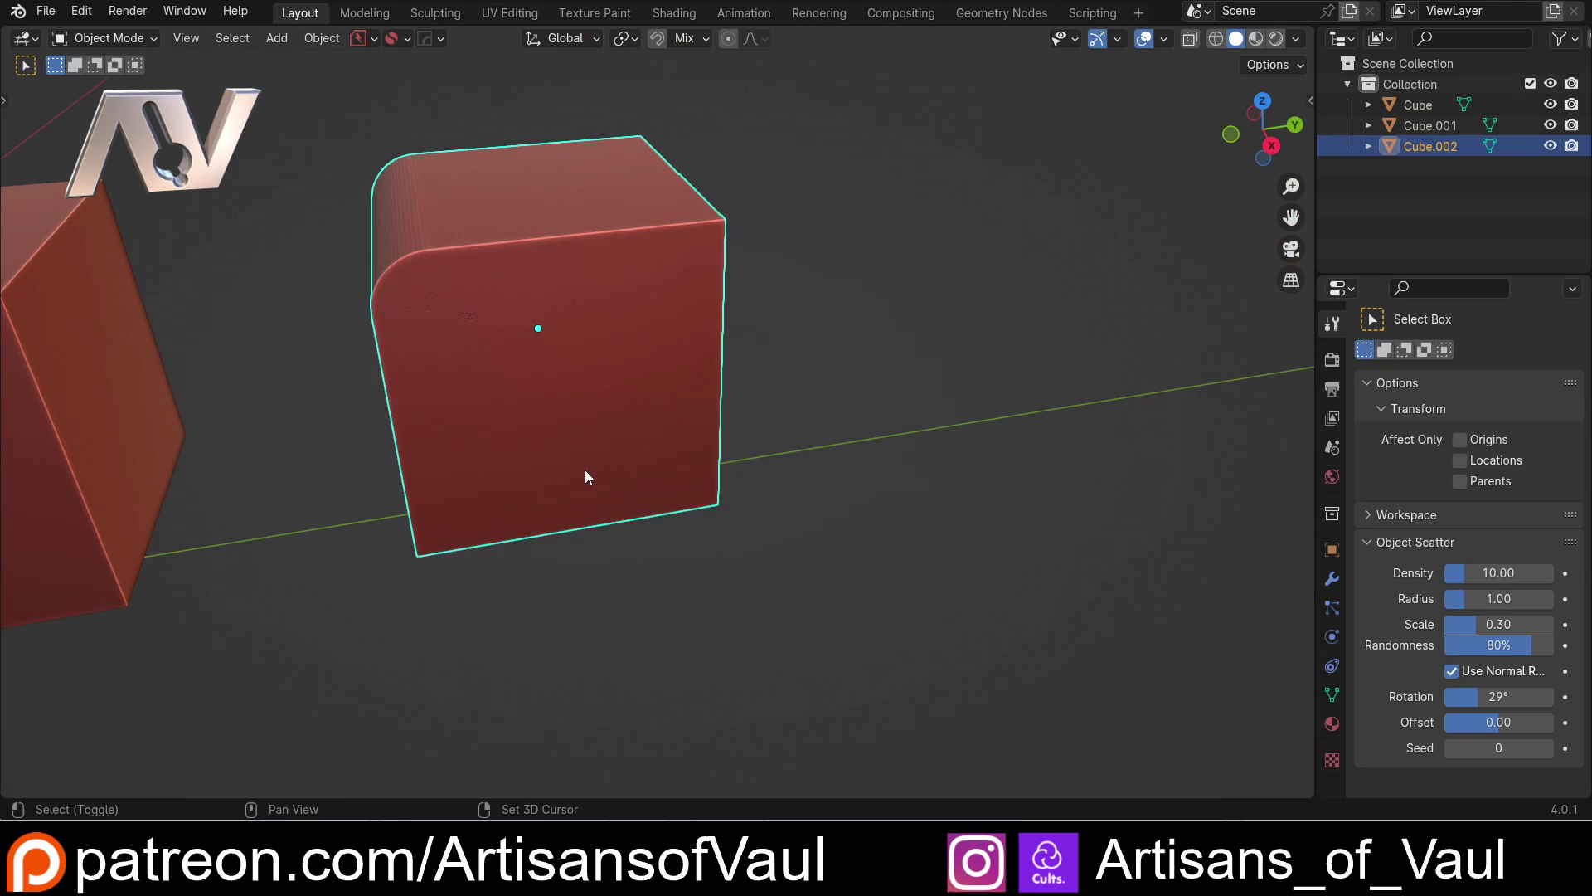
{"action": "key", "text": "shift+d"}
{"action": "key", "text": "y"}
{"action": "left_click", "coordinate": [1111, 415]}
In Cube.002's vertex selection, select all vertices of the overlapping inner arc with X-ray display enabled temporarily.
{"action": "middle_click_drag", "start_coordinate": [590, 388], "coordinate": [562, 367], "text": "shift"}
{"action": "left_click", "coordinate": [685, 478]}
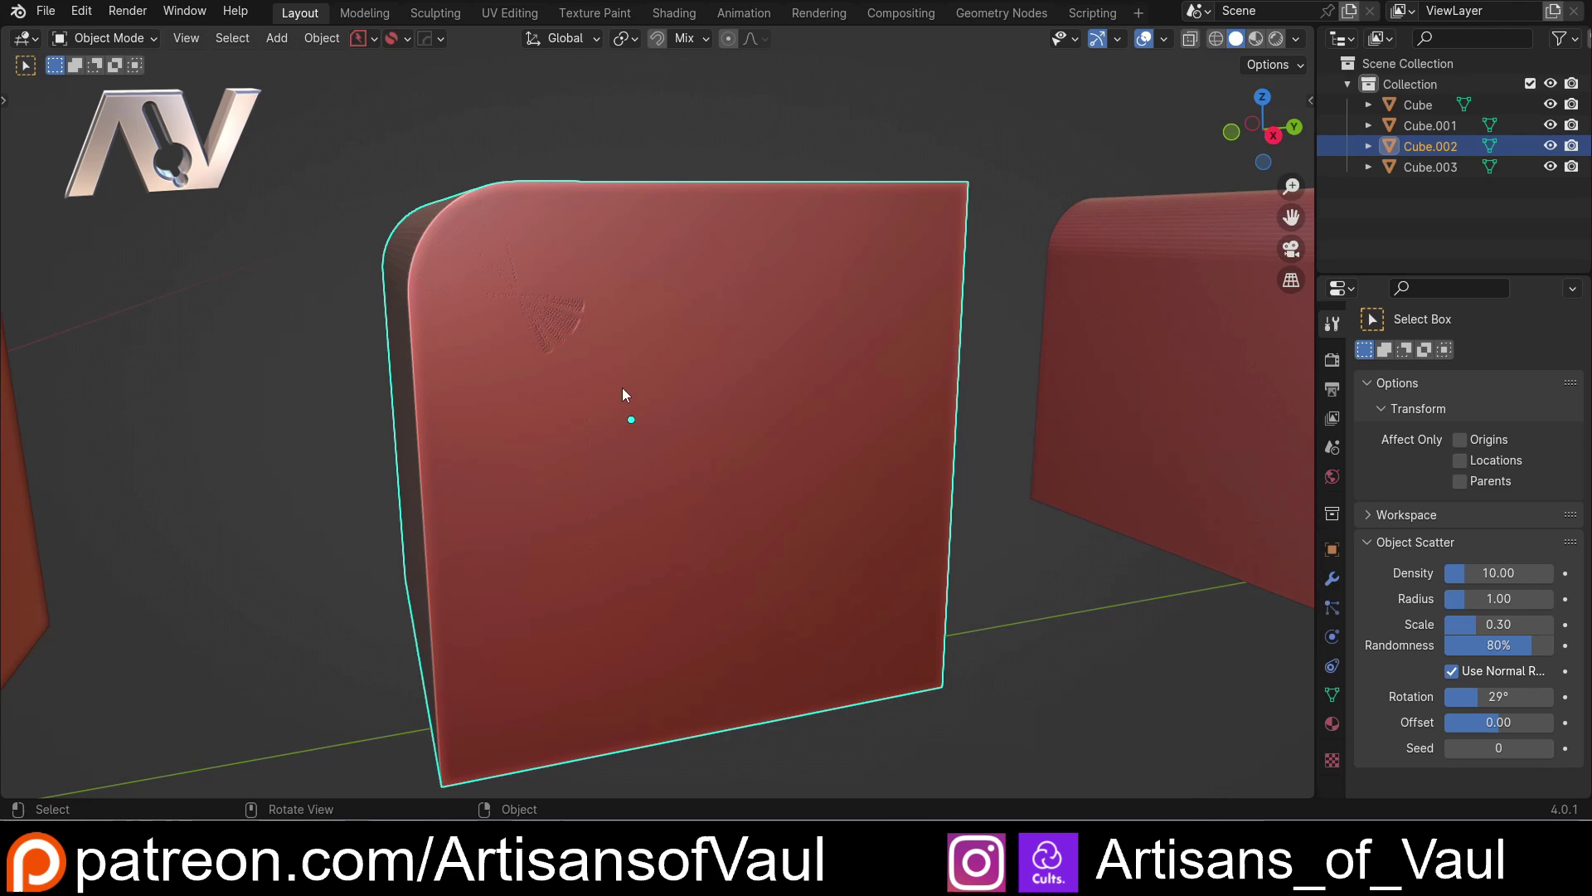
{"action": "key", "text": "Tab"}
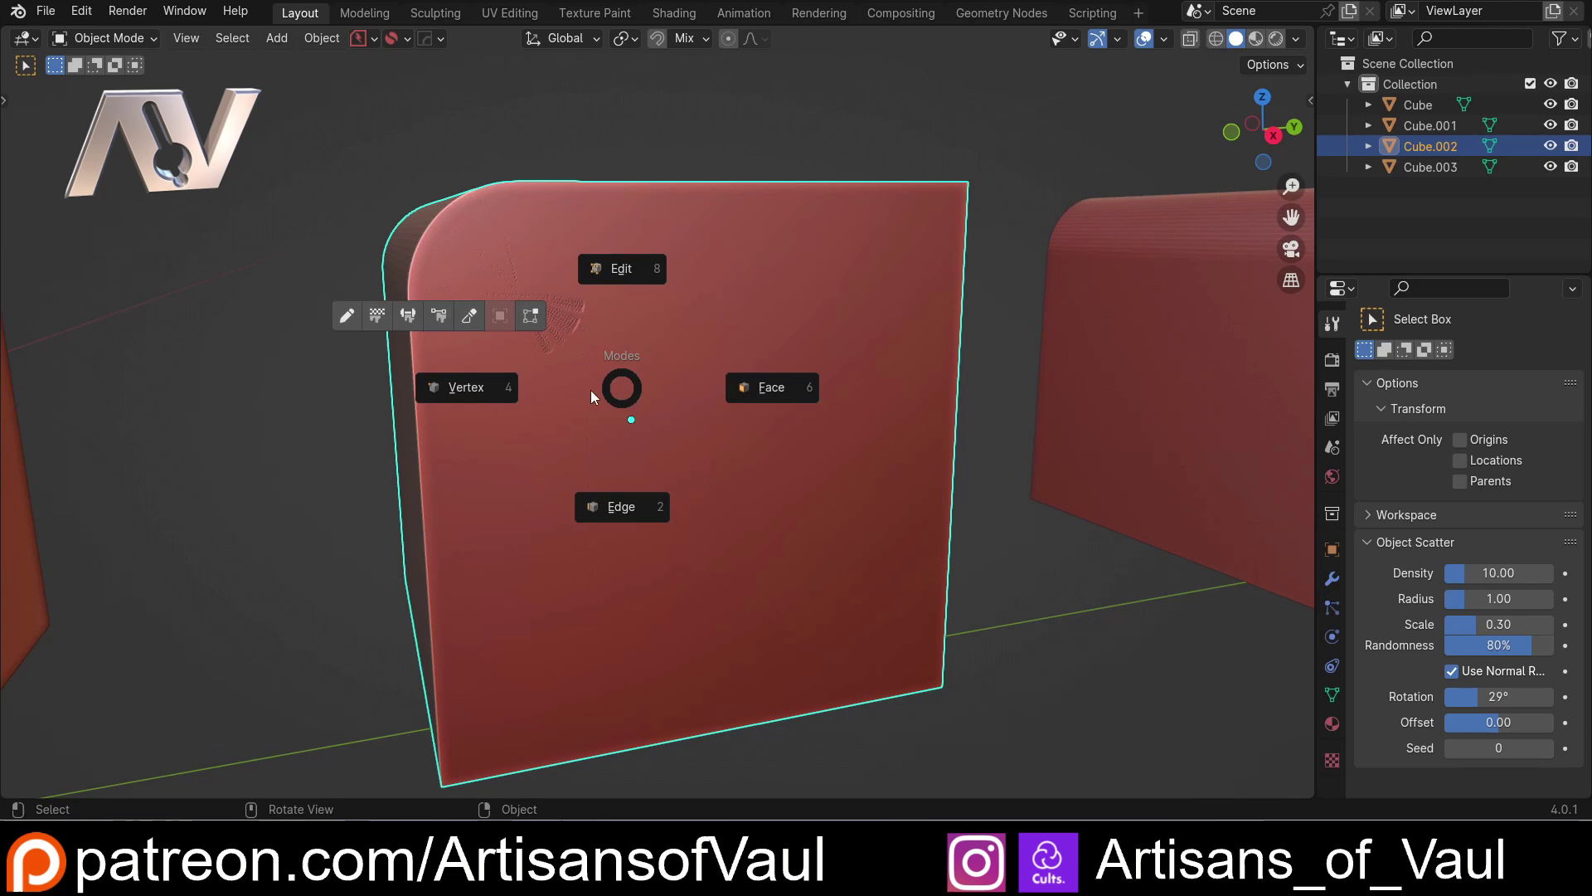
{"action": "left_click", "coordinate": [491, 386]}
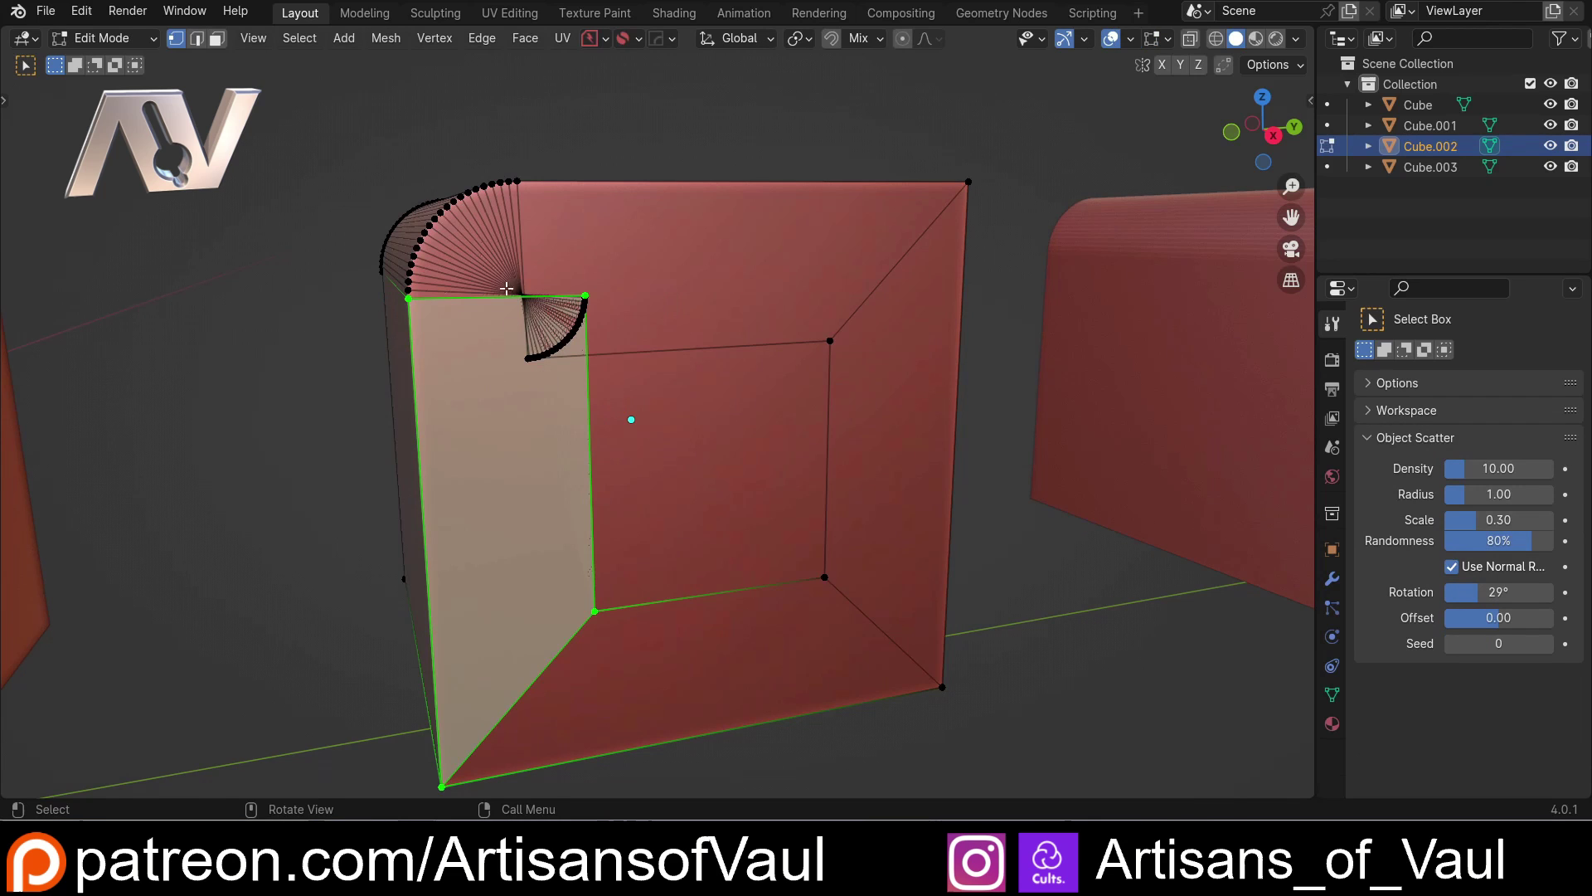
{"action": "left_click_drag", "start_coordinate": [507, 288], "coordinate": [626, 398]}
{"action": "key", "text": "alt+z"}
{"action": "left_click_drag", "start_coordinate": [499, 283], "coordinate": [612, 382]}
{"action": "key", "text": "alt+z"}
Scale the selected inner-arc vertices by about -1.34 to flip the arc.
{"action": "scroll", "coordinate": [635, 375], "scroll_direction": "up", "scroll_amount": 4}
{"action": "key", "text": "s"}
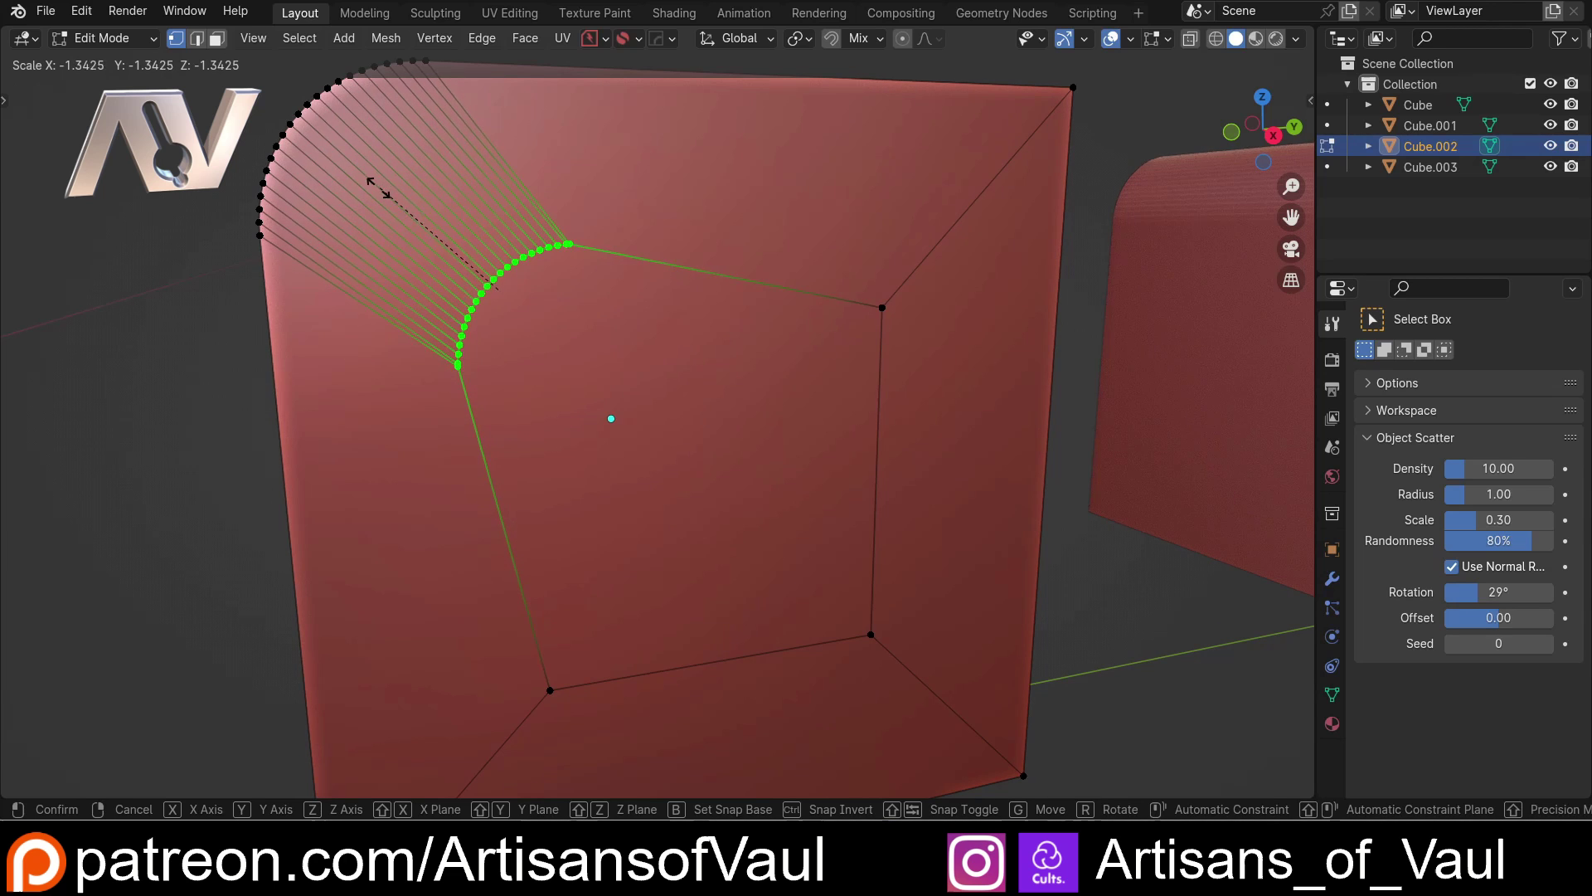
{"action": "left_click", "coordinate": [378, 189]}
{"action": "middle_click_drag", "start_coordinate": [504, 359], "coordinate": [457, 353]}
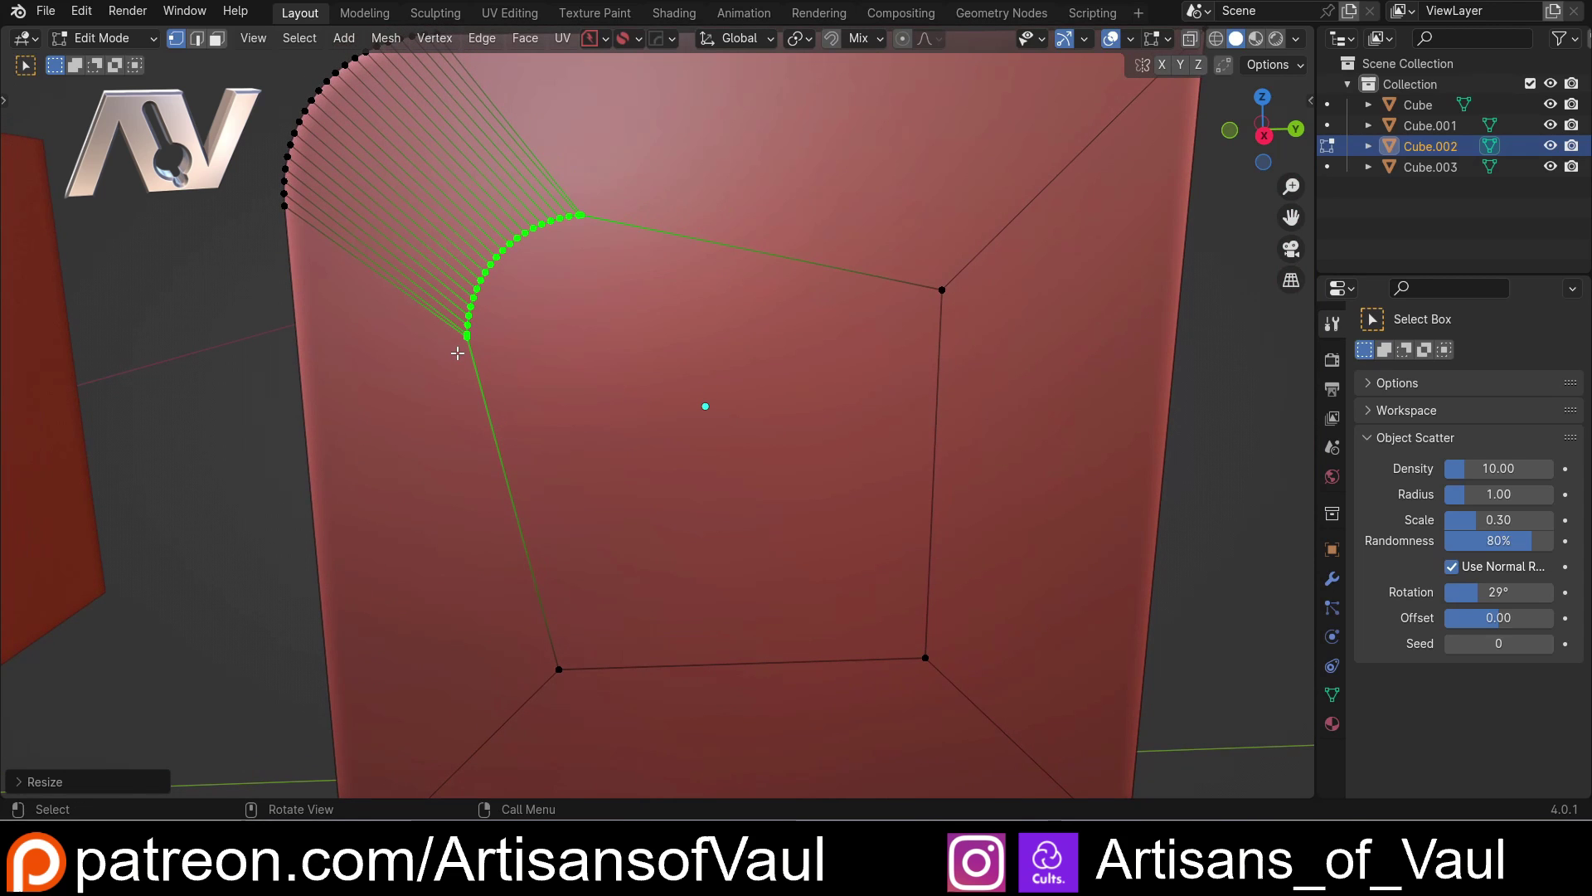
Move the flipped arc along Y, snapping from its lower end vertex to the lower-left corner vertex of the inset.
{"action": "key", "text": "g"}
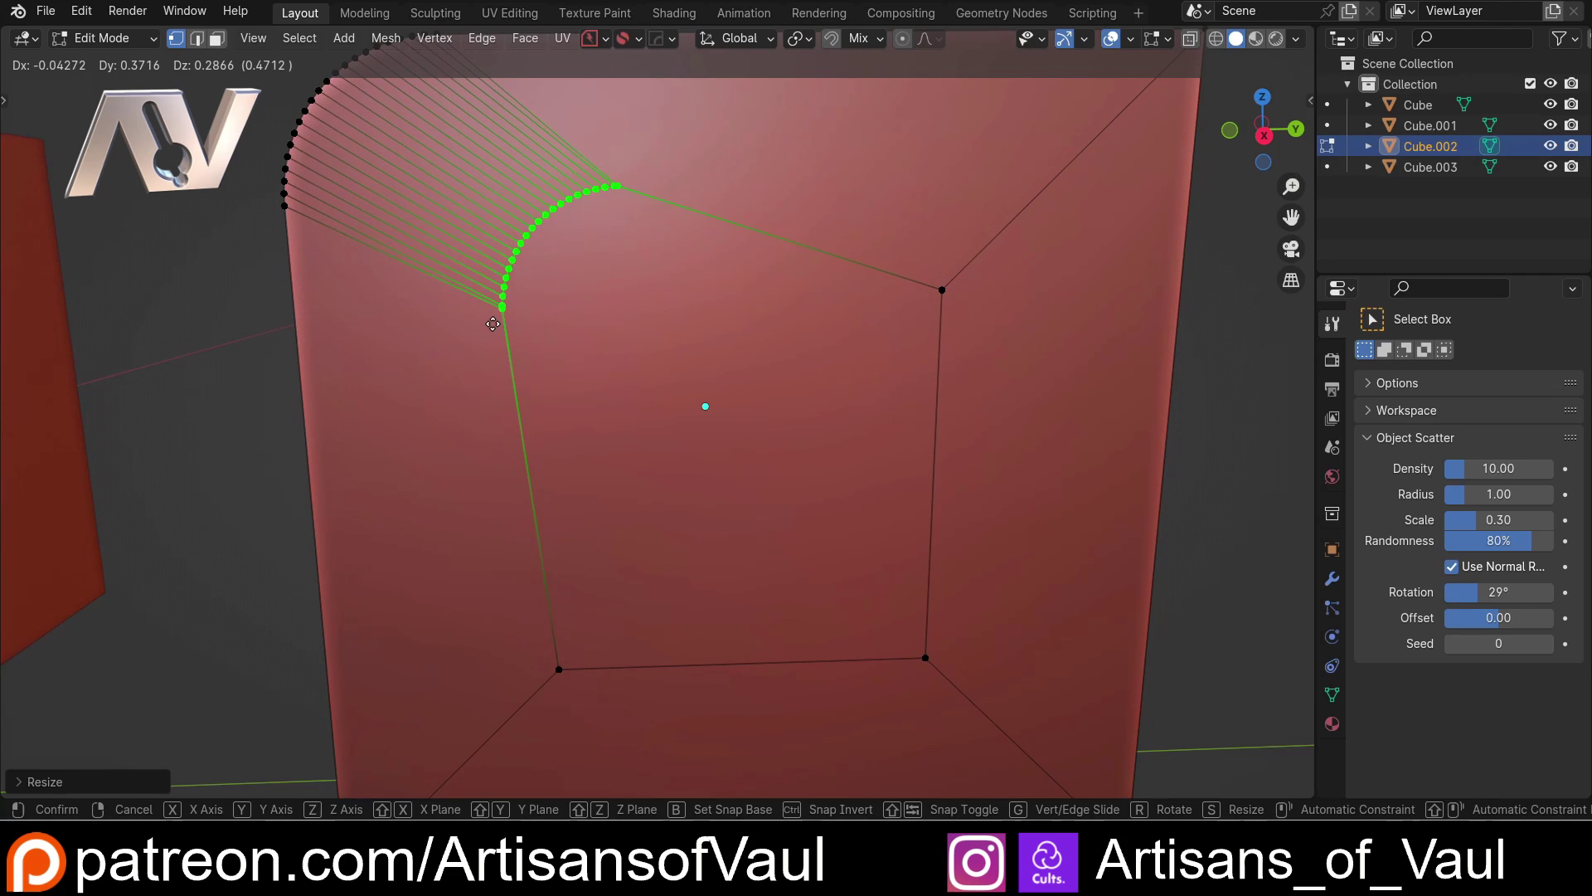
{"action": "key", "text": "ctrl"}
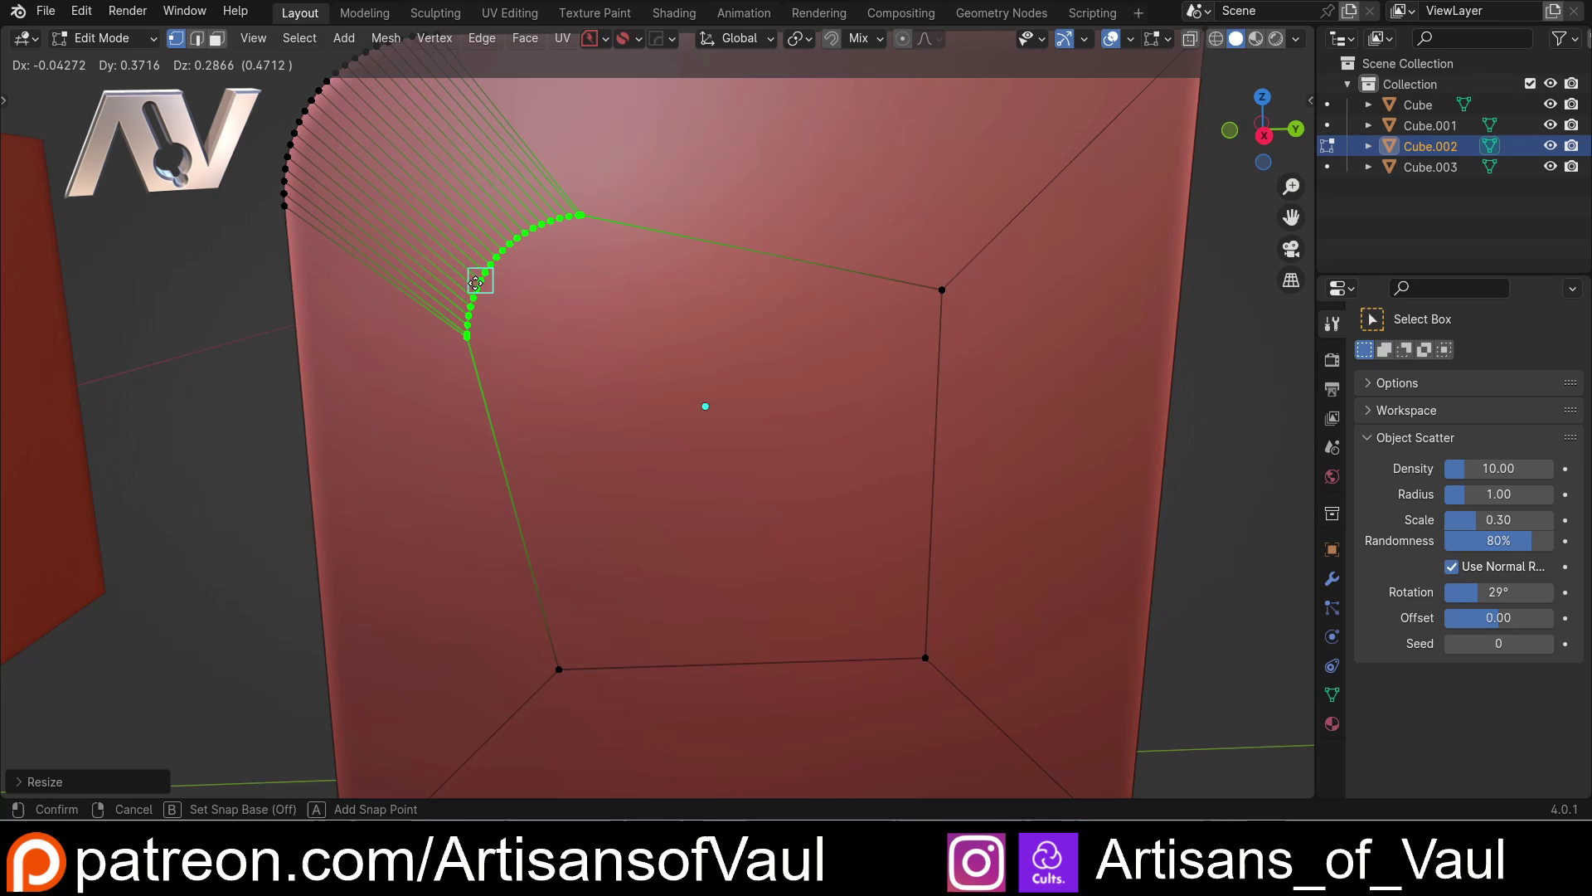
{"action": "scroll", "coordinate": [469, 349], "scroll_direction": "up", "scroll_amount": 2}
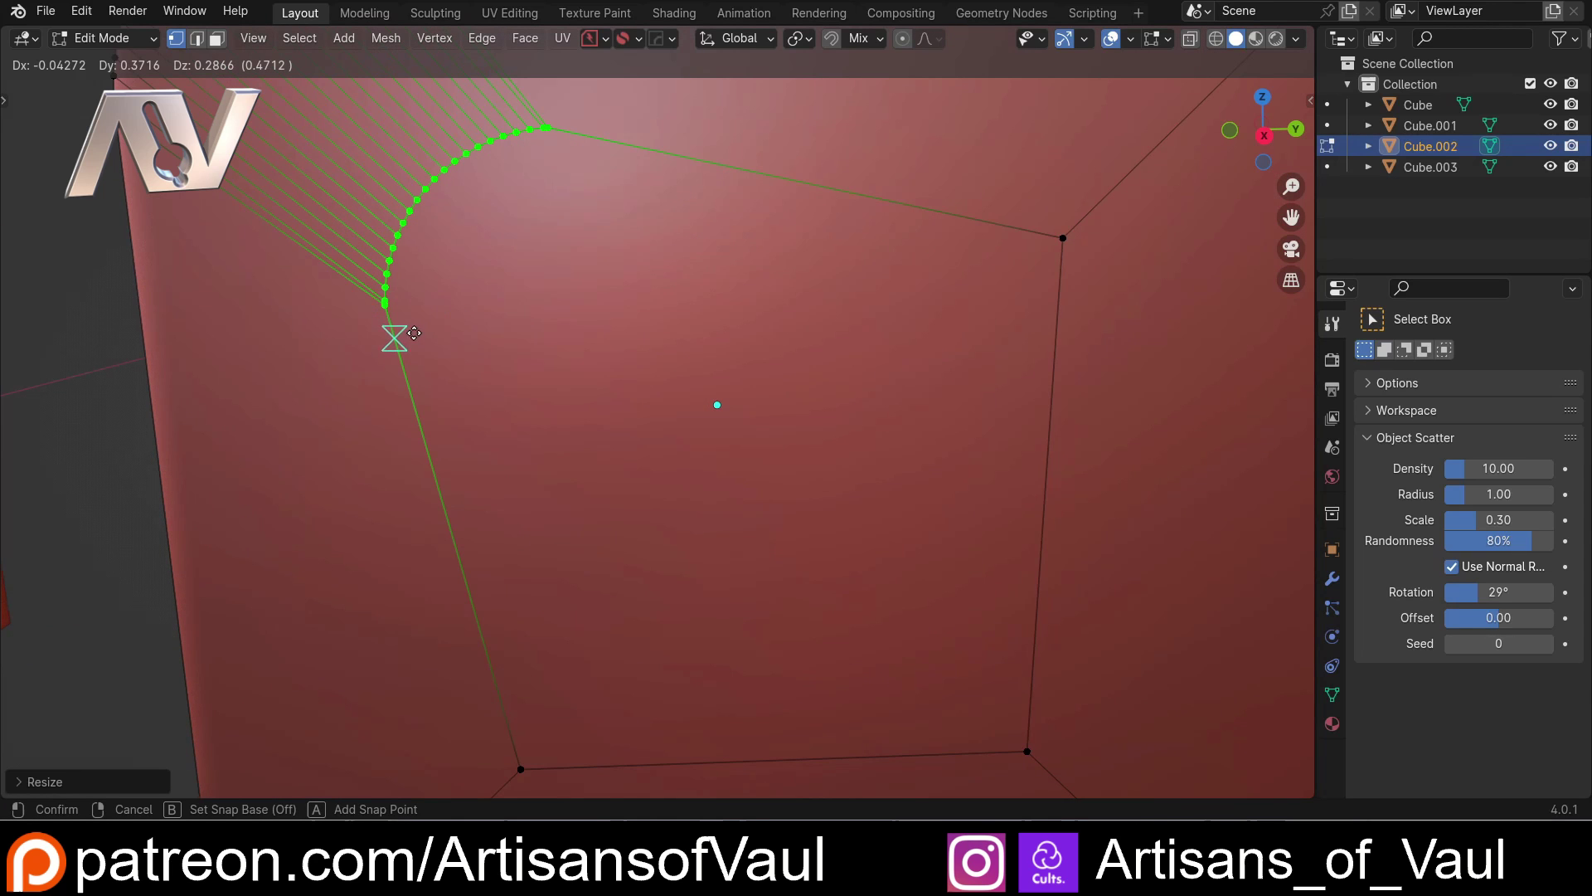
{"action": "middle_click_drag", "start_coordinate": [395, 337], "coordinate": [500, 247]}
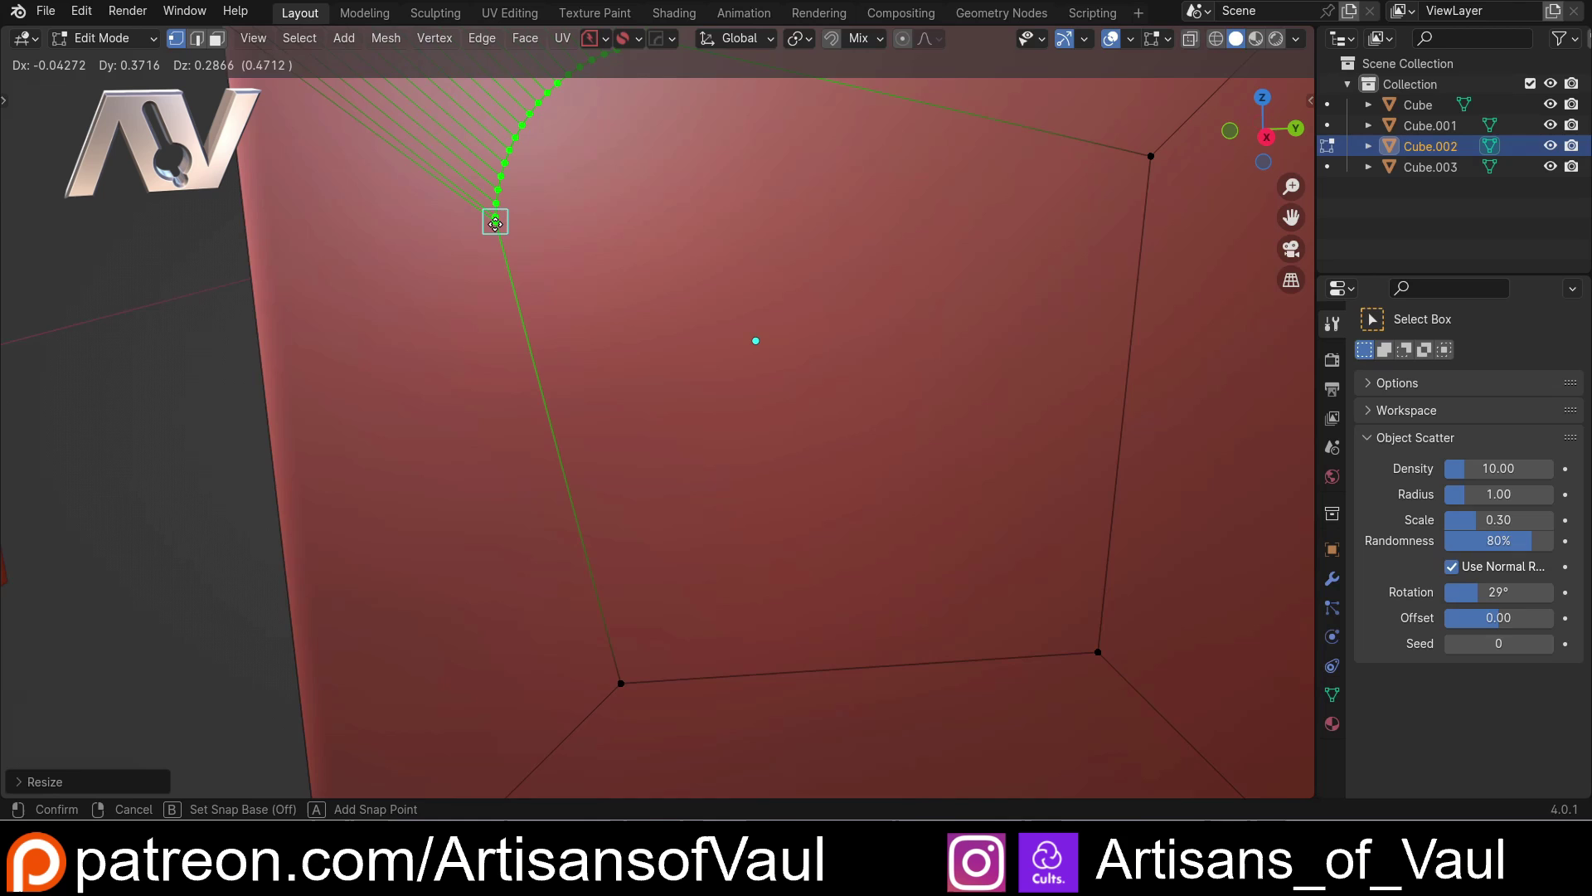
{"action": "left_click", "coordinate": [495, 224]}
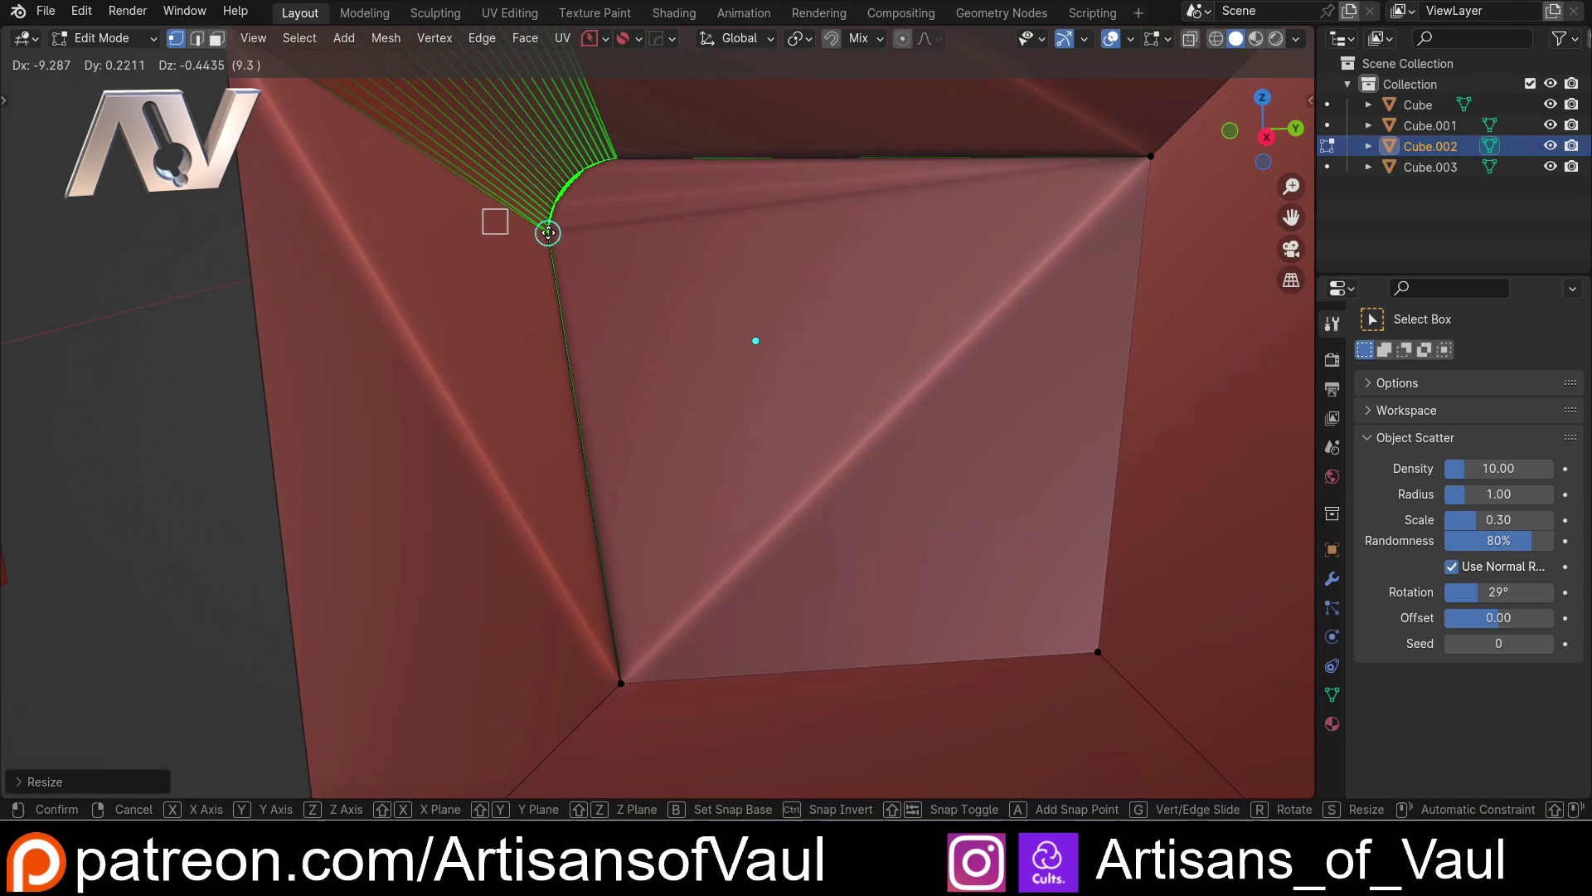
{"action": "key", "text": "y"}
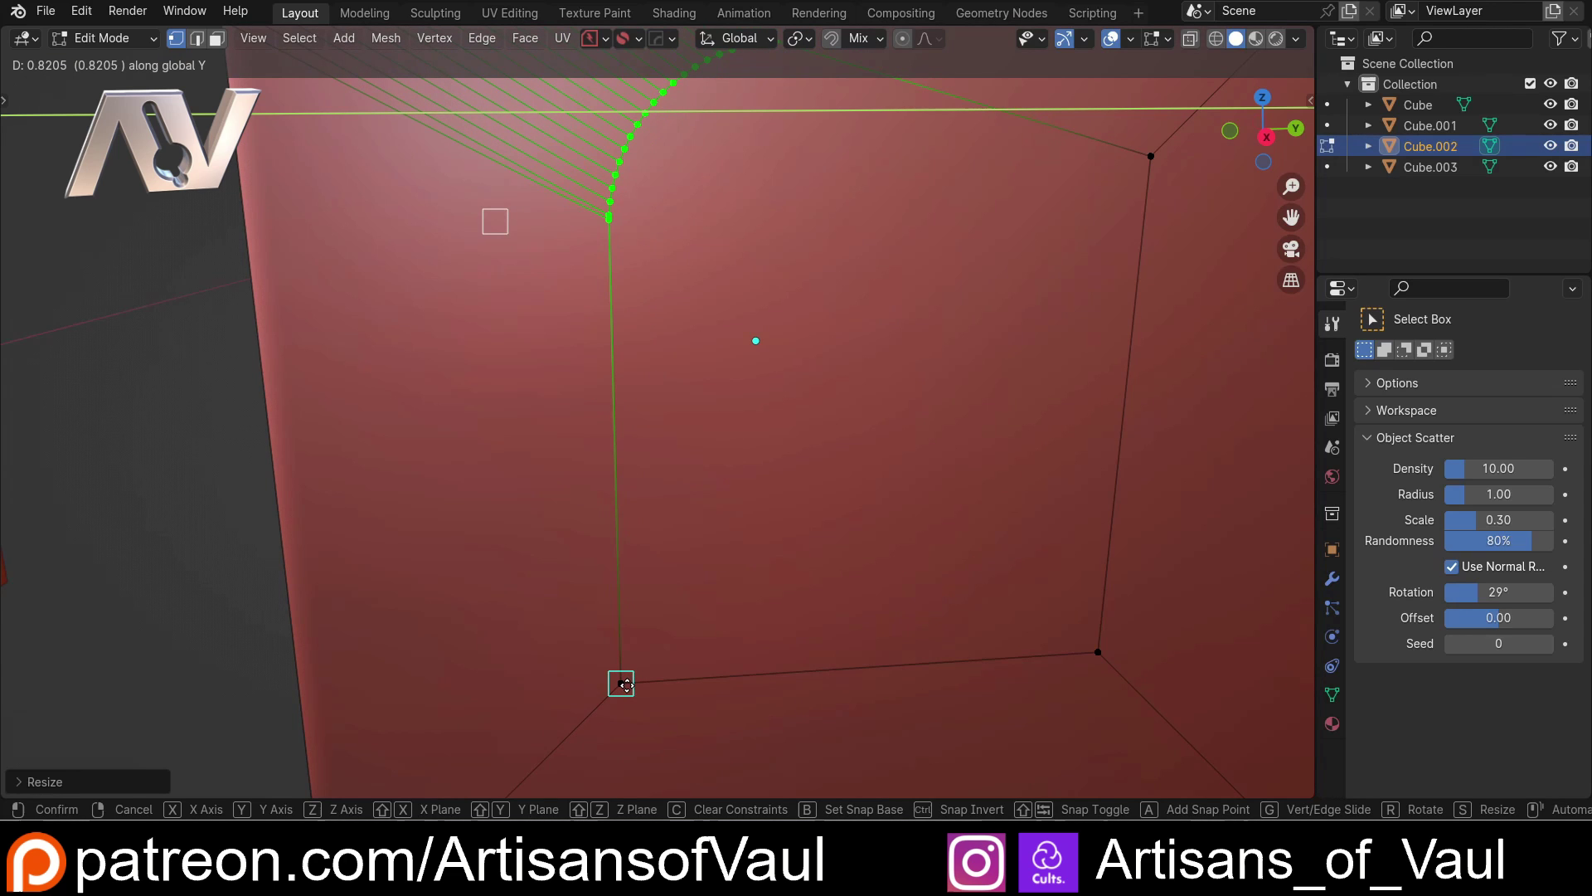
{"action": "left_click", "coordinate": [624, 684]}
{"action": "scroll", "coordinate": [633, 675], "scroll_direction": "down", "scroll_amount": 5}
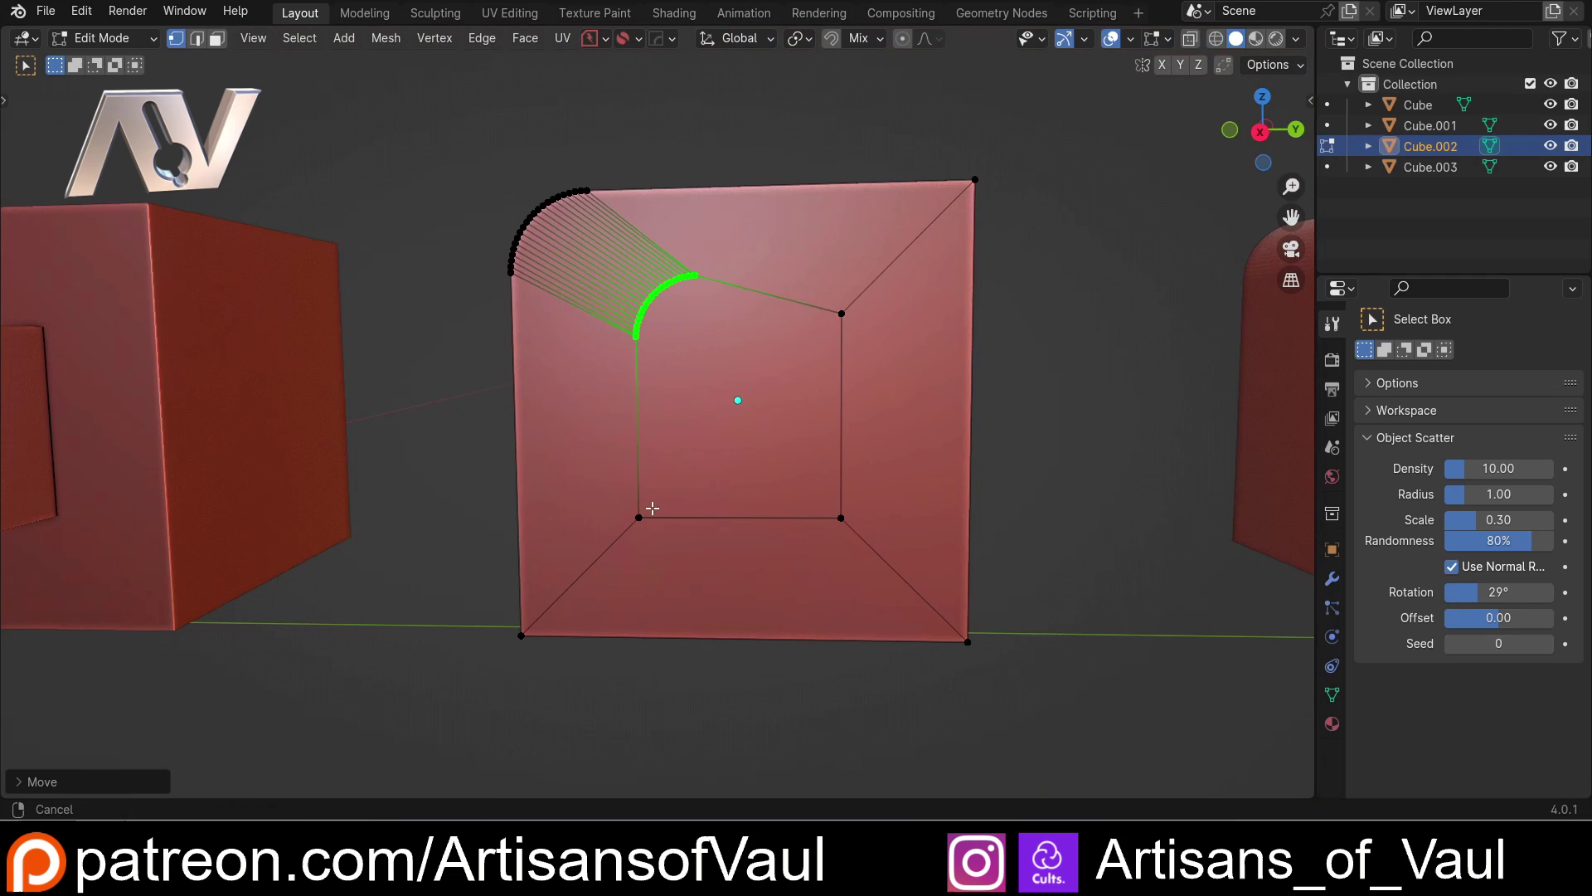
{"action": "key", "text": "Tab"}
{"action": "left_click", "coordinate": [714, 589]}
{"action": "left_click", "coordinate": [649, 449]}
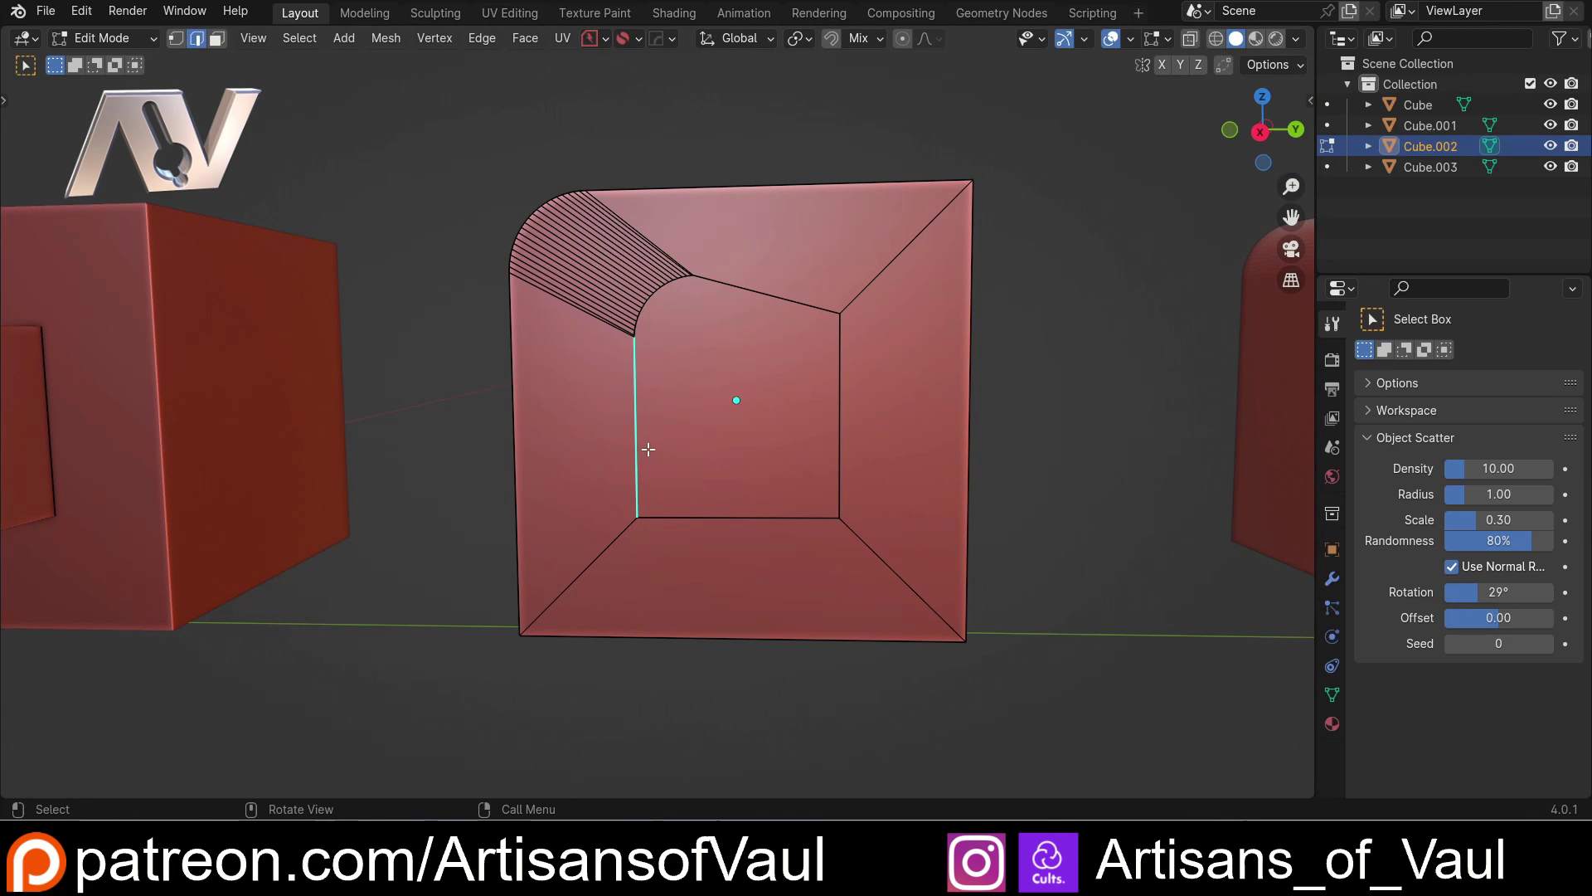
{"action": "left_click", "coordinate": [508, 446], "text": "shift"}
{"action": "middle_click_drag", "start_coordinate": [690, 399], "coordinate": [619, 462], "text": "shift"}
{"action": "key", "text": "Tab"}
{"action": "left_click", "coordinate": [507, 465]}
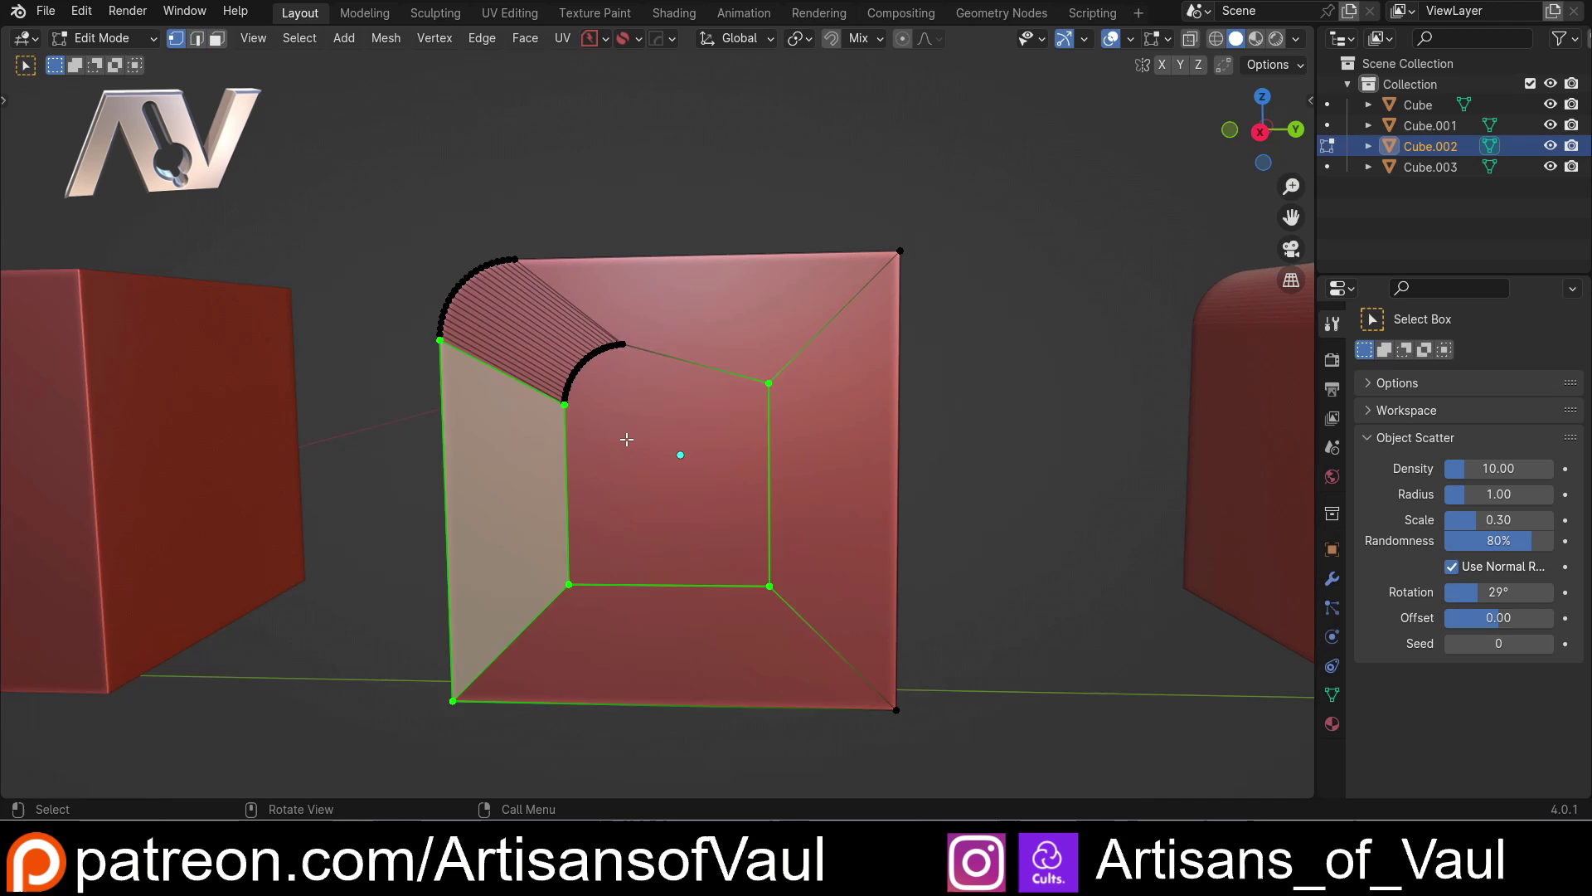
Clear the selection and reselect all vertices of the inner arc with wireframe display enabled temporarily.
{"action": "key", "text": "alt+a"}
{"action": "middle_click_drag", "start_coordinate": [576, 371], "coordinate": [526, 330]}
{"action": "key", "text": "shift+z"}
{"action": "left_click_drag", "start_coordinate": [525, 329], "coordinate": [659, 444]}
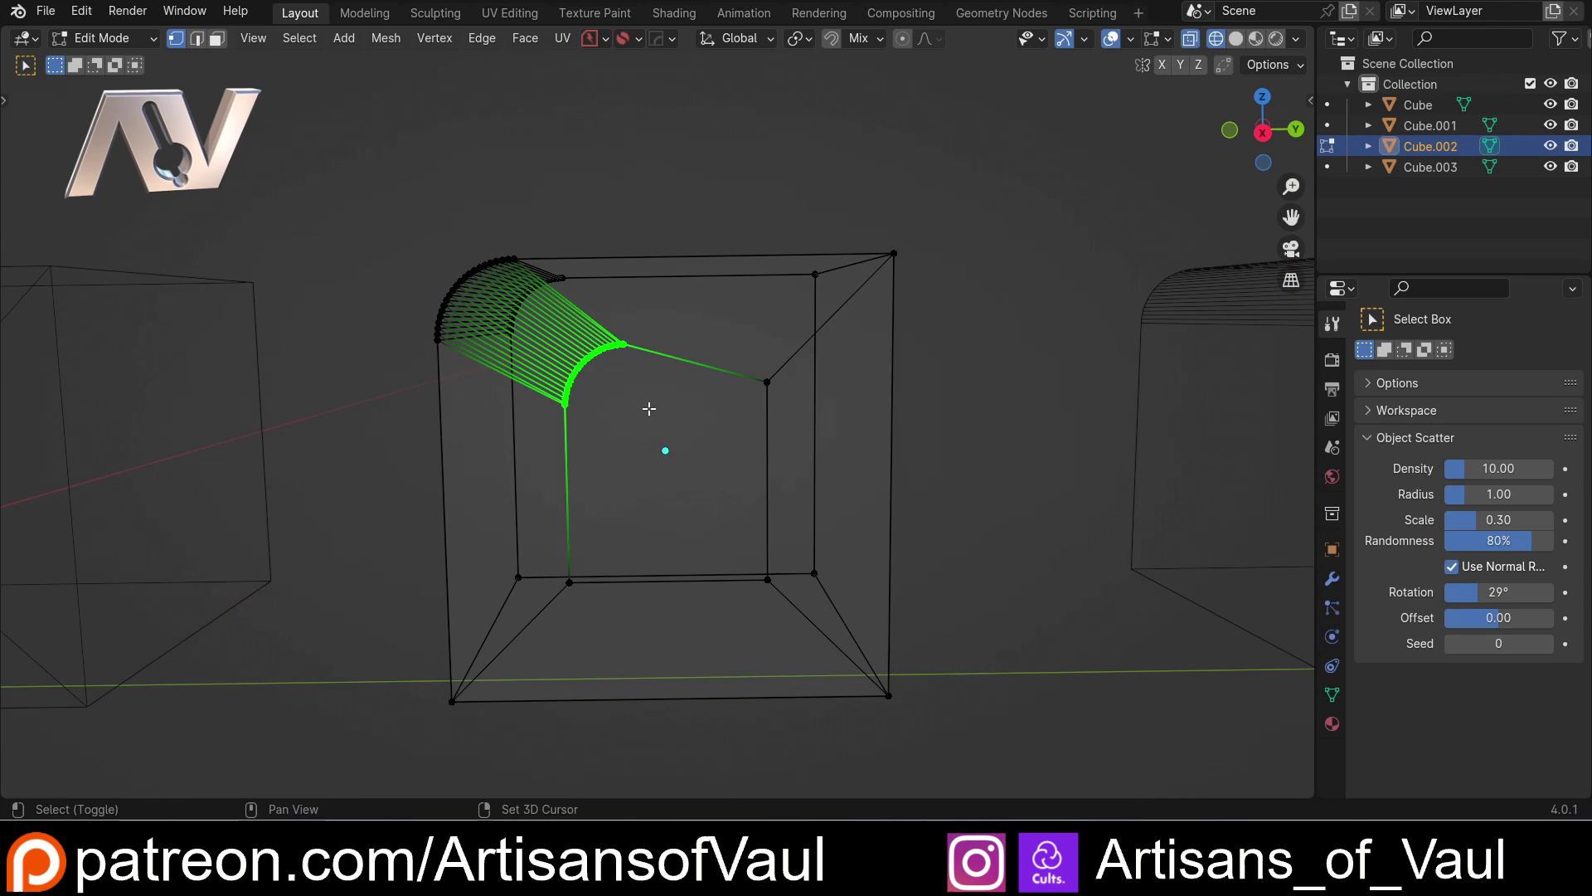
{"action": "scroll", "coordinate": [640, 387], "scroll_direction": "up", "scroll_amount": 3}
{"action": "key", "text": "shift+z"}
{"action": "scroll", "coordinate": [617, 381], "scroll_direction": "up", "scroll_amount": 5}
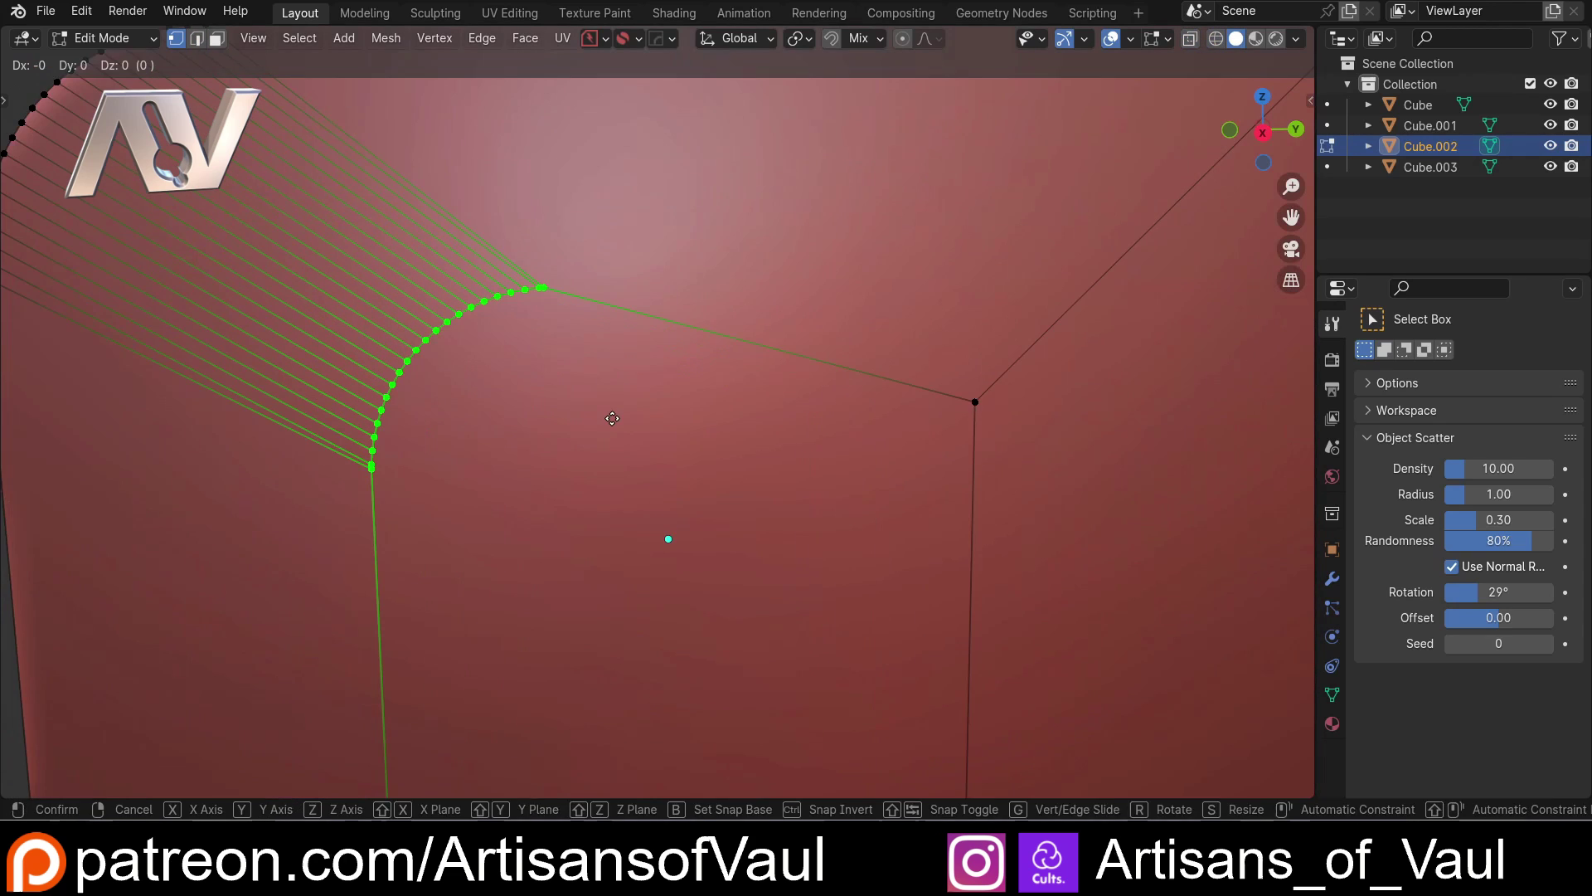
Move the inner arc along Z, snapping from its upper end vertex to the upper-right corner vertex of the inset.
{"action": "key", "text": "g"}
{"action": "left_click", "coordinate": [552, 291]}
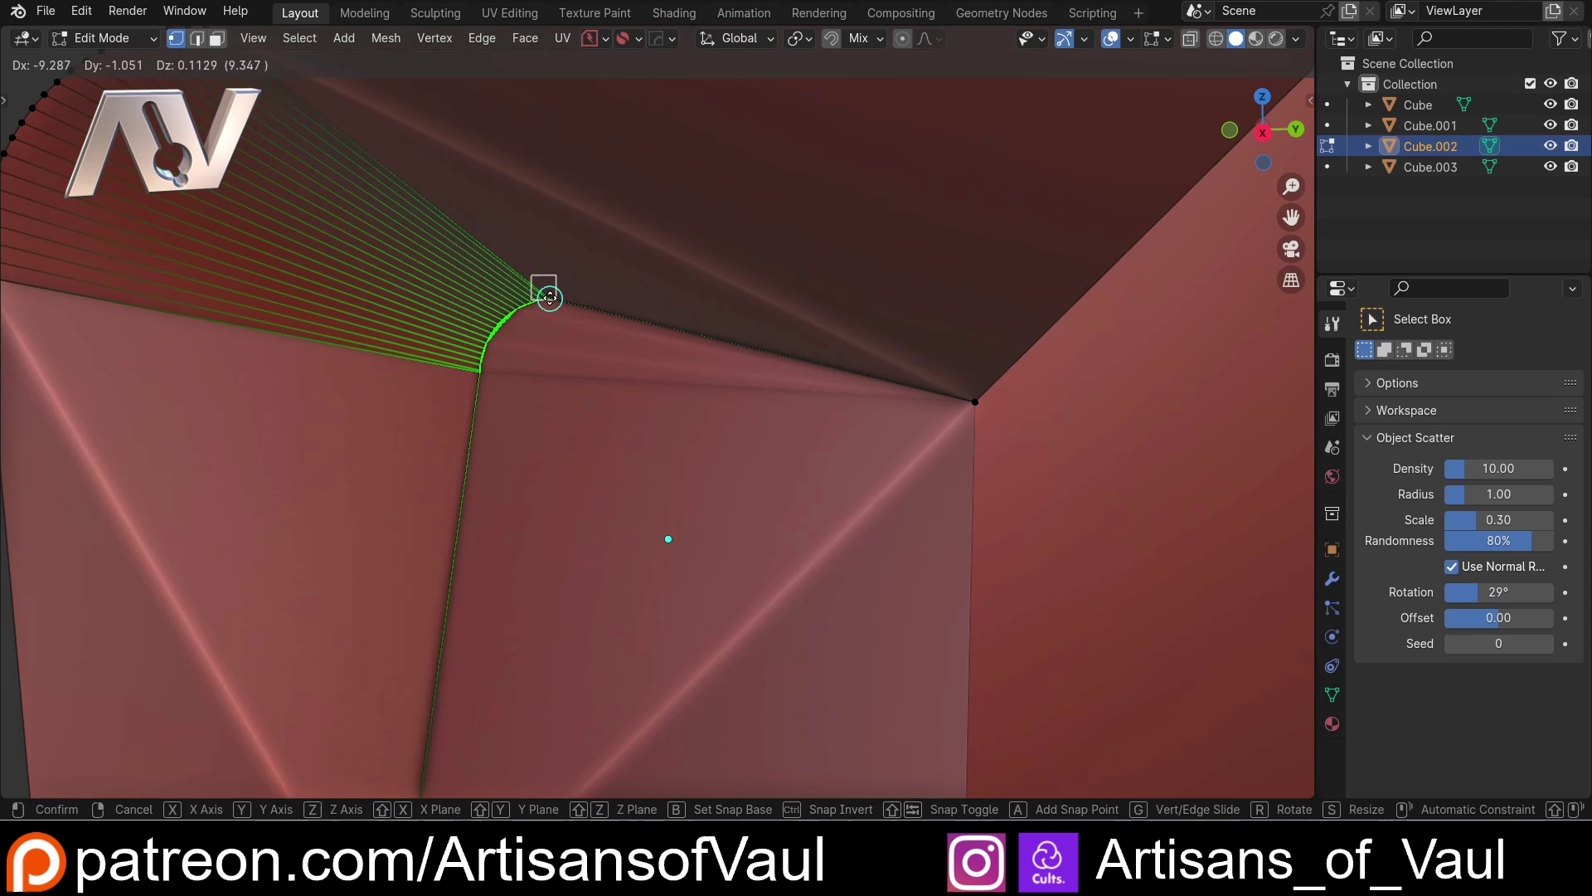
{"action": "key", "text": "z"}
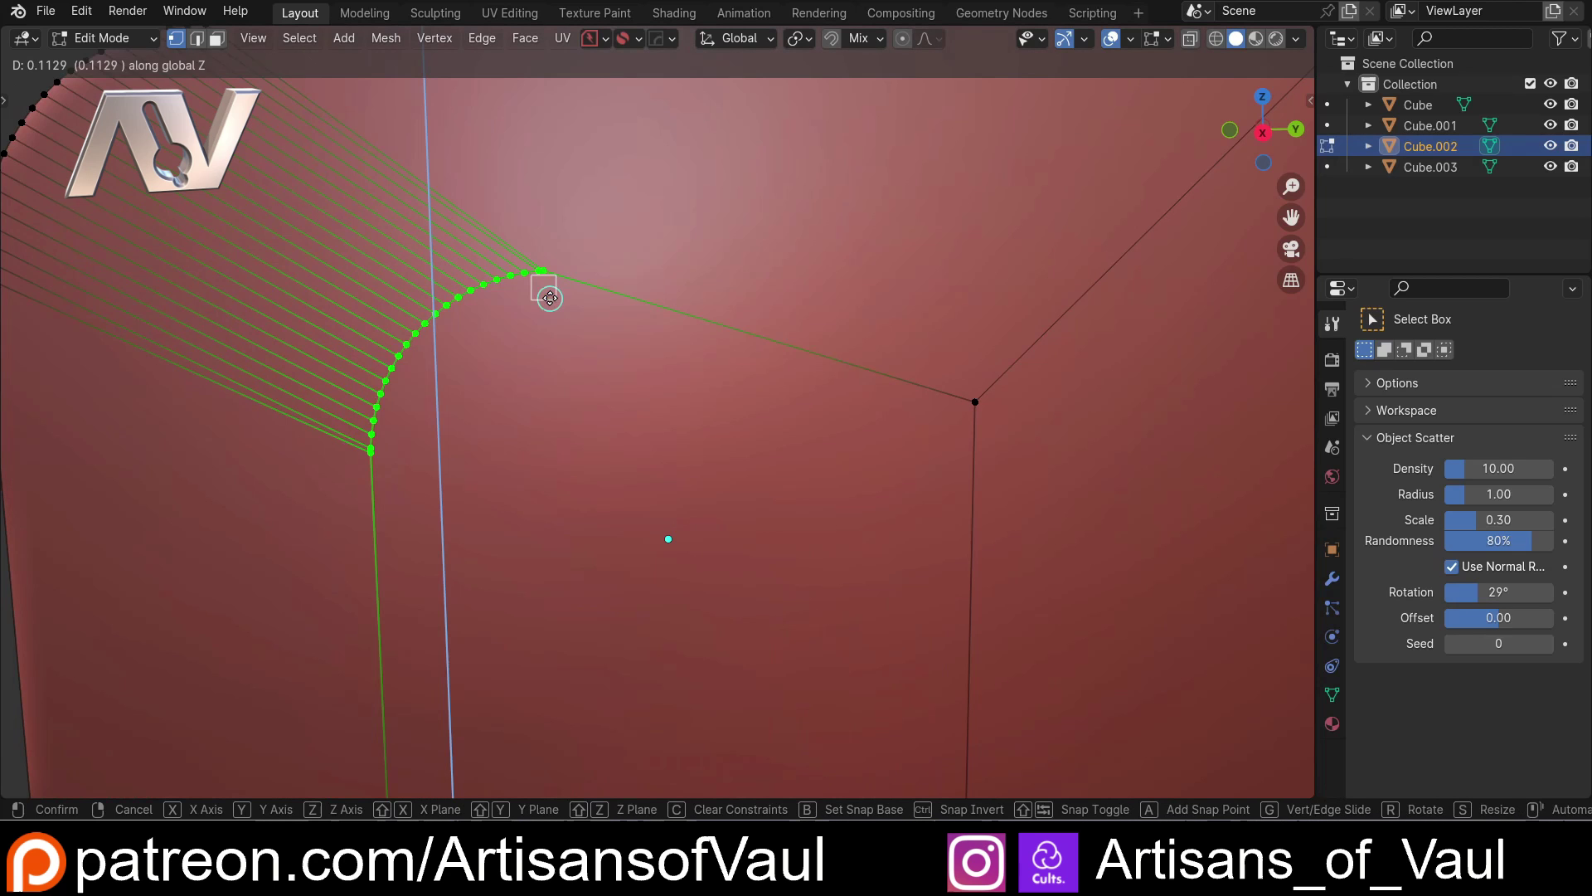
{"action": "left_click", "coordinate": [989, 406]}
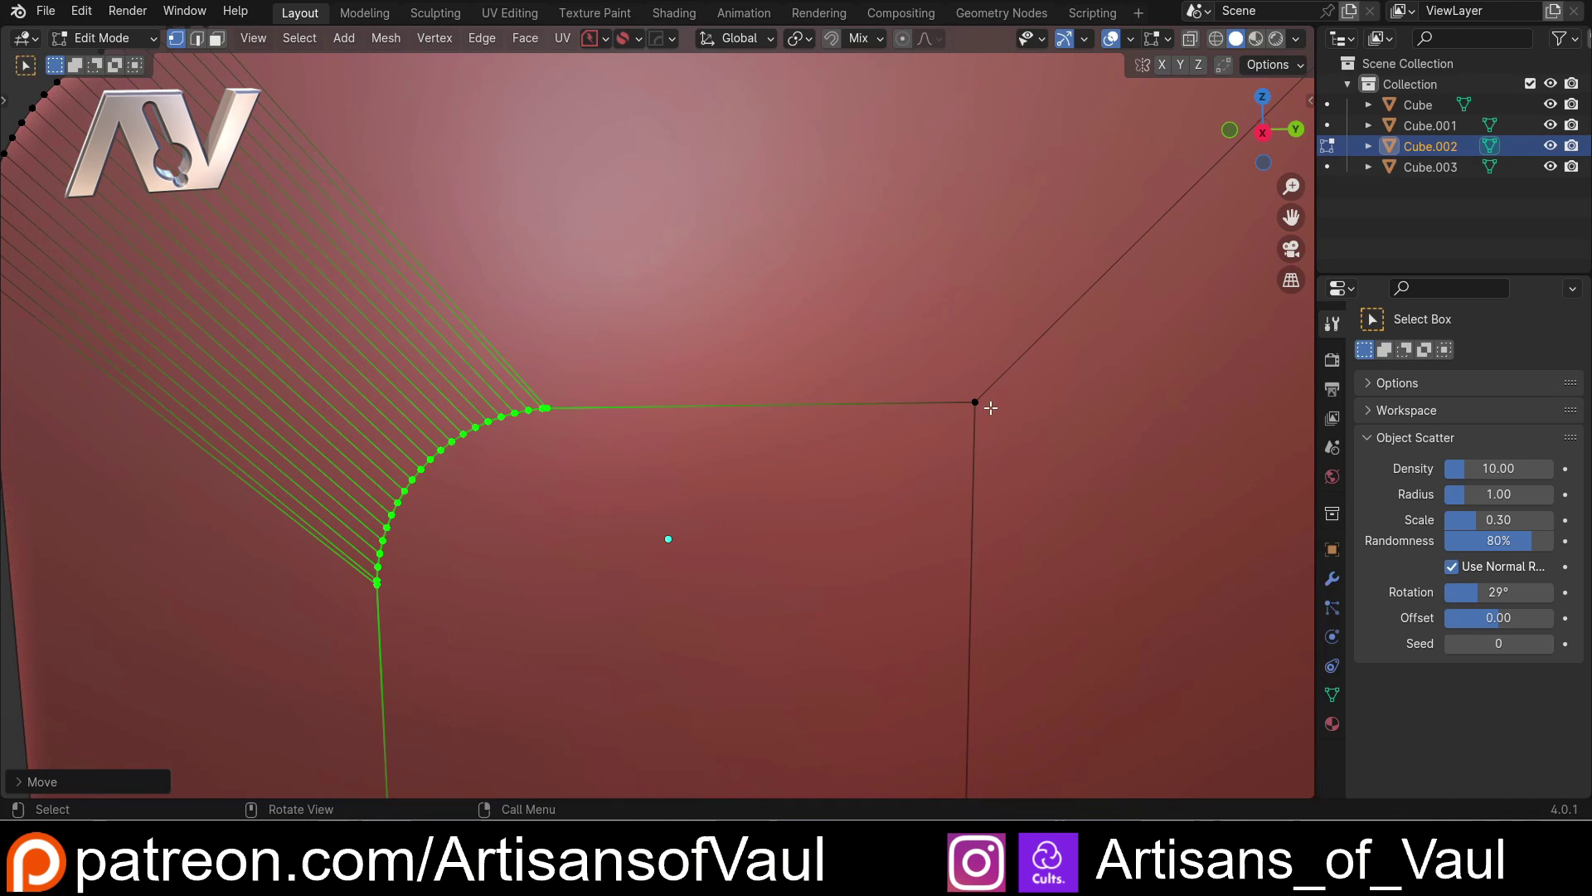
{"action": "scroll", "coordinate": [864, 444], "scroll_direction": "down", "scroll_amount": 5}
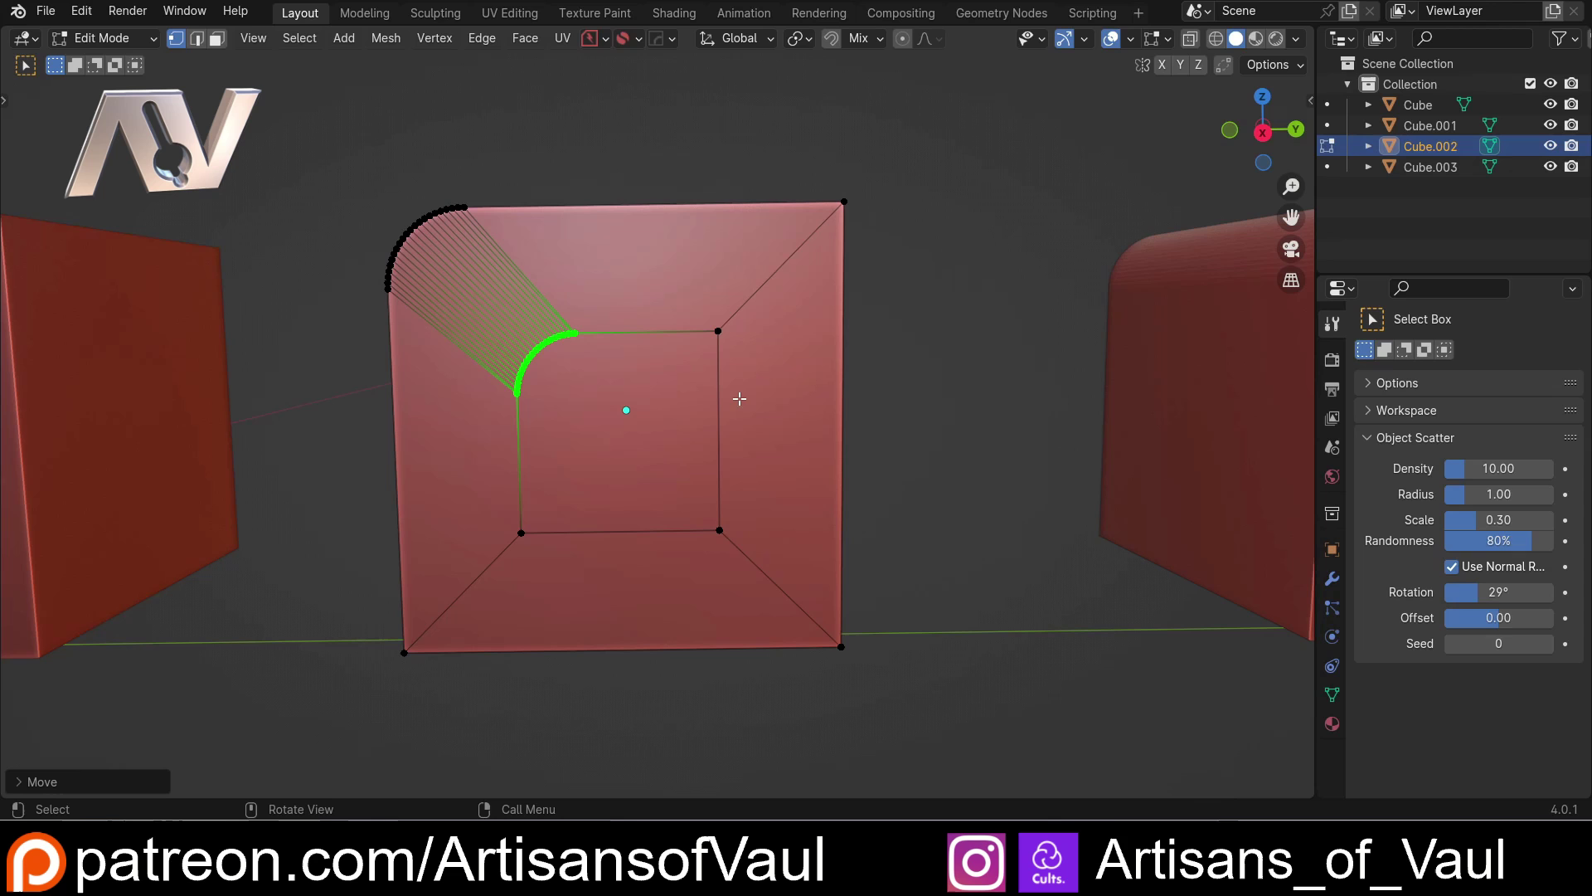
Select the rounded inner face in face selection and extrude it outward by about 2 units.
{"action": "middle_click_drag", "start_coordinate": [648, 402], "coordinate": [725, 384]}
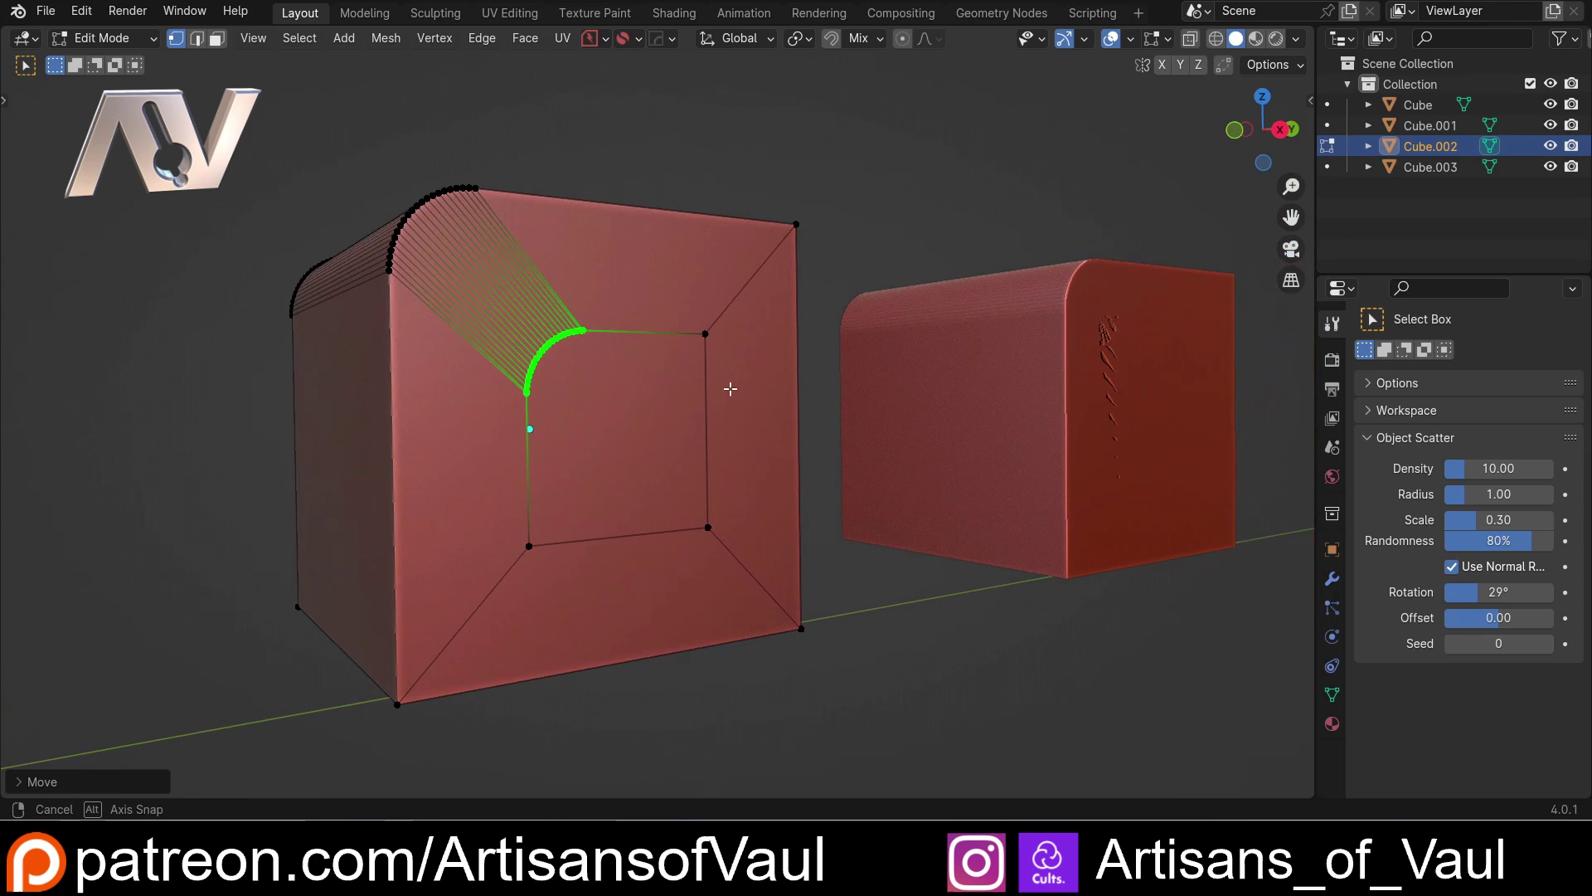
{"action": "key", "text": "ctrl+Tab"}
{"action": "left_click", "coordinate": [859, 411]}
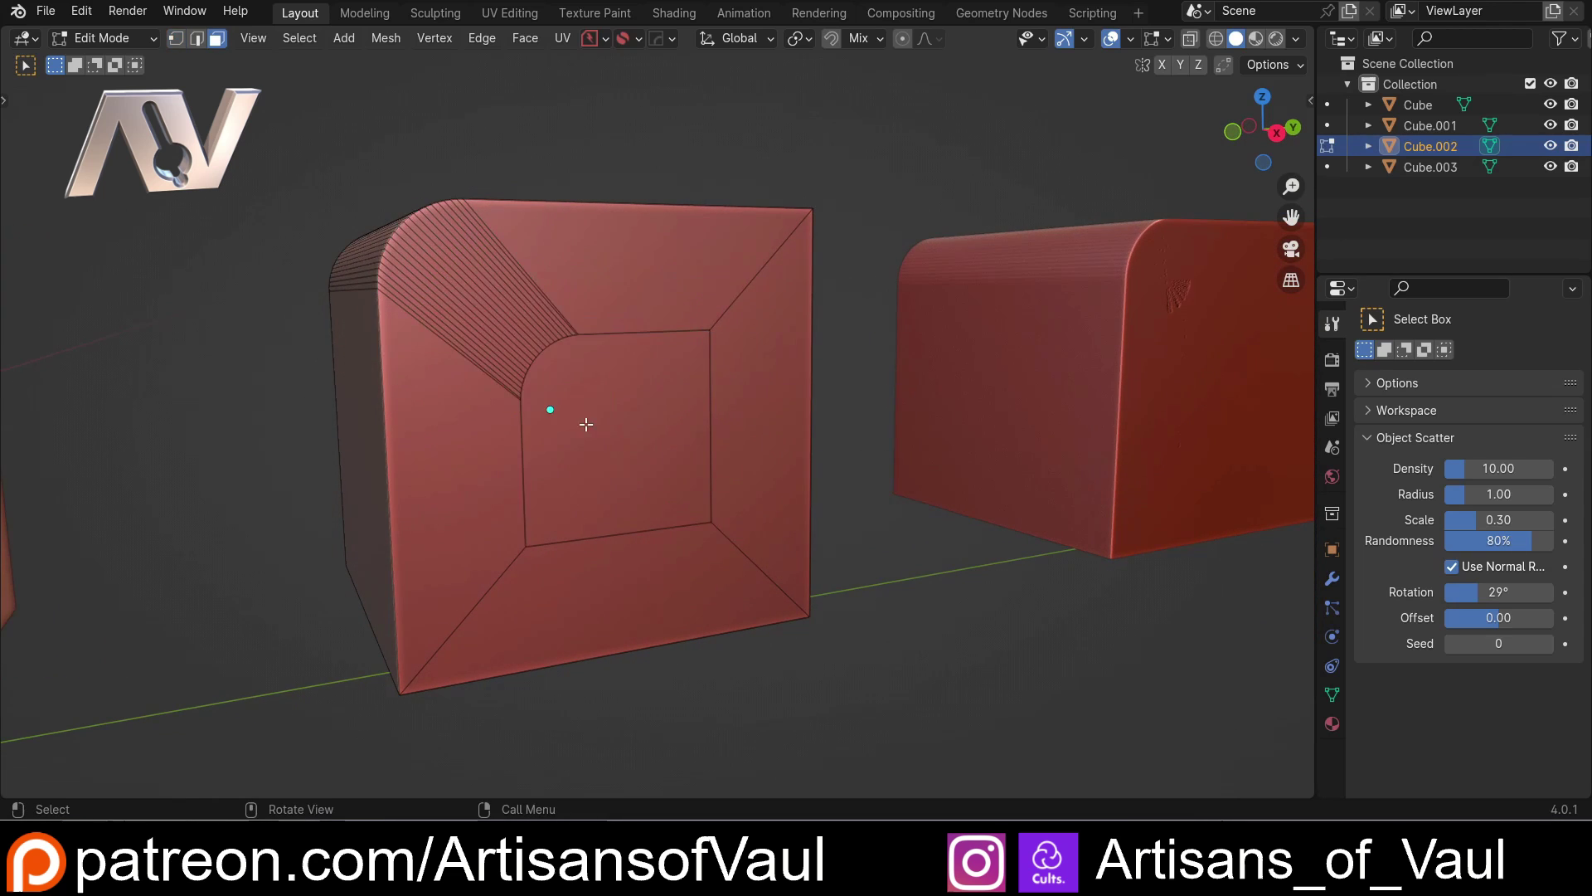
{"action": "left_click", "coordinate": [582, 421]}
{"action": "middle_click_drag", "start_coordinate": [553, 406], "coordinate": [597, 405]}
{"action": "key", "text": "e"}
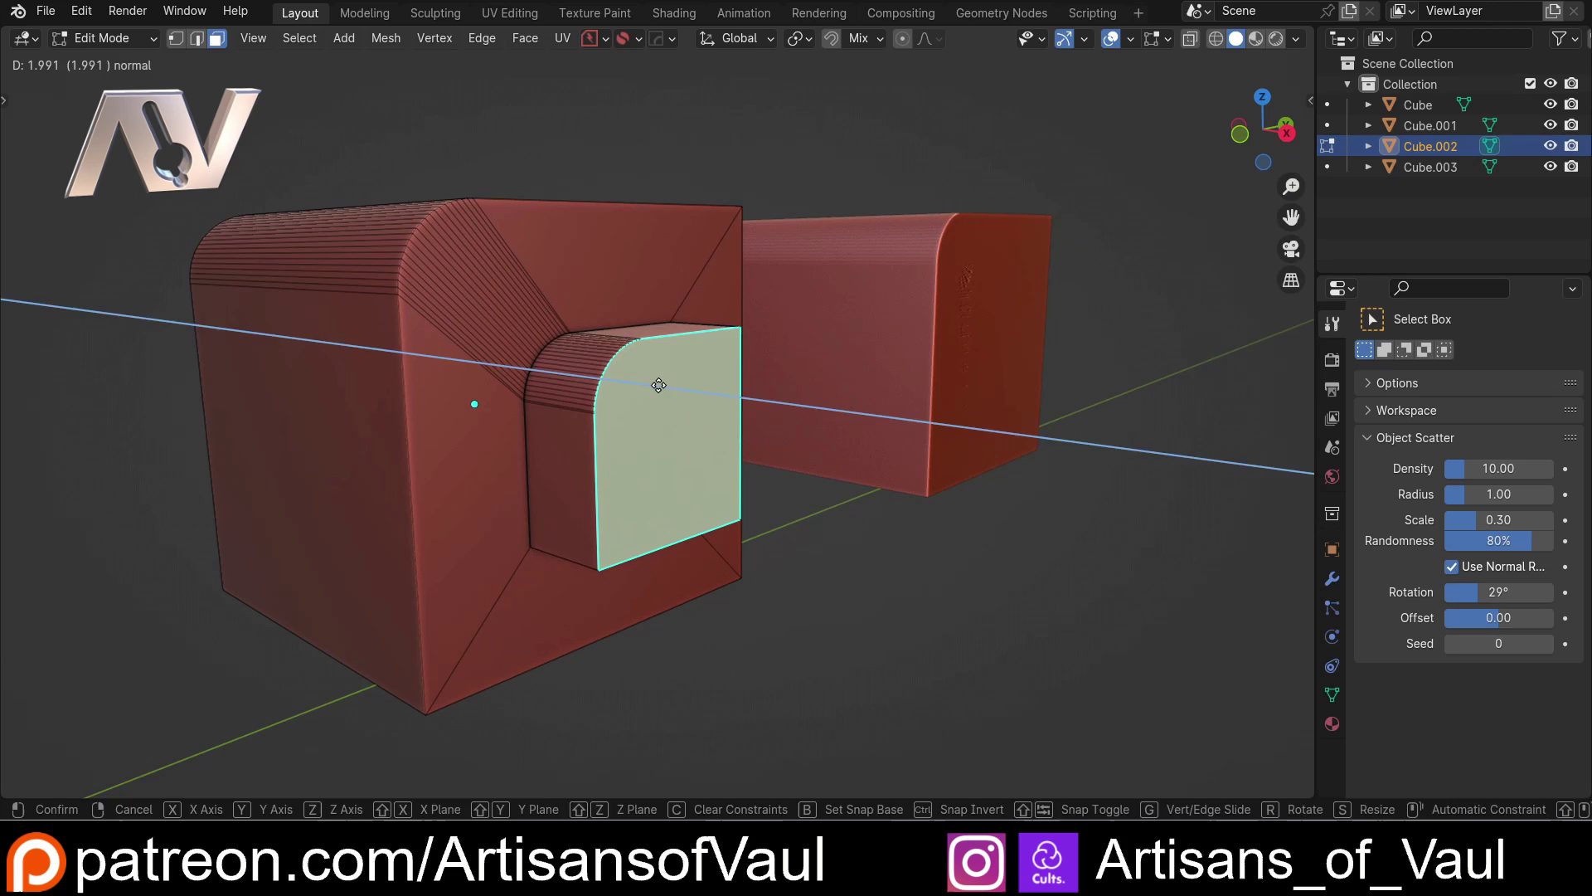
{"action": "left_click", "coordinate": [660, 378]}
Examine the extruded block's shading in Object Mode, returning to vertex selection on its rounded front face.
{"action": "key", "text": "Tab"}
{"action": "left_click", "coordinate": [665, 232]}
{"action": "middle_click_drag", "start_coordinate": [830, 486], "coordinate": [734, 440]}
{"action": "key", "text": "ctrl+Tab"}
{"action": "left_click", "coordinate": [573, 445]}
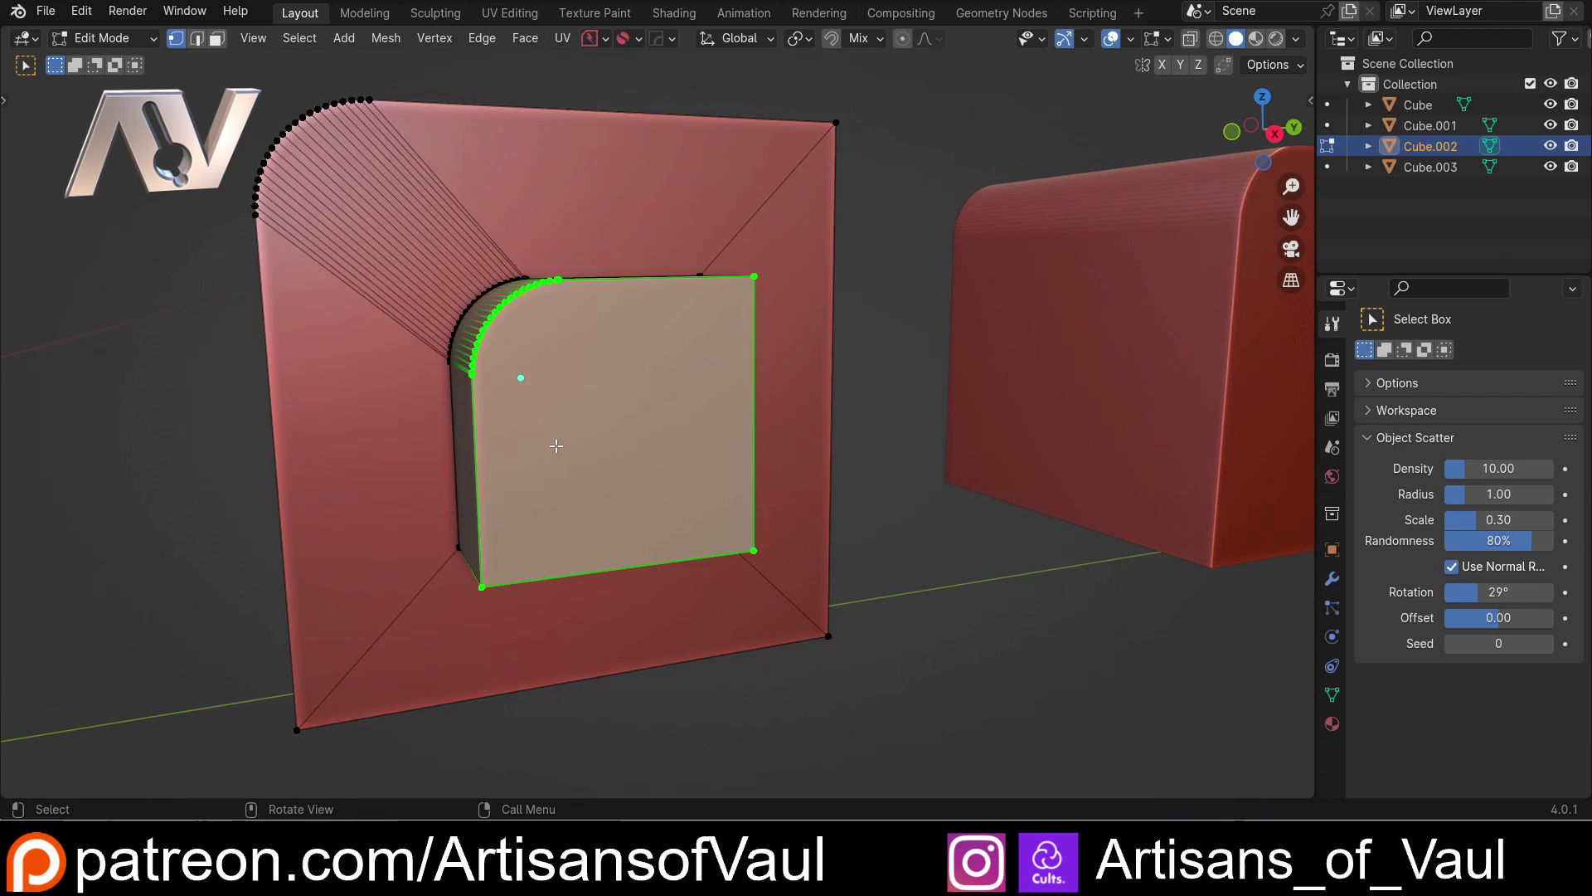
{"action": "scroll", "coordinate": [556, 446], "scroll_direction": "up", "scroll_amount": 3}
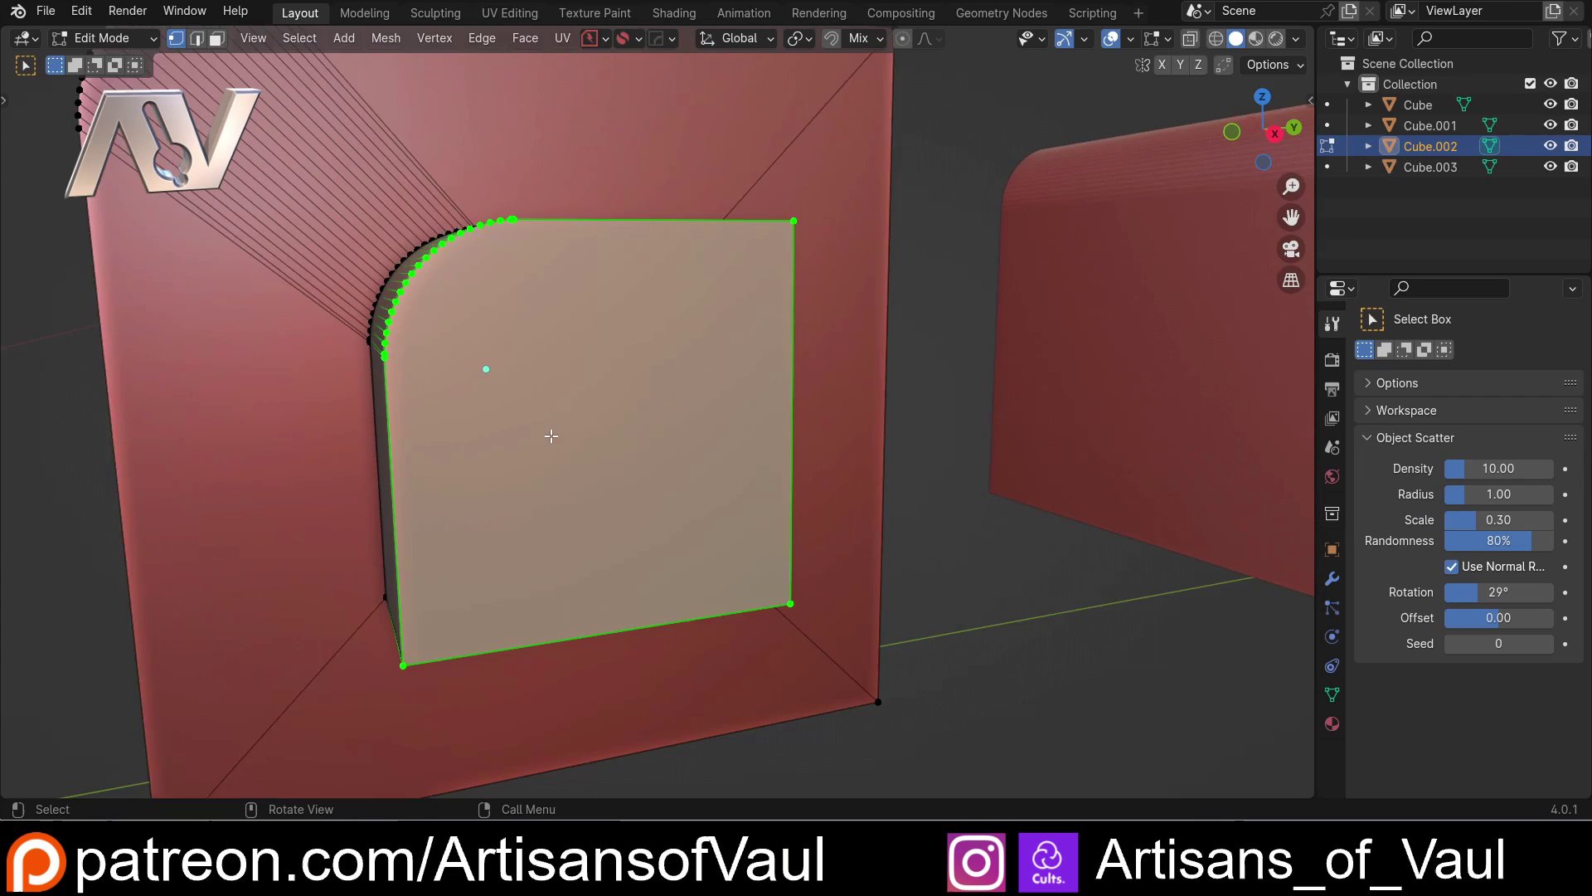
{"action": "middle_click_drag", "start_coordinate": [550, 436], "coordinate": [523, 400]}
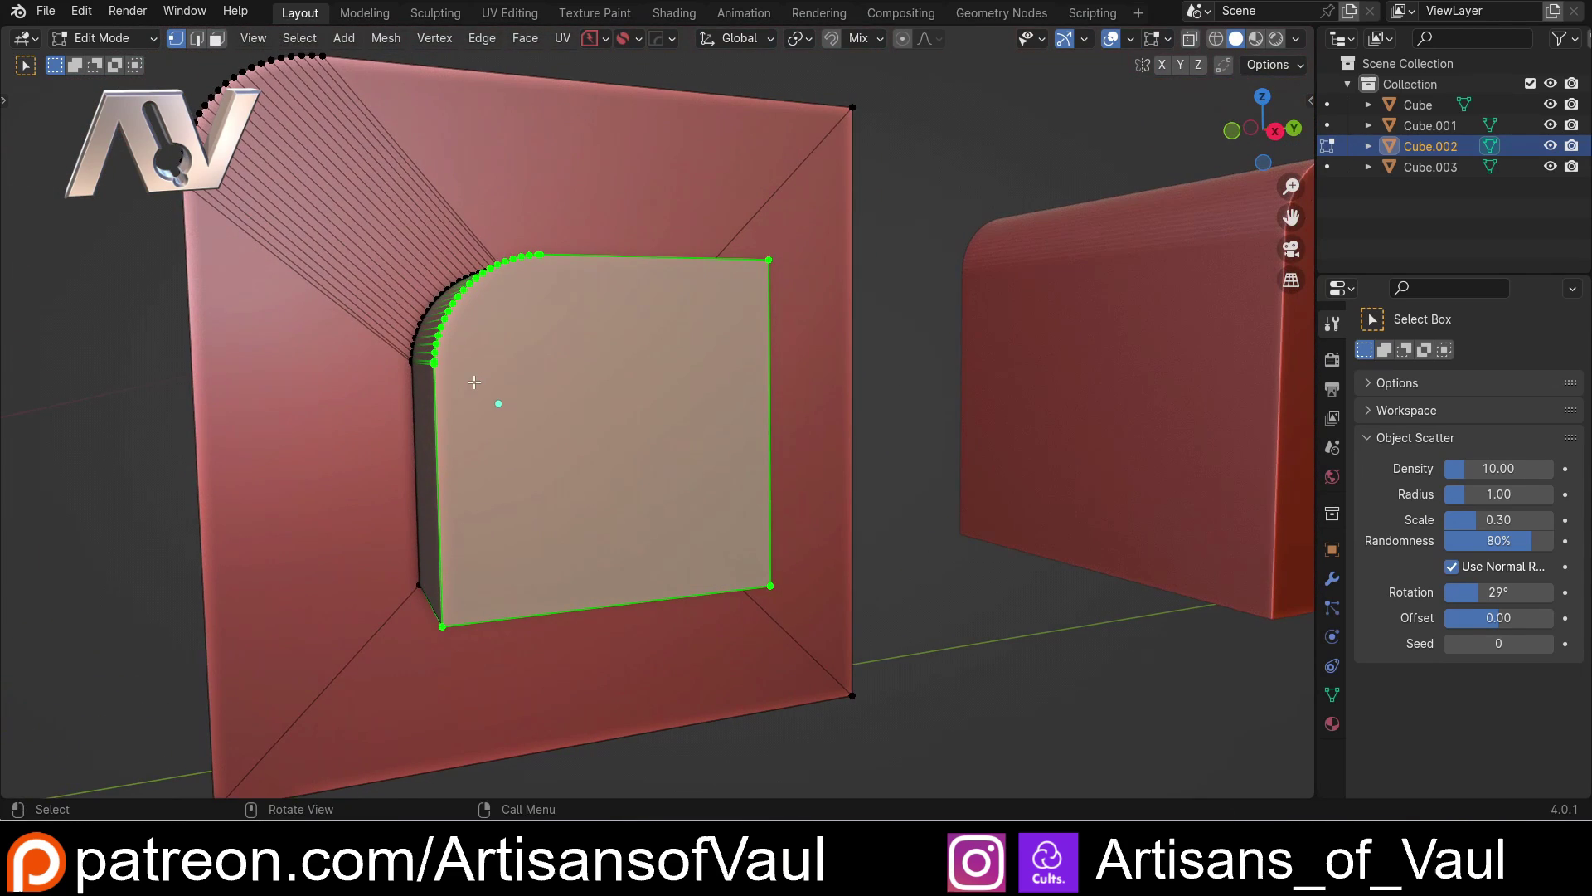
Connect alternate vertices along the block's front arc to the diagonally opposite corner vertex of the front face with Smart Edge.
{"action": "scroll", "coordinate": [471, 383], "scroll_direction": "up", "scroll_amount": 2}
{"action": "middle_click_drag", "start_coordinate": [308, 340], "coordinate": [331, 362]}
{"action": "left_click", "coordinate": [330, 351]}
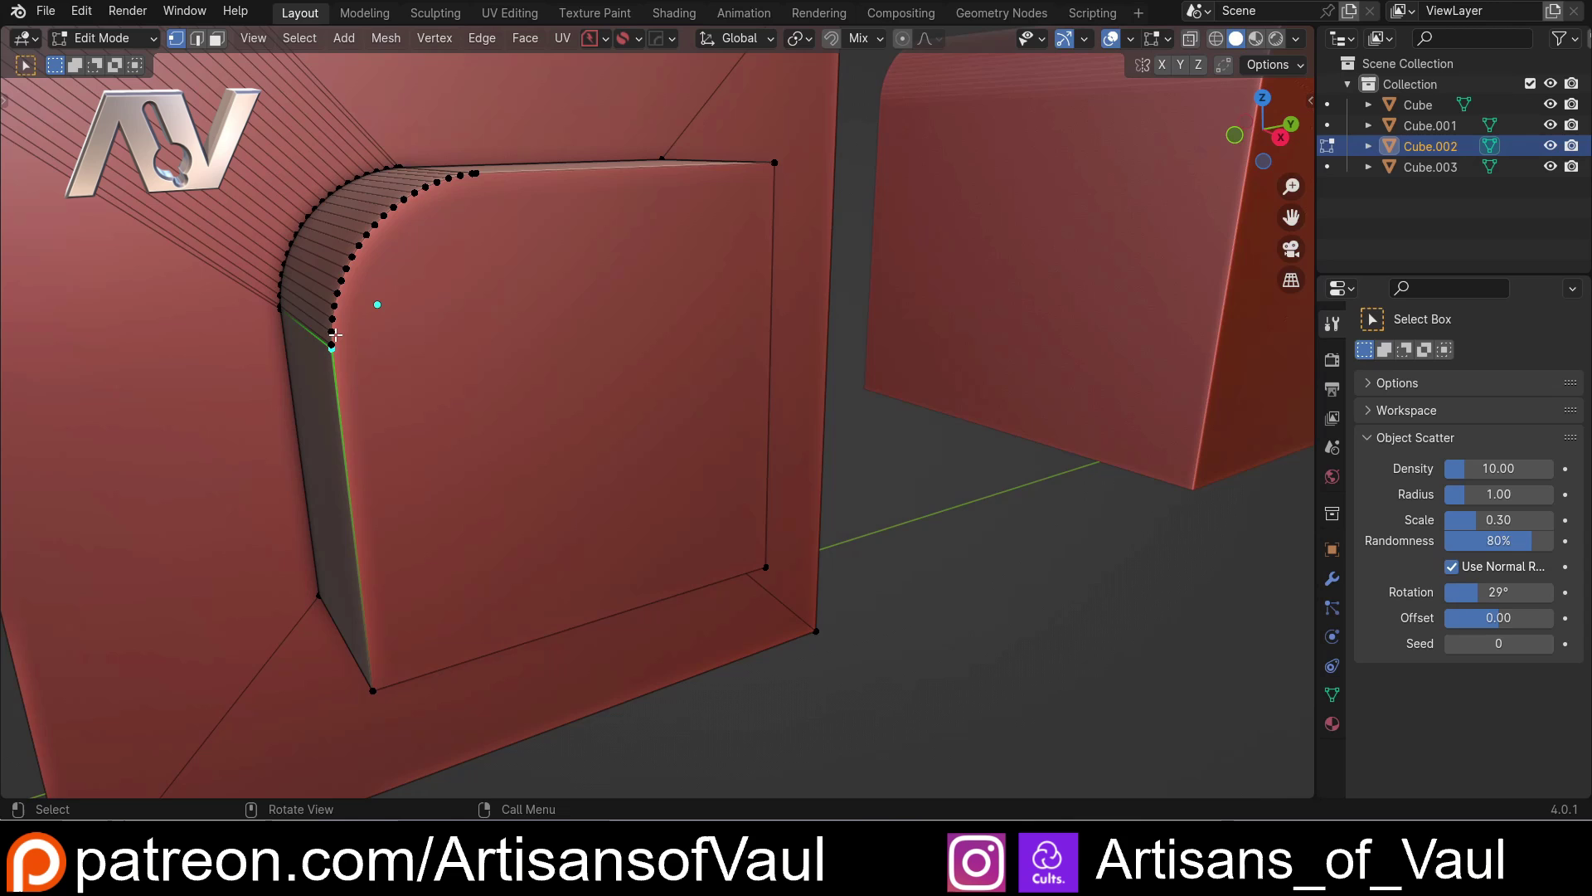
{"action": "left_click", "coordinate": [330, 331], "text": "shift"}
{"action": "left_click", "coordinate": [334, 306], "text": "shift"}
{"action": "left_click", "coordinate": [341, 281], "text": "shift"}
{"action": "left_click", "coordinate": [352, 257], "text": "shift"}
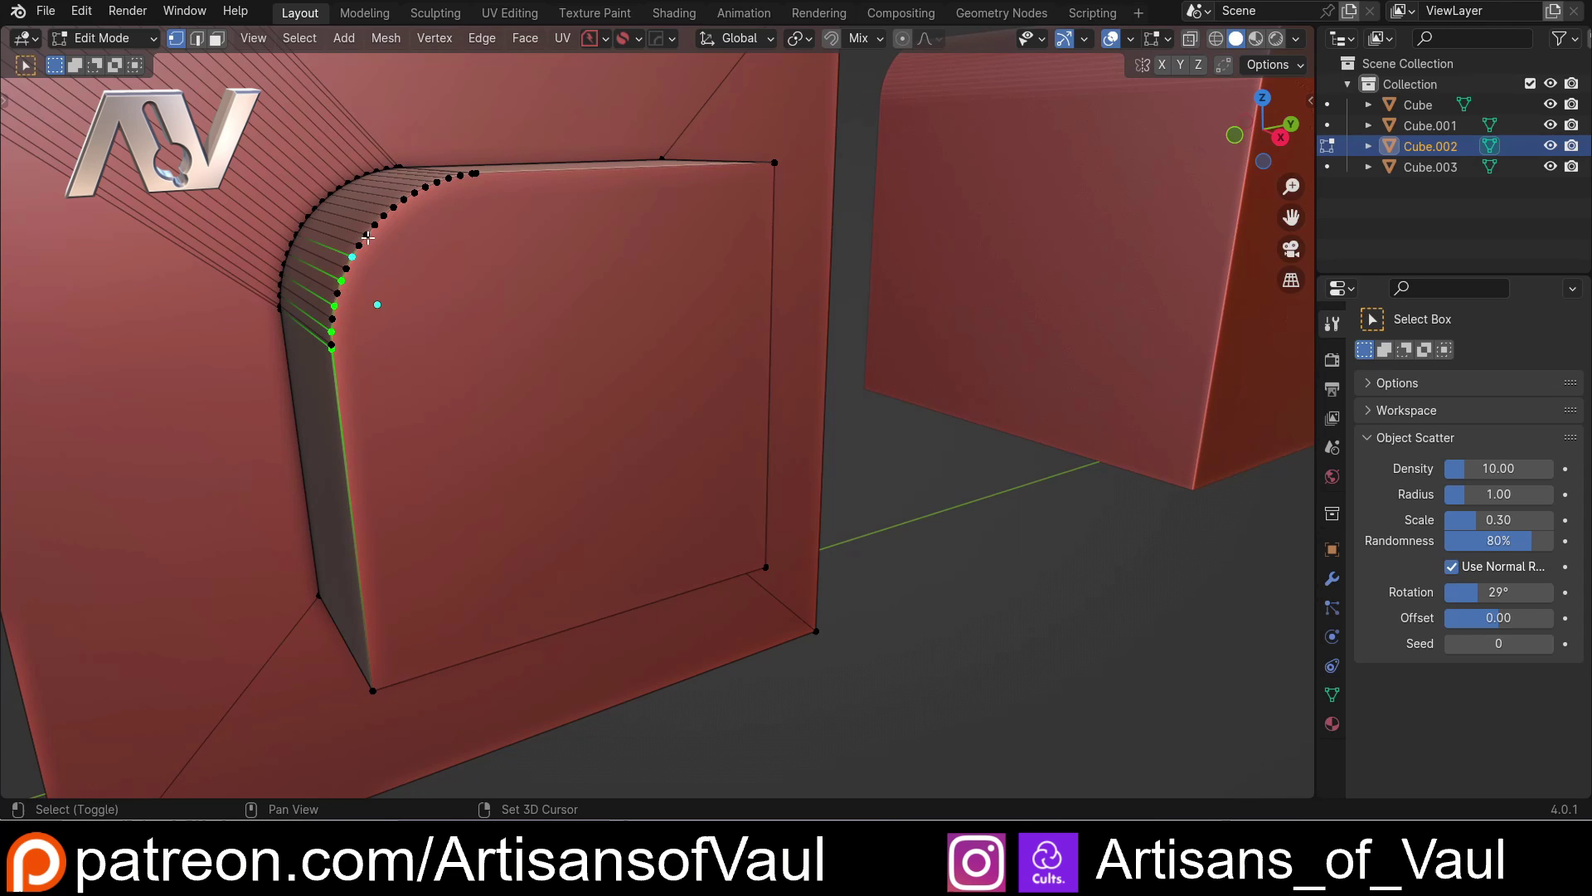
{"action": "left_click", "coordinate": [367, 235], "text": "shift"}
{"action": "left_click", "coordinate": [384, 215], "text": "shift"}
{"action": "left_click", "coordinate": [404, 199], "text": "shift"}
{"action": "left_click", "coordinate": [425, 186], "text": "shift"}
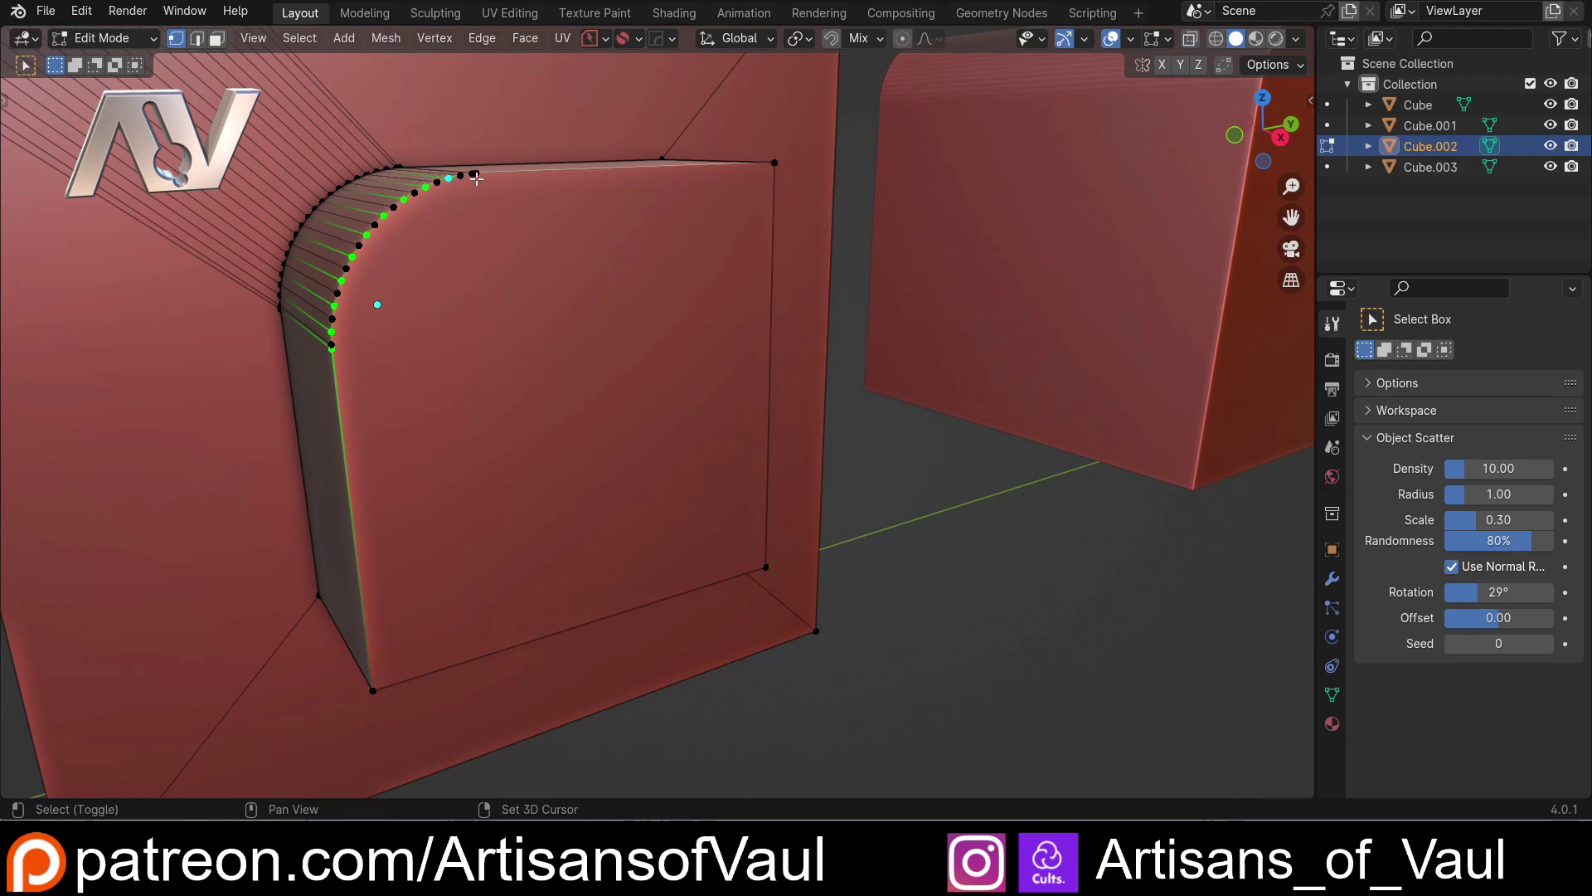
{"action": "left_click", "coordinate": [449, 178], "text": "shift"}
{"action": "left_click", "coordinate": [474, 172], "text": "shift"}
{"action": "left_click", "coordinate": [763, 564], "text": "shift"}
{"action": "key", "text": "2"}
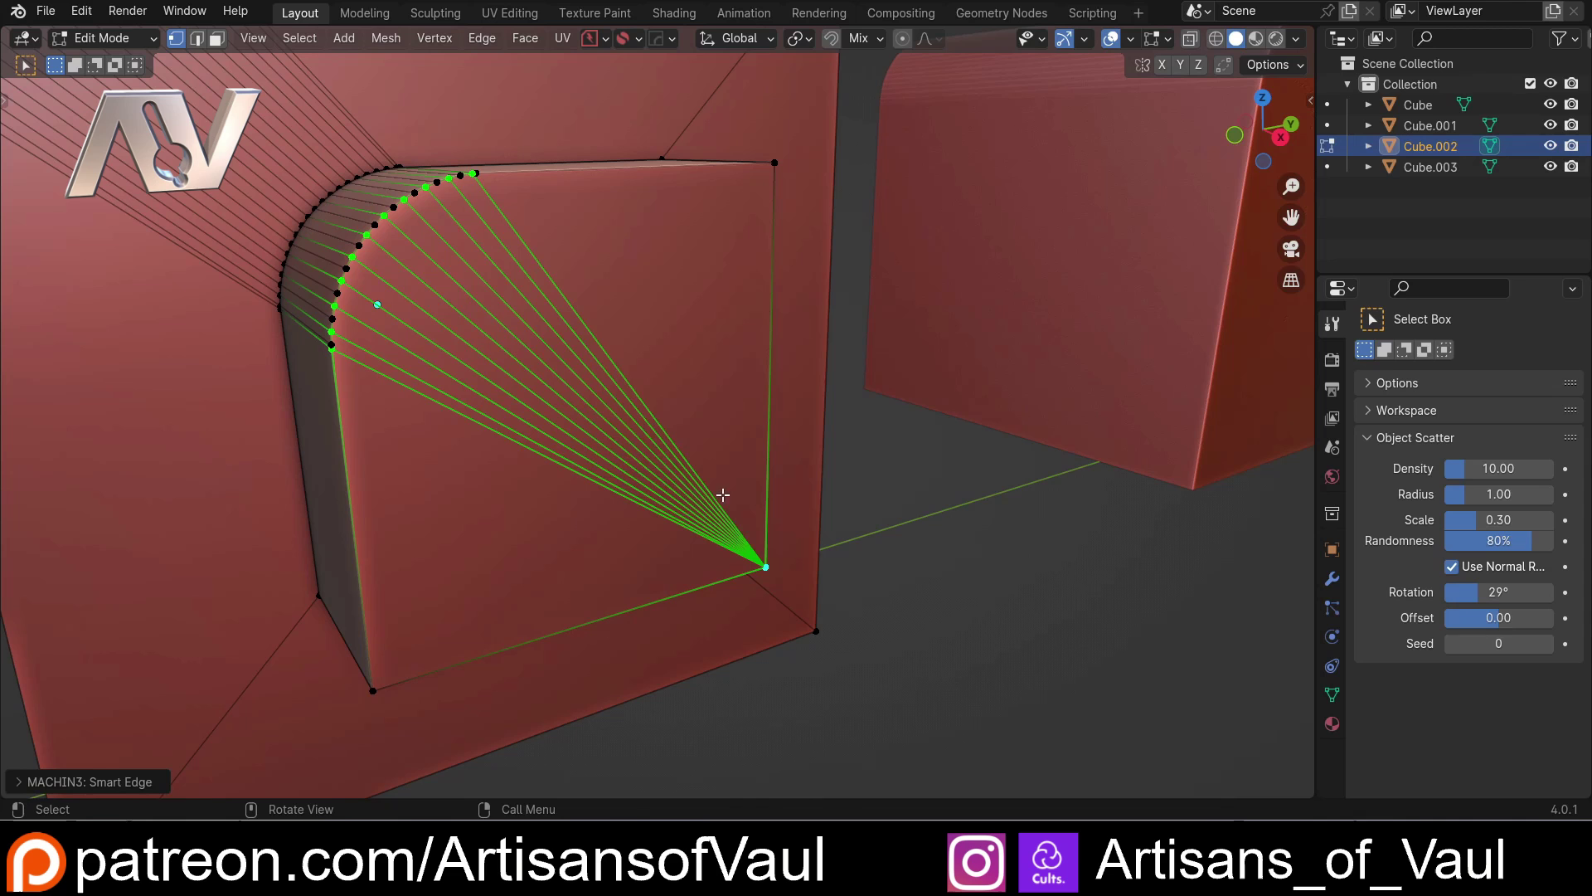
Connect the end vertex at the top of the front arc to the same opposite corner vertex.
{"action": "middle_click_drag", "start_coordinate": [346, 340], "coordinate": [558, 345]}
{"action": "scroll", "coordinate": [516, 228], "scroll_direction": "up", "scroll_amount": 4}
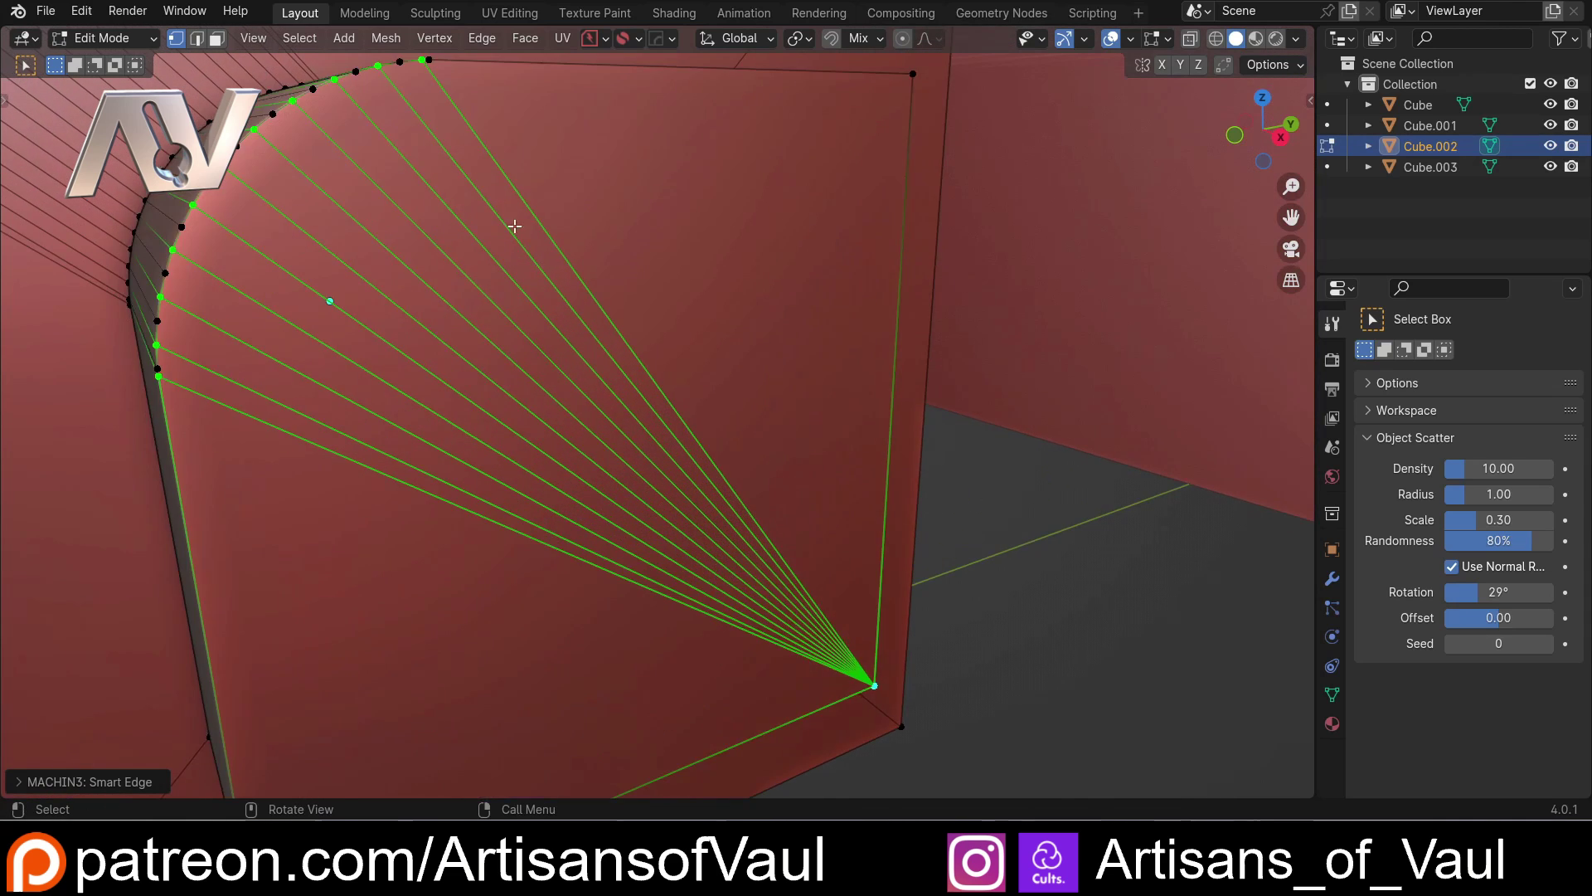
{"action": "left_click", "coordinate": [489, 267]}
{"action": "middle_click_drag", "start_coordinate": [487, 269], "coordinate": [722, 488], "text": "shift"}
{"action": "scroll", "coordinate": [502, 369], "scroll_direction": "down", "scroll_amount": 2}
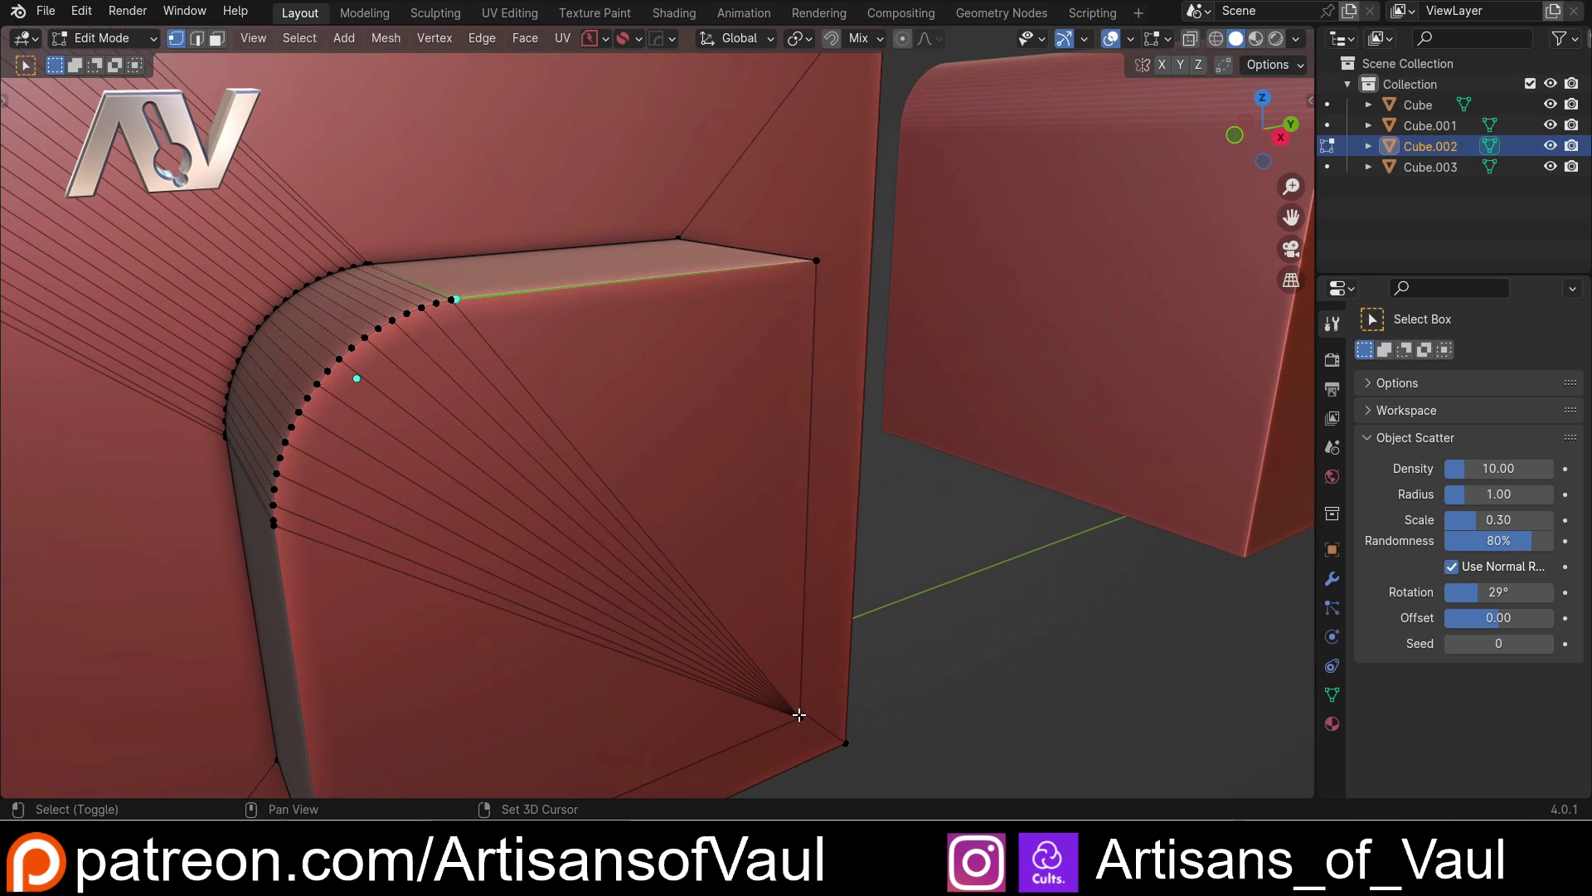
{"action": "left_click", "coordinate": [799, 715], "text": "shift"}
{"action": "key", "text": "2"}
{"action": "scroll", "coordinate": [768, 649], "scroll_direction": "down", "scroll_amount": 3}
Return to Object Mode and inspect the shading of the extruded rounded block.
{"action": "key", "text": "Tab"}
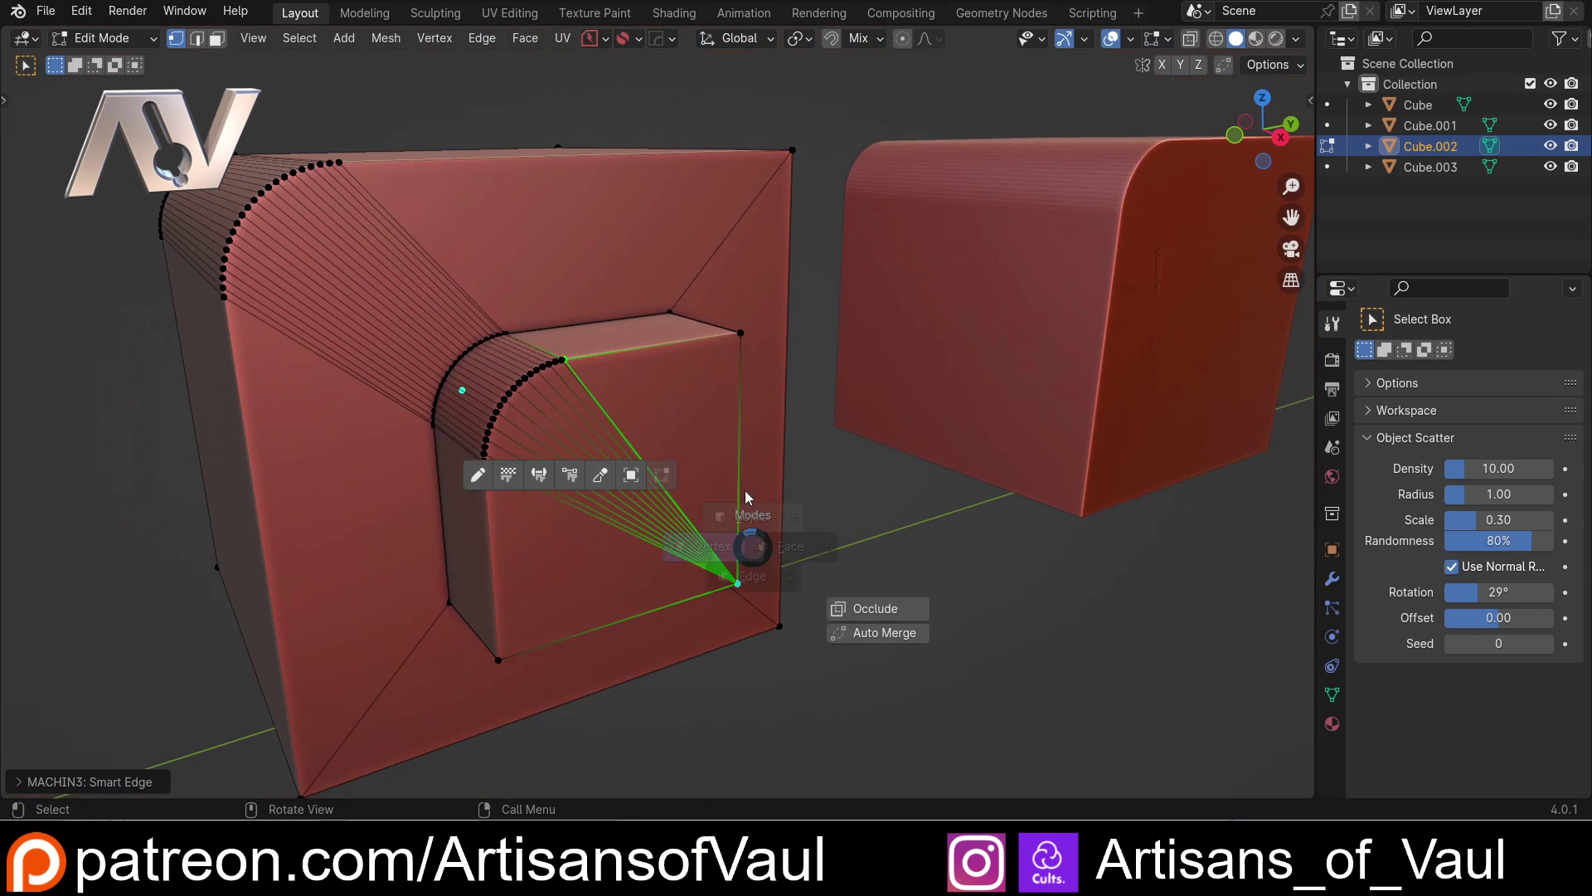
{"action": "scroll", "coordinate": [739, 420], "scroll_direction": "down", "scroll_amount": 3}
{"action": "middle_click_drag", "start_coordinate": [688, 422], "coordinate": [516, 486]}
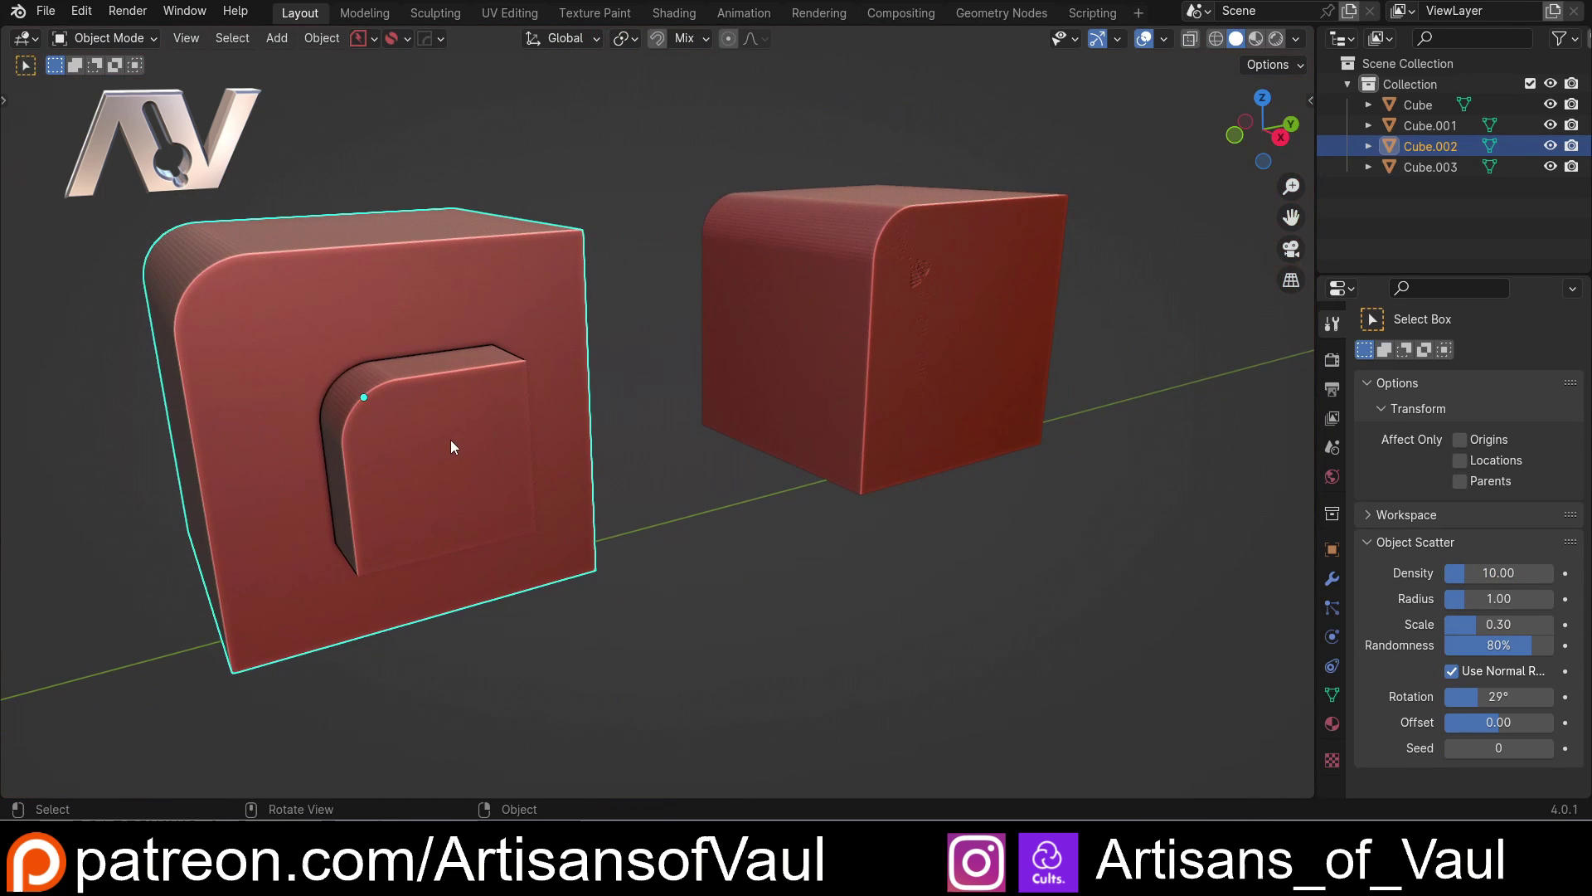
{"action": "middle_click_drag", "start_coordinate": [385, 402], "coordinate": [625, 515]}
Open Cube.003 in vertex selection, deselect everything and examine the overlapping arc at the inset corner.
{"action": "left_click", "coordinate": [628, 515]}
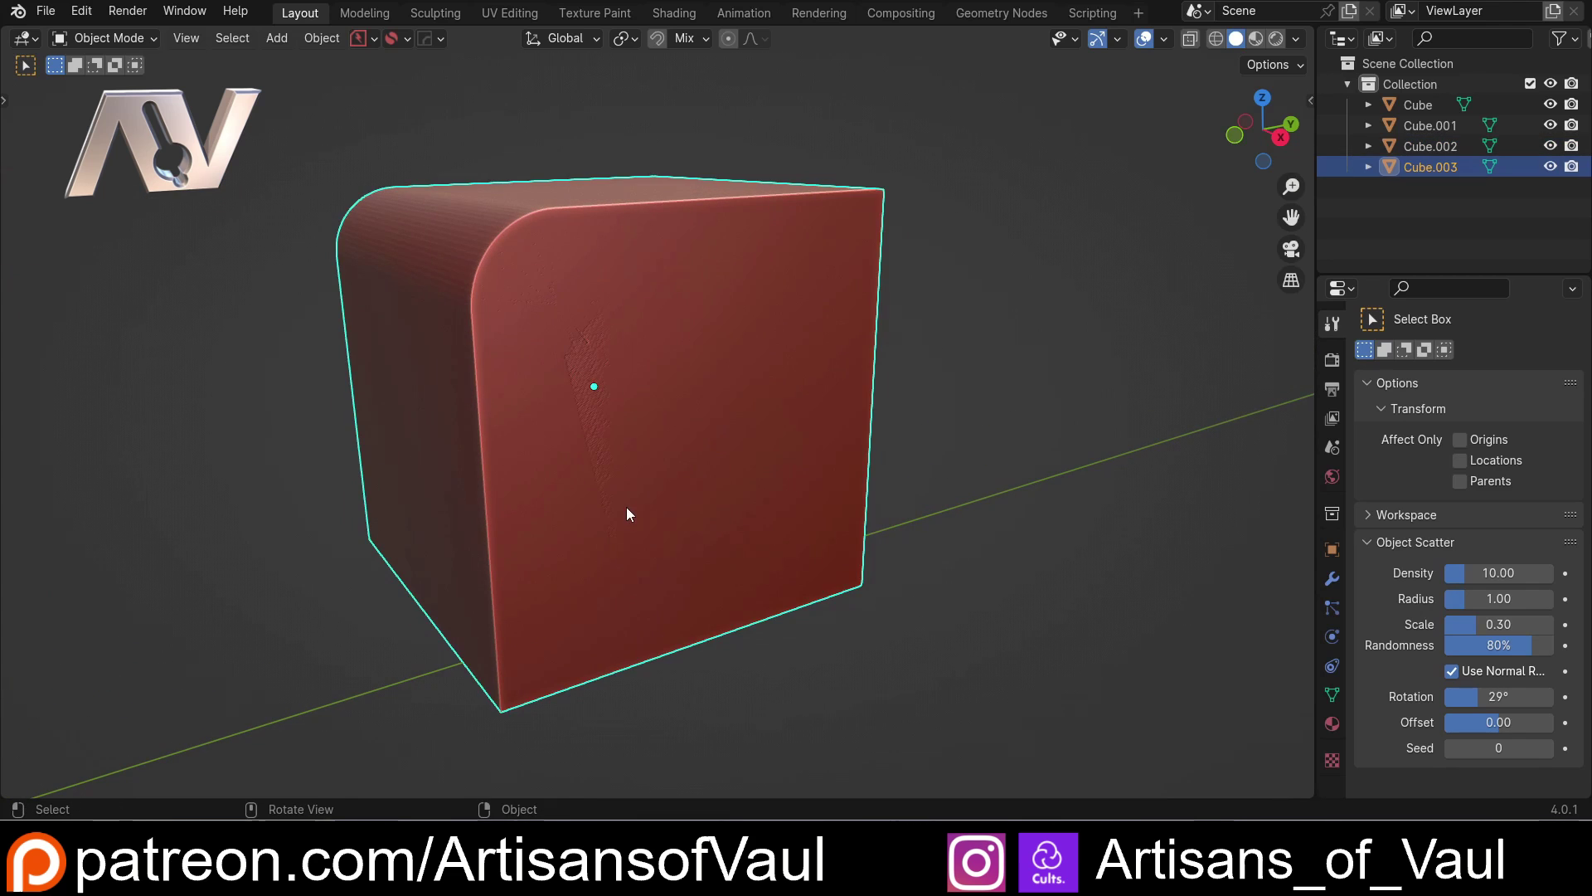
{"action": "key", "text": "ctrl+Tab"}
{"action": "left_click", "coordinate": [465, 512]}
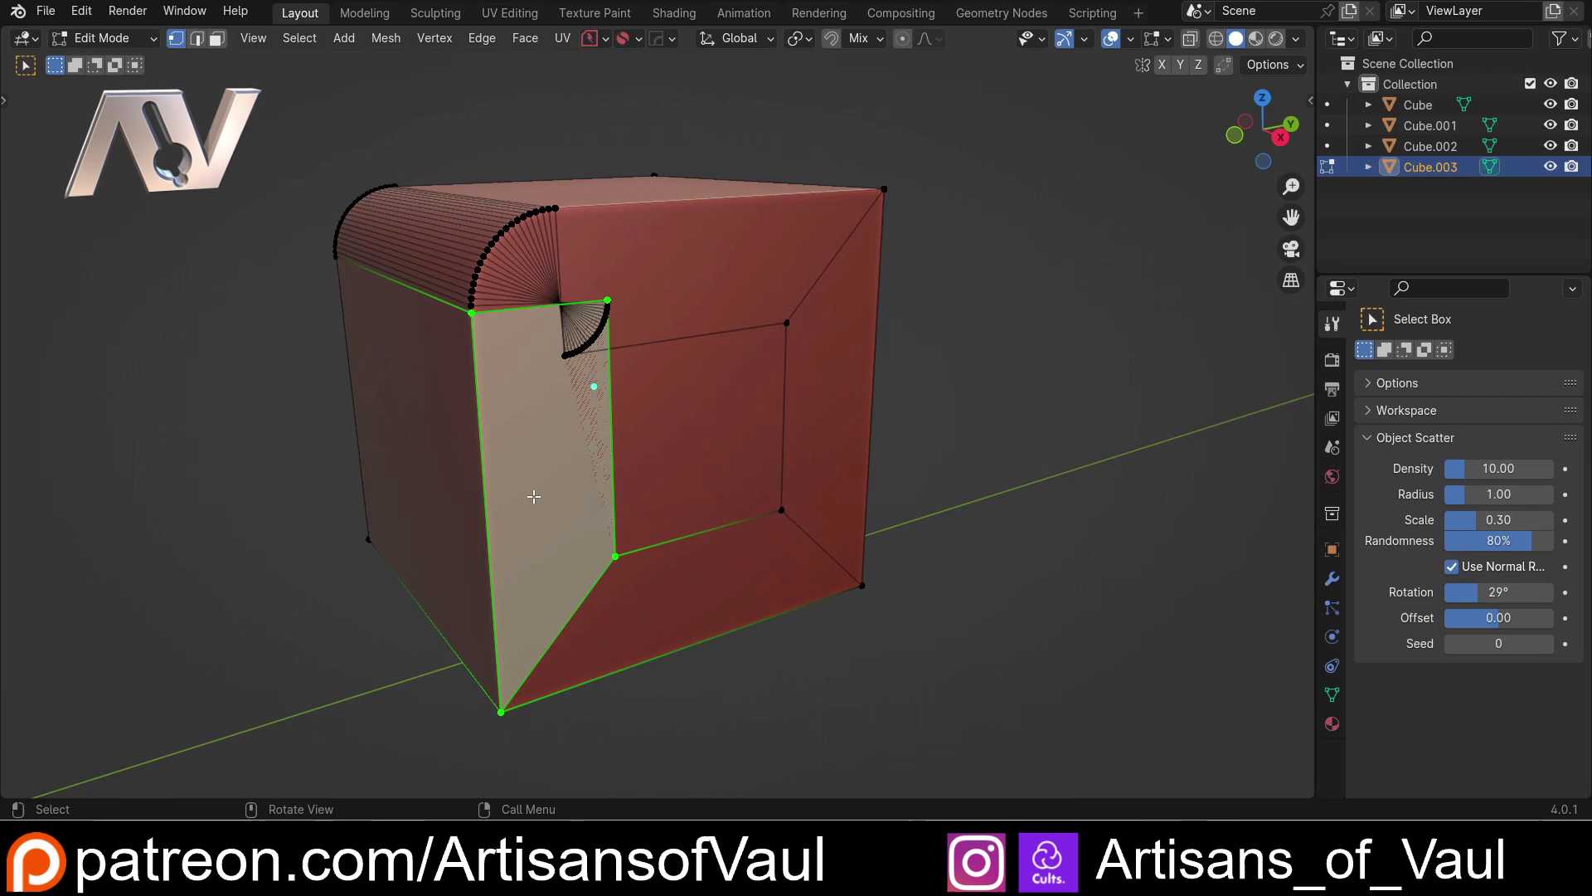
{"action": "key", "text": "b"}
{"action": "left_click", "coordinate": [650, 386]}
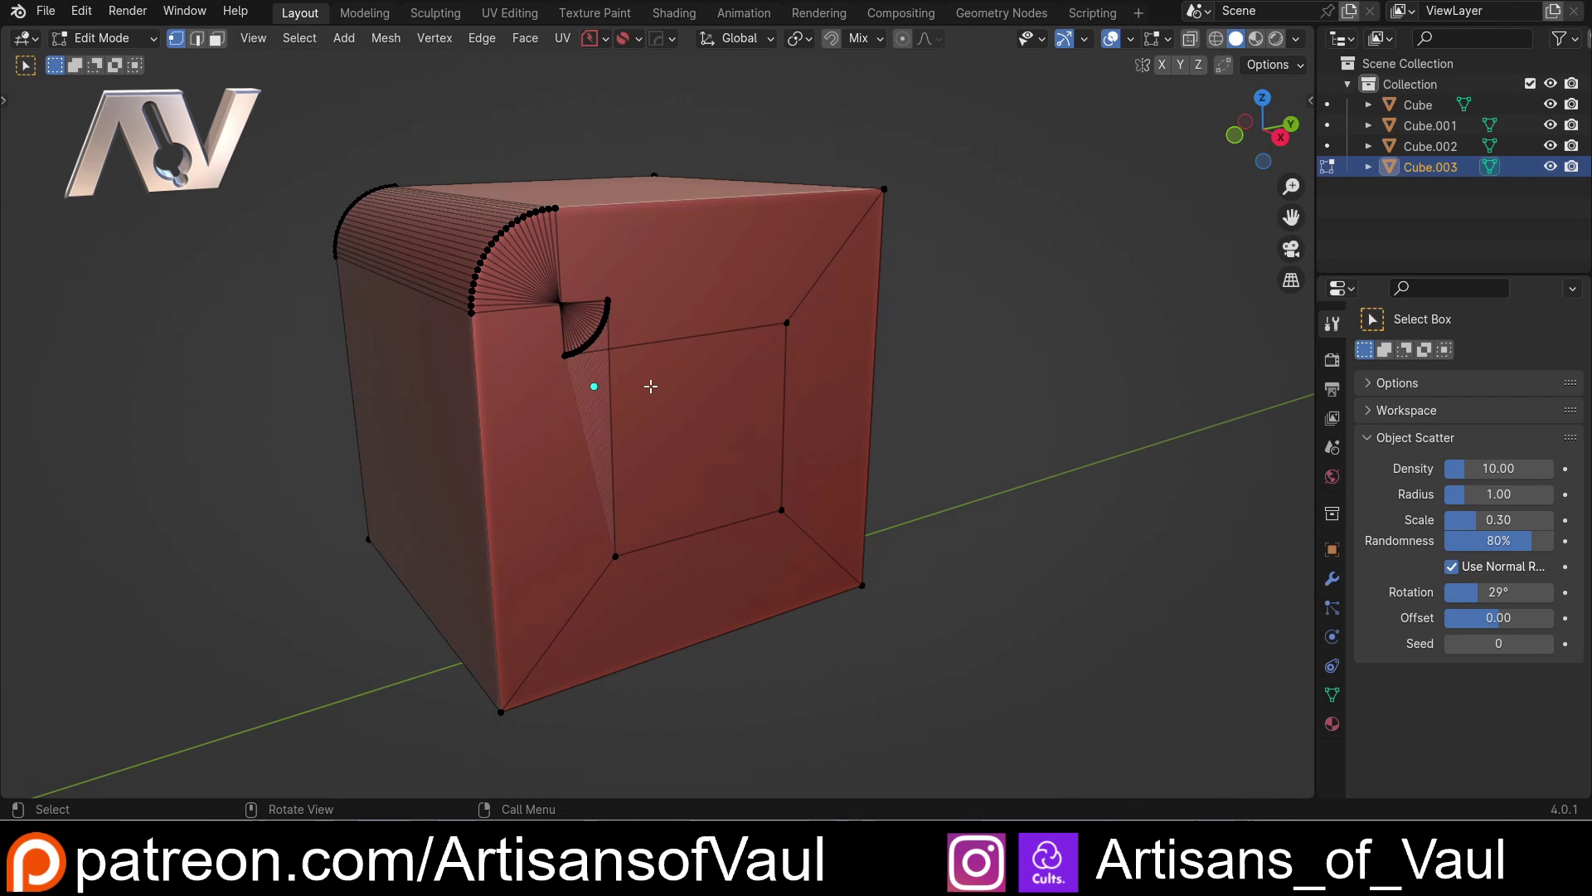
{"action": "scroll", "coordinate": [651, 386], "scroll_direction": "up", "scroll_amount": 2}
{"action": "middle_click_drag", "start_coordinate": [651, 386], "coordinate": [594, 381]}
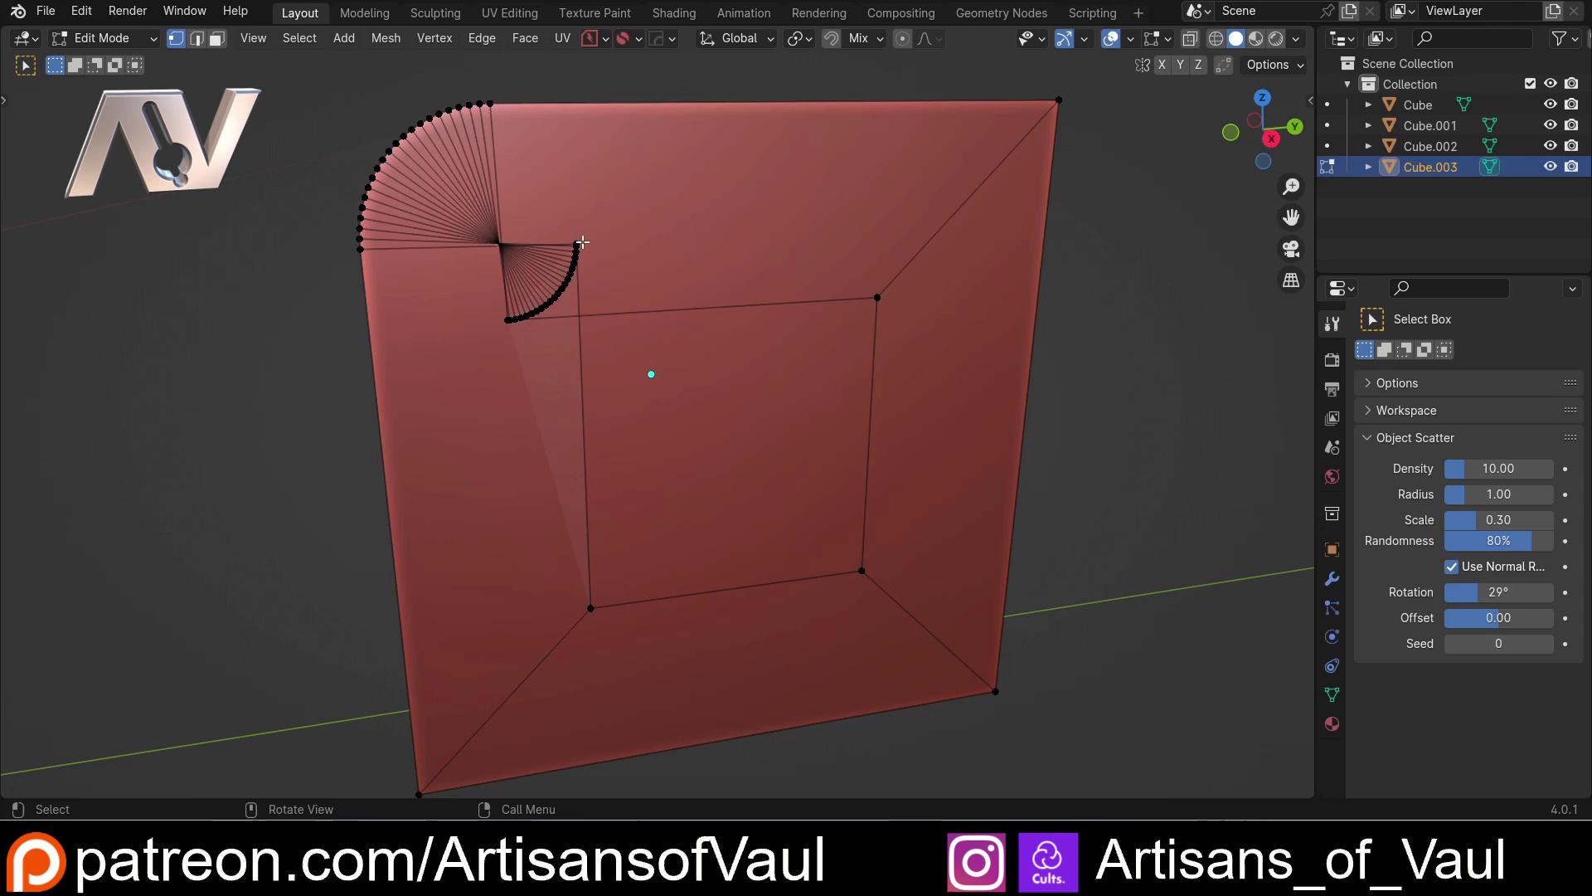
{"action": "mouse_move", "coordinate": [600, 329]}
{"action": "middle_mouse_down"}
{"action": "mouse_move", "coordinate": [575, 356]}
{"action": "mouse_move", "coordinate": [636, 282]}
{"action": "mouse_move", "coordinate": [605, 320]}
{"action": "middle_mouse_up"}
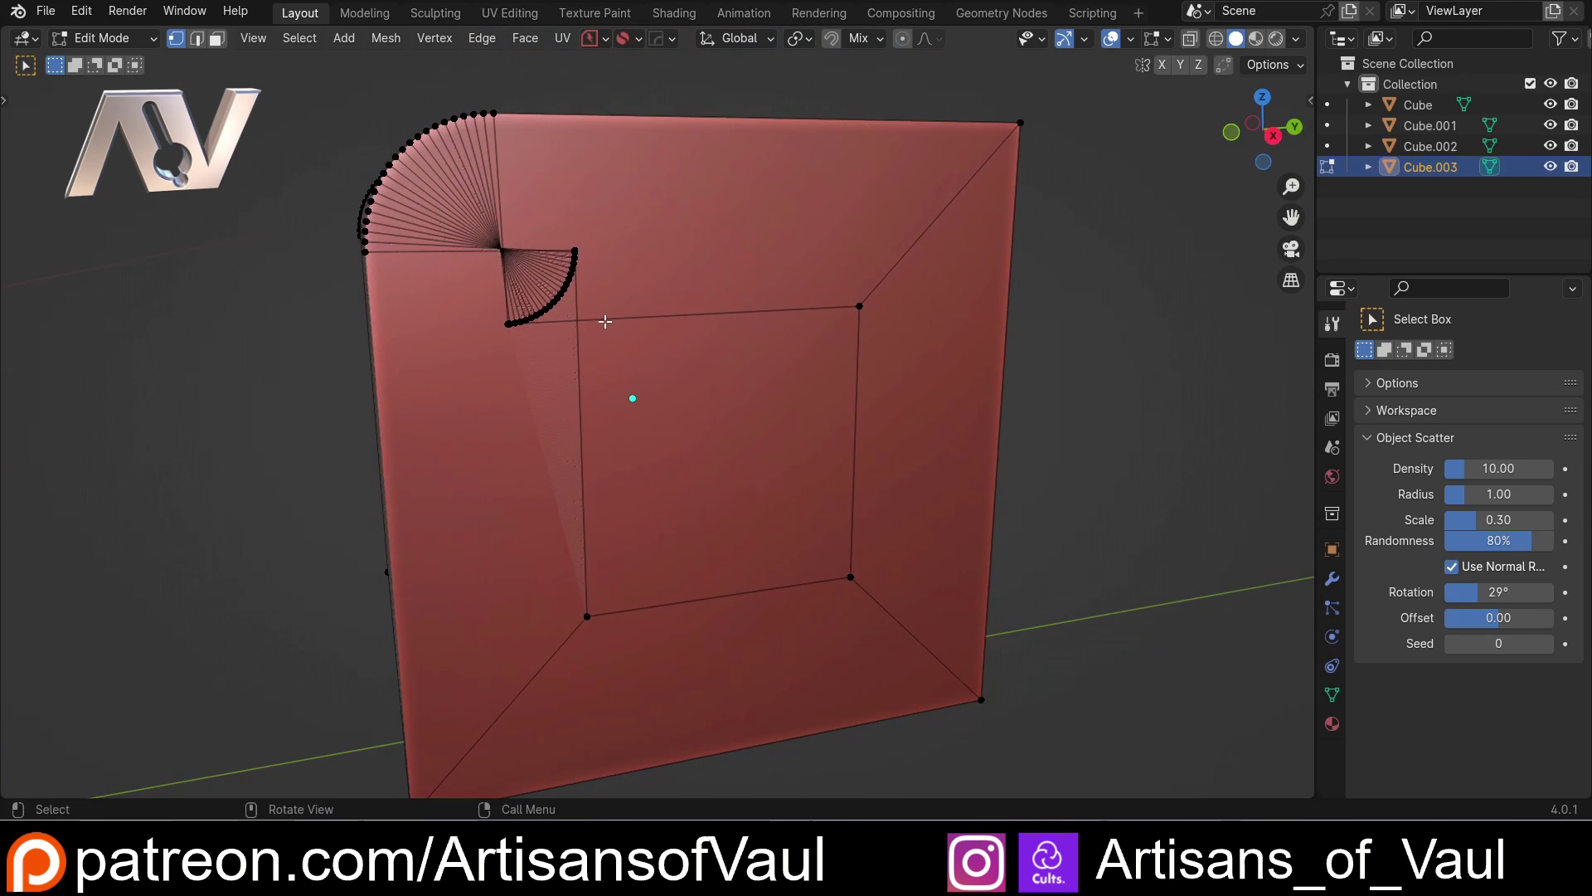
{"action": "scroll", "coordinate": [605, 322], "scroll_direction": "up", "scroll_amount": 2}
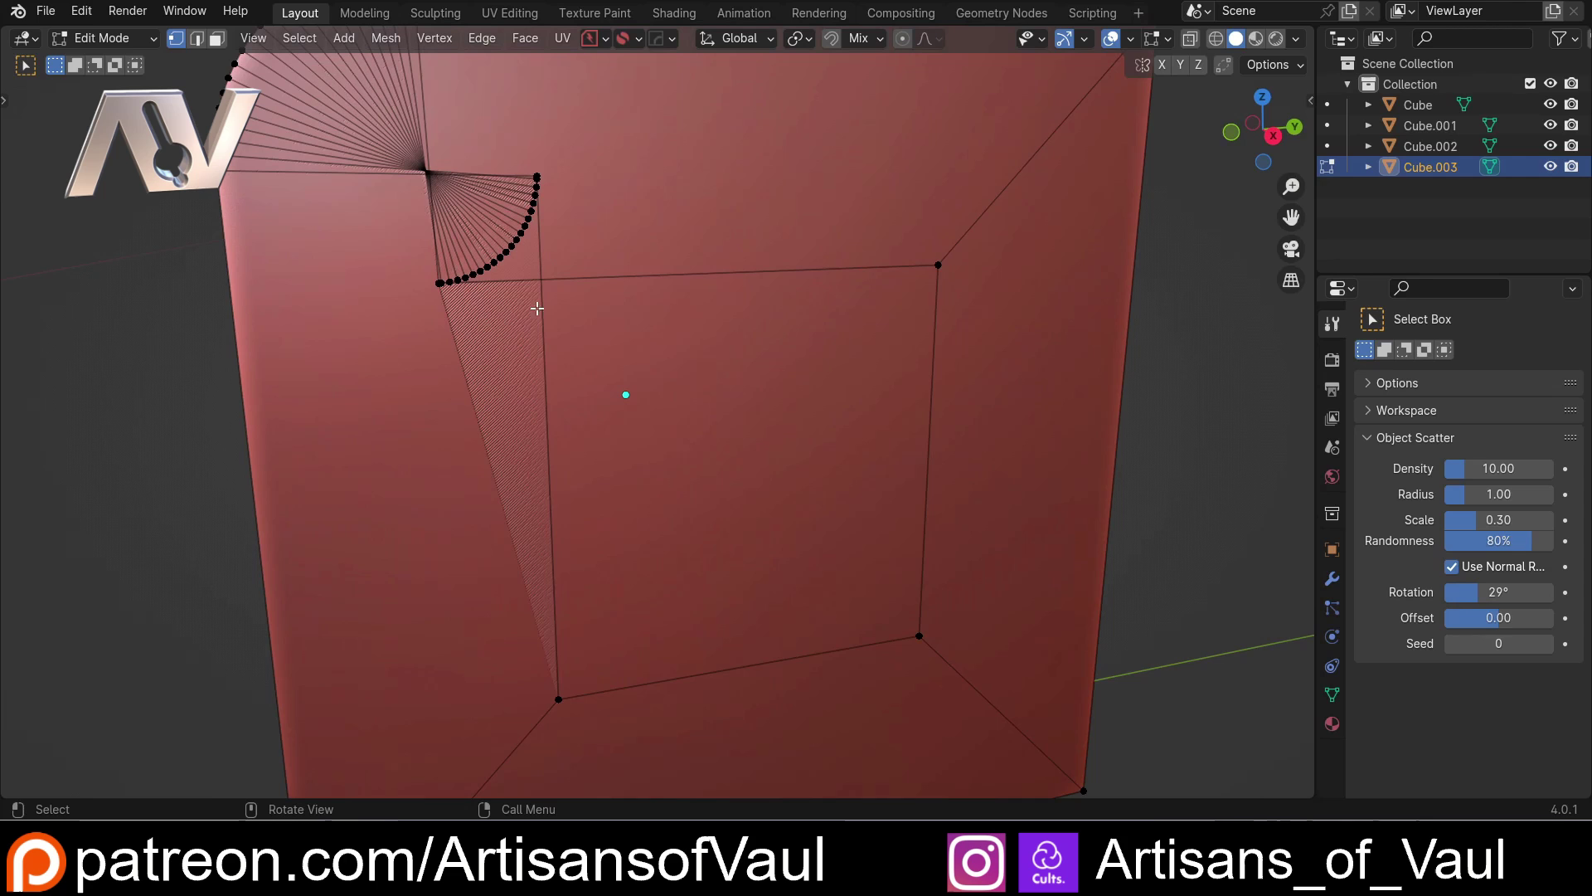
Duplicate the upper-right corner vertex of the inset in place, without moving the copy.
{"action": "left_click", "coordinate": [572, 703]}
{"action": "left_click", "coordinate": [940, 272]}
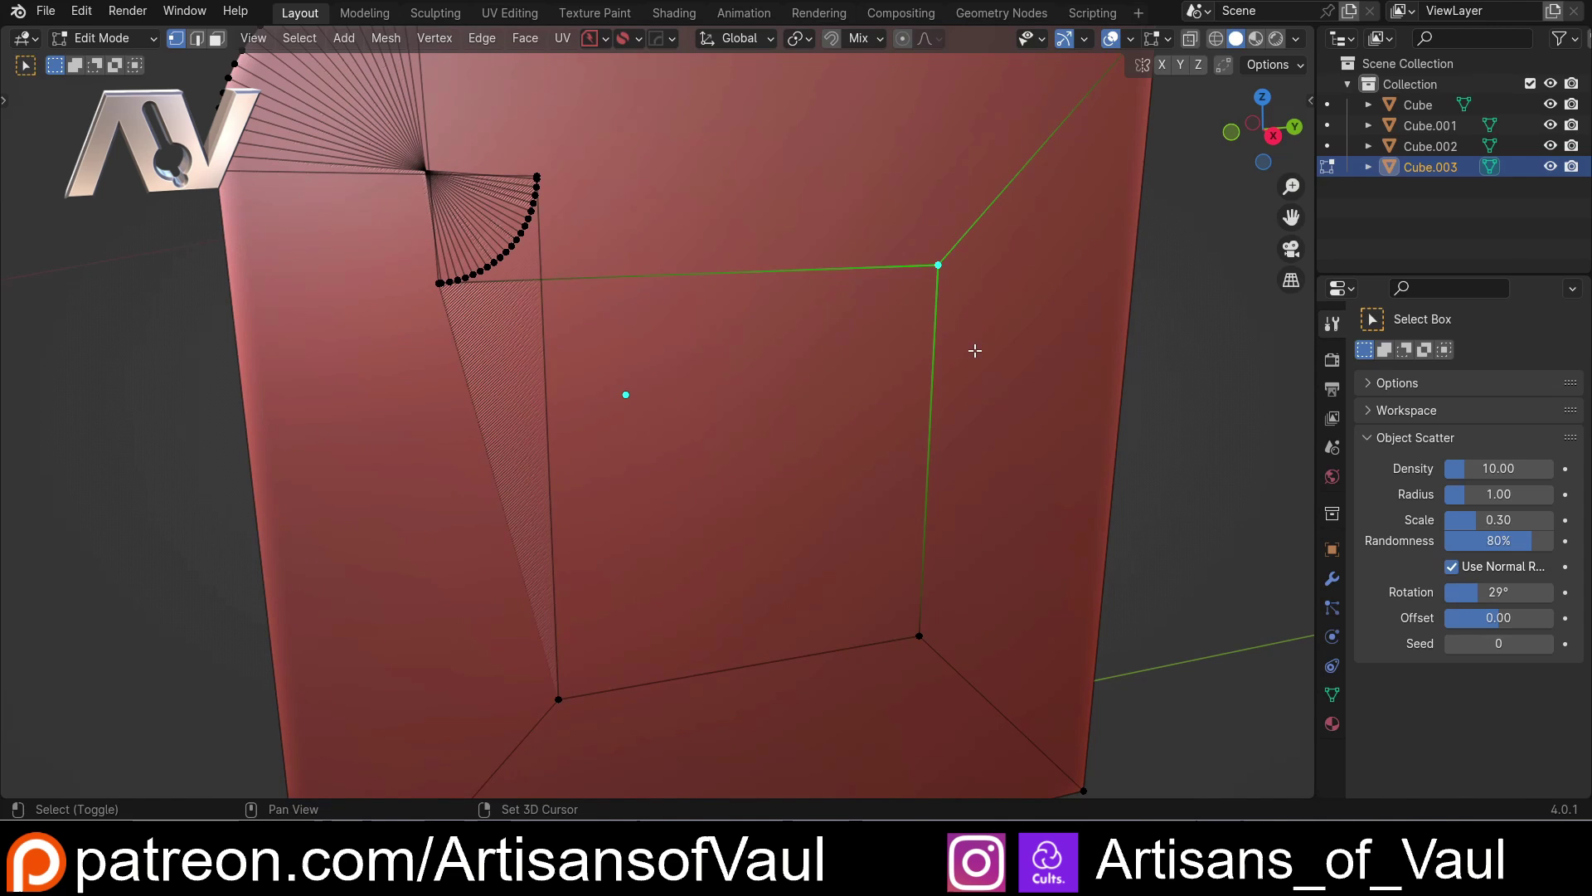
{"action": "key", "text": "g"}
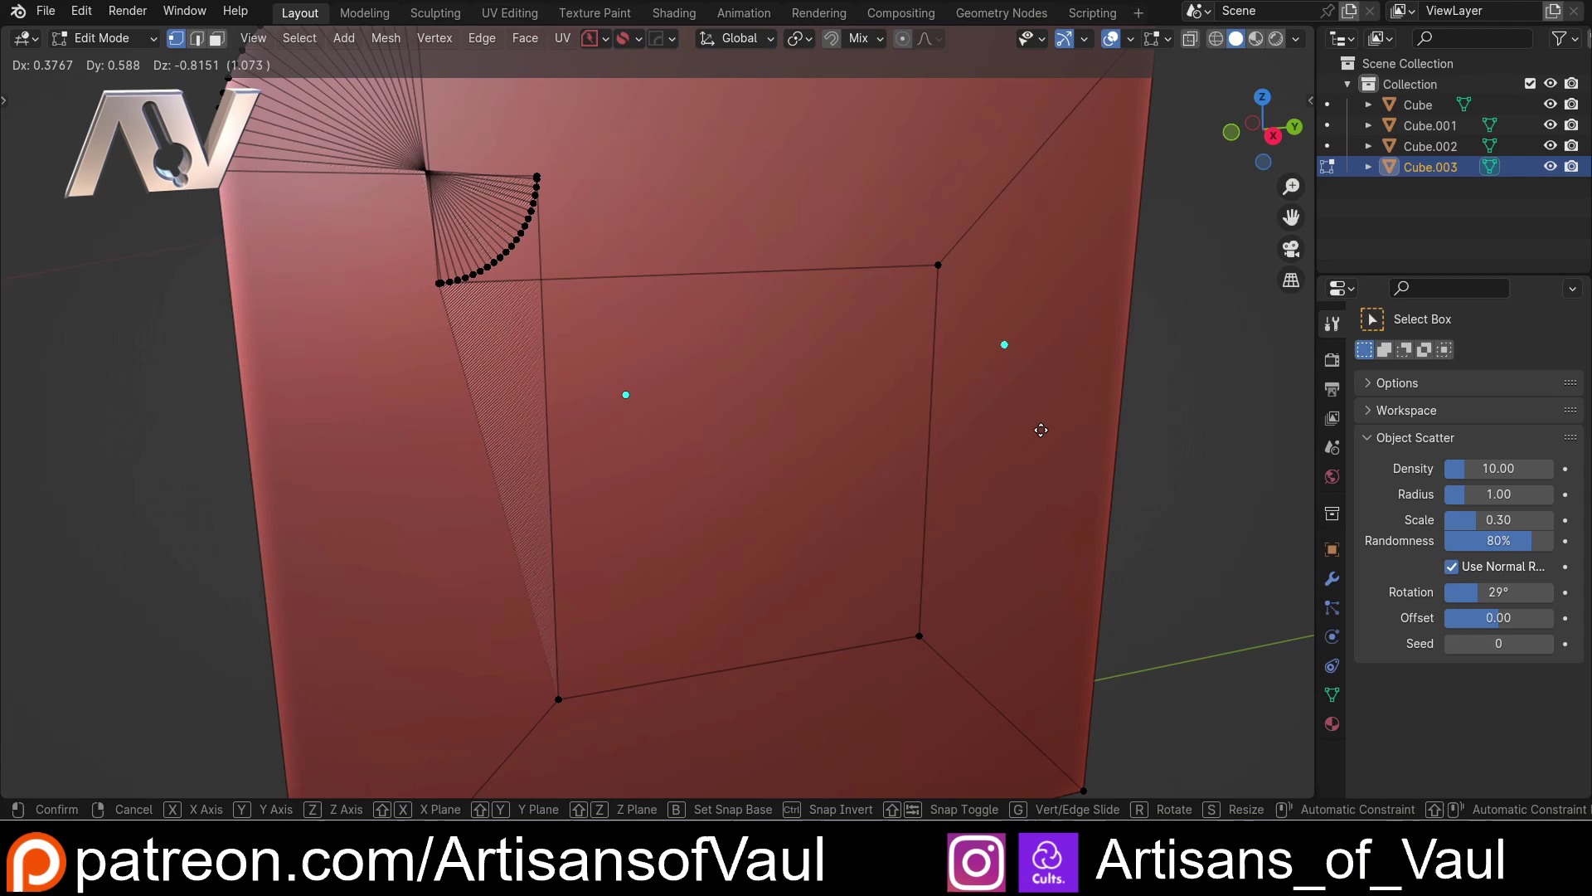
{"action": "right_click", "coordinate": [1041, 430]}
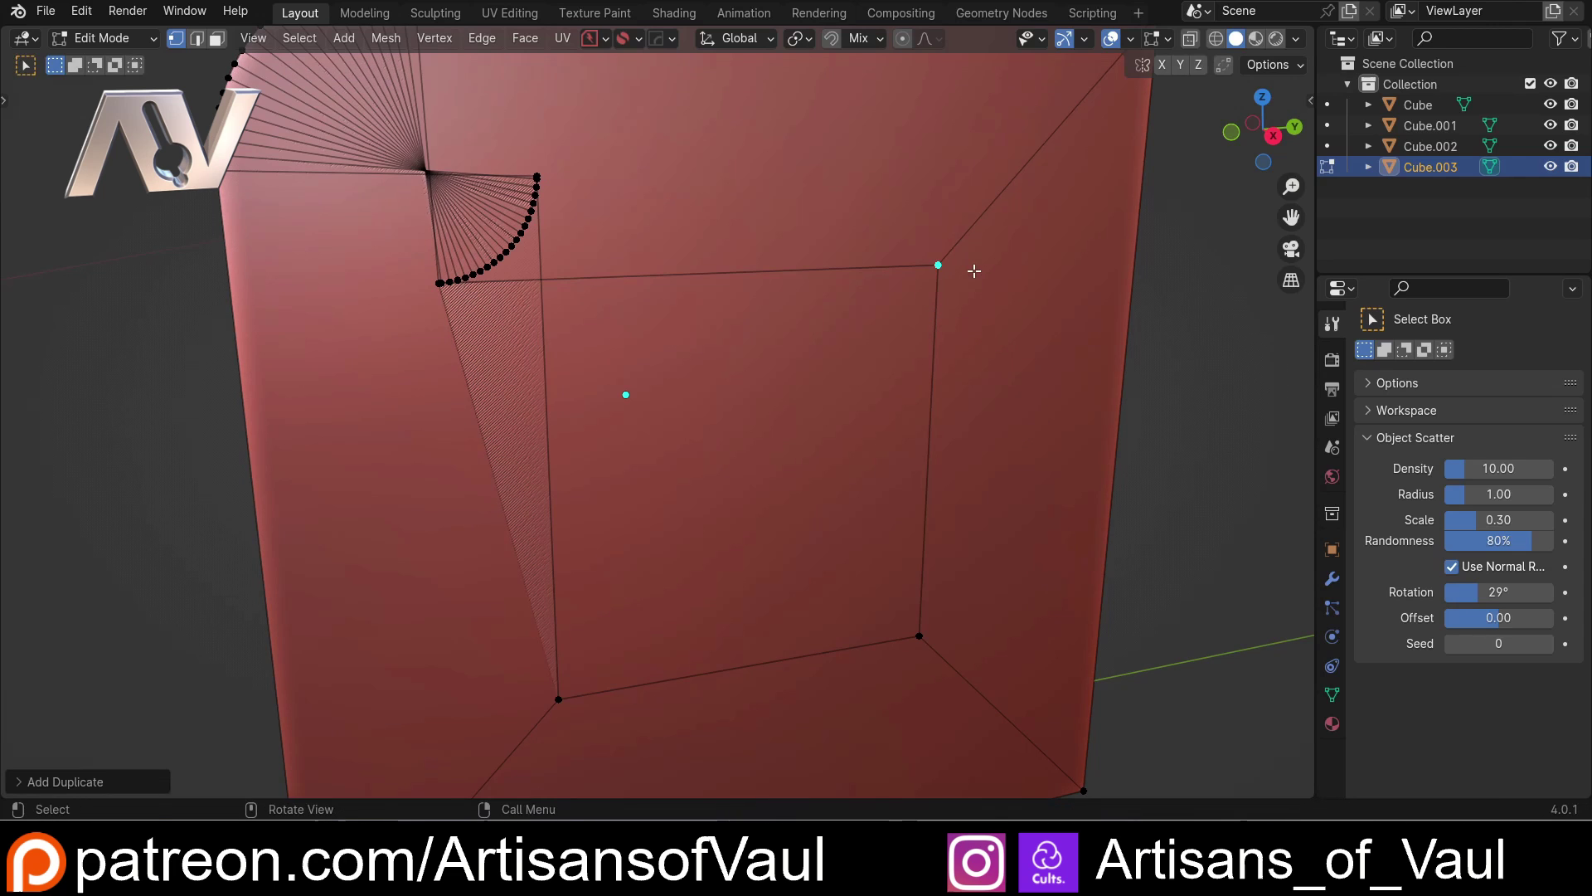
{"action": "middle_click_drag", "start_coordinate": [974, 270], "coordinate": [916, 261]}
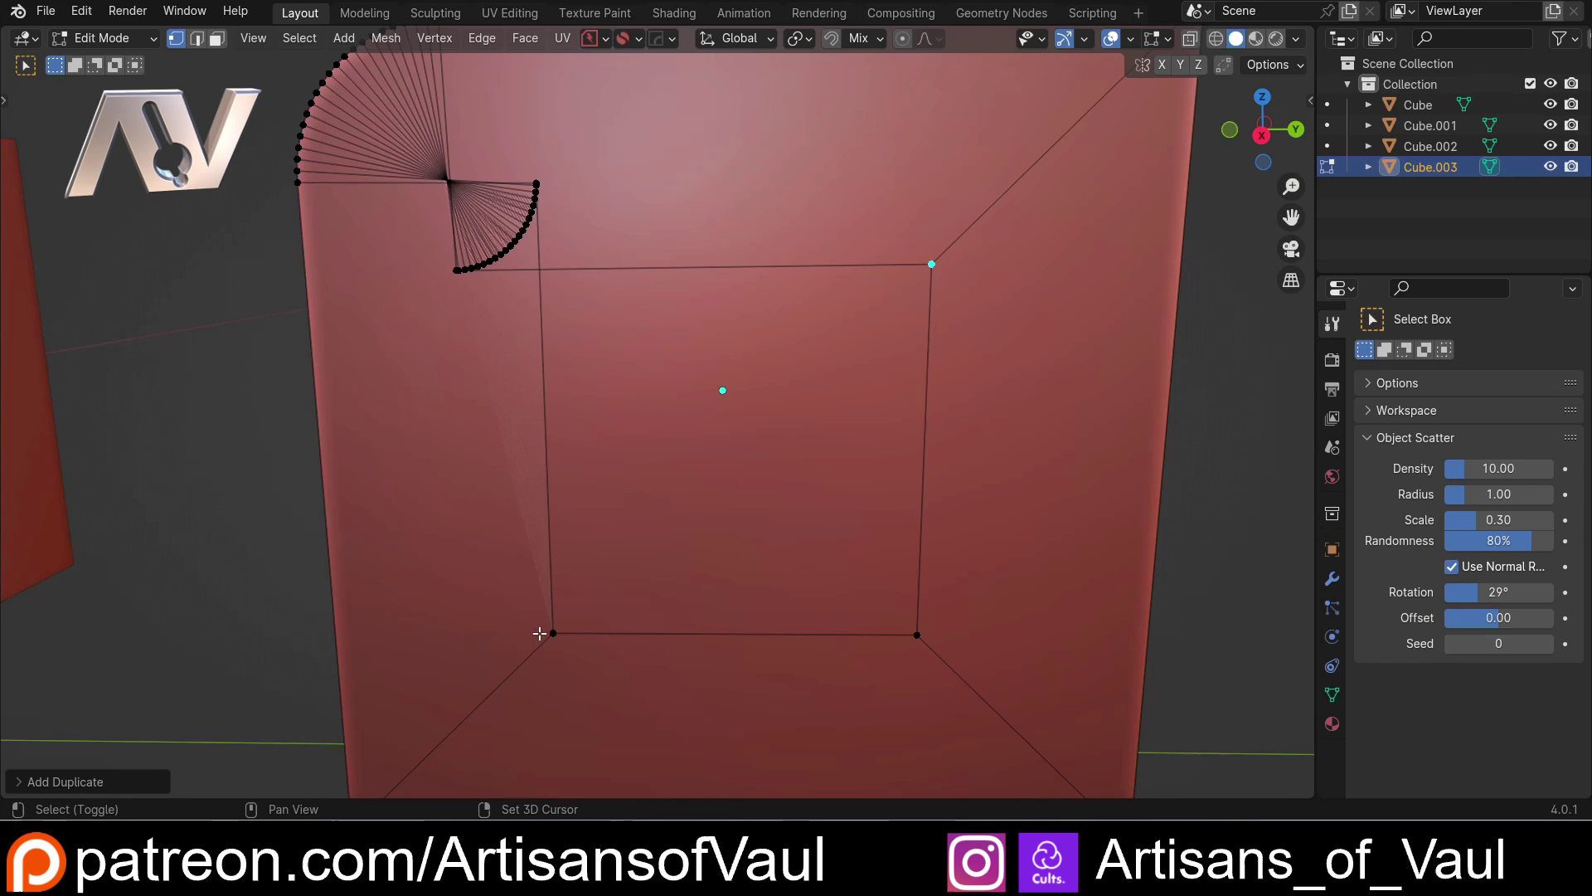
Add the inset's lower-left vertex to the selection and align the duplicate with it using the Left alignment in View mode.
{"action": "left_click", "coordinate": [548, 633], "text": "shift"}
{"action": "key", "text": "alt+x"}
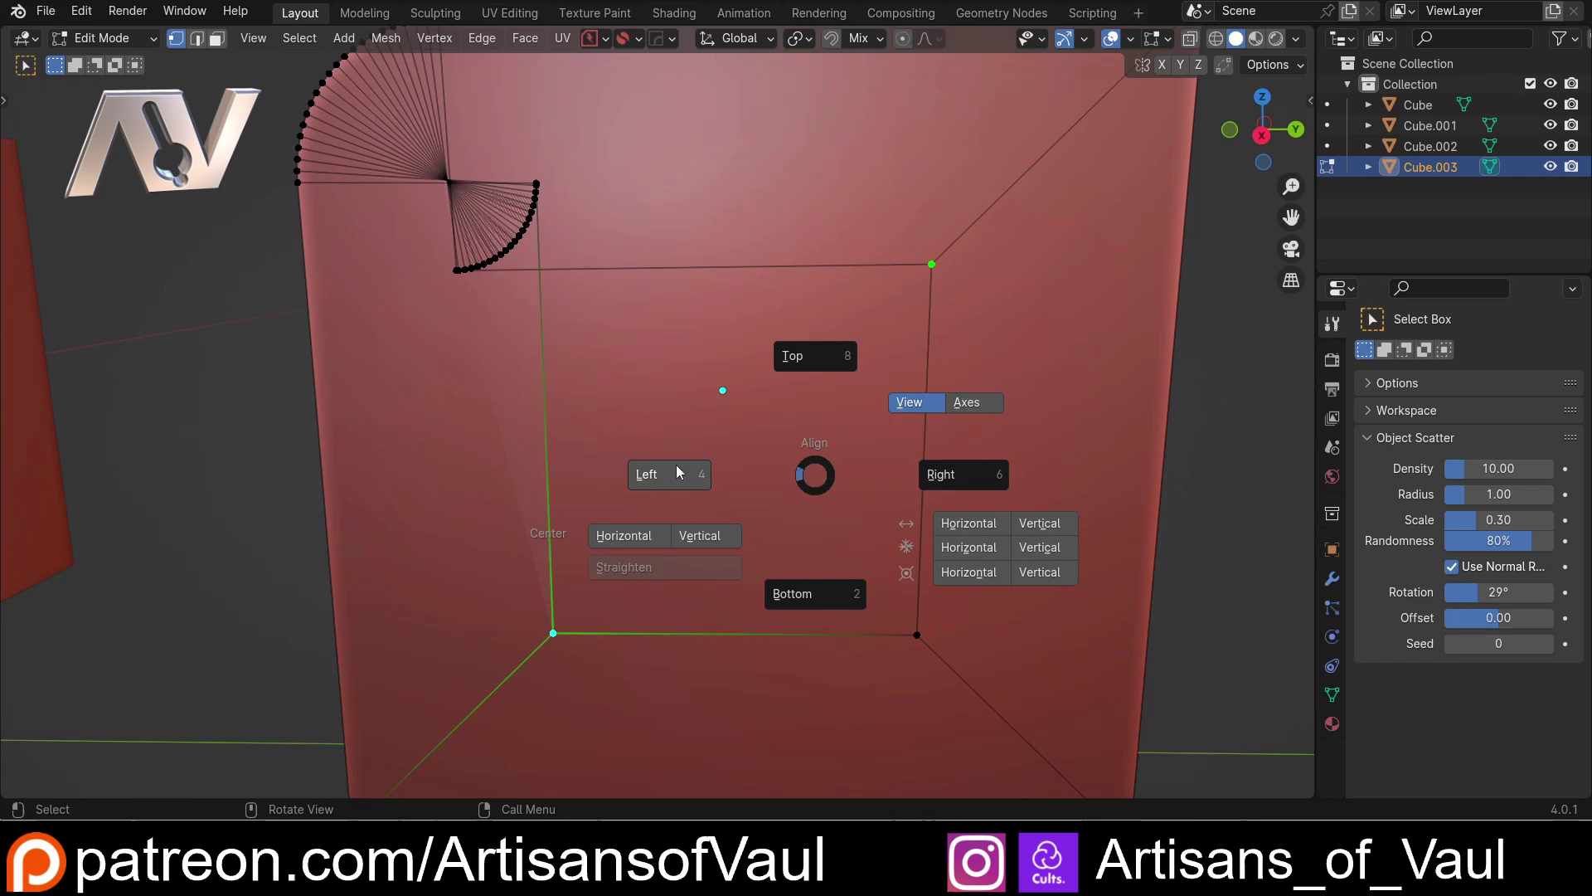
{"action": "left_click", "coordinate": [622, 477]}
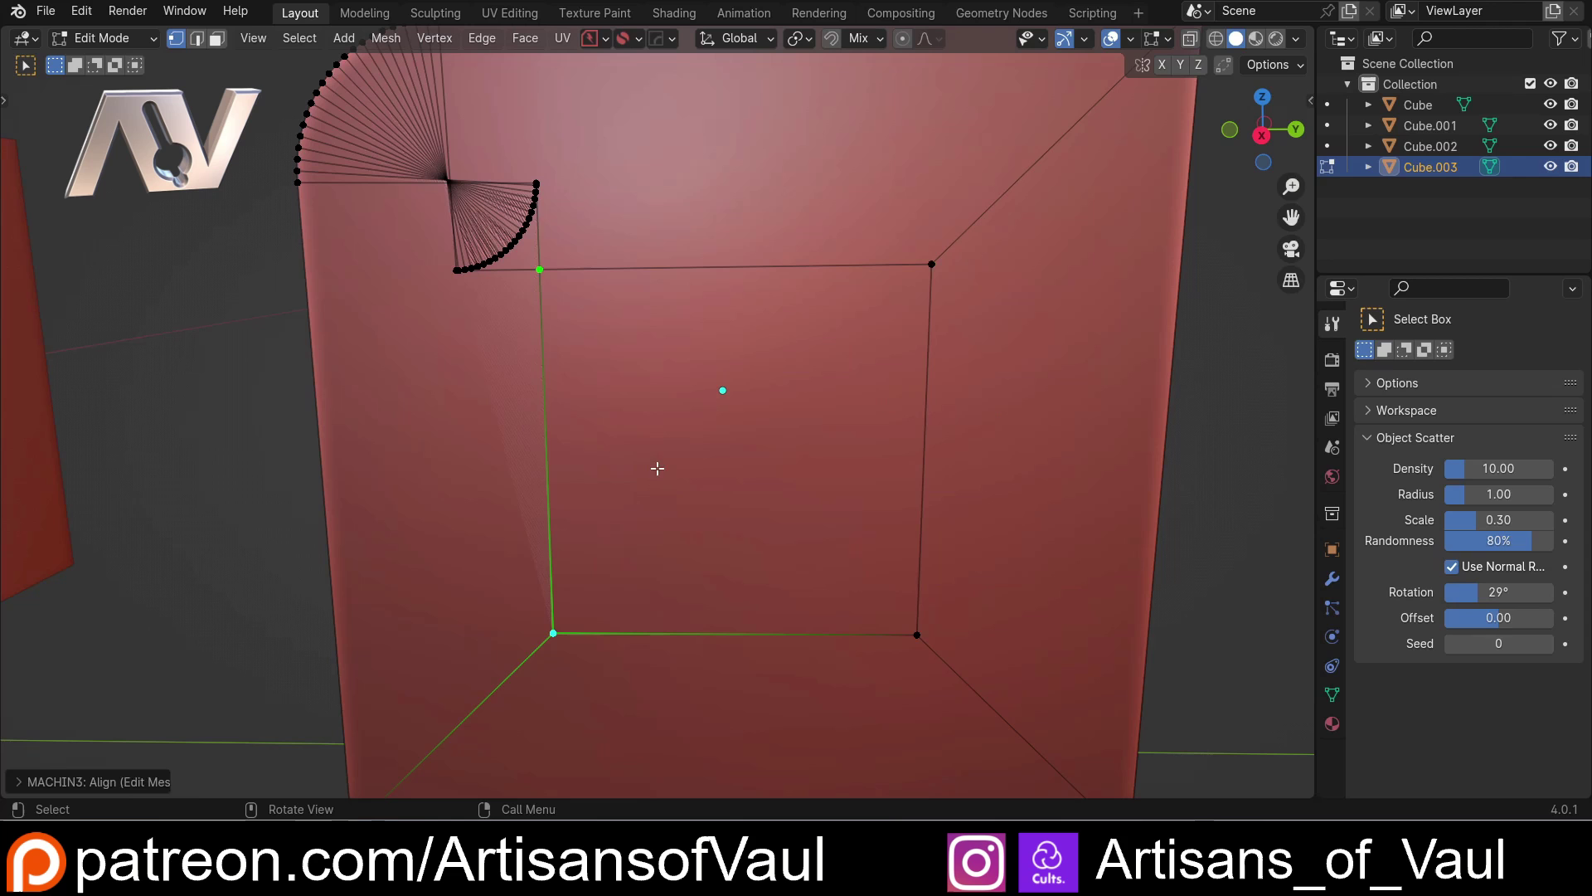
Snap the 3D cursor to the aligned vertex where the inset edges cross and set the transform pivot point to 3D Cursor.
{"action": "left_click", "coordinate": [543, 269]}
{"action": "middle_click_drag", "start_coordinate": [532, 321], "coordinate": [658, 393], "text": "shift"}
{"action": "scroll", "coordinate": [666, 284], "scroll_direction": "up", "scroll_amount": 4}
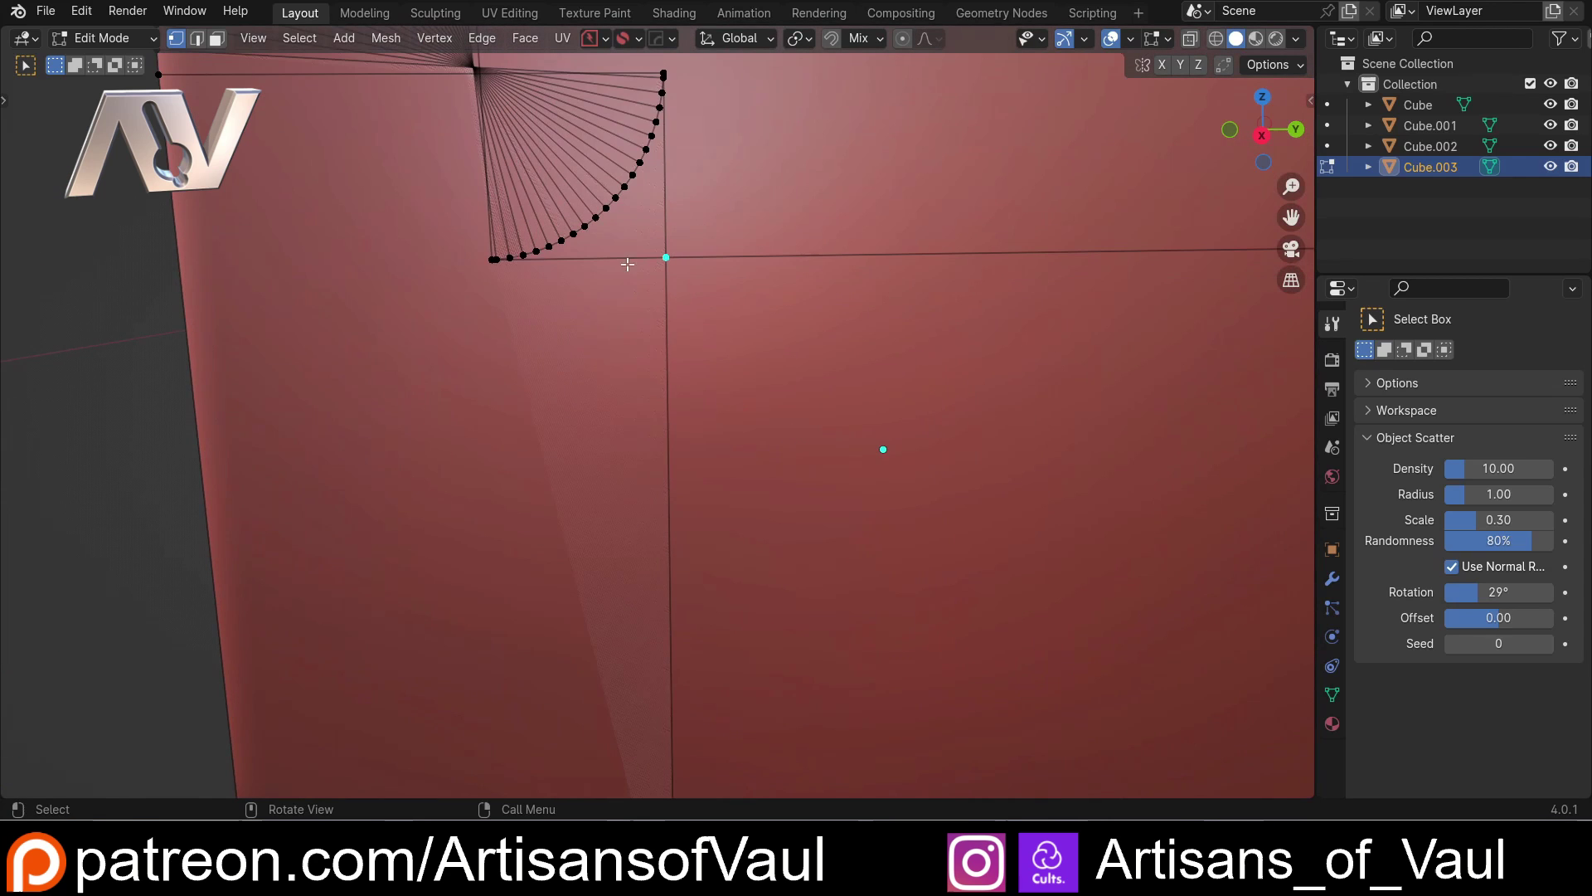
{"action": "scroll", "coordinate": [661, 312], "scroll_direction": "down", "scroll_amount": 2}
{"action": "scroll", "coordinate": [661, 314], "scroll_direction": "up", "scroll_amount": 1}
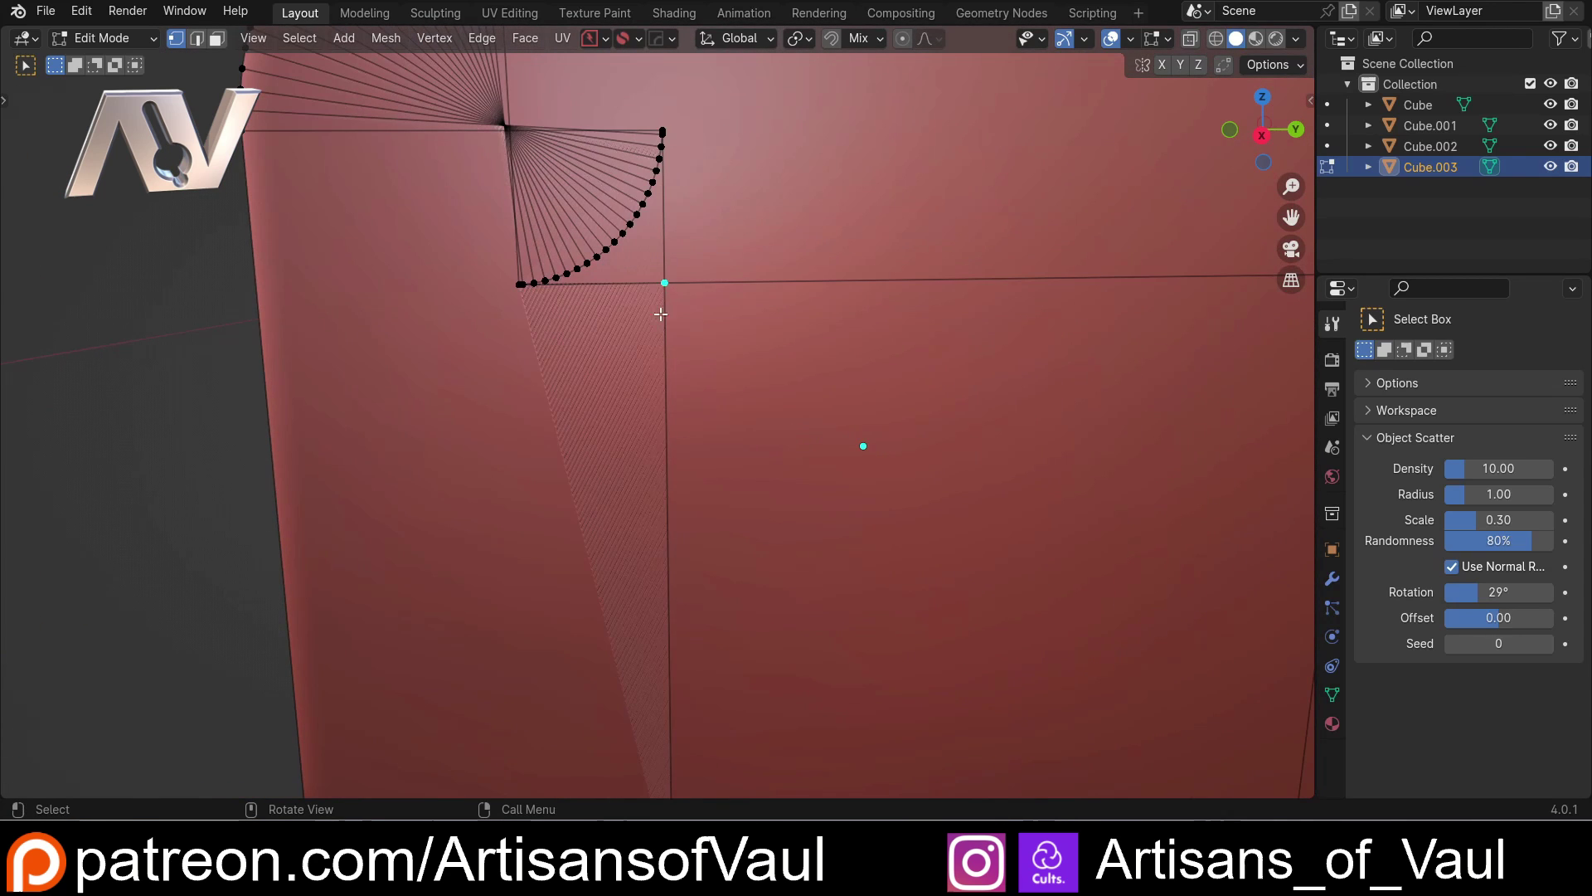
{"action": "scroll", "coordinate": [664, 309], "scroll_direction": "down", "scroll_amount": 2}
{"action": "key", "text": "shift+s"}
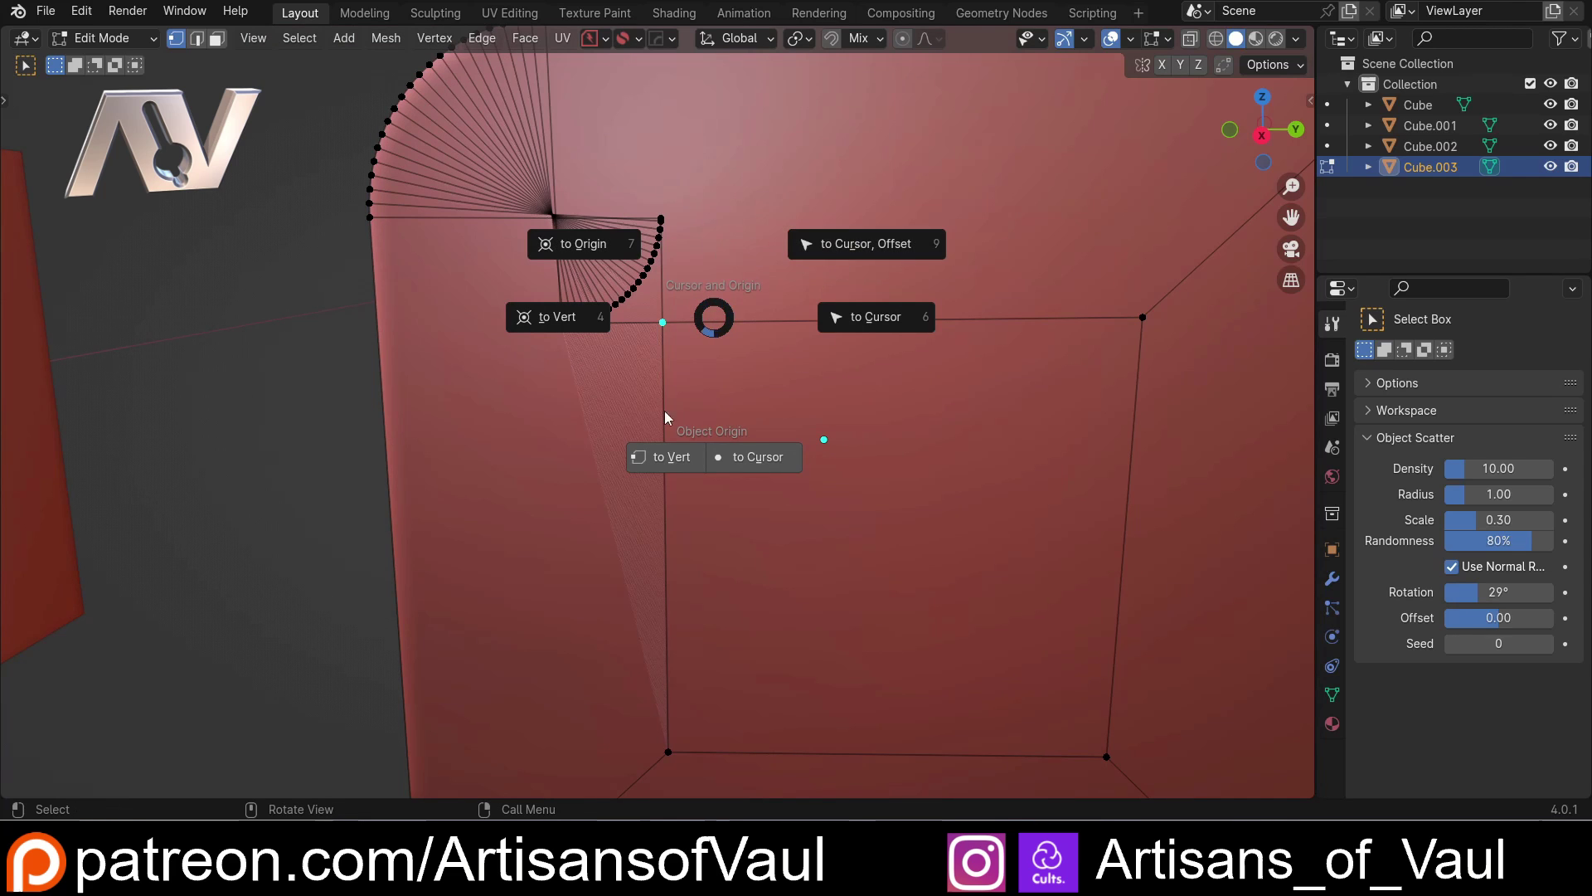
{"action": "left_click", "coordinate": [554, 322]}
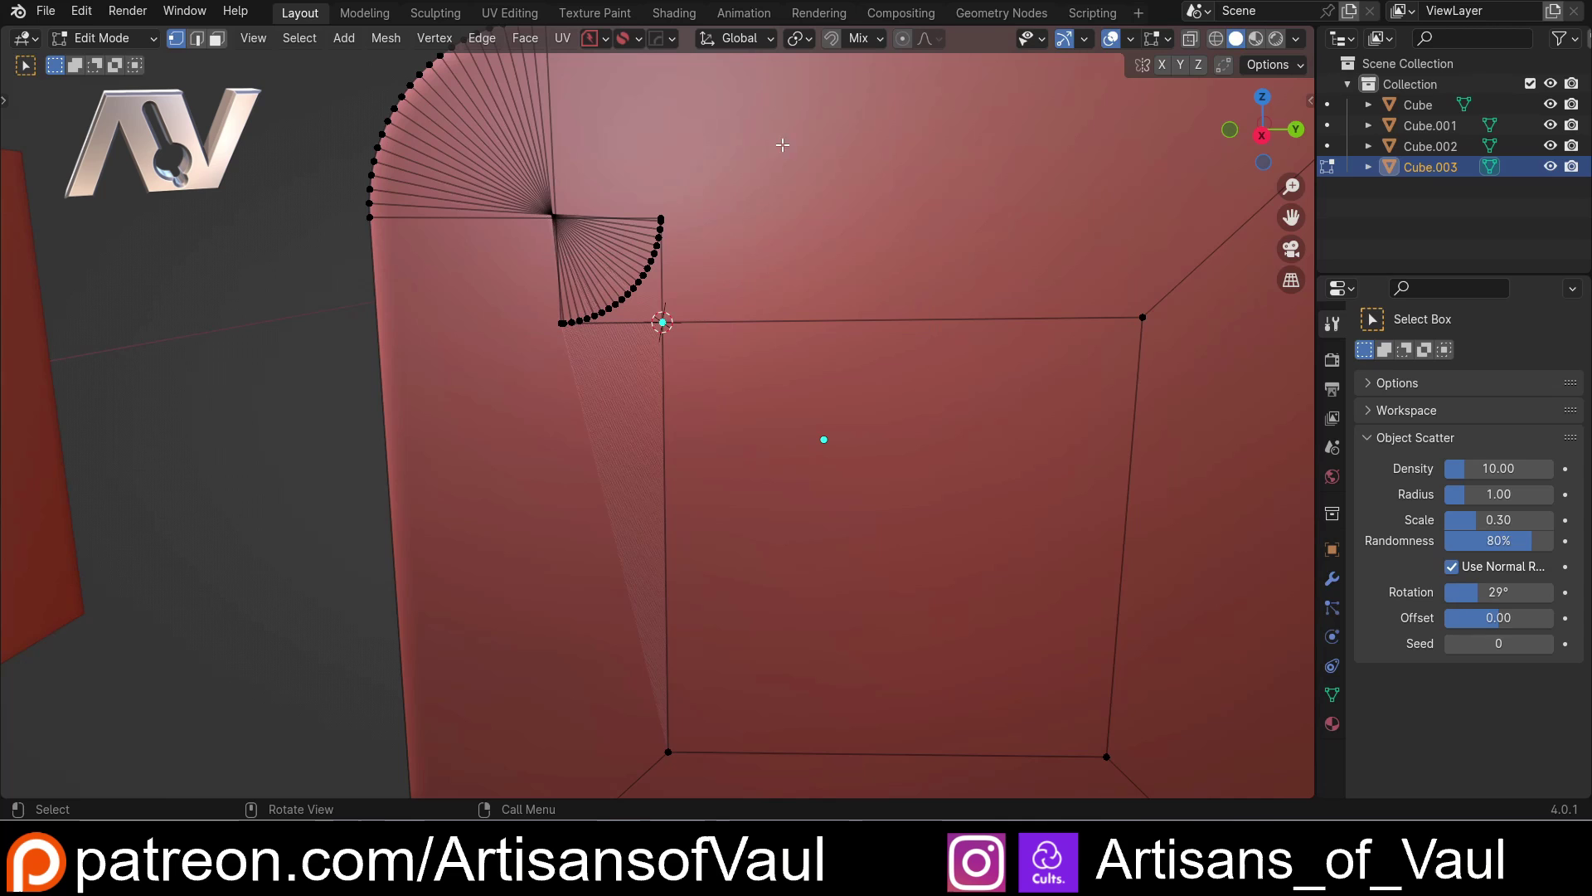
{"action": "left_click", "coordinate": [799, 41]}
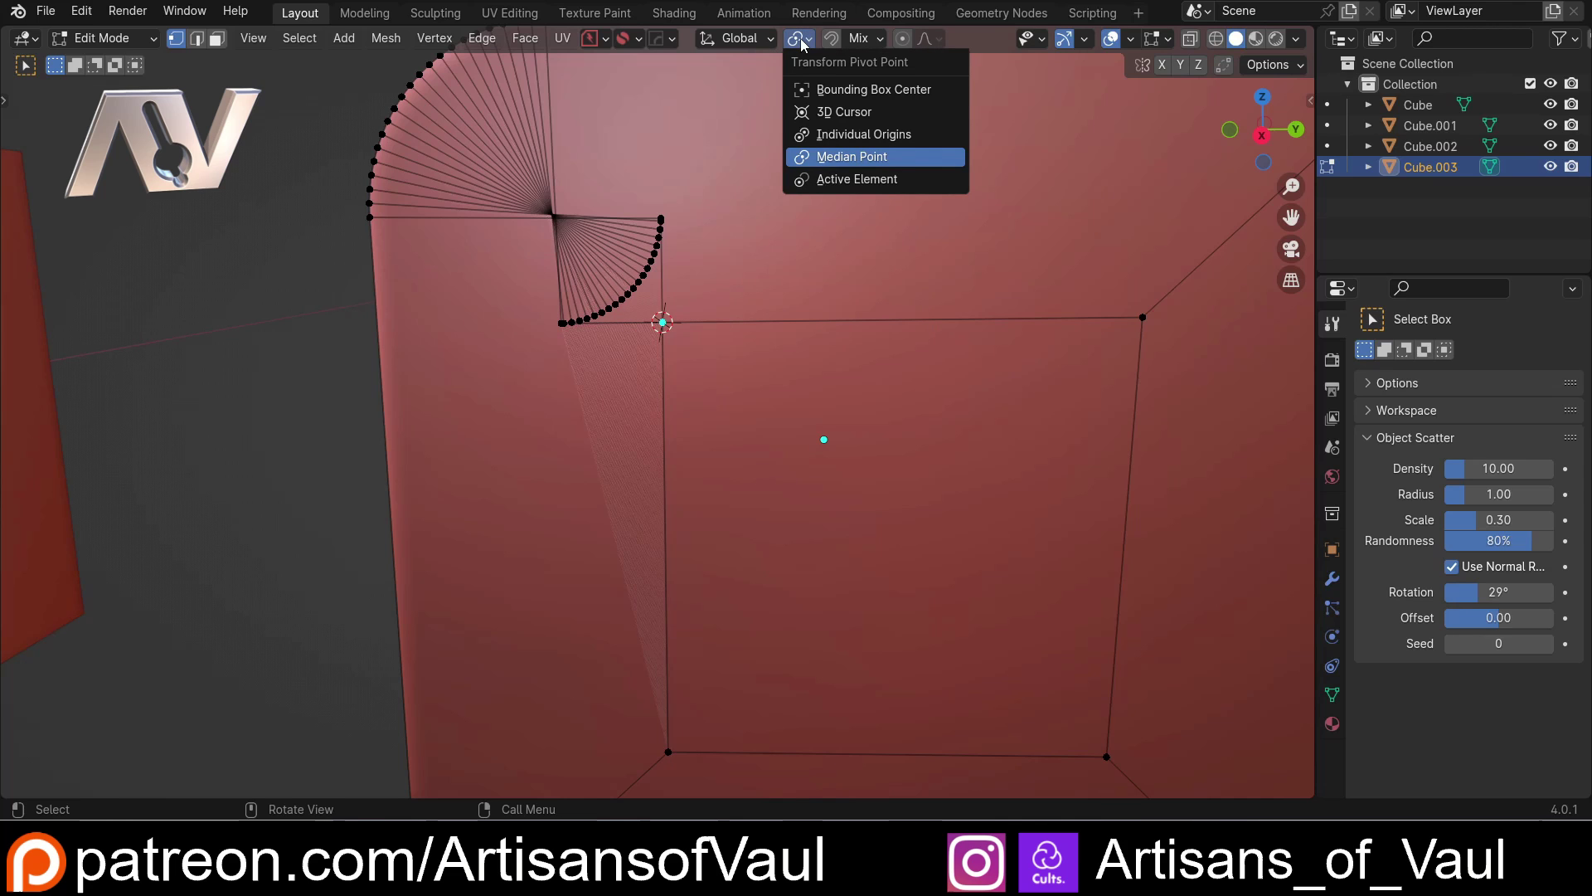
{"action": "left_click", "coordinate": [829, 111]}
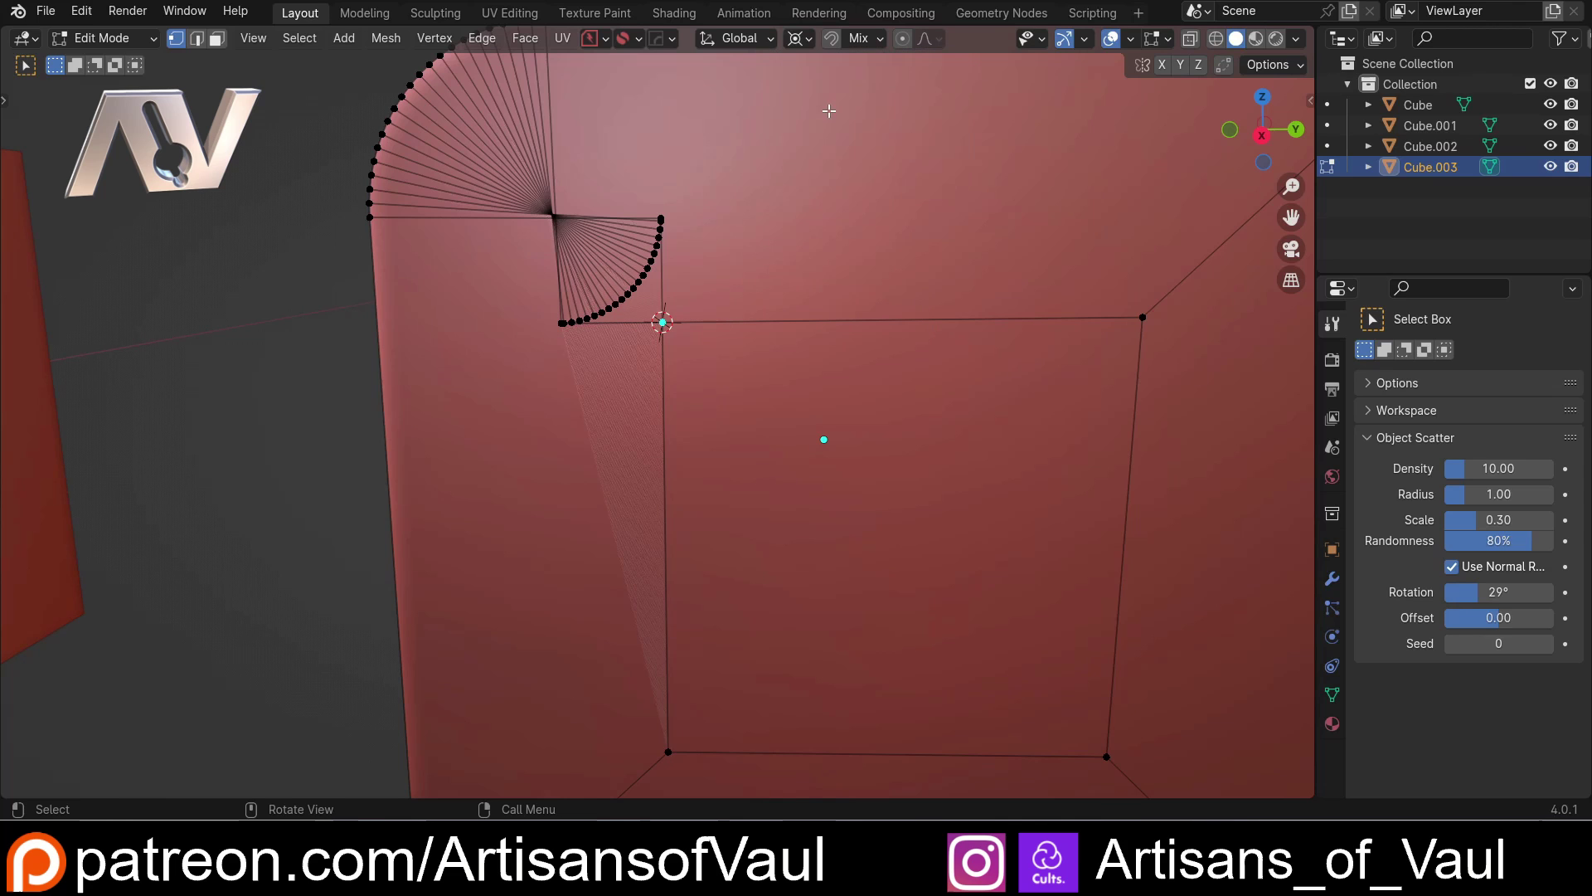
Select all vertices of the overlapping arc in wireframe view and flip them around the 3D cursor with a negative scale.
{"action": "key", "text": "shift+z"}
{"action": "middle_click_drag", "start_coordinate": [562, 222], "coordinate": [606, 215]}
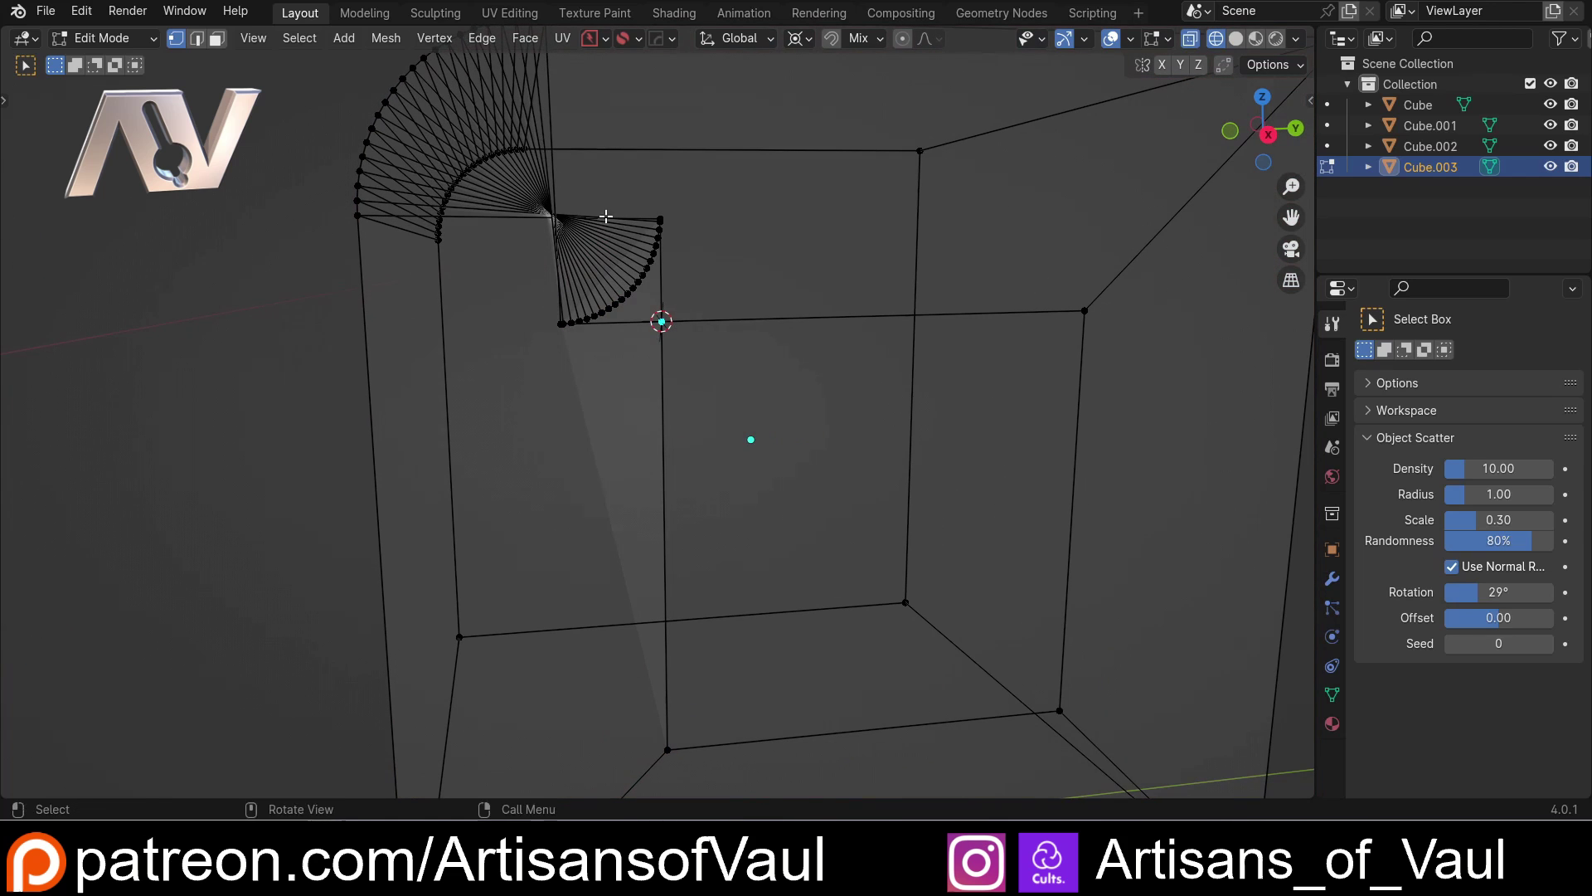
{"action": "left_click_drag", "start_coordinate": [568, 209], "coordinate": [693, 335]}
{"action": "key", "text": "shift+z"}
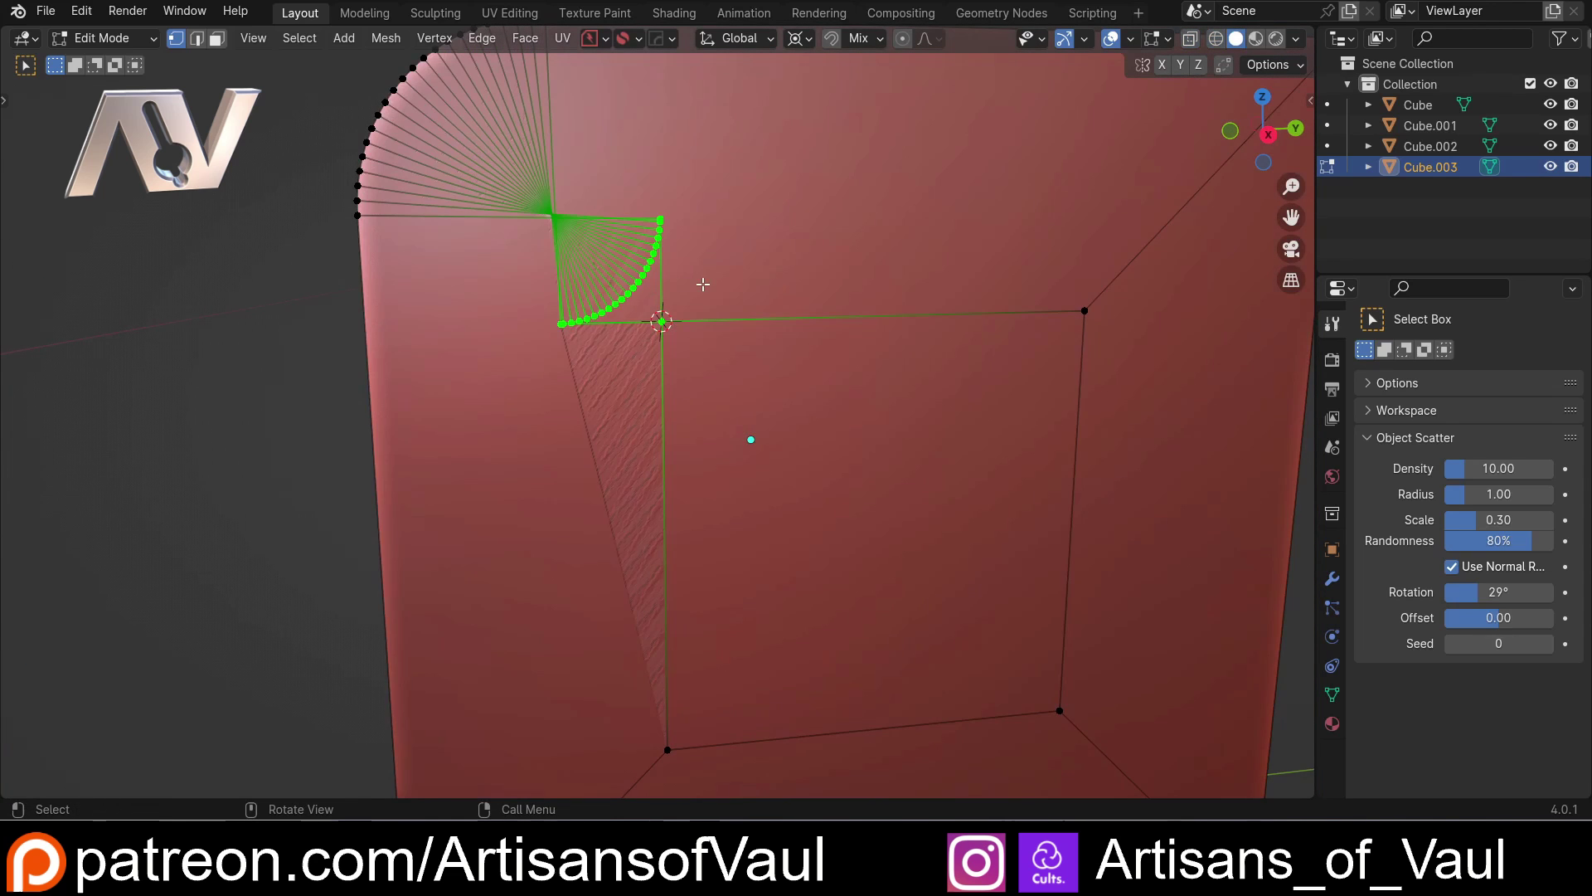
{"action": "mouse_move", "coordinate": [699, 282]}
{"action": "middle_mouse_down"}
{"action": "mouse_move", "coordinate": [681, 288]}
{"action": "mouse_move", "coordinate": [739, 279]}
{"action": "middle_mouse_up"}
{"action": "key", "text": "s"}
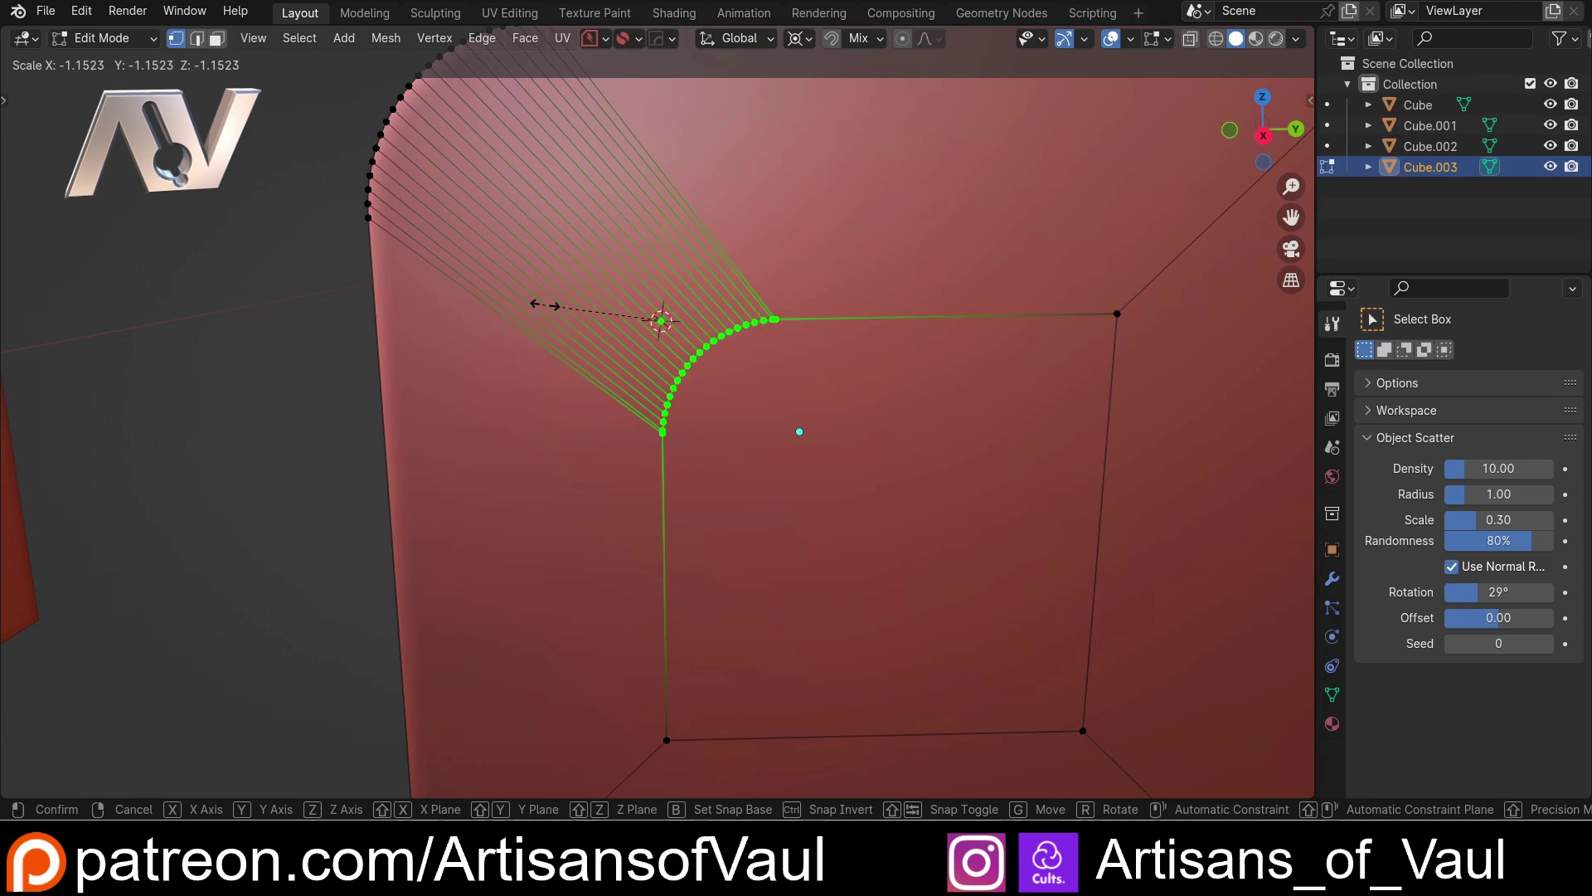
{"action": "left_click", "coordinate": [547, 304]}
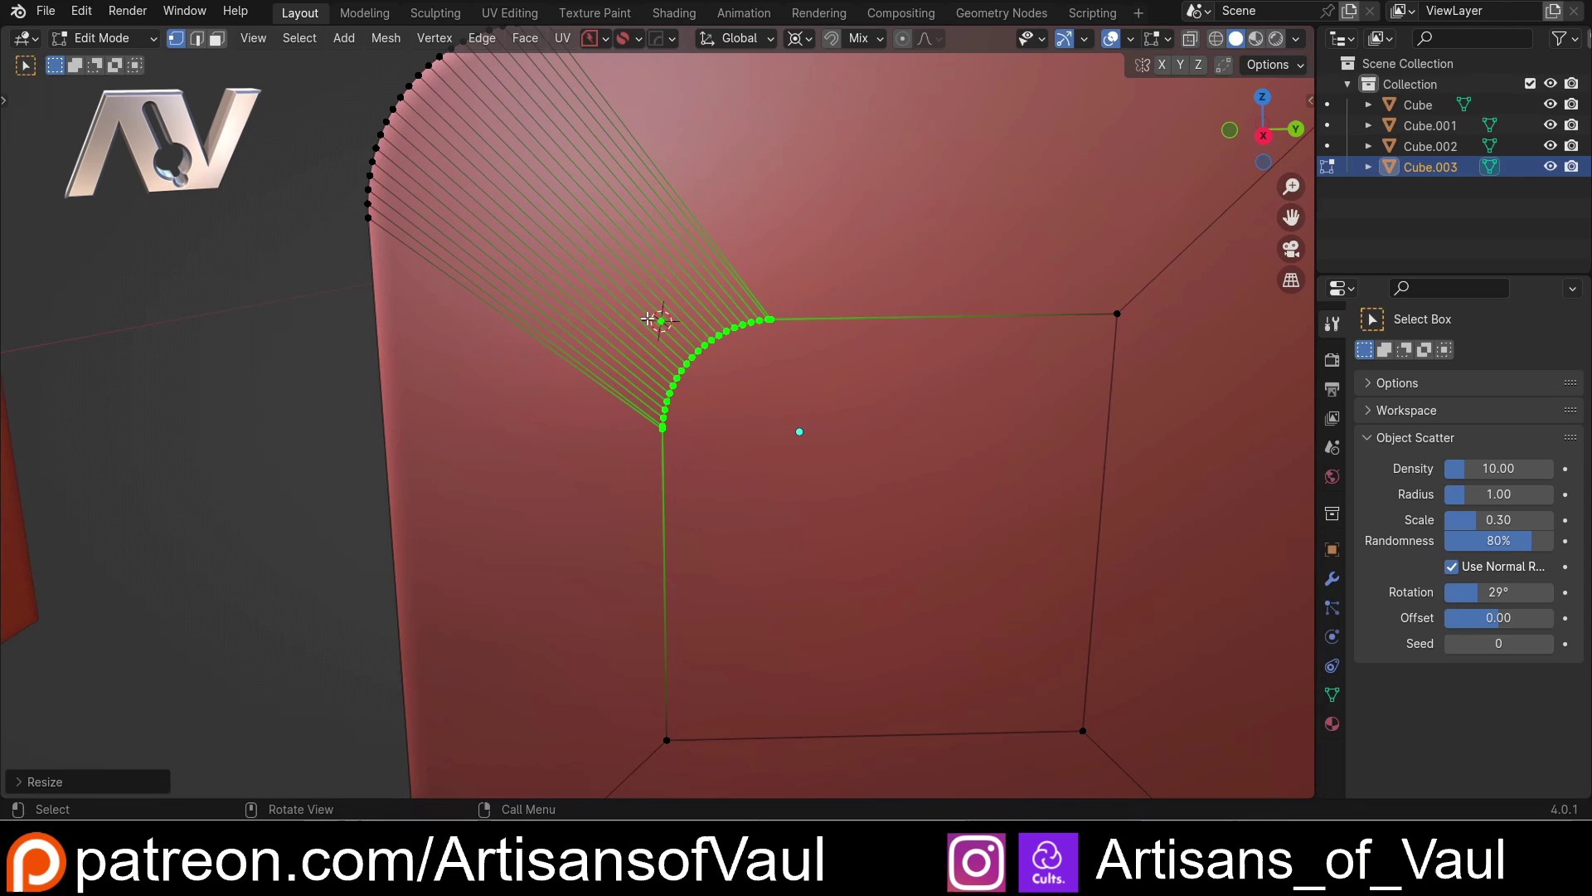
Delete the loose helper vertex at the 3D cursor beside the flipped arc.
{"action": "left_click", "coordinate": [694, 332]}
{"action": "key", "text": "x"}
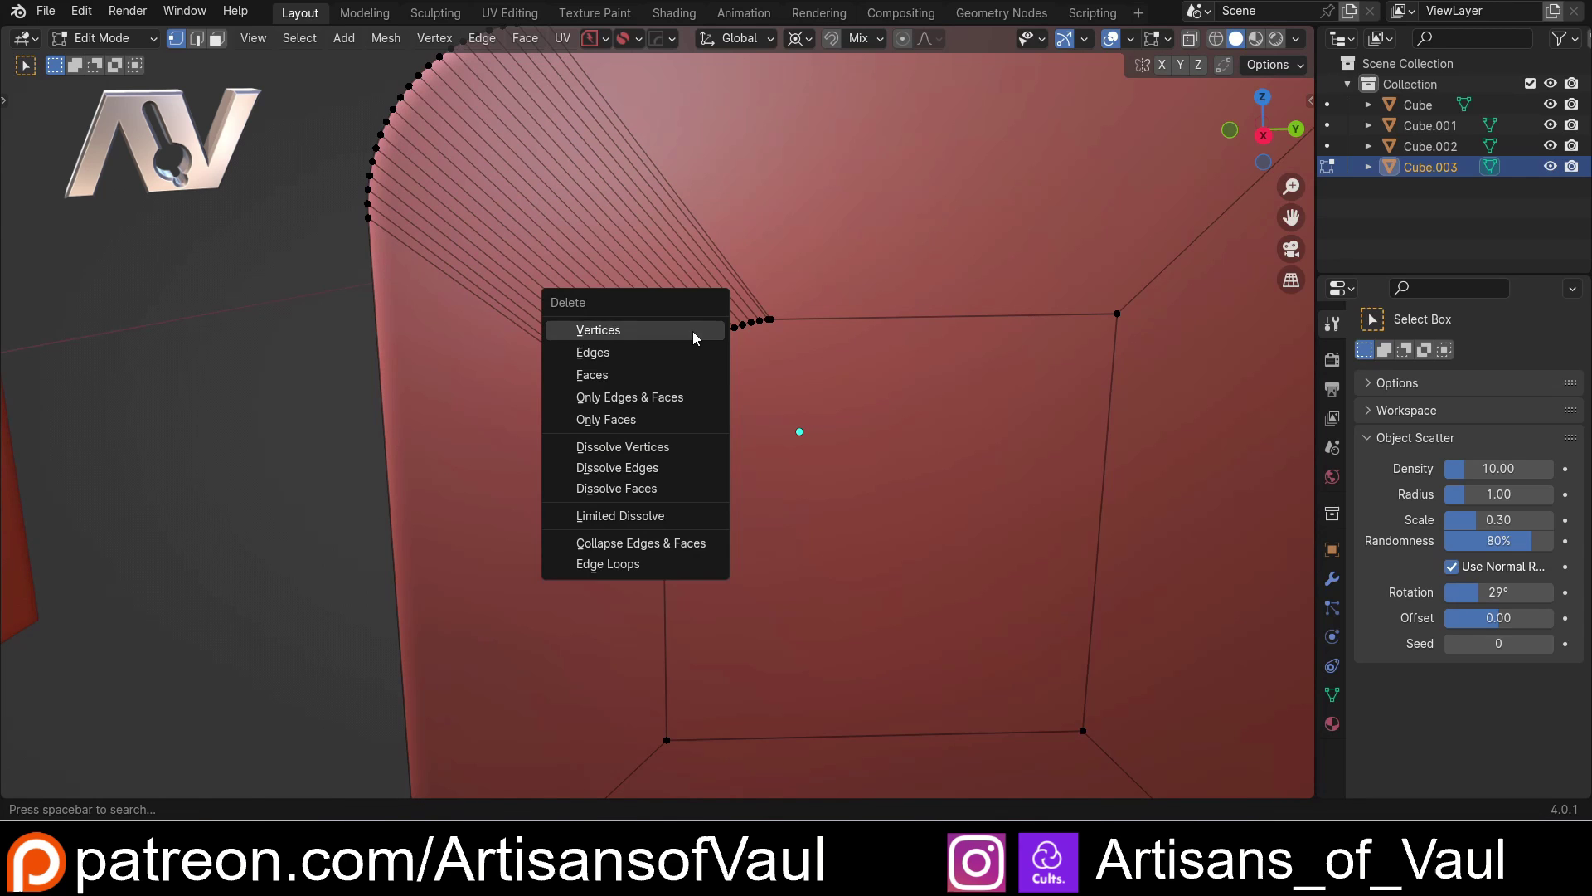
{"action": "left_click", "coordinate": [695, 330]}
{"action": "scroll", "coordinate": [652, 306], "scroll_direction": "down", "scroll_amount": 4}
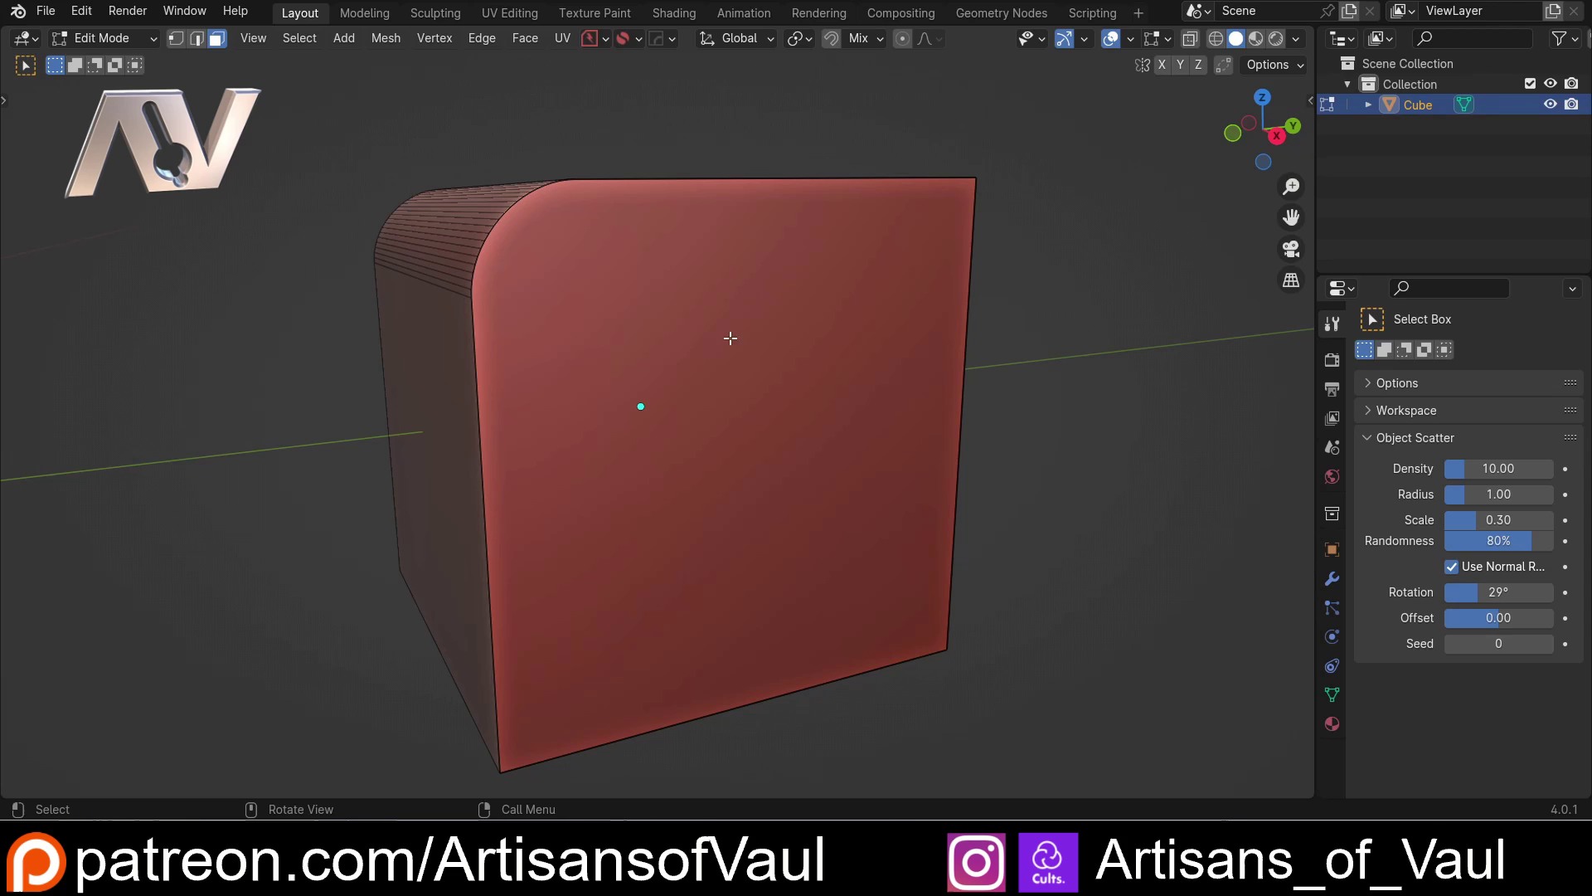
Extrude the front face of the plain rounded cube in place, cancelling its movement.
{"action": "left_click", "coordinate": [950, 453]}
{"action": "middle_click_drag", "start_coordinate": [950, 453], "coordinate": [995, 465]}
{"action": "key", "text": "g"}
{"action": "key", "text": "z"}
{"action": "key", "text": "z"}
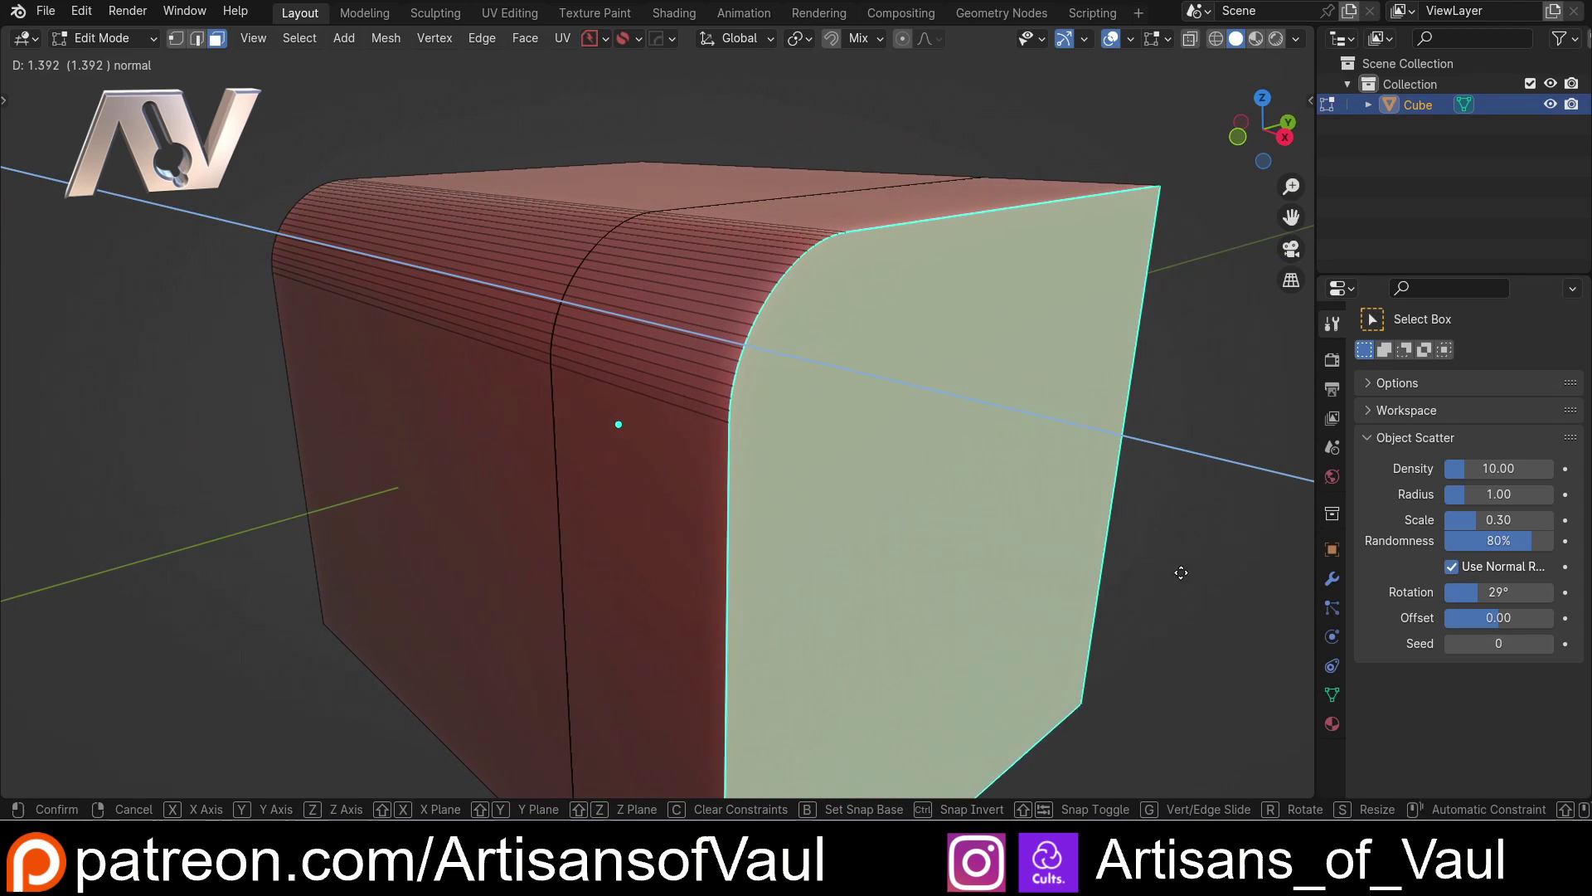
{"action": "right_click", "coordinate": [1001, 515]}
{"action": "middle_click_drag", "start_coordinate": [1001, 515], "coordinate": [729, 303]}
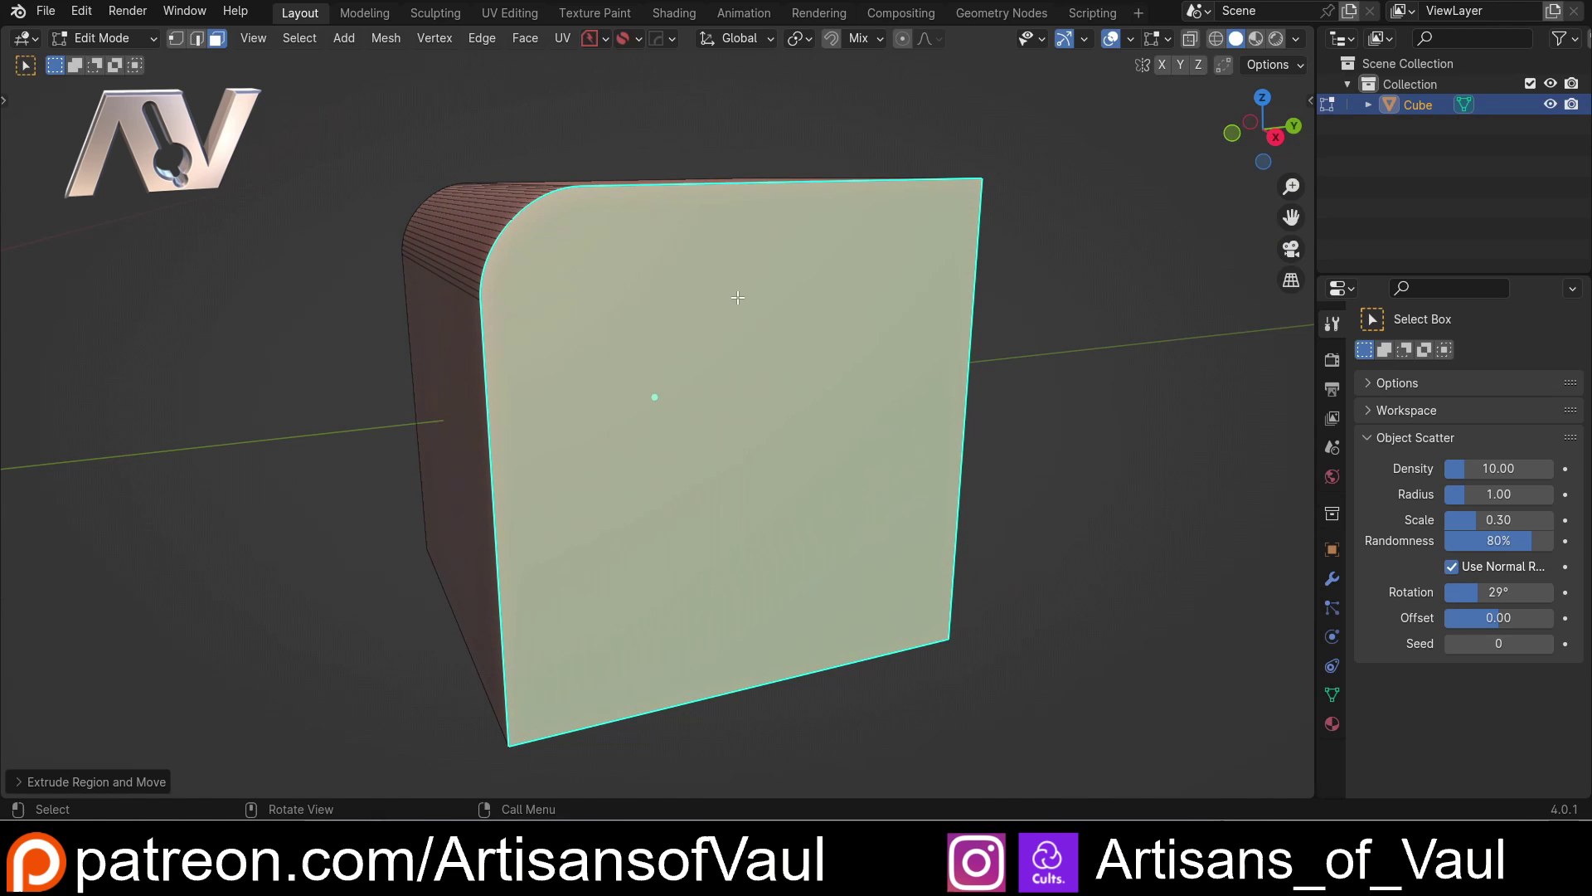
{"action": "key", "text": "g"}
{"action": "right_click", "coordinate": [898, 384]}
{"action": "middle_click_drag", "start_coordinate": [899, 384], "coordinate": [1034, 374]}
Set the pivot point to Bounding Box Center and scale the extruded front face inward to a little over half its size.
{"action": "left_click", "coordinate": [798, 38]}
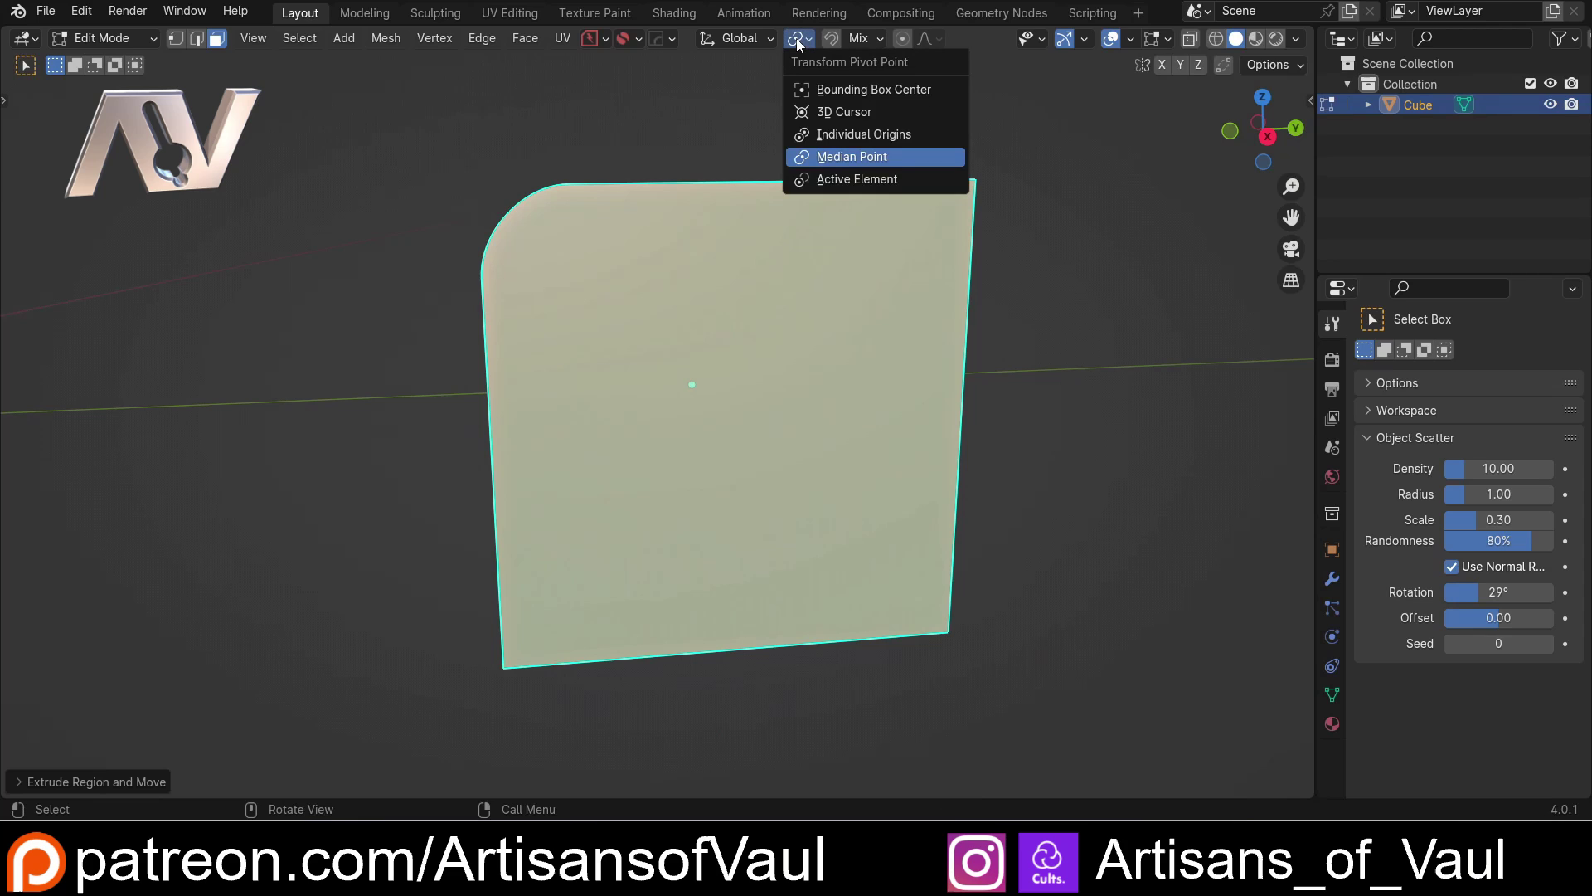
{"action": "left_click", "coordinate": [851, 156]}
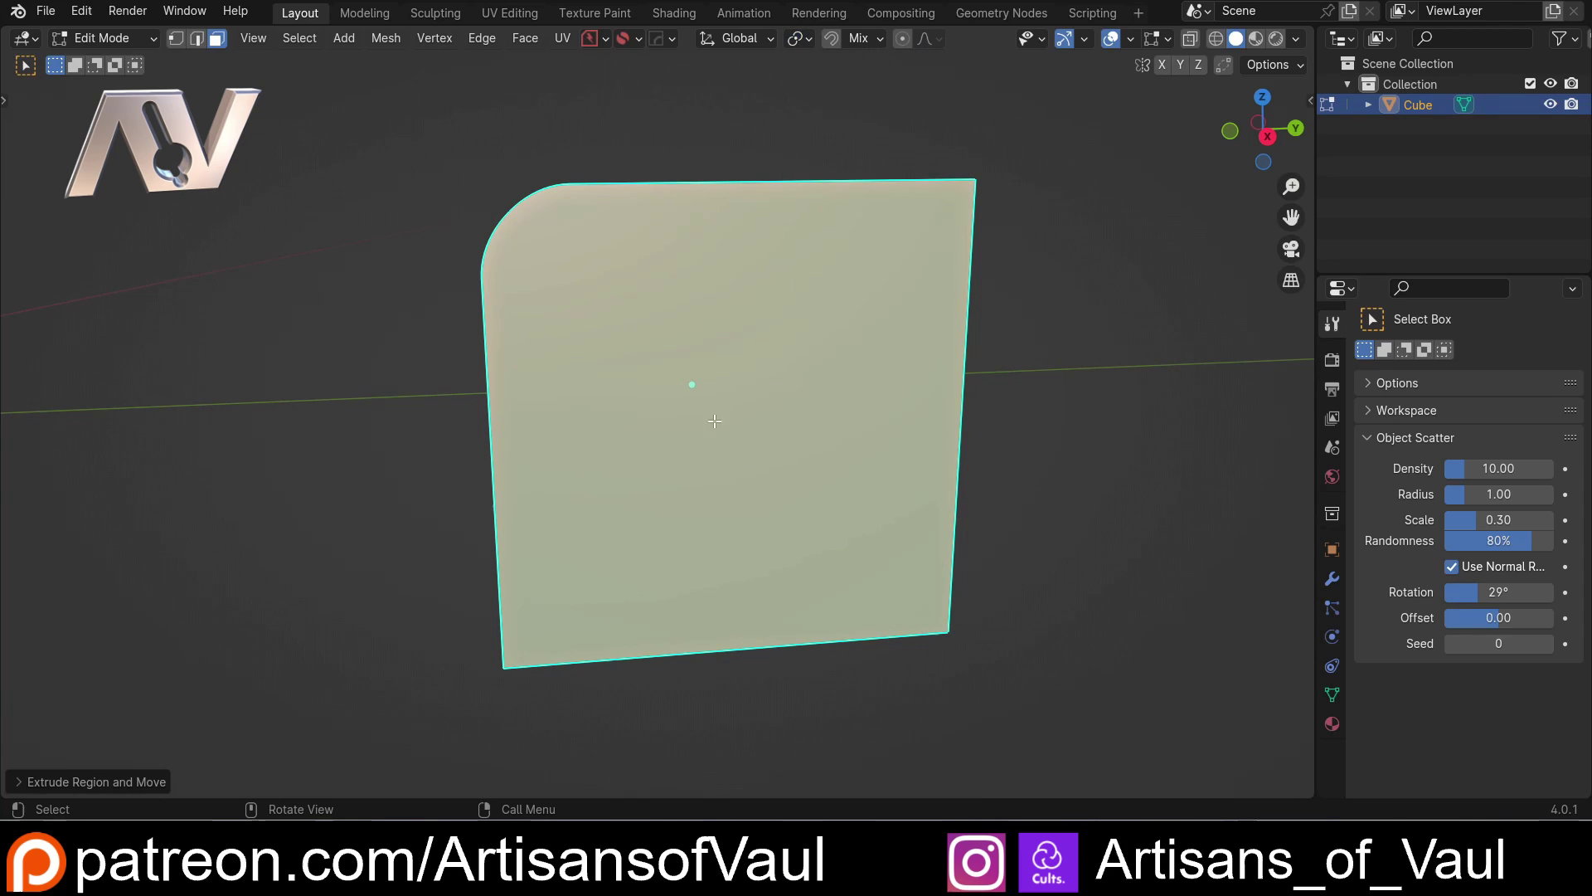
{"action": "left_click", "coordinate": [801, 38]}
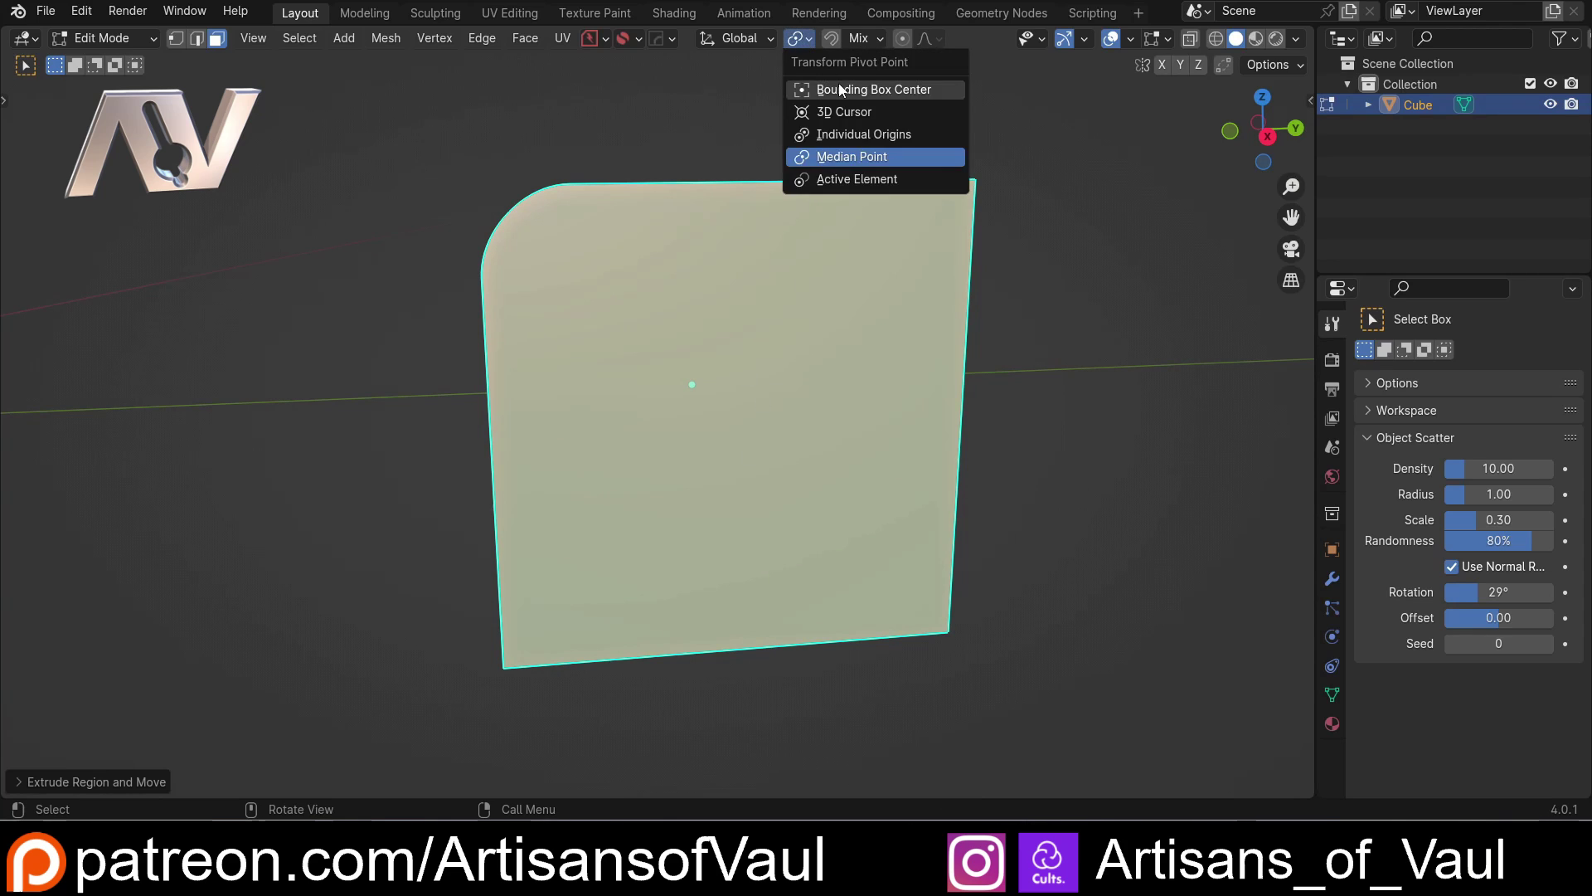
{"action": "left_click", "coordinate": [838, 87]}
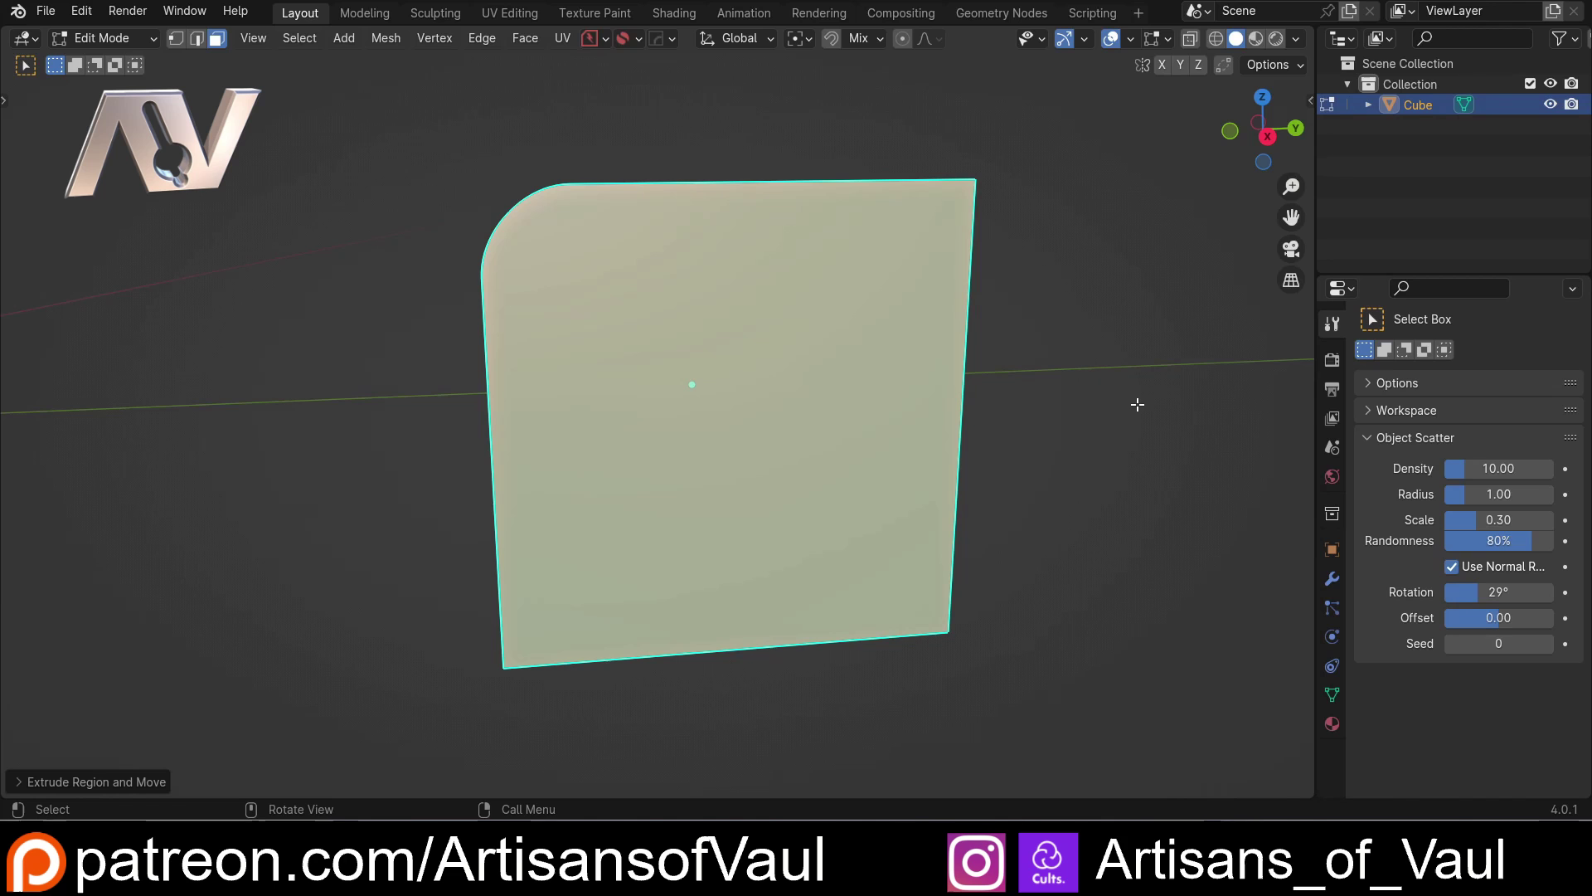
{"action": "key", "text": "s"}
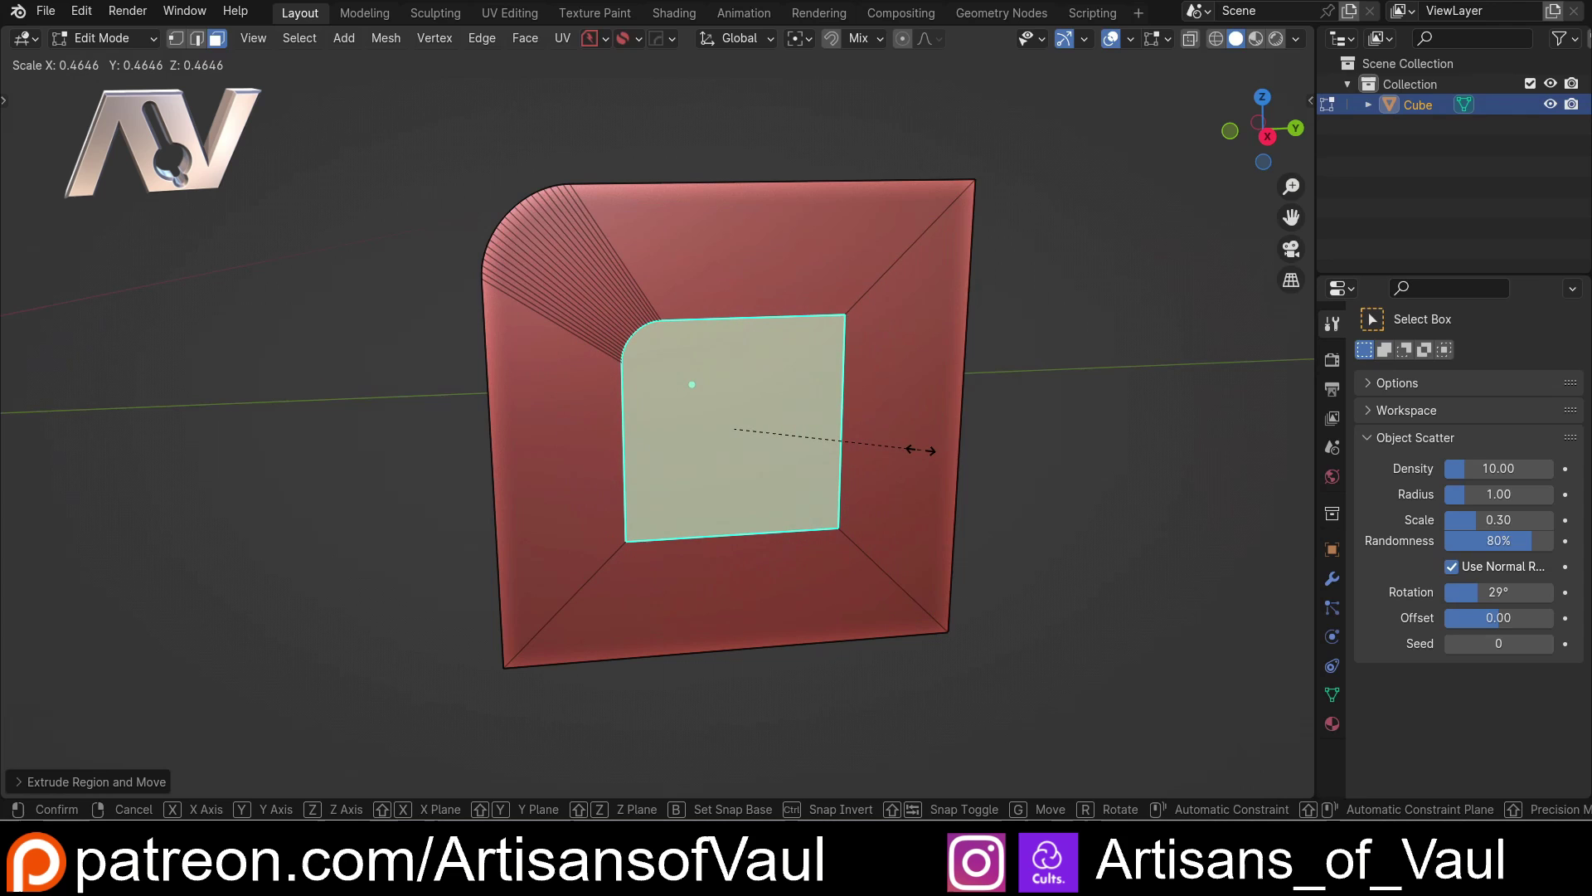
{"action": "left_click", "coordinate": [946, 455]}
Examine the scaled inset's rounded corner and its spacing from the cube's outer edges.
{"action": "scroll", "coordinate": [657, 299], "scroll_direction": "up", "scroll_amount": 4}
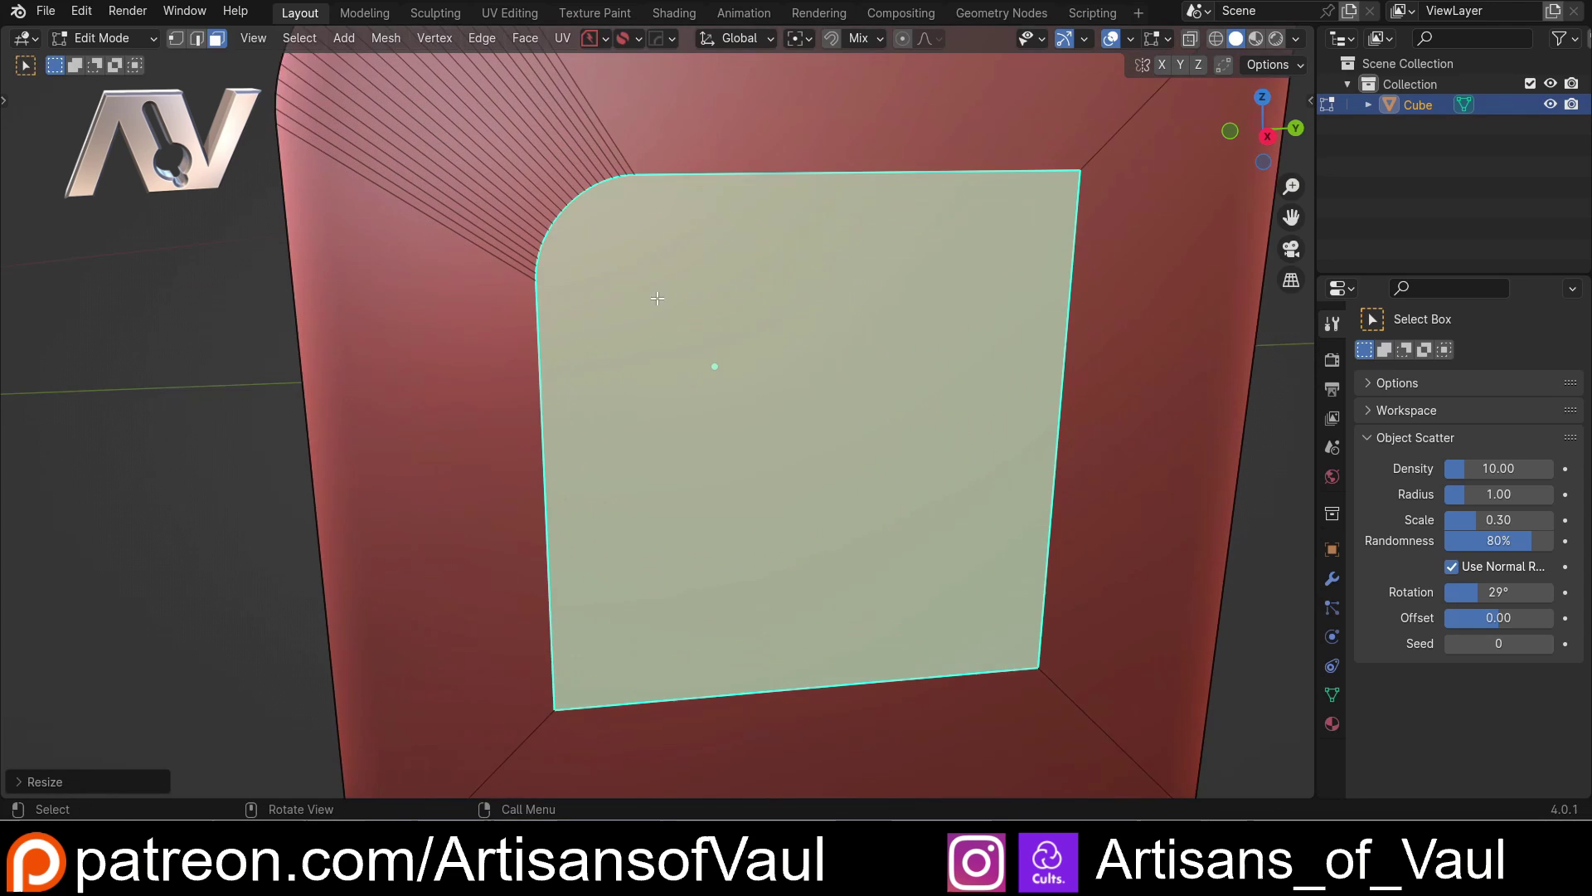
{"action": "middle_click_drag", "start_coordinate": [566, 228], "coordinate": [567, 362], "text": "shift"}
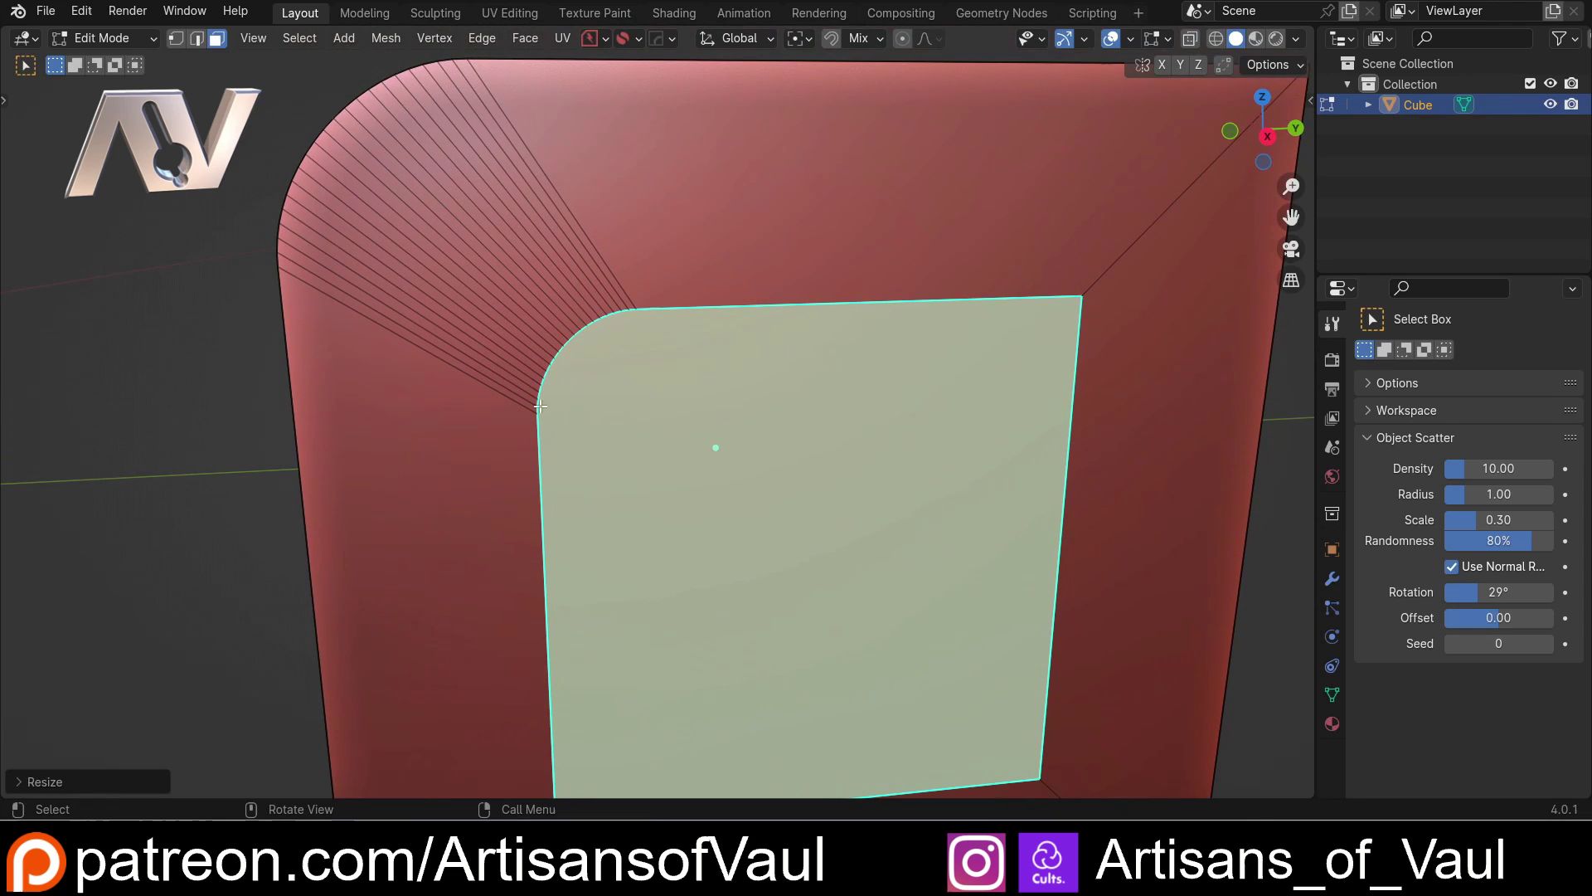
{"action": "scroll", "coordinate": [632, 374], "scroll_direction": "down", "scroll_amount": 4}
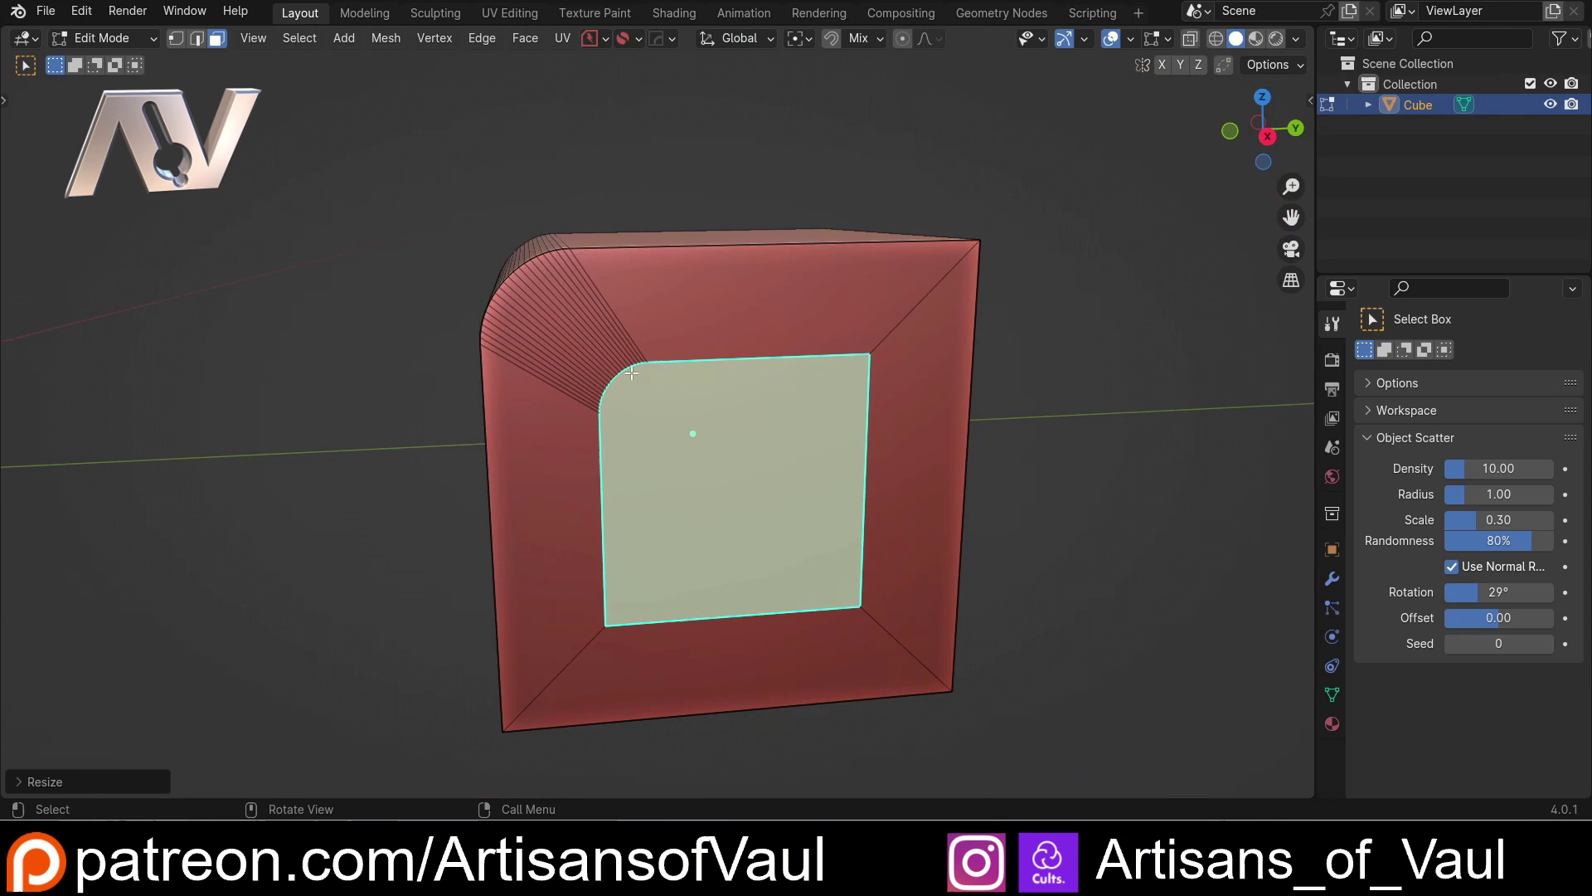
{"action": "middle_click_drag", "start_coordinate": [632, 374], "coordinate": [654, 431]}
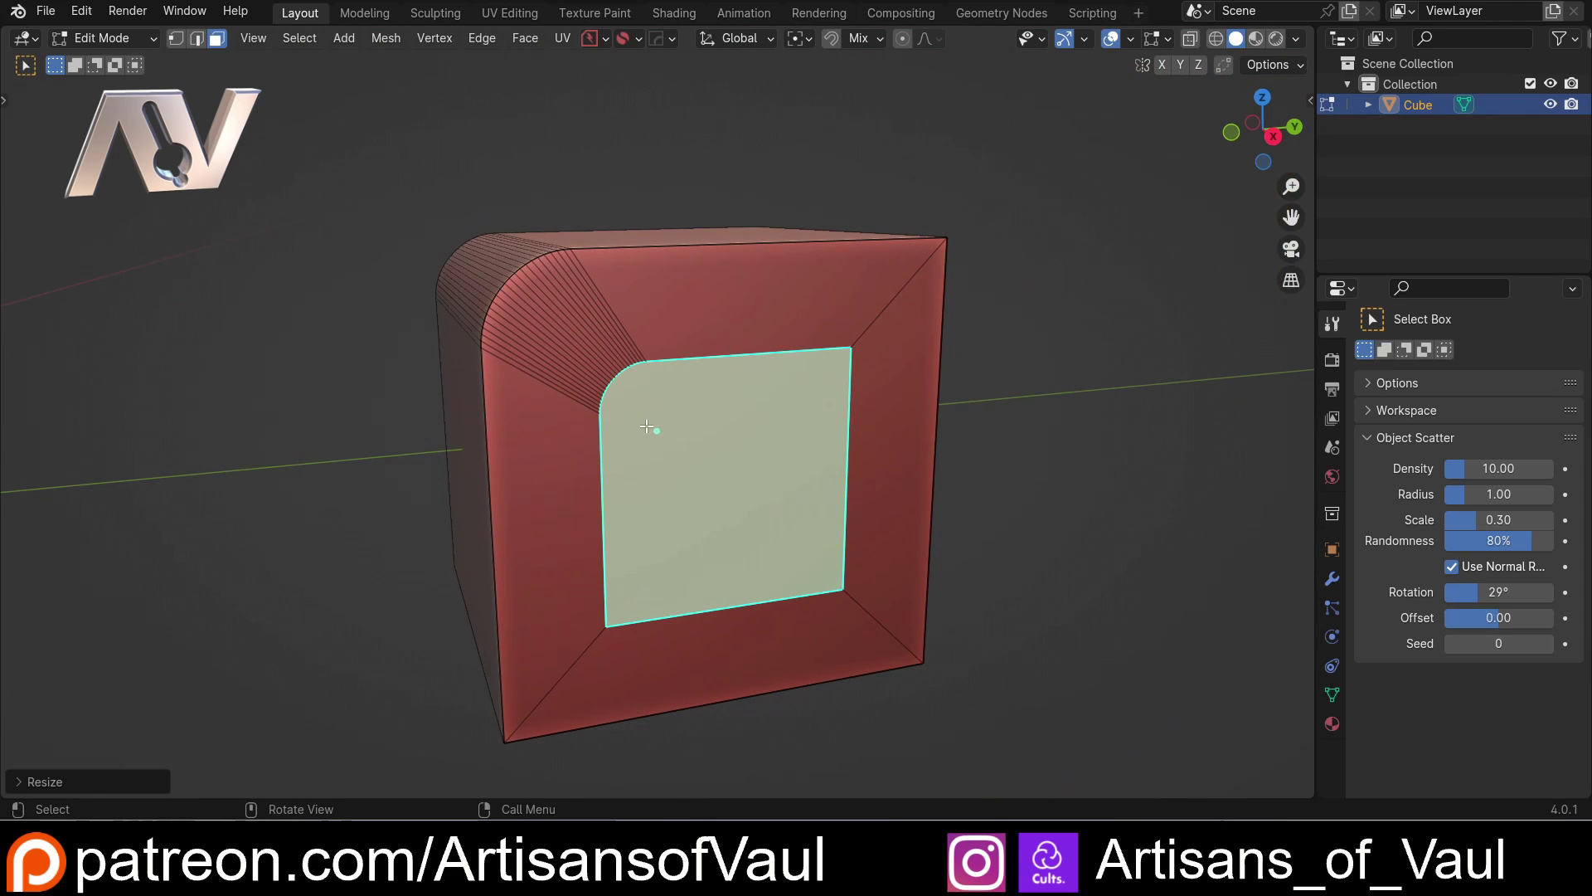
{"action": "scroll", "coordinate": [646, 426], "scroll_direction": "up", "scroll_amount": 2}
{"action": "scroll", "coordinate": [697, 457], "scroll_direction": "down", "scroll_amount": 2}
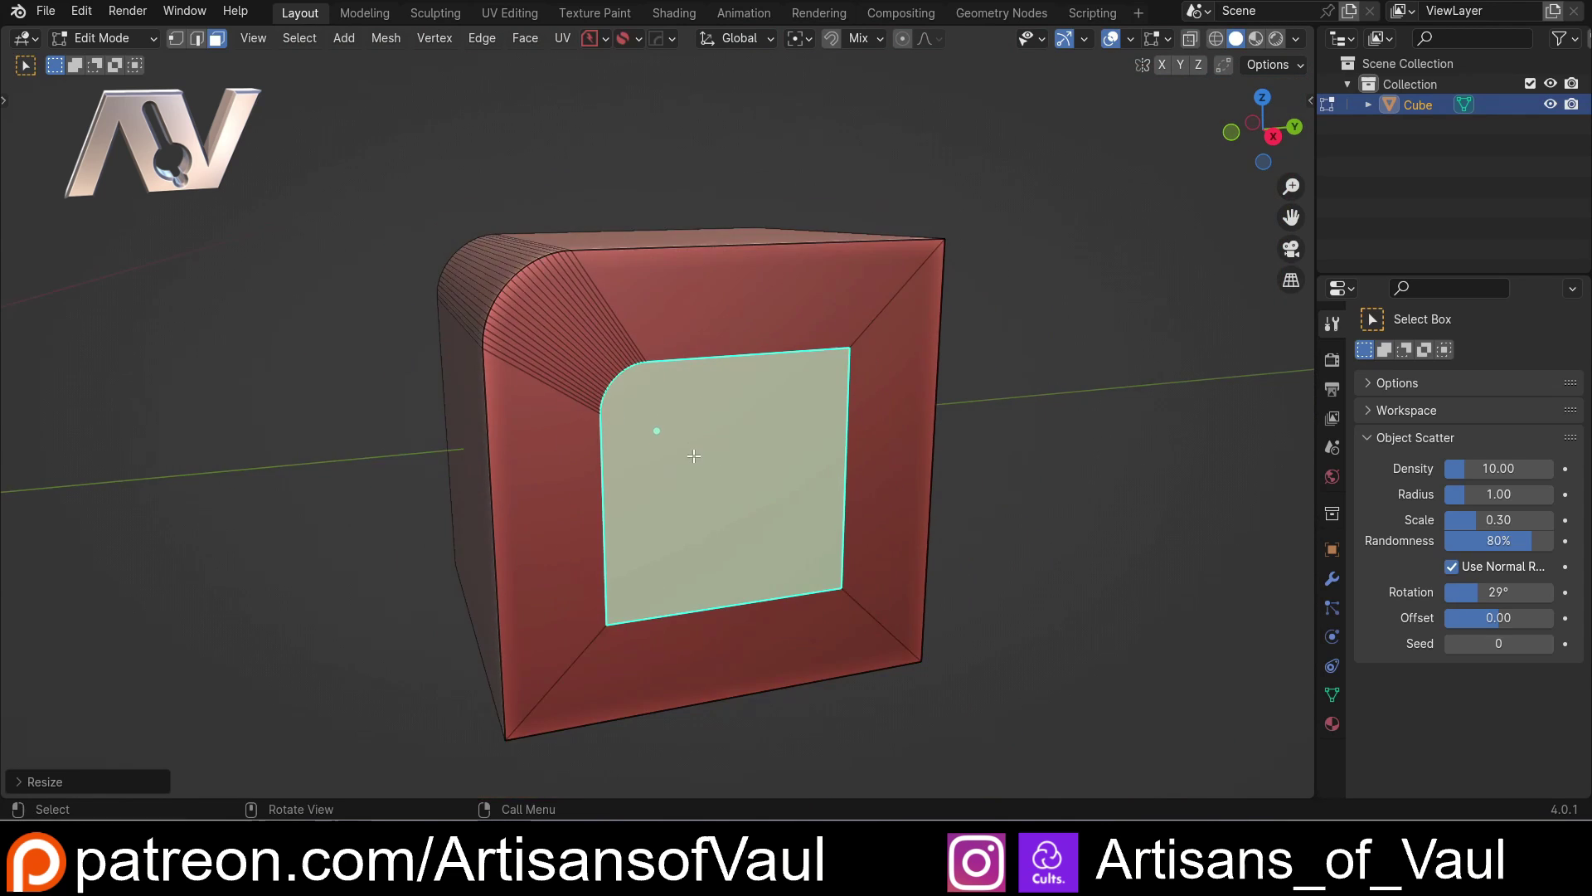
{"action": "middle_click_drag", "start_coordinate": [695, 456], "coordinate": [820, 427], "text": "shift"}
{"action": "scroll", "coordinate": [708, 410], "scroll_direction": "up", "scroll_amount": 1}
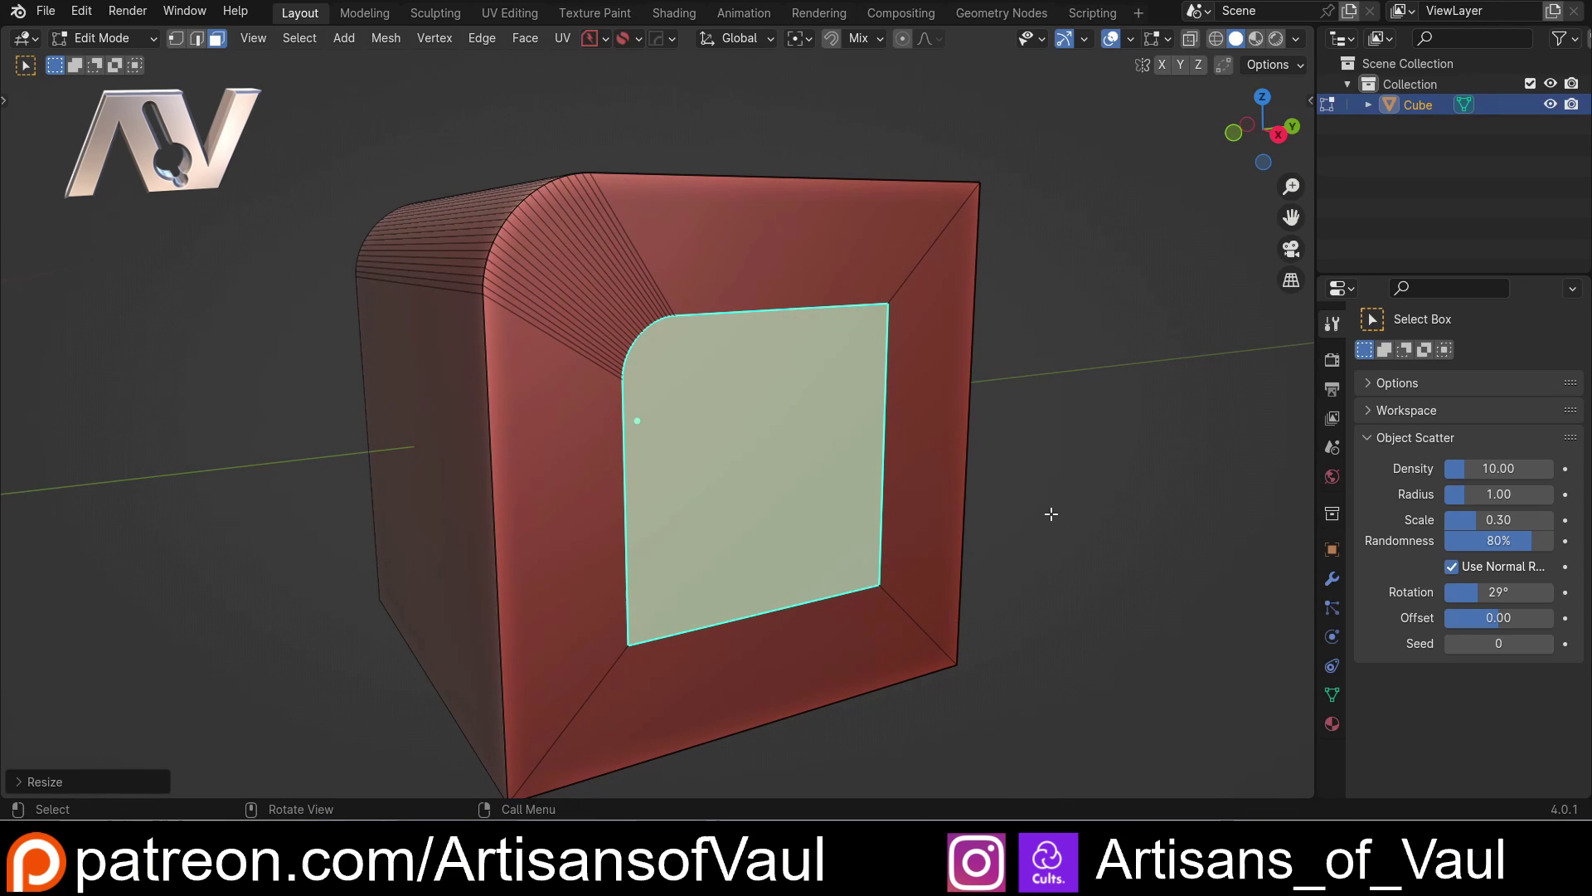
{"action": "middle_click_drag", "start_coordinate": [1052, 514], "coordinate": [1057, 492], "text": "shift"}
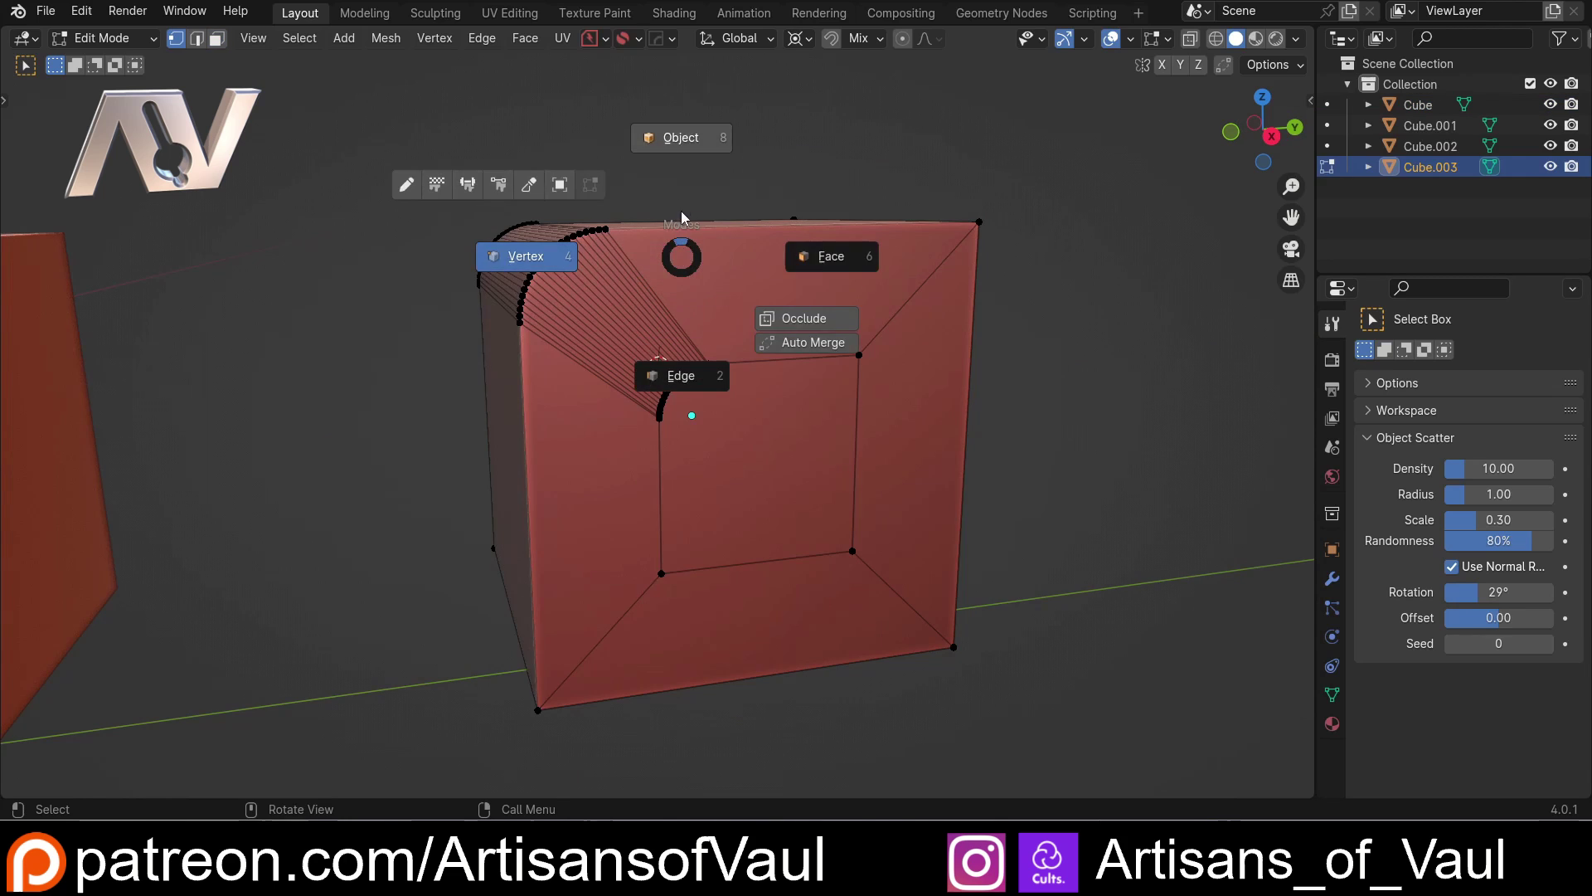
Return Cube.003 to Object Mode and compare the four cubes side by side.
{"action": "key", "text": "Tab"}
{"action": "scroll", "coordinate": [661, 413], "scroll_direction": "down", "scroll_amount": 7}
{"action": "middle_click_drag", "start_coordinate": [515, 416], "coordinate": [729, 386]}
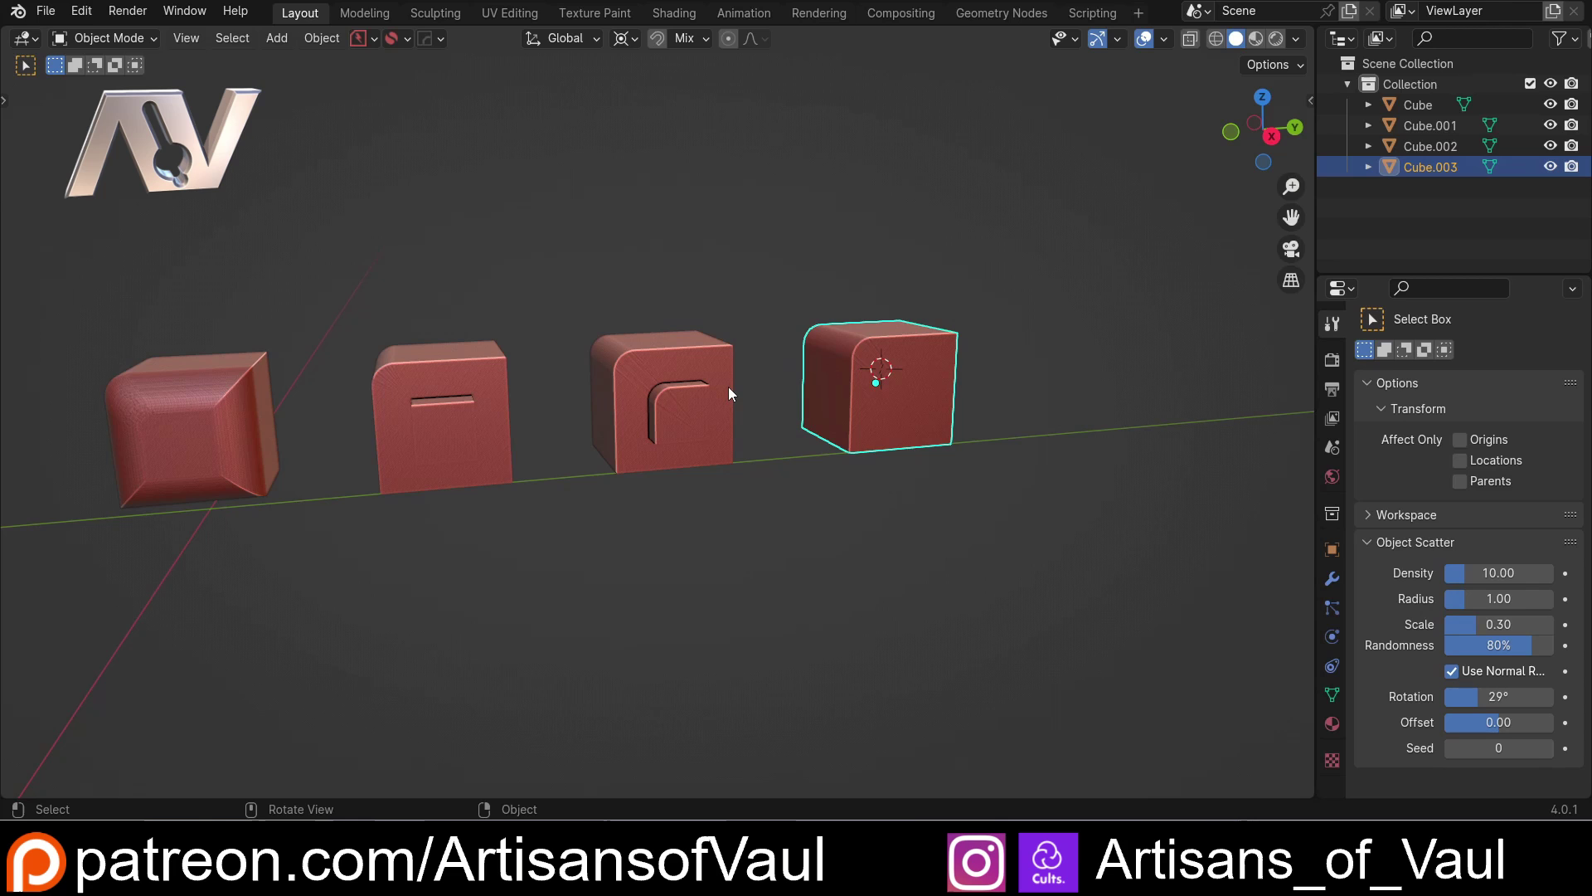
{"action": "mouse_move", "coordinate": [734, 389]}
{"action": "middle_mouse_down"}
{"action": "mouse_move", "coordinate": [654, 376]}
{"action": "mouse_move", "coordinate": [670, 367]}
{"action": "mouse_move", "coordinate": [709, 406]}
{"action": "middle_mouse_up"}
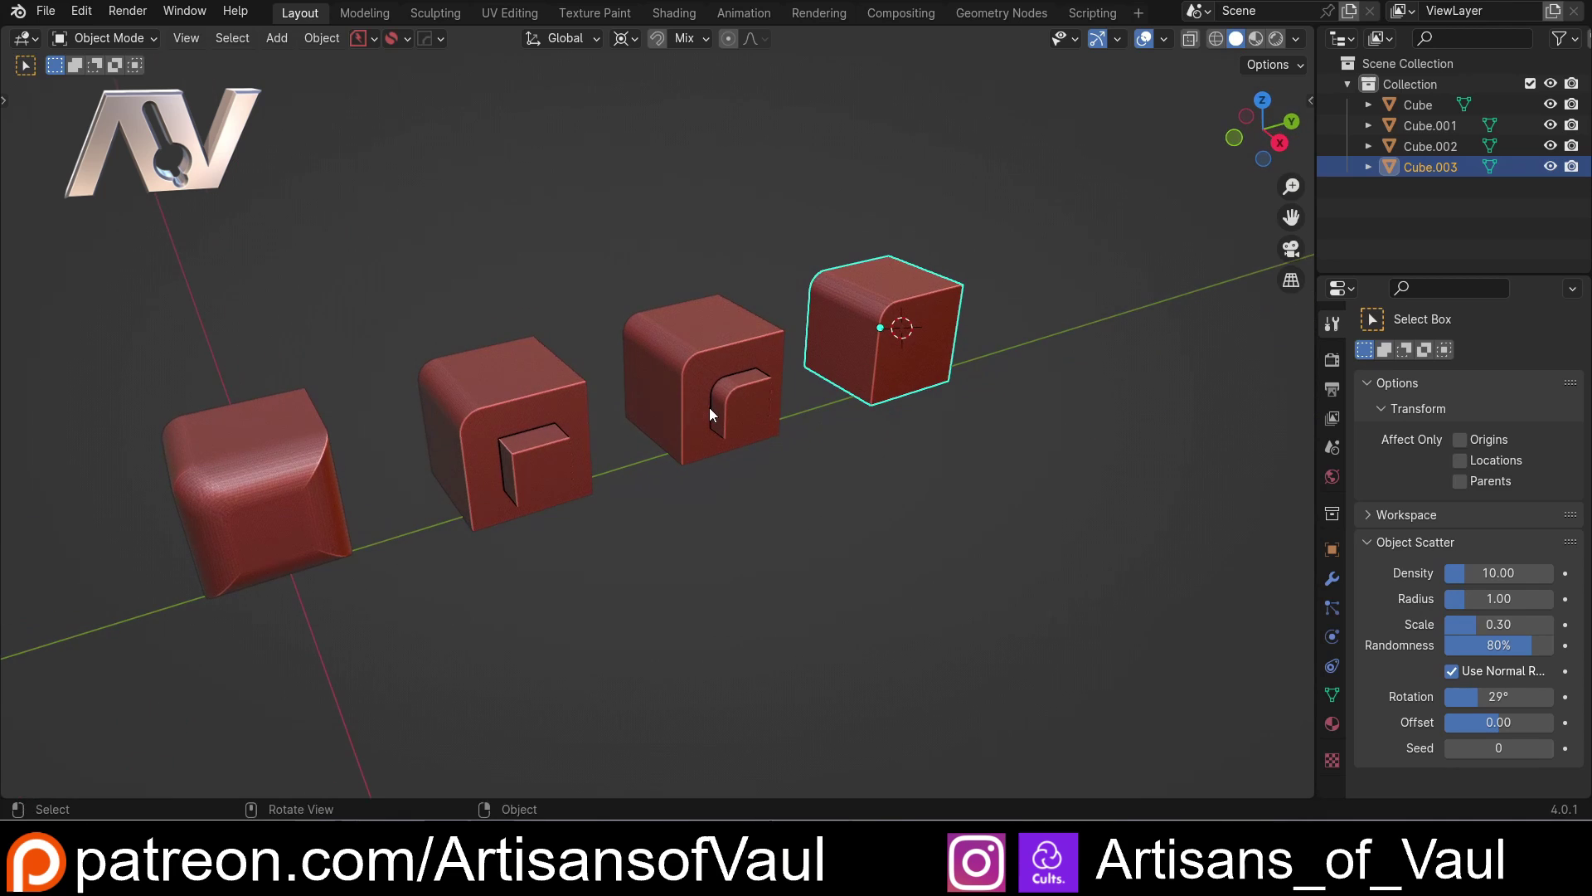
{"action": "left_click", "coordinate": [277, 520]}
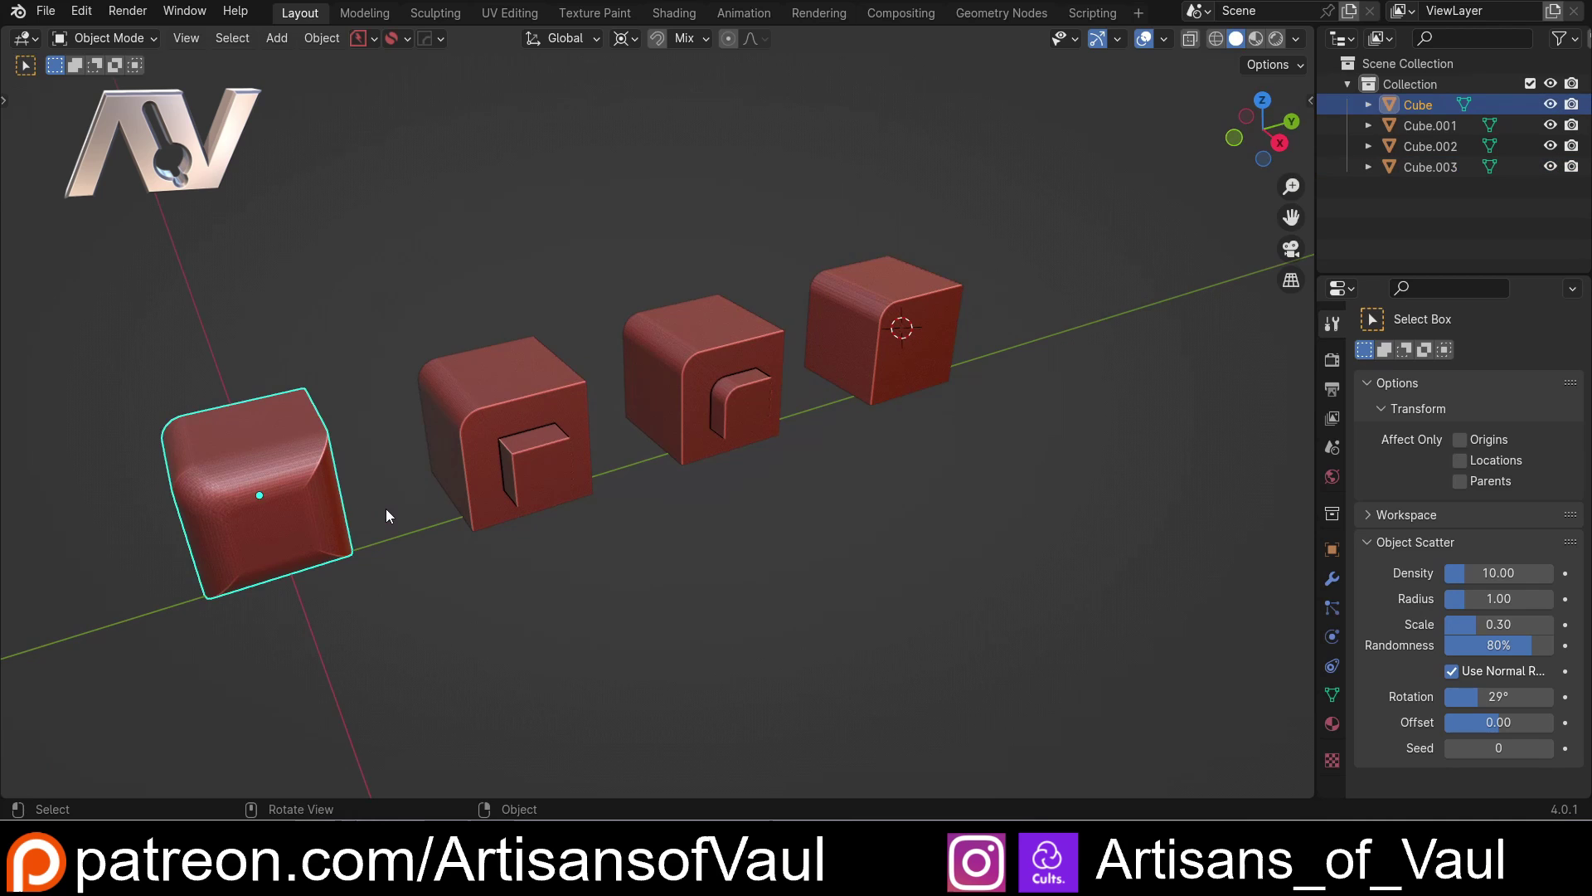
{"action": "left_click", "coordinate": [385, 509]}
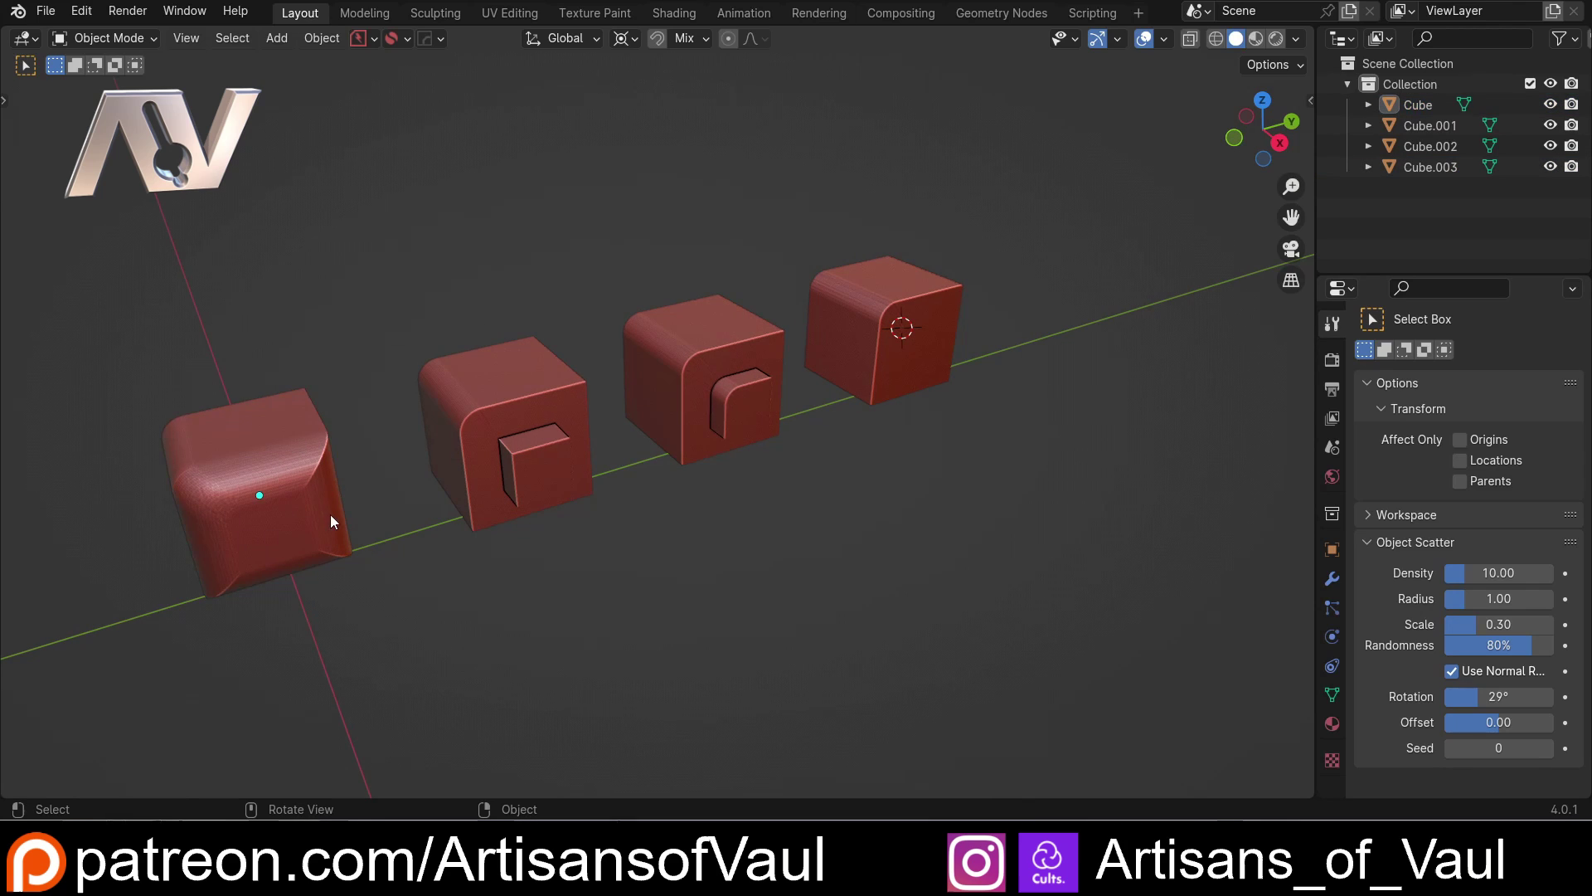
{"action": "scroll", "coordinate": [376, 505], "scroll_direction": "up", "scroll_amount": 2}
{"action": "scroll", "coordinate": [265, 477], "scroll_direction": "down", "scroll_amount": 1}
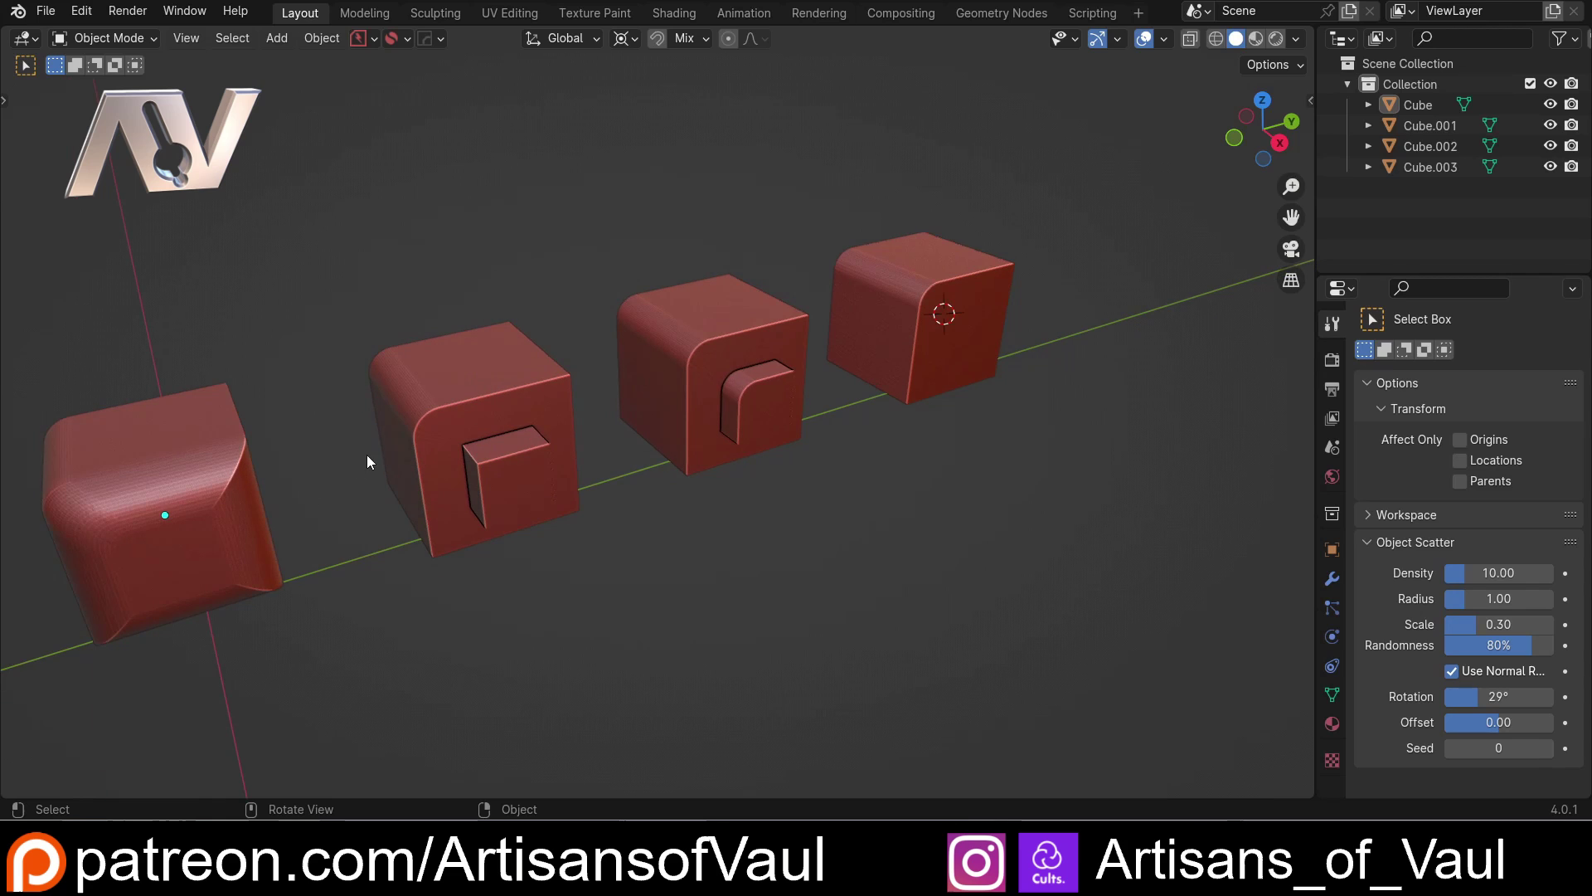